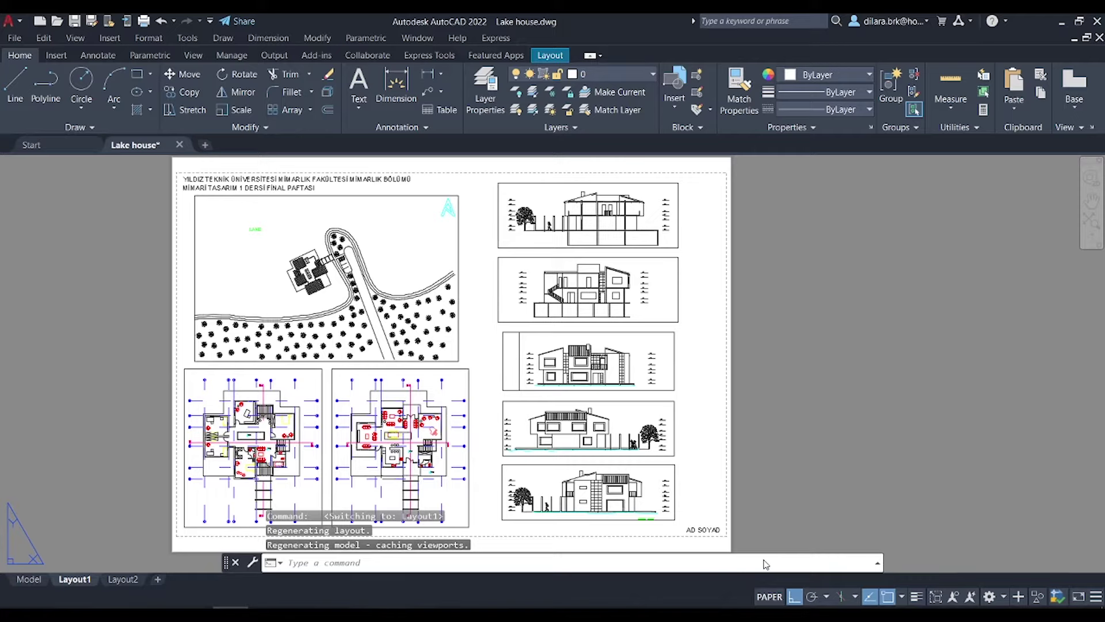
Leave Layout1 for model space and review the views, sections, floor plans and site plan
key(Escape)
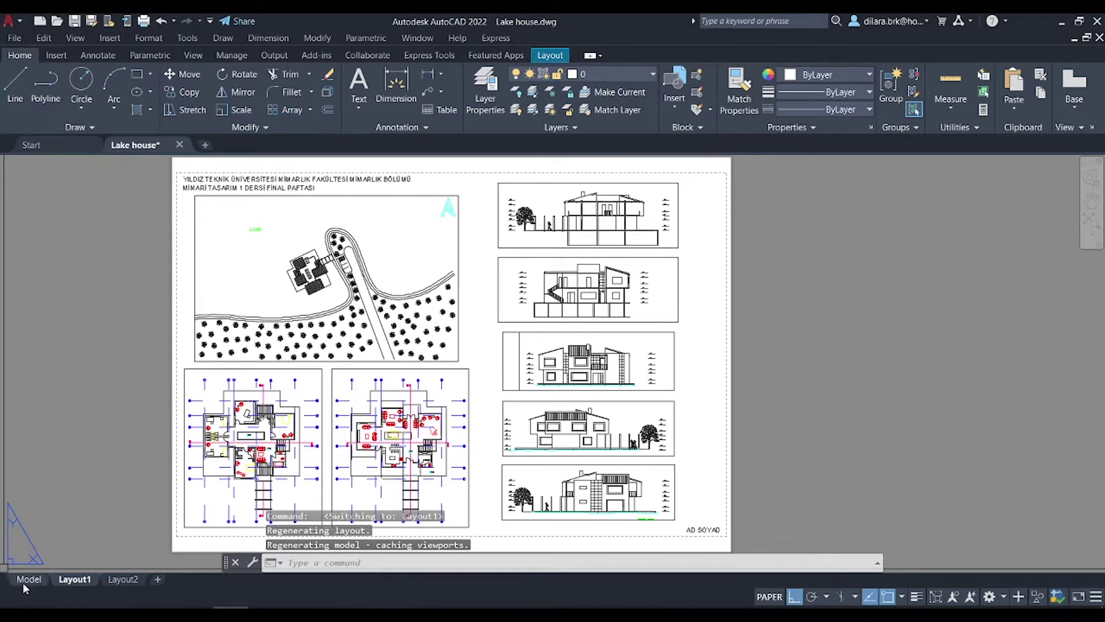
click(29, 579)
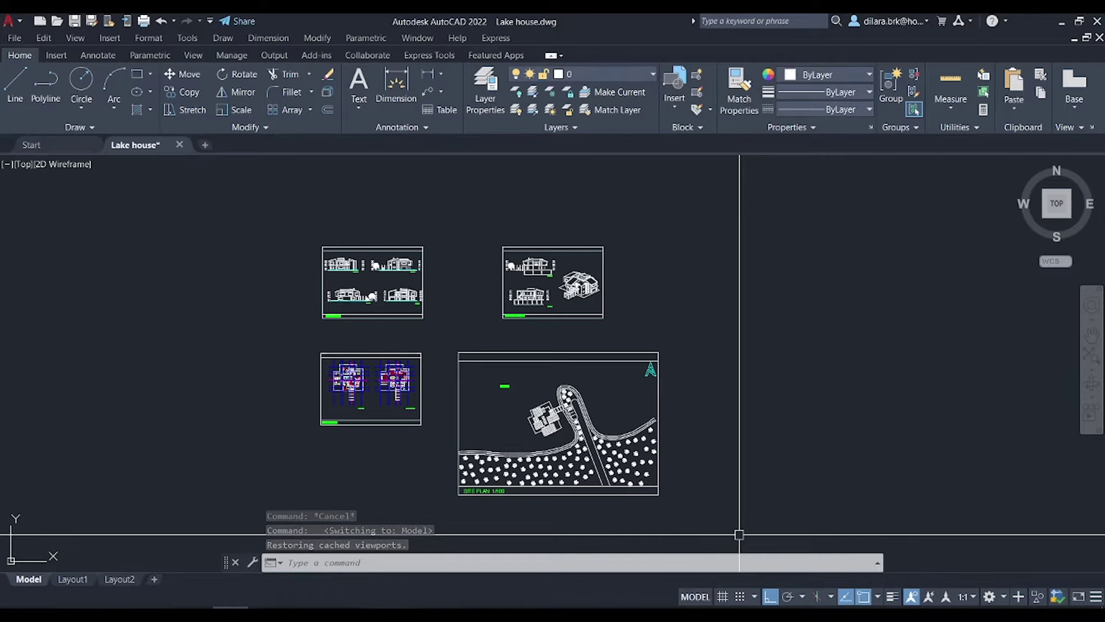
scroll(512, 460, up, 4)
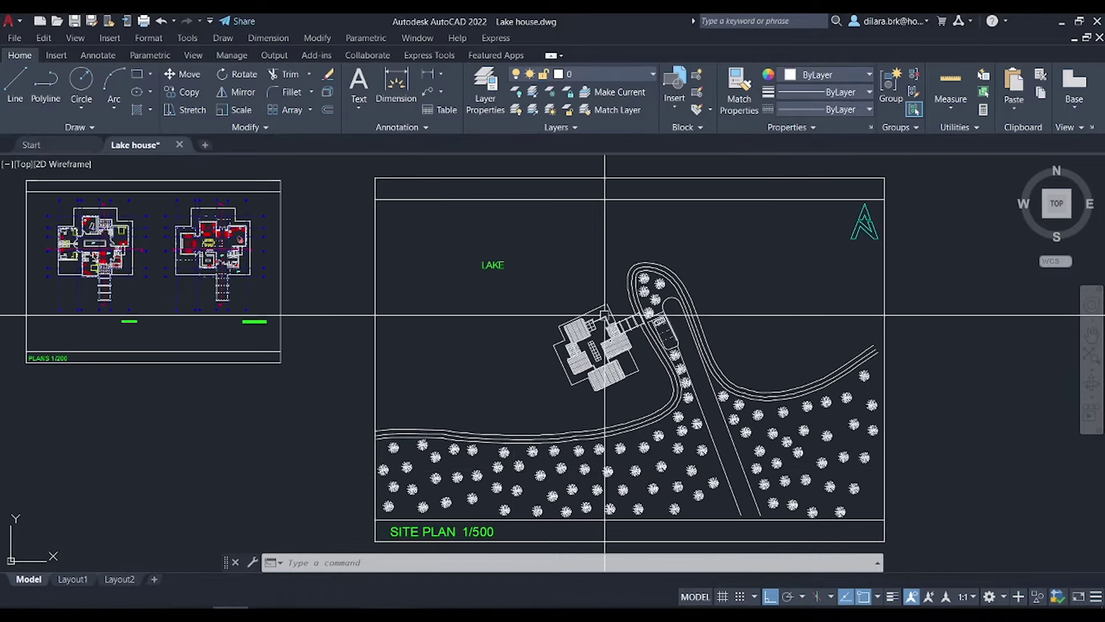
scroll(610, 405, down, 4)
scroll(471, 343, up, 3)
middle_drag(407, 247, 382, 452)
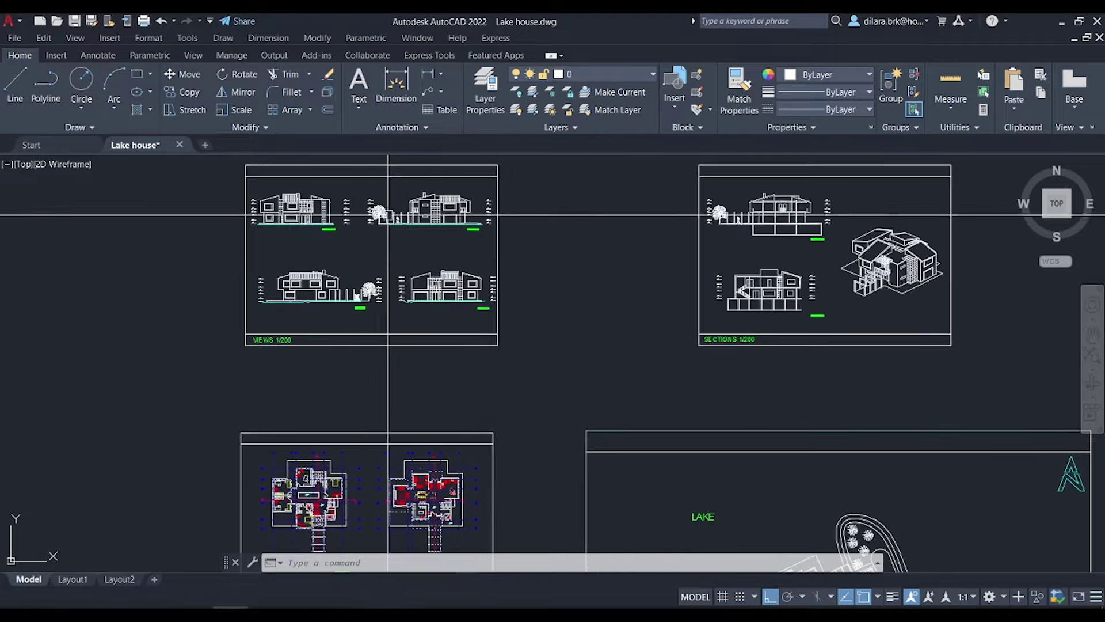
scroll(320, 194, up, 2)
middle_drag(320, 194, 358, 318)
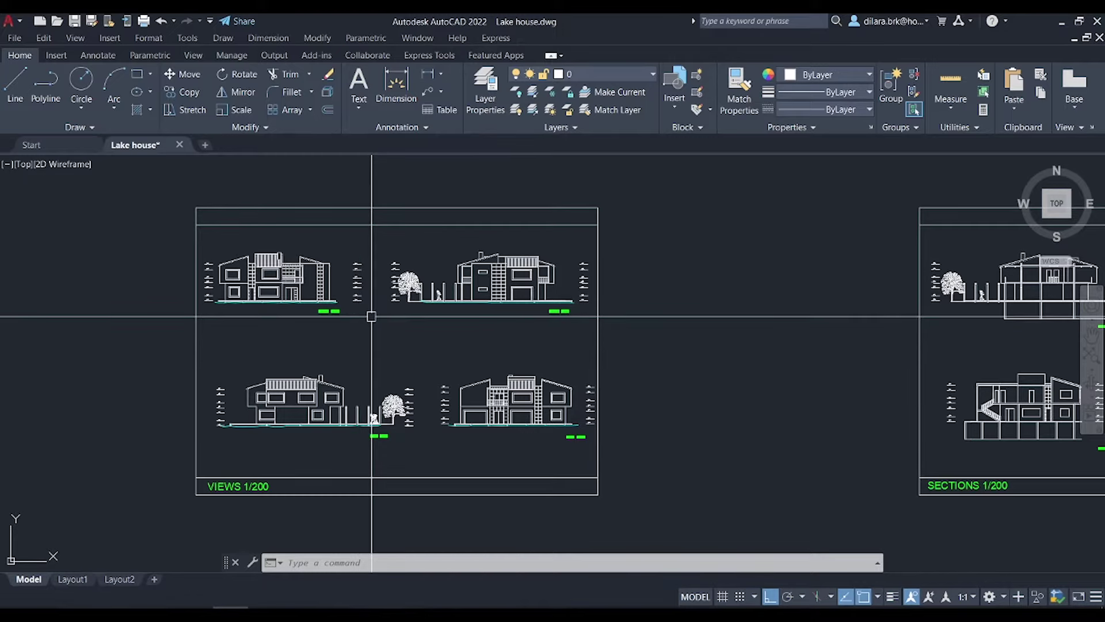
scroll(371, 316, up, 2)
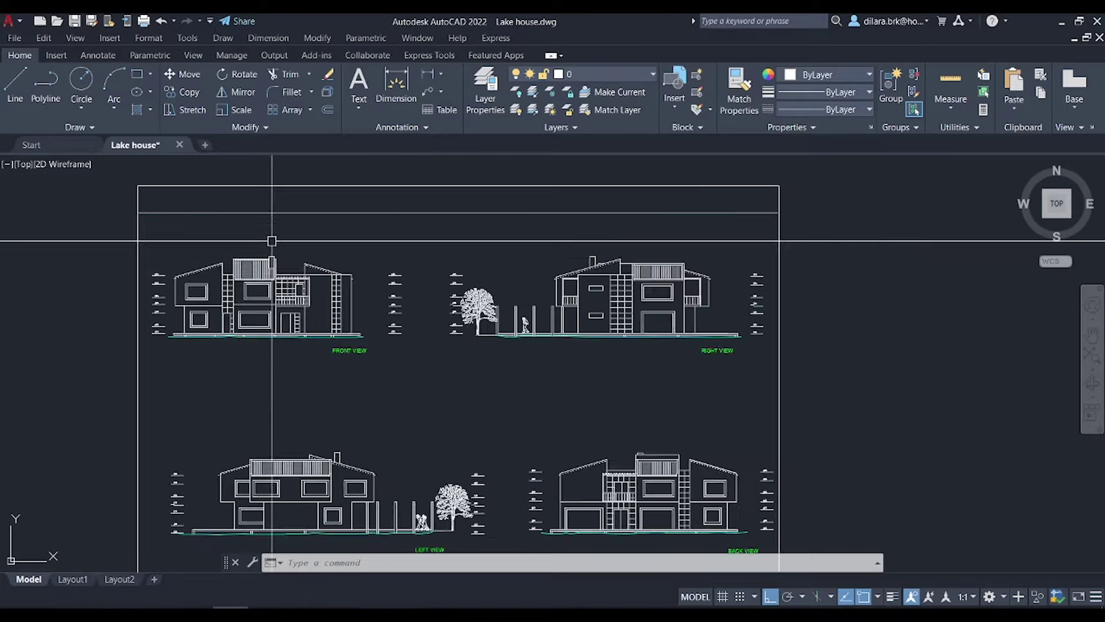
scroll(266, 240, down, 6)
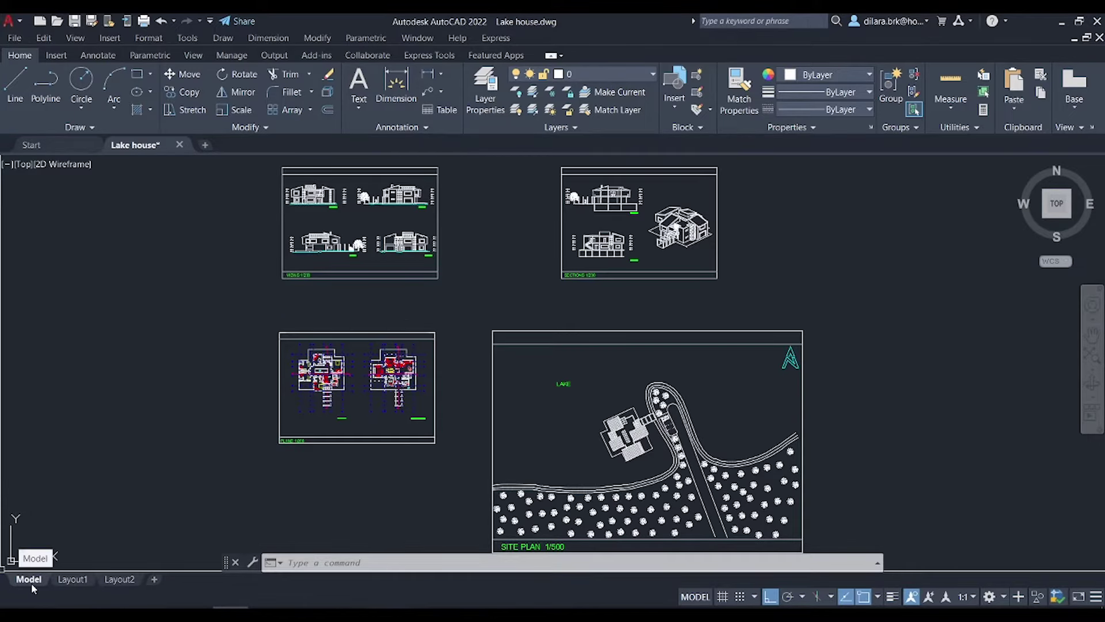
mouse_move(119, 579)
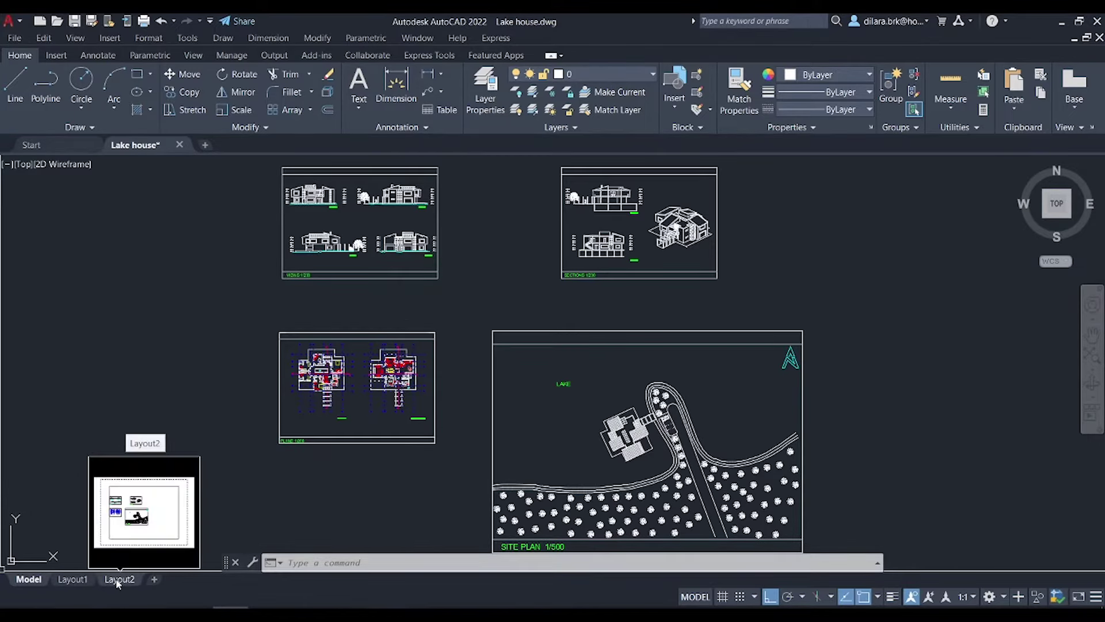
Open the Layout2 sheet and zoom to see its elevation, floor plan and site plan viewports
click(73, 580)
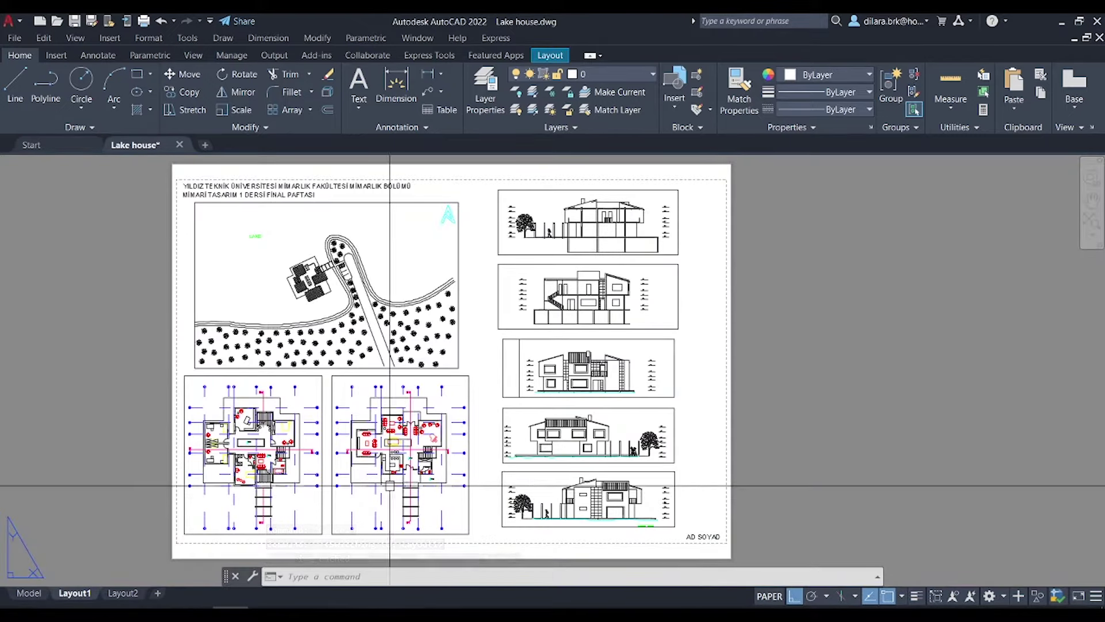
click(122, 593)
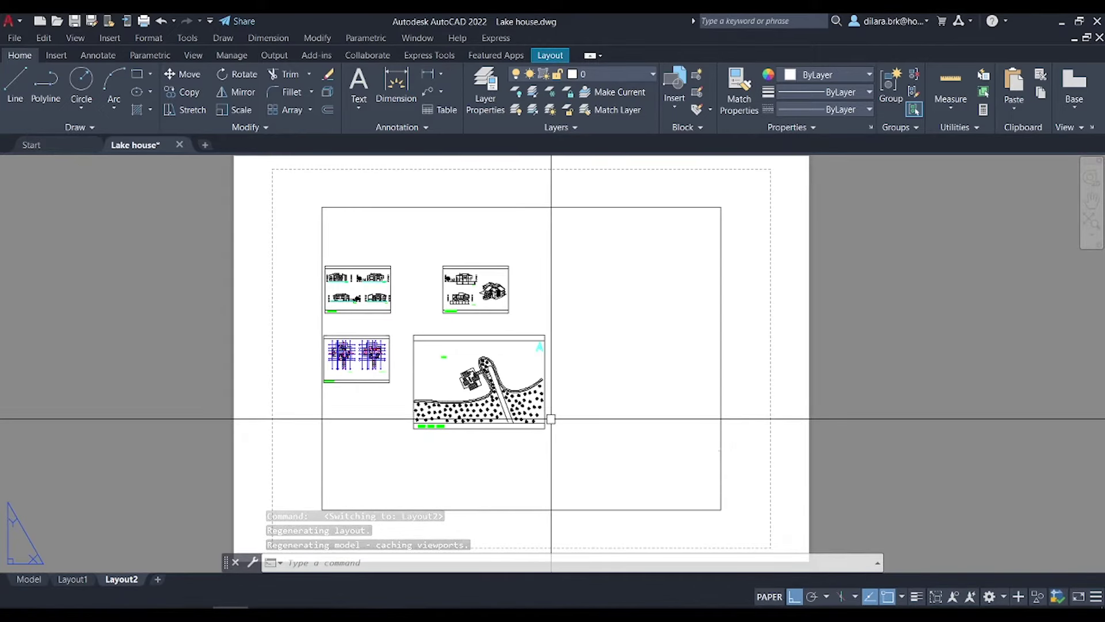
scroll(476, 357, down, 2)
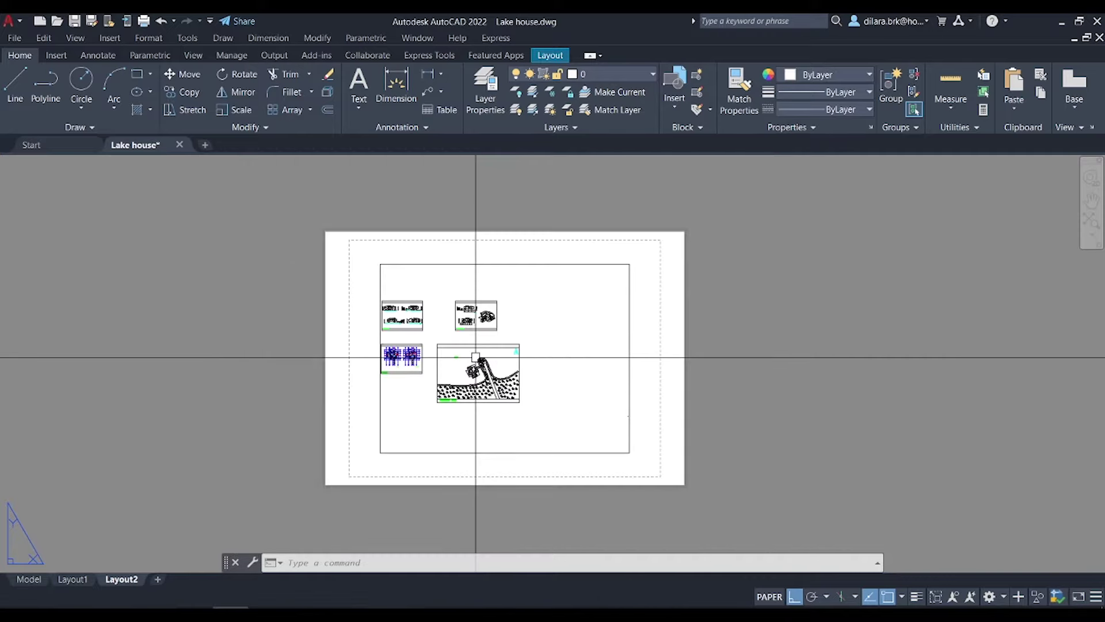
scroll(476, 358, up, 2)
scroll(462, 345, down, 2)
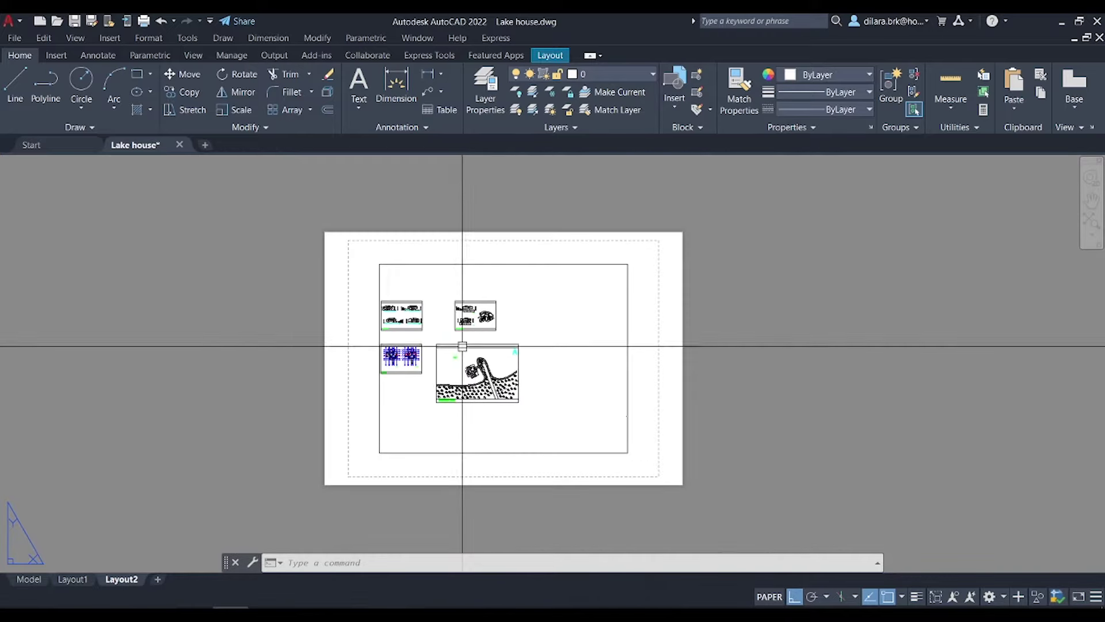
Create the Layout3 sheet and resize its default viewport by its corner grips
click(160, 581)
click(171, 580)
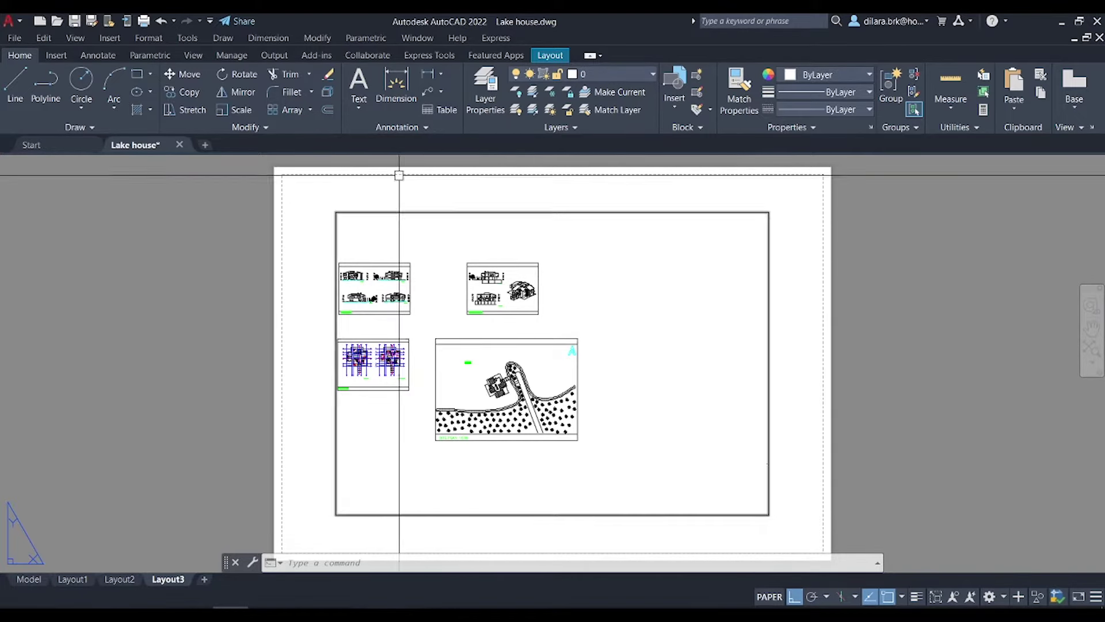
click(710, 212)
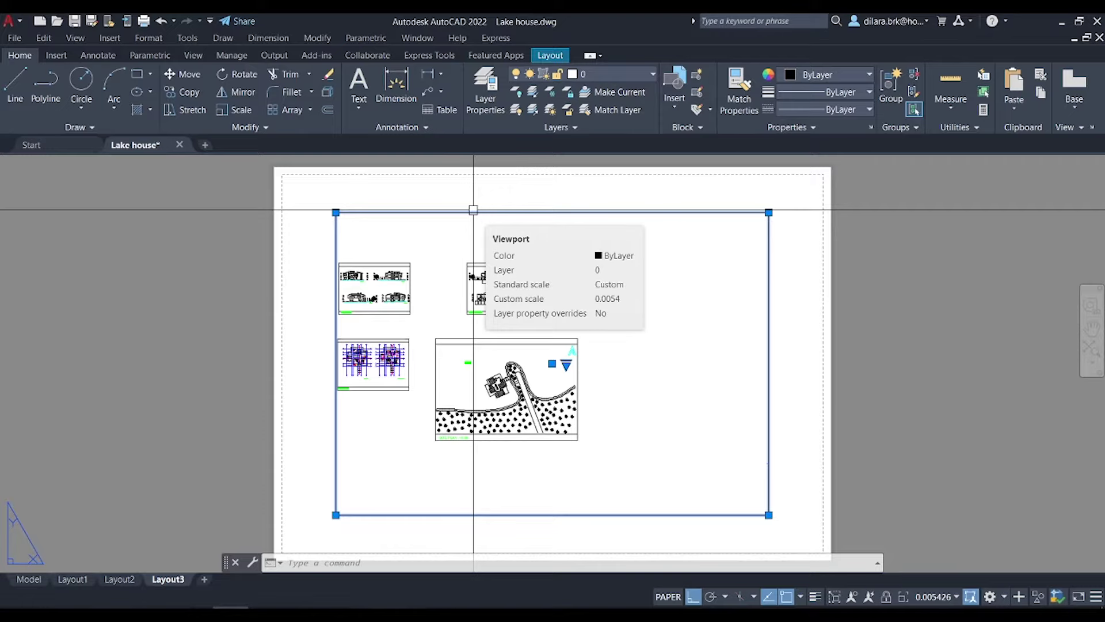
click(768, 212)
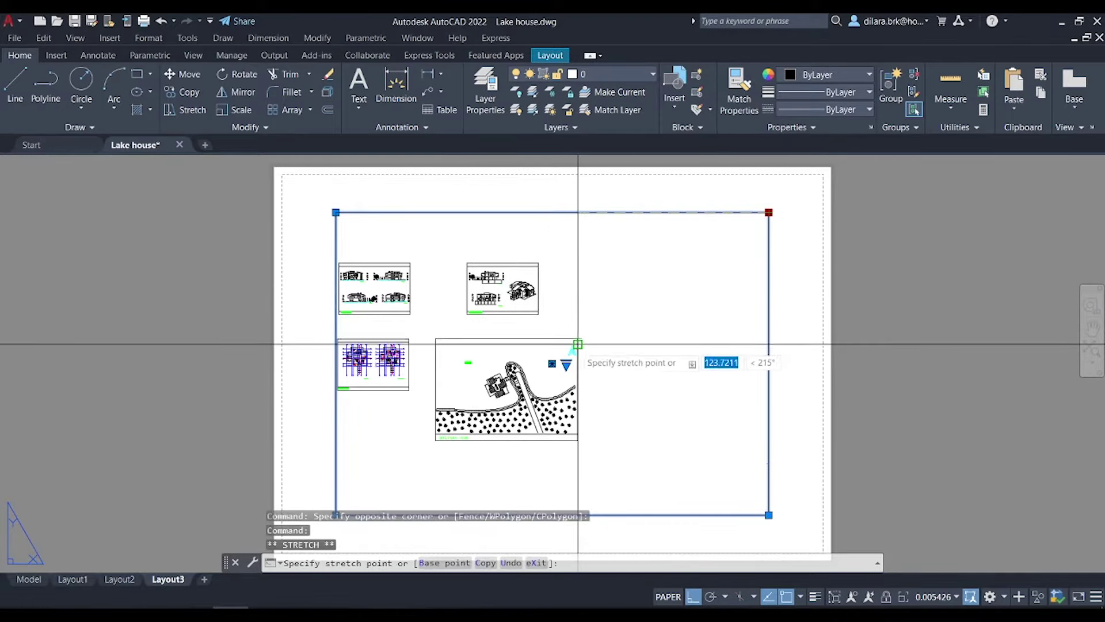
click(578, 345)
click(335, 515)
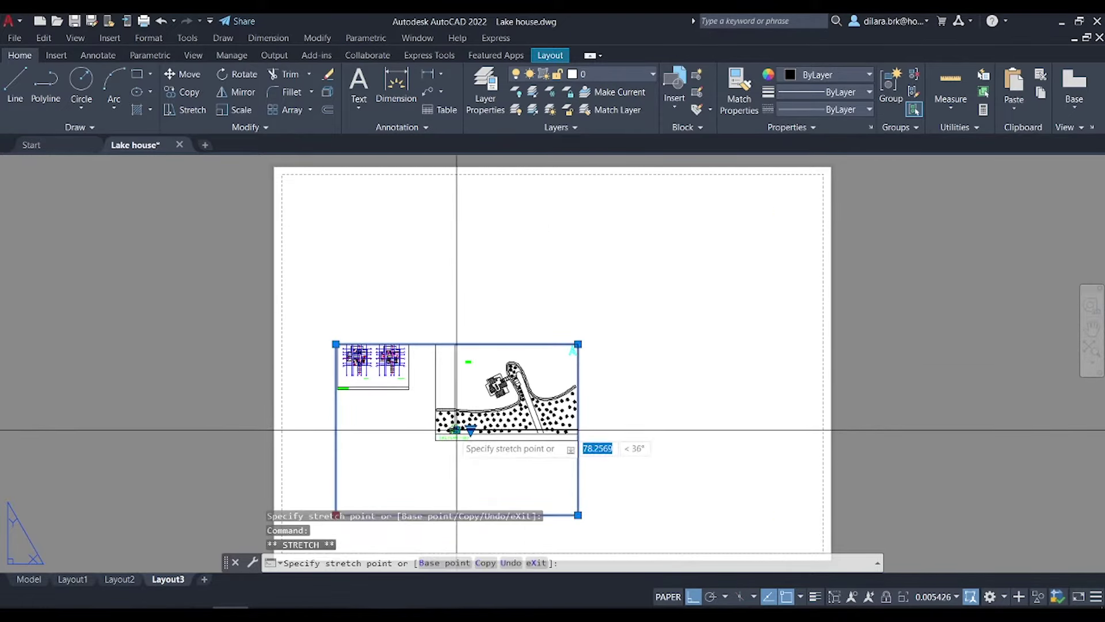
click(427, 443)
Realign the viewport's corner, recenter the sheet, and delete the viewport to leave Layout3 blank
scroll(426, 443, up, 5)
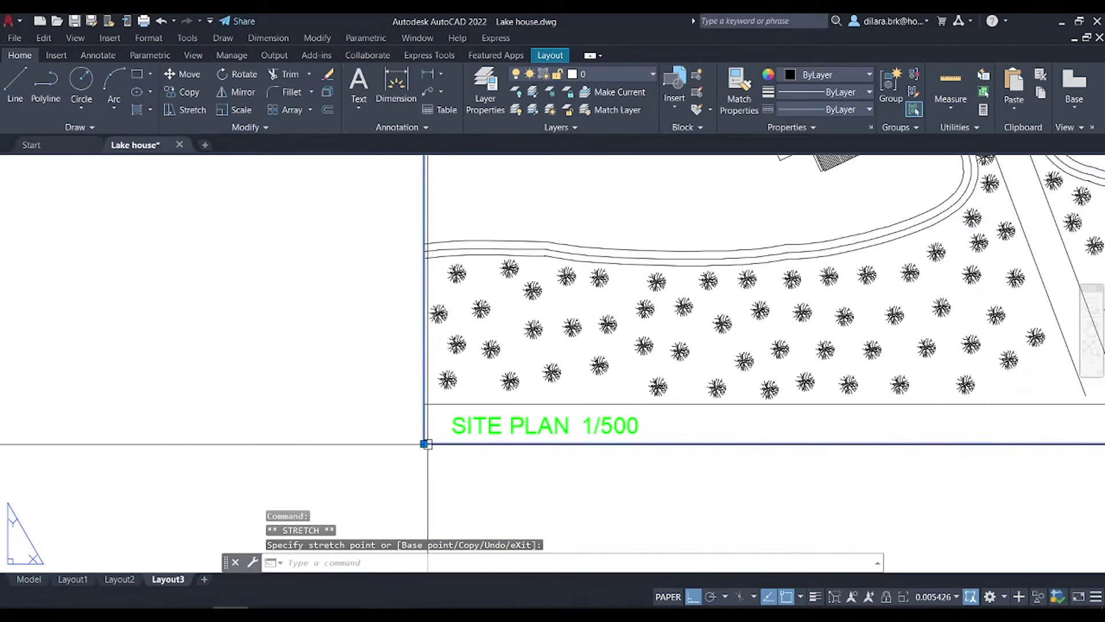
click(427, 443)
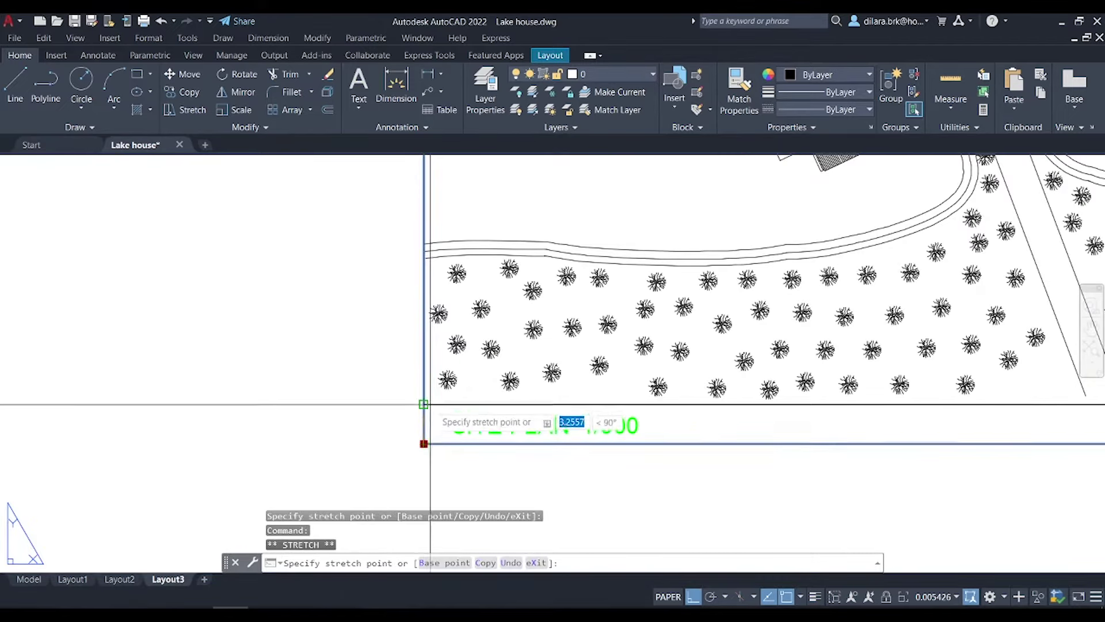
click(424, 377)
scroll(425, 377, down, 10)
scroll(504, 369, up, 4)
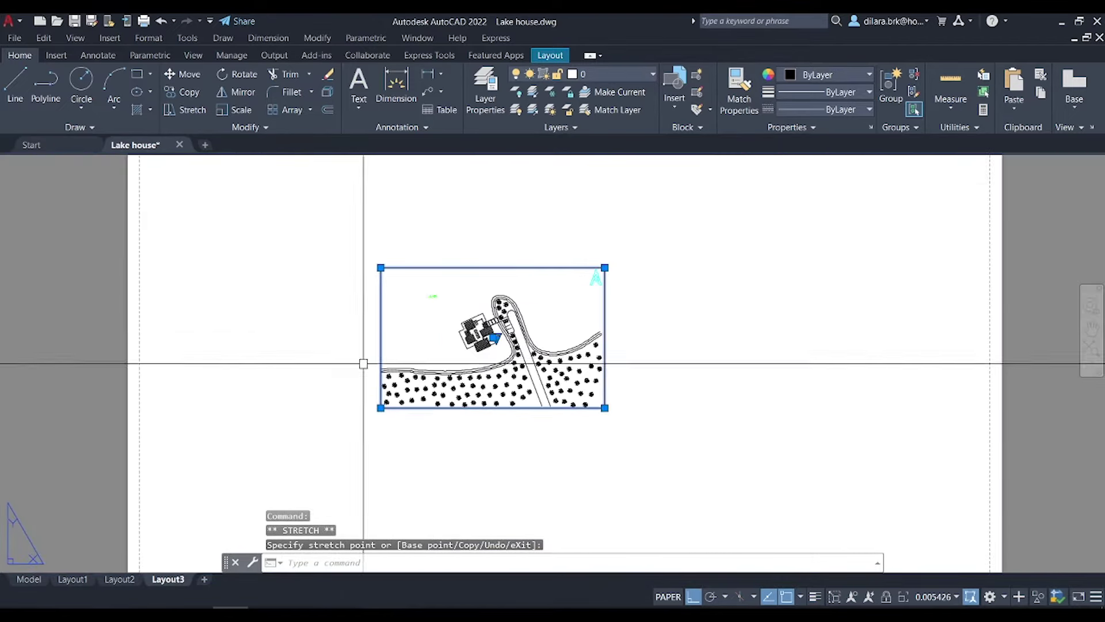
scroll(599, 346, down, 2)
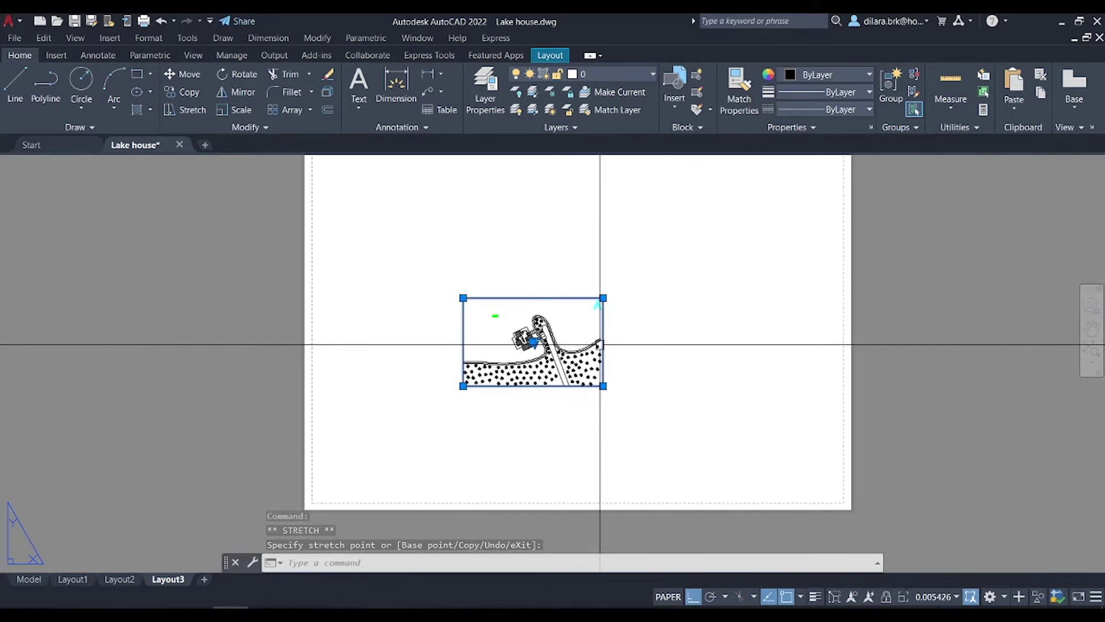
middle_drag(612, 333, 563, 348)
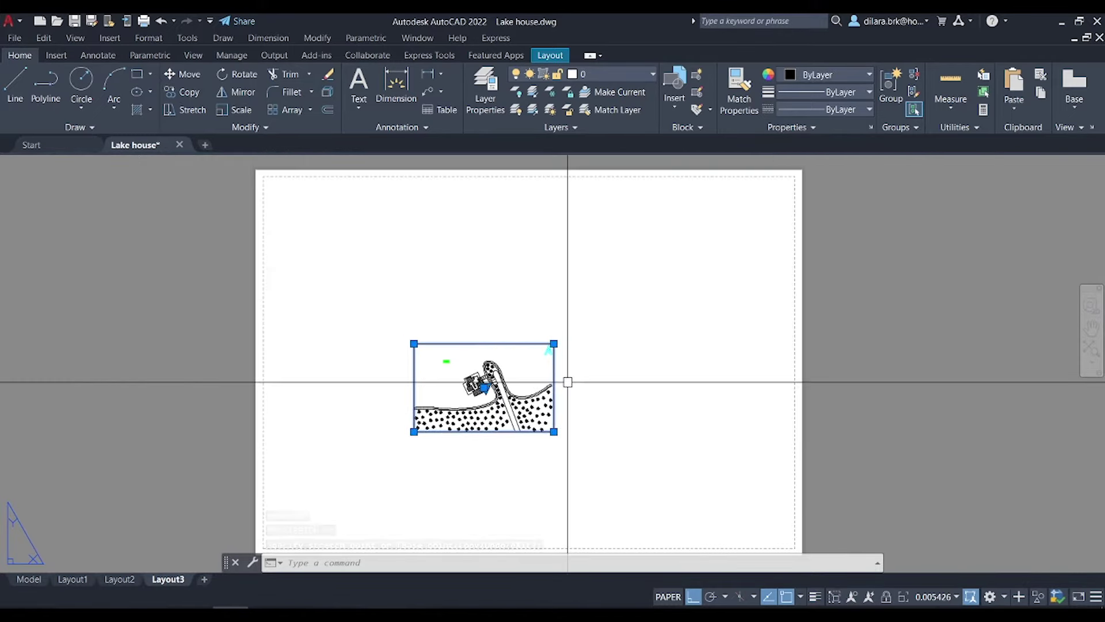
key(Delete)
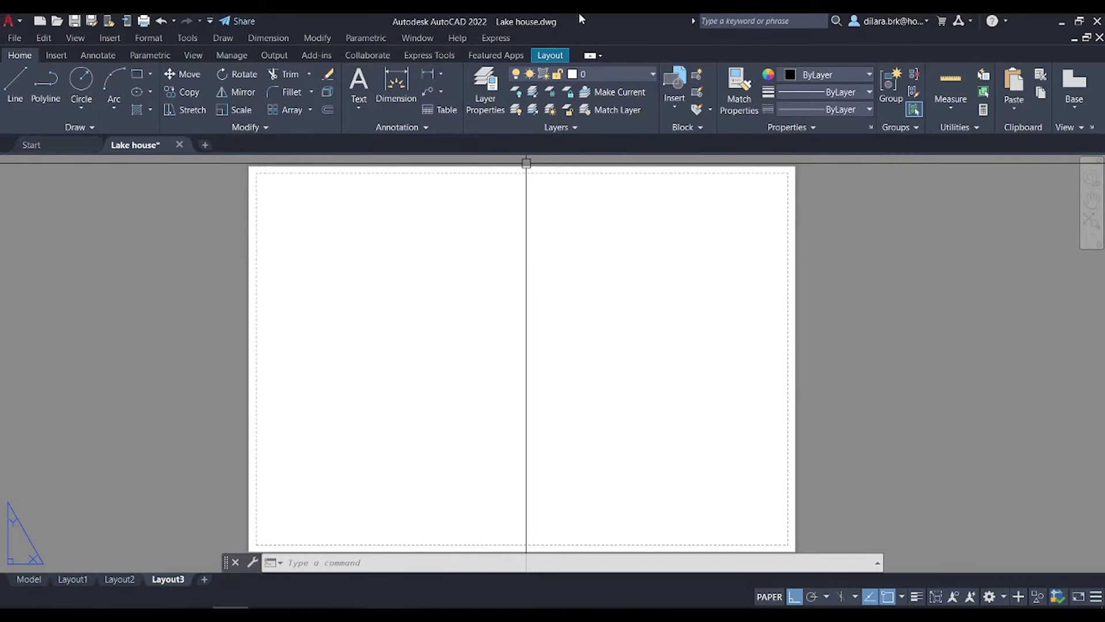
In the Page Setup Manager, select *Layout3* and start a new page setup
click(551, 55)
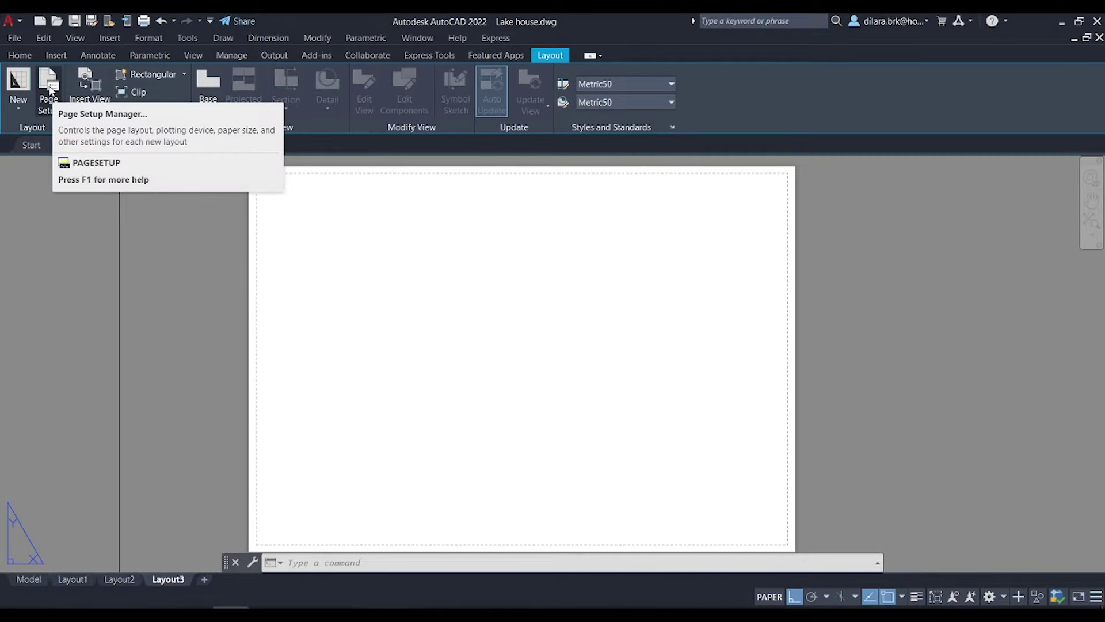
click(51, 87)
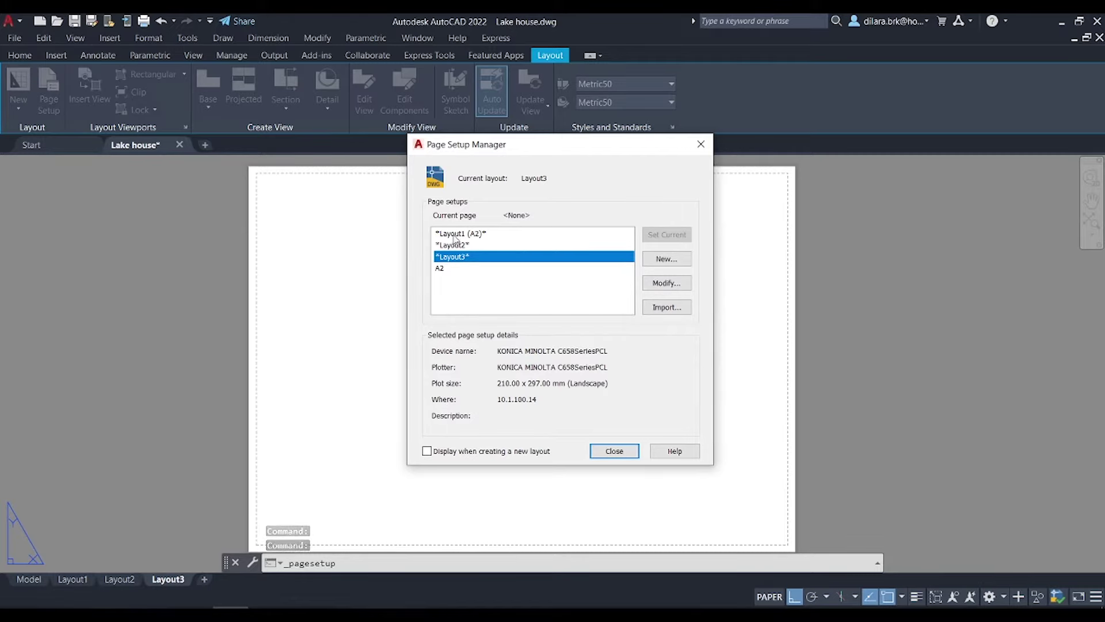
click(458, 268)
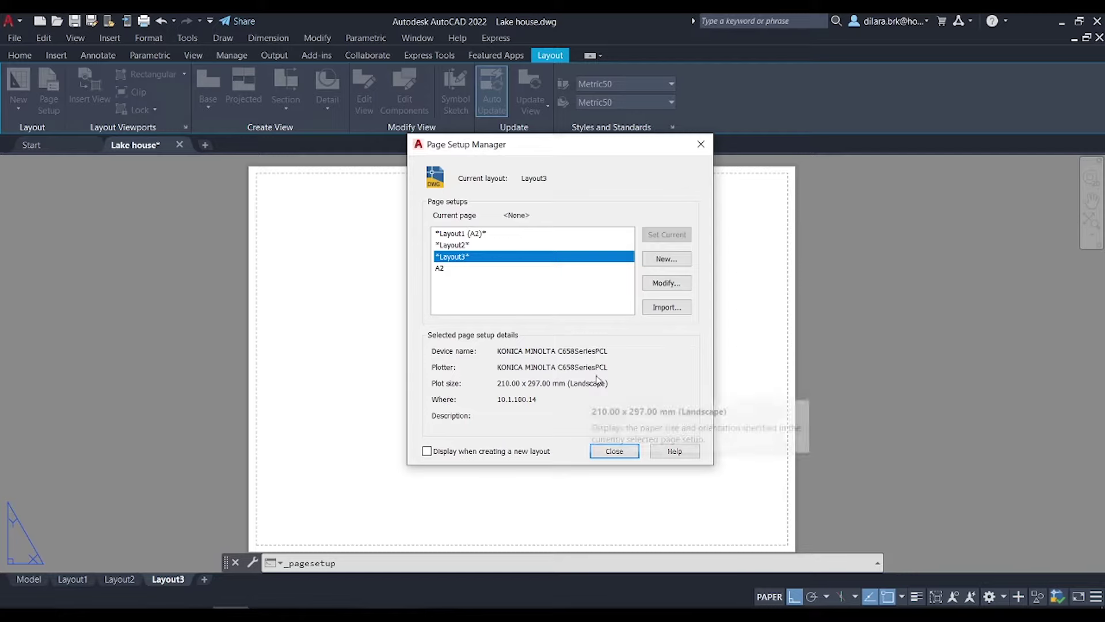
click(671, 260)
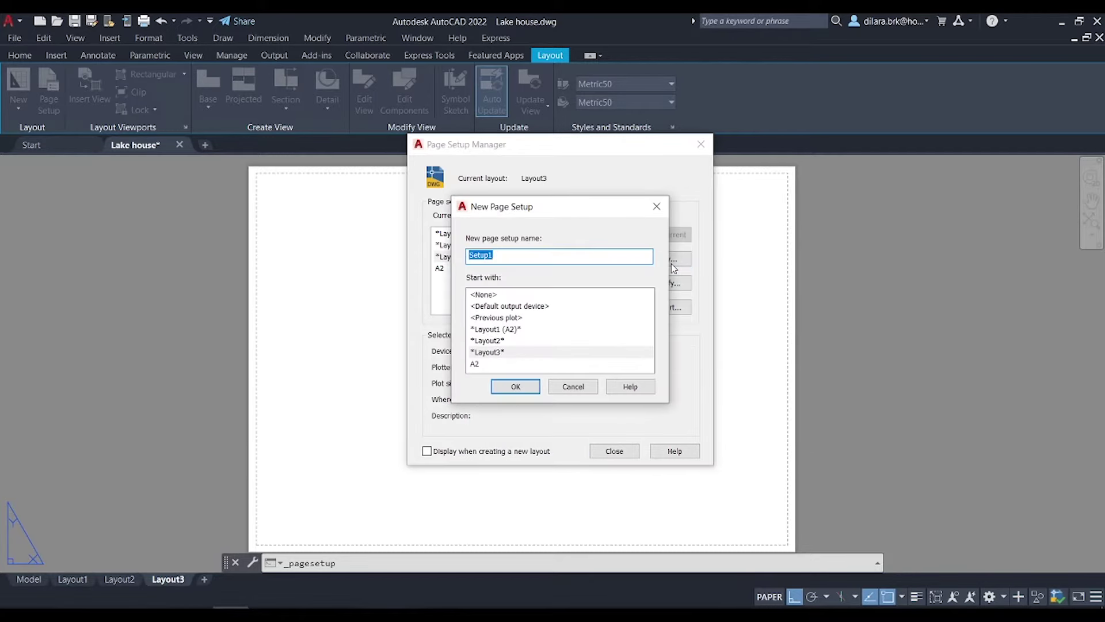
Name the new page setup A1 instead of Setup1 and confirm it
click(505, 255)
double_click(506, 256)
text(A)
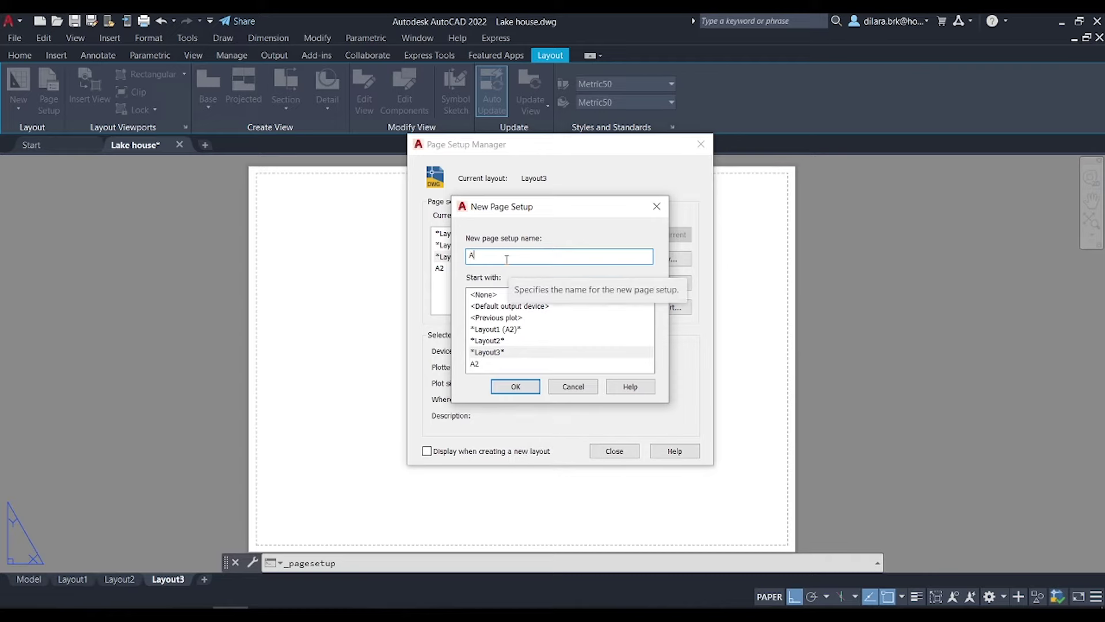
text(1)
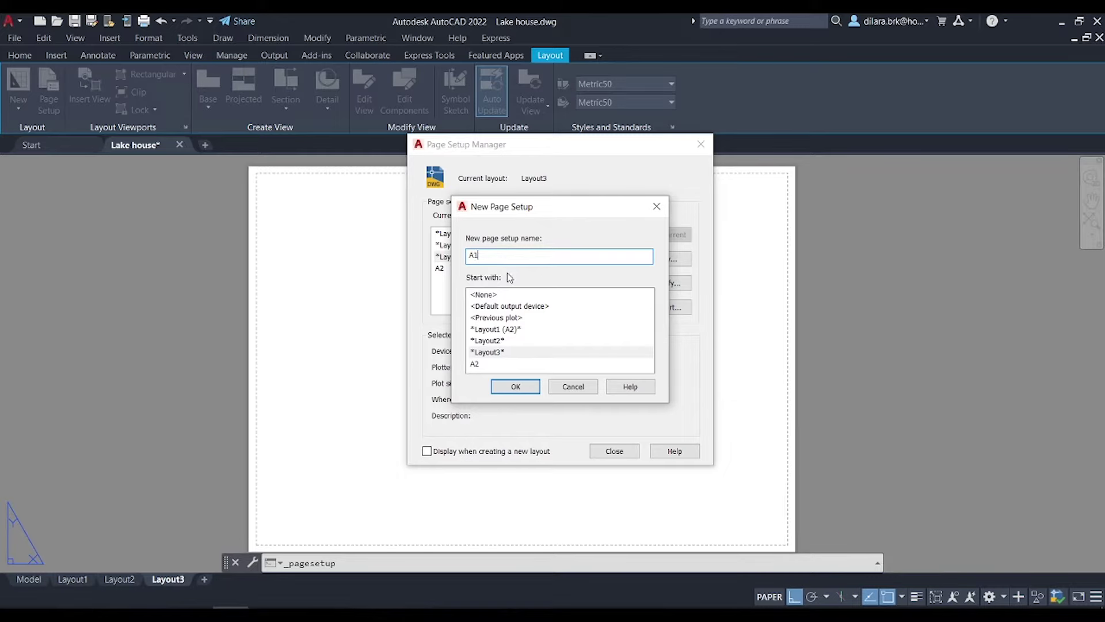
click(515, 386)
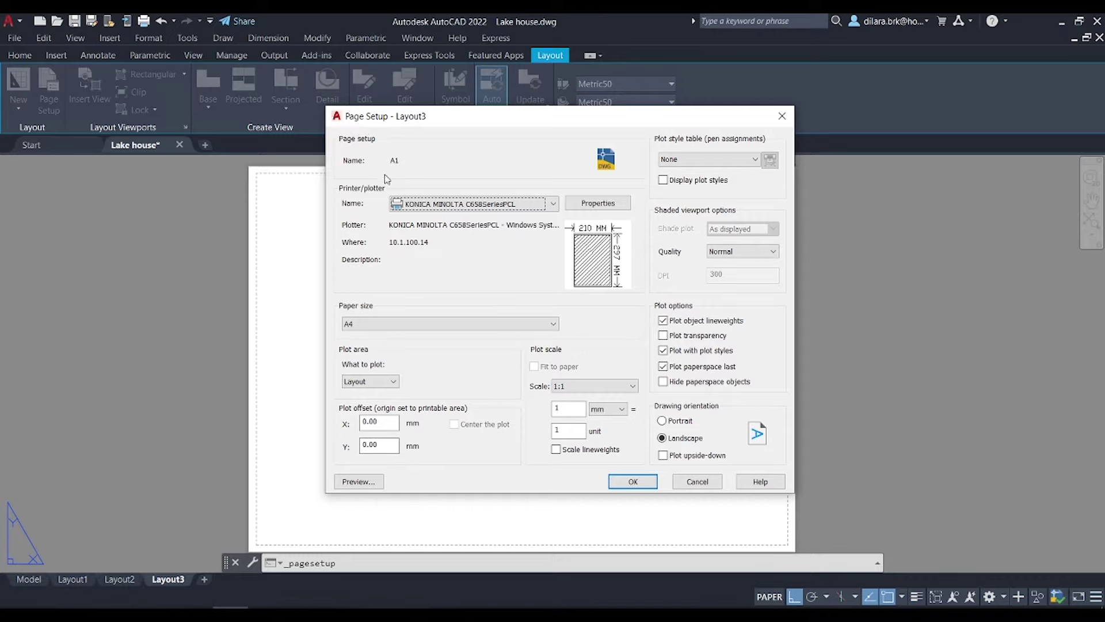
Set the plotter to DWG To PDF.pc3 and try an ISO full bleed A1 paper size
click(437, 204)
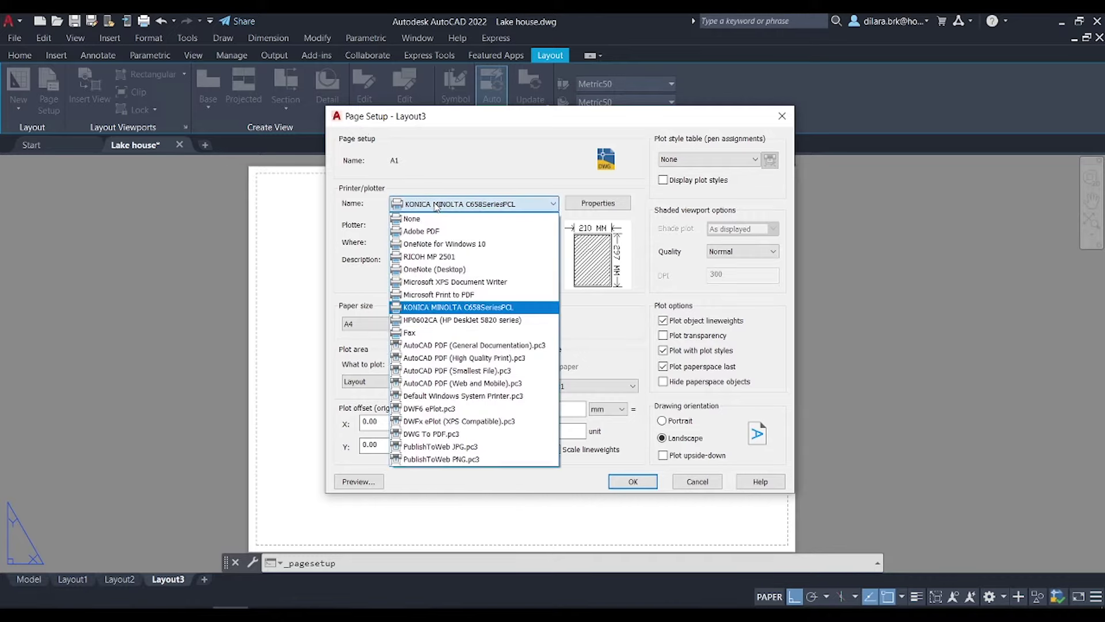
click(442, 435)
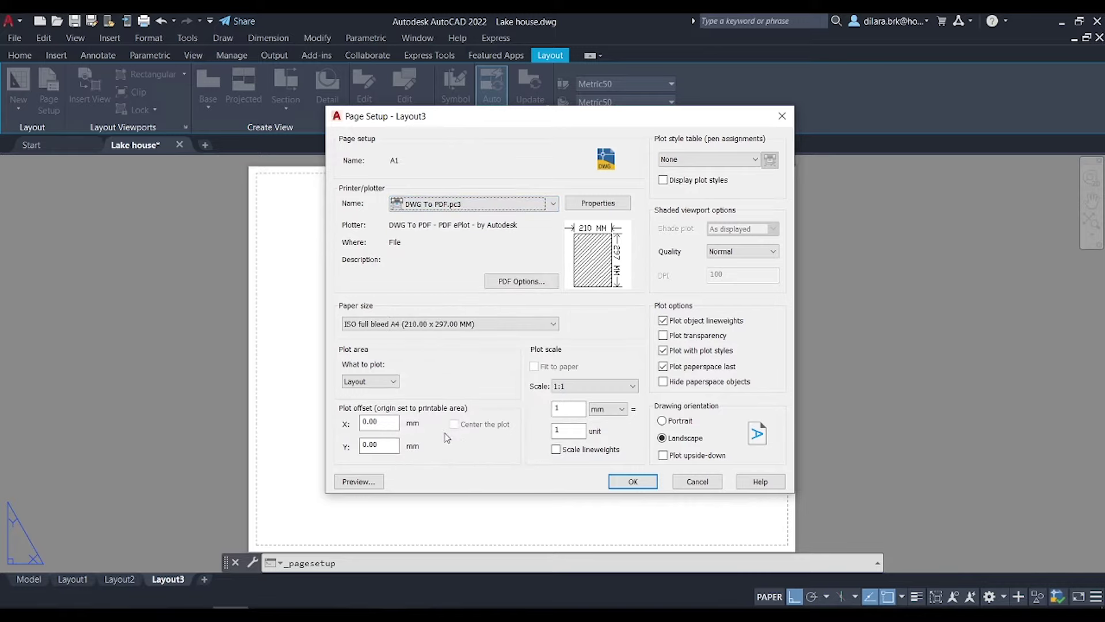
click(402, 325)
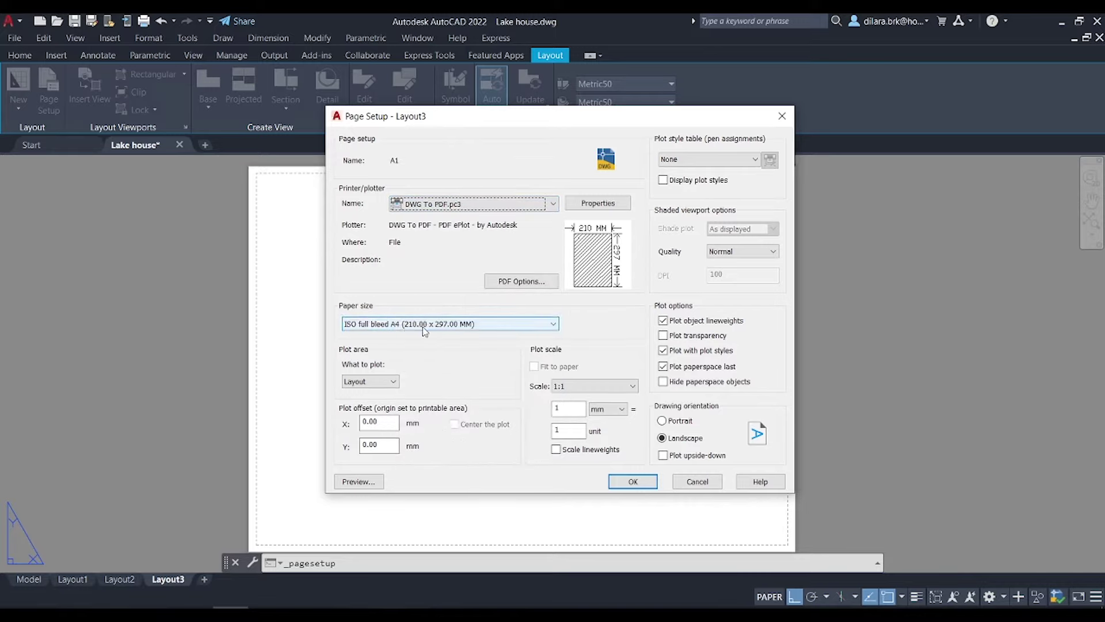
click(421, 392)
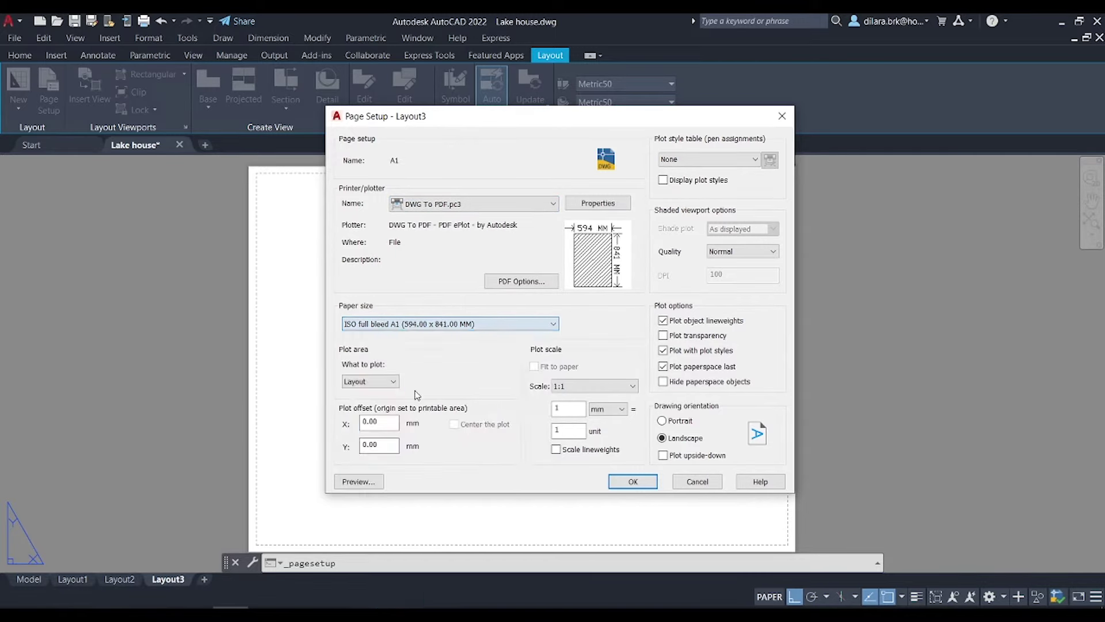
Set the paper to ISO A1 (841.00 x 594.00 MM) and check the What to plot options
click(420, 325)
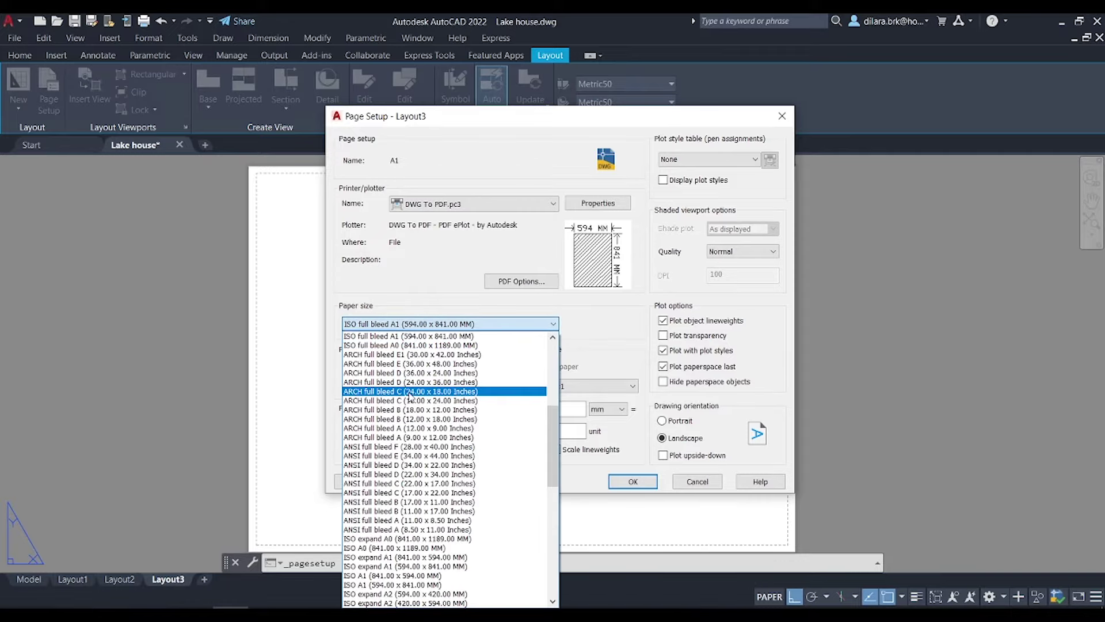
scroll(403, 375, up, 1)
scroll(402, 379, down, 5)
click(403, 557)
click(438, 325)
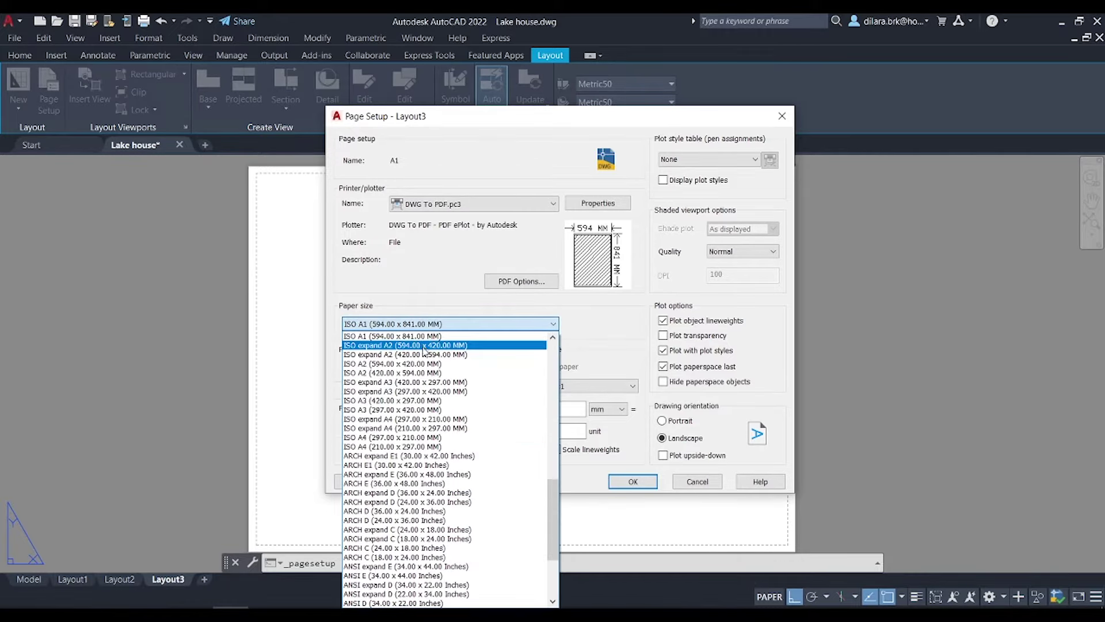
scroll(419, 384, up, 1)
click(398, 343)
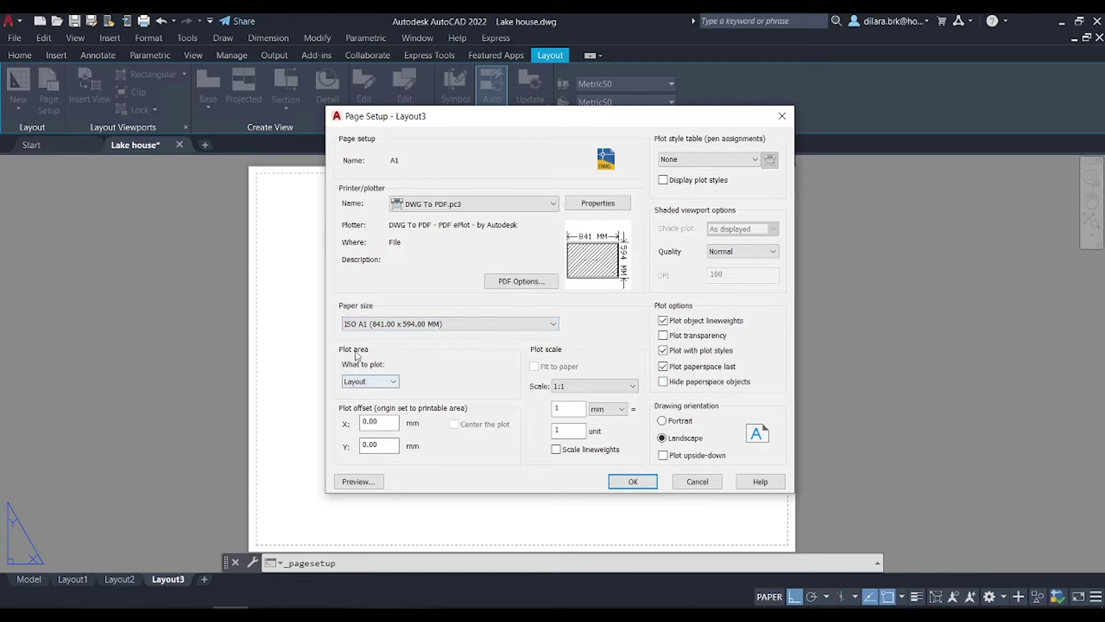
click(372, 384)
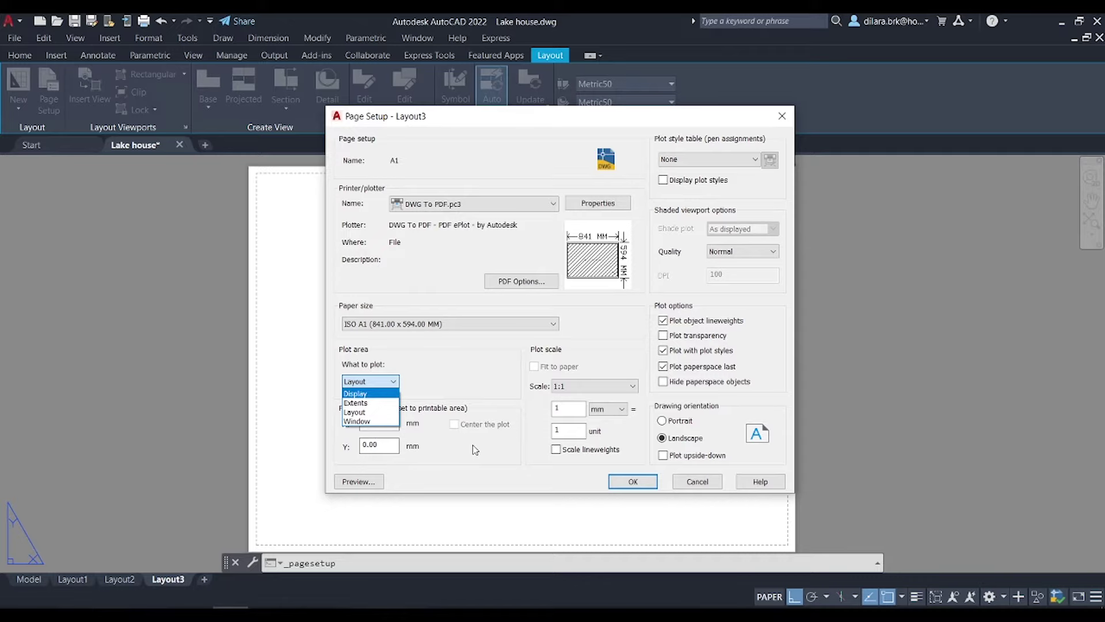
Keep Layout as the plot area at 1:1 and use the monochrome.ctb plot style table
click(369, 412)
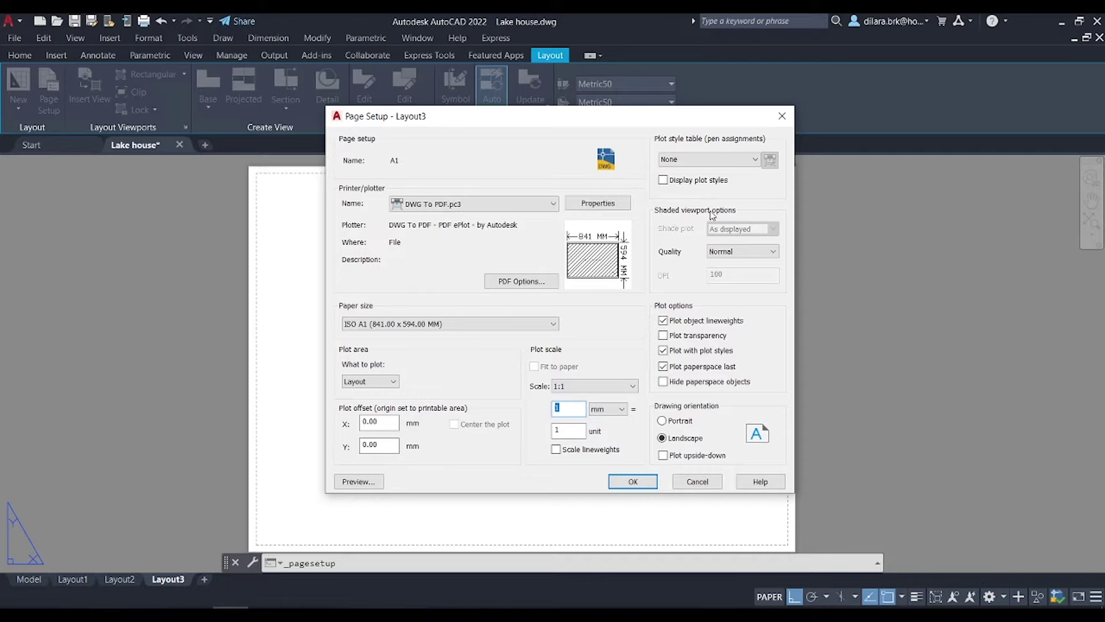
click(574, 432)
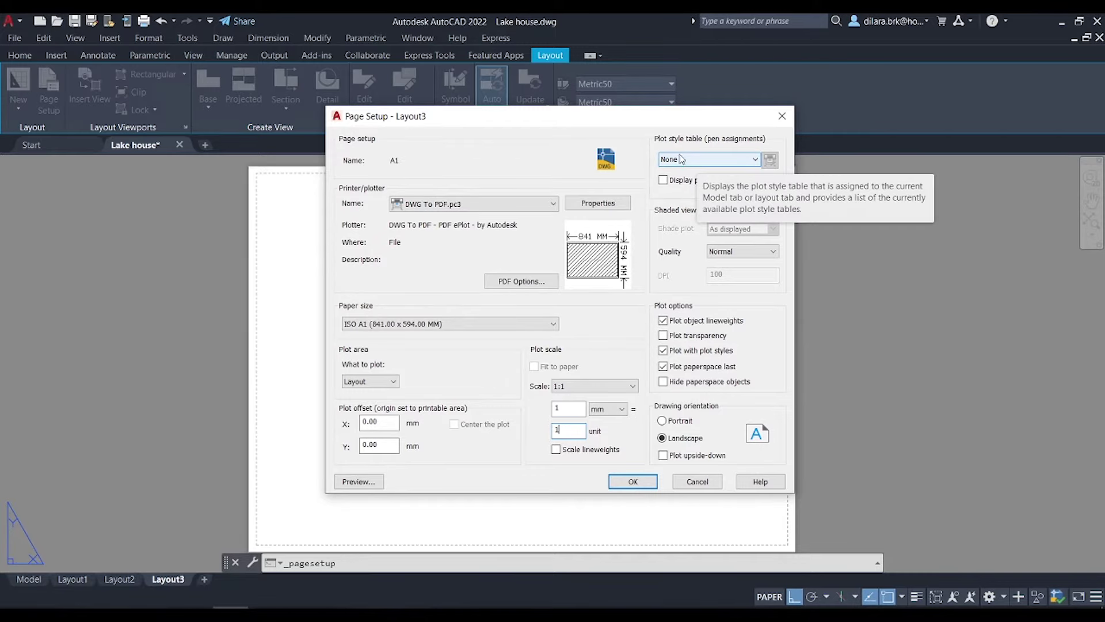
click(700, 164)
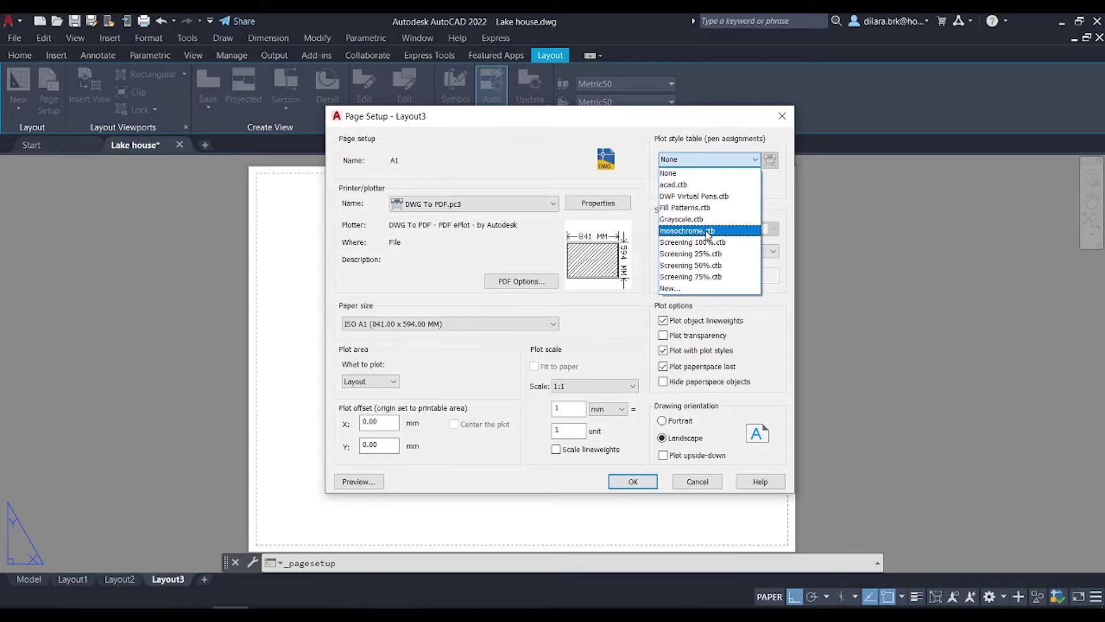
click(707, 232)
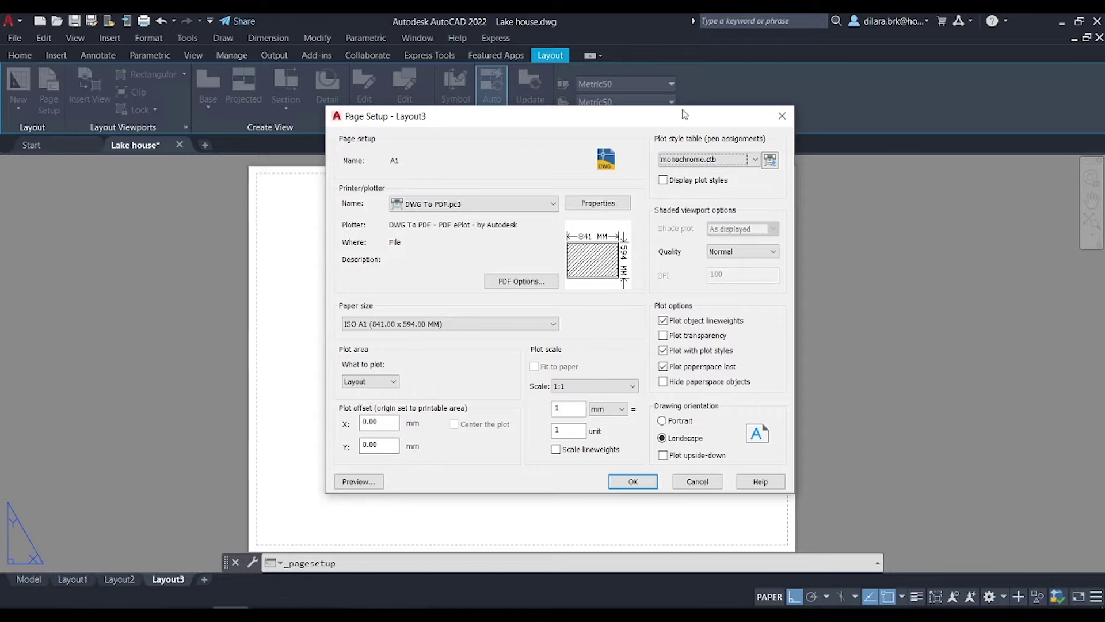
Save the A1 page setup and make A1 current for Layout3
click(636, 487)
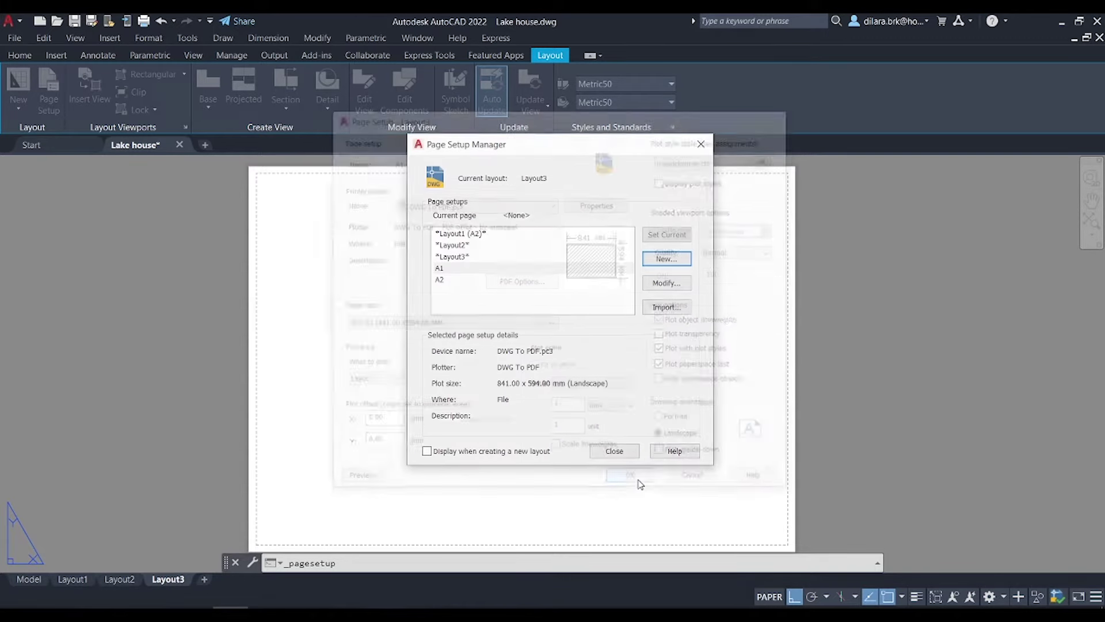
click(444, 270)
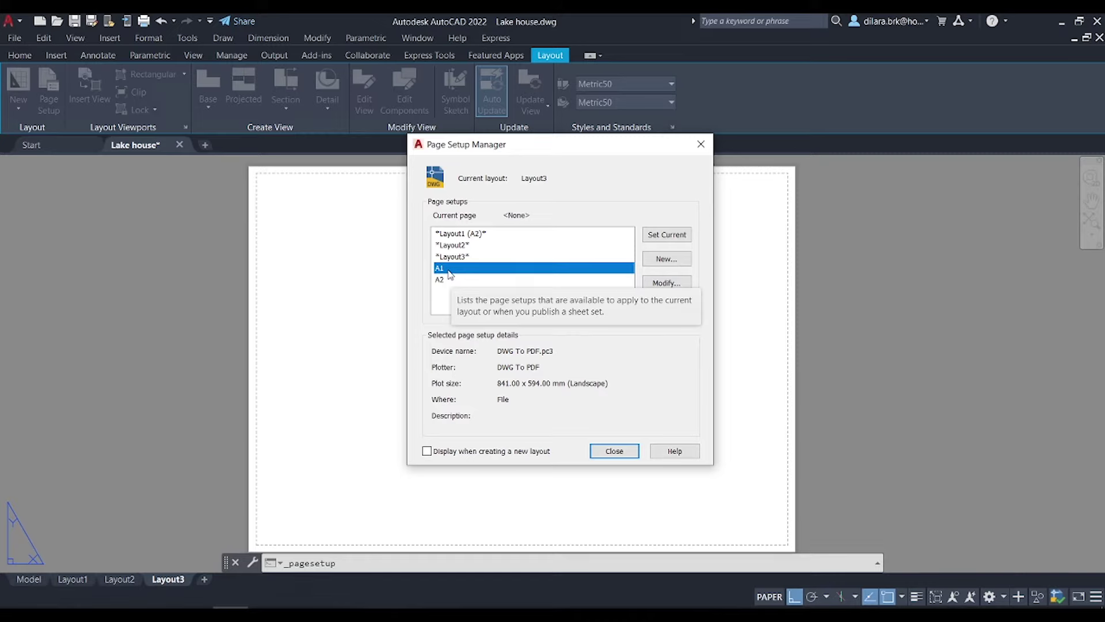
click(441, 280)
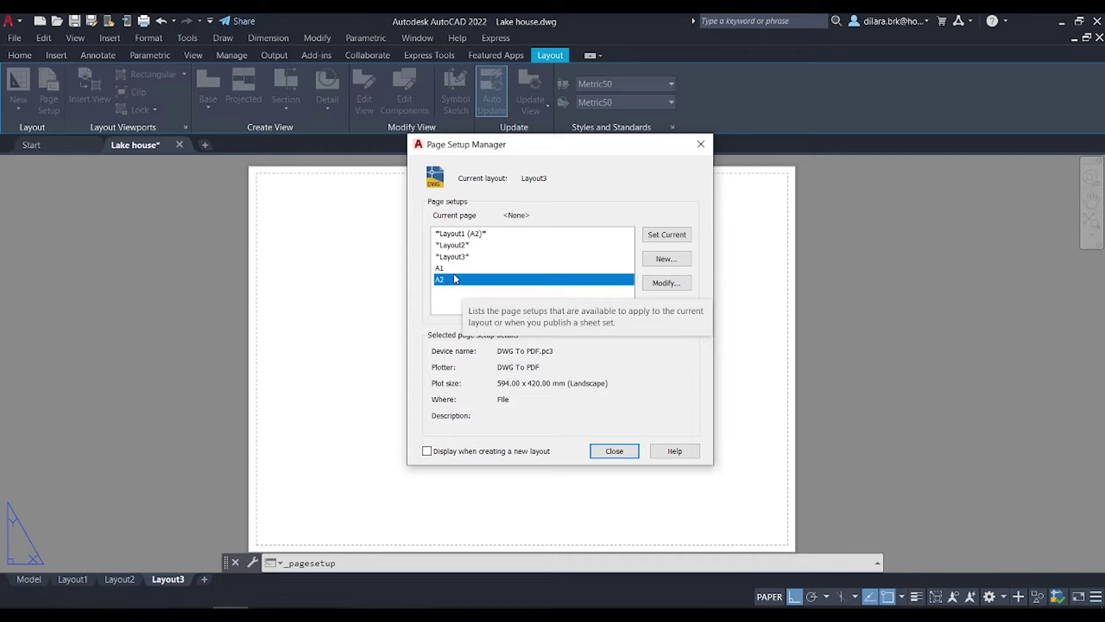
click(456, 268)
click(460, 257)
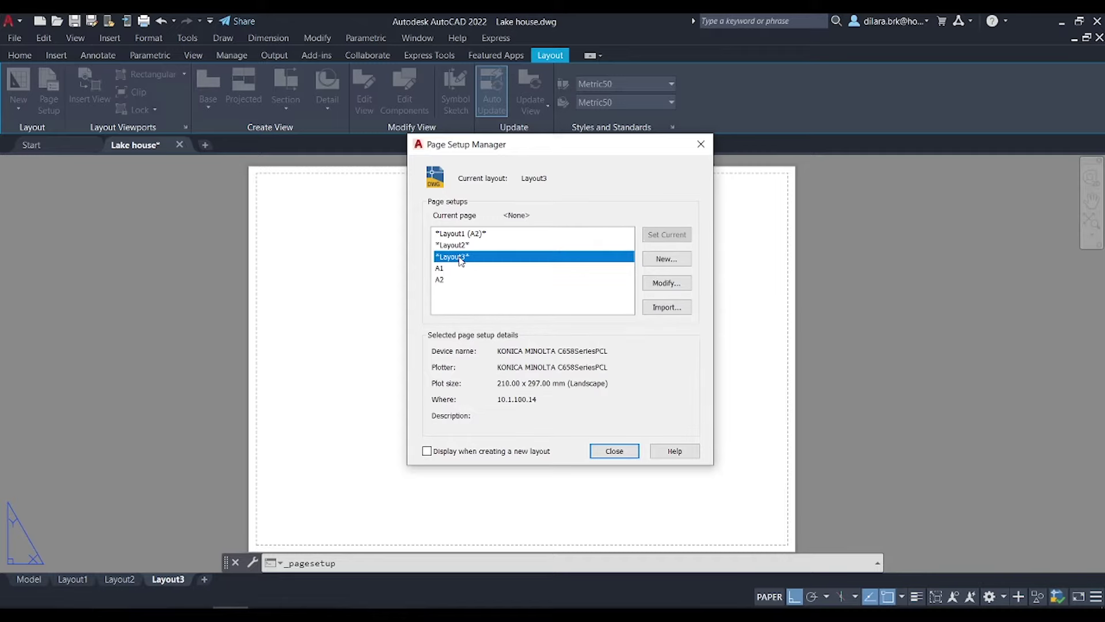
double_click(448, 269)
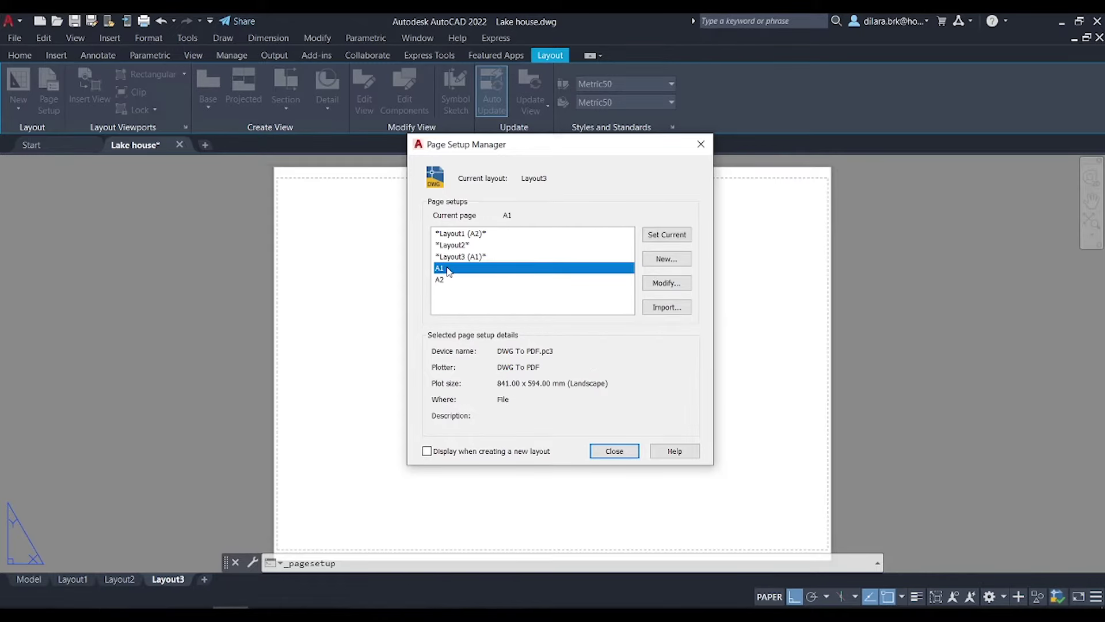
click(462, 258)
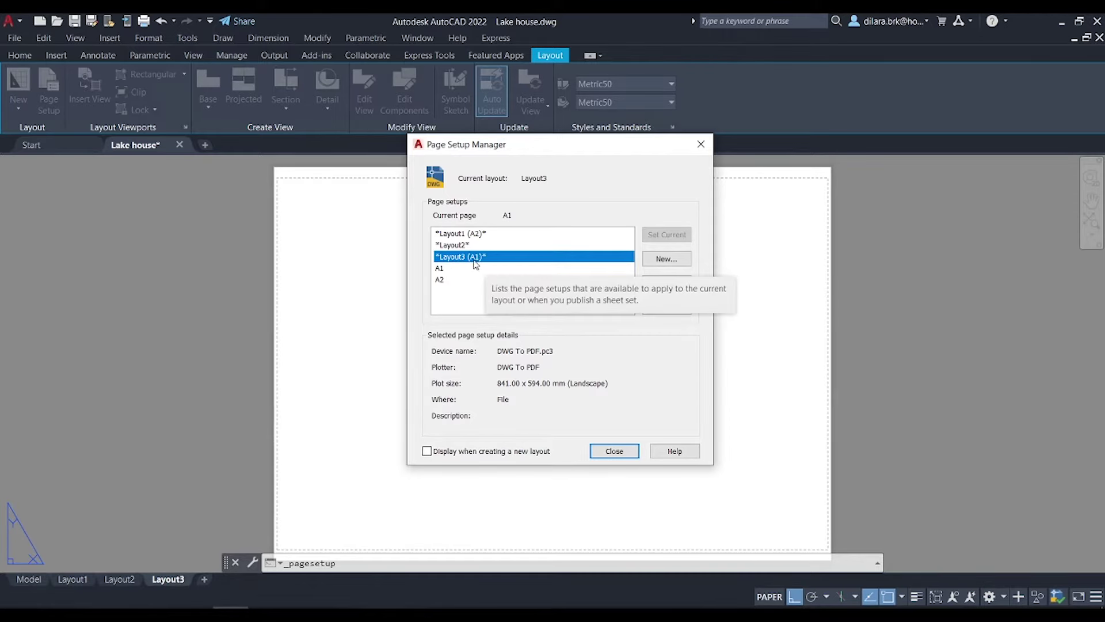
Make A2 (594 x 420 mm) Layout3's current page setup and close the manager
click(448, 281)
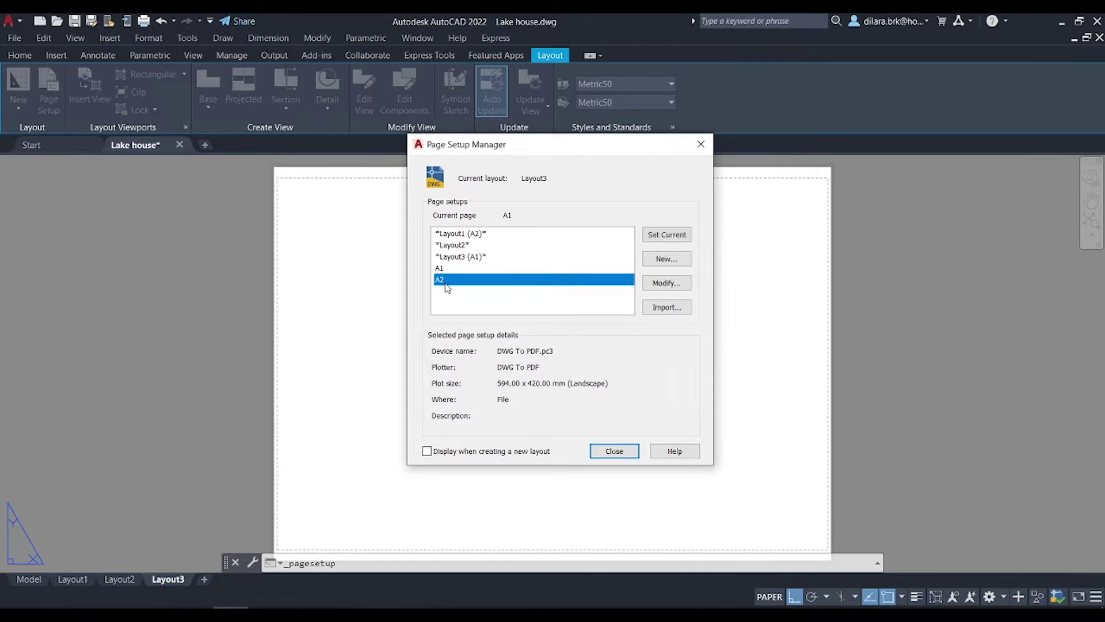
click(466, 260)
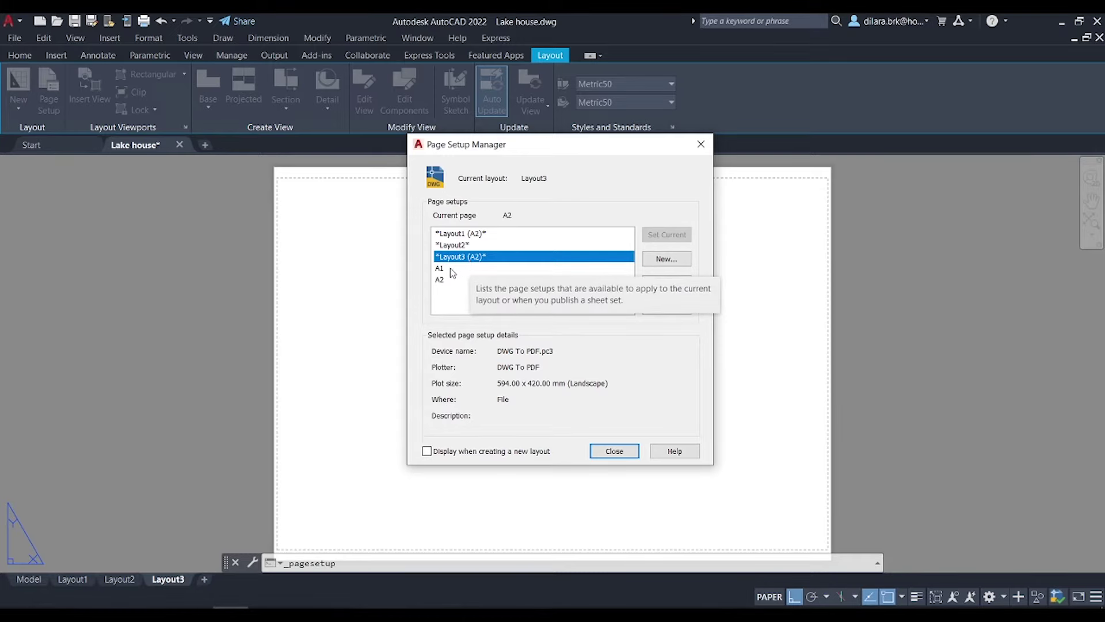
double_click(452, 271)
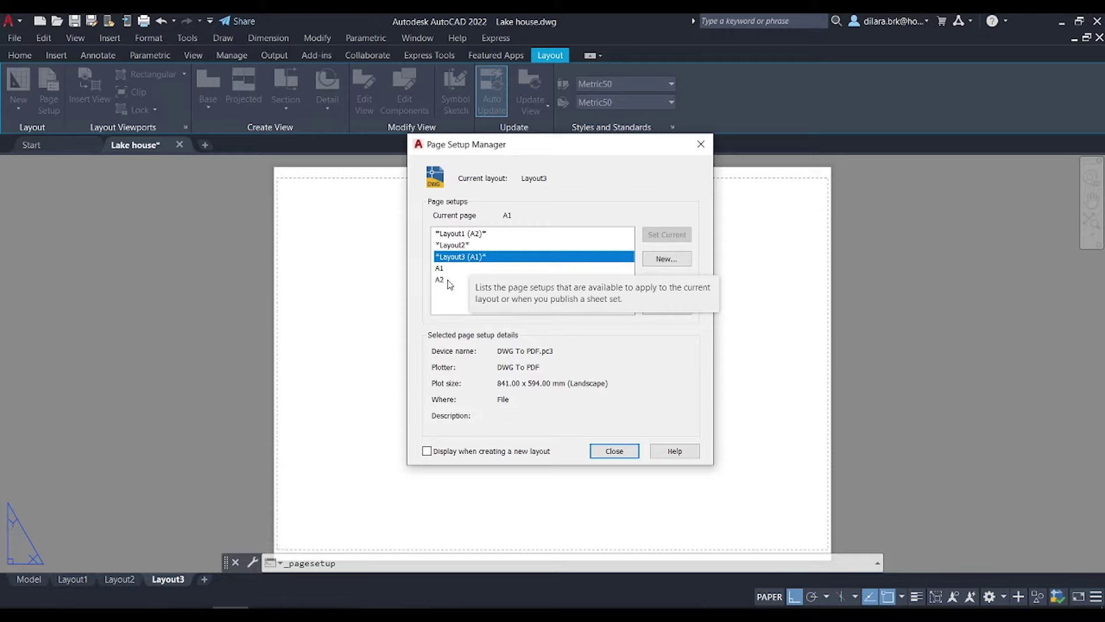
click(449, 281)
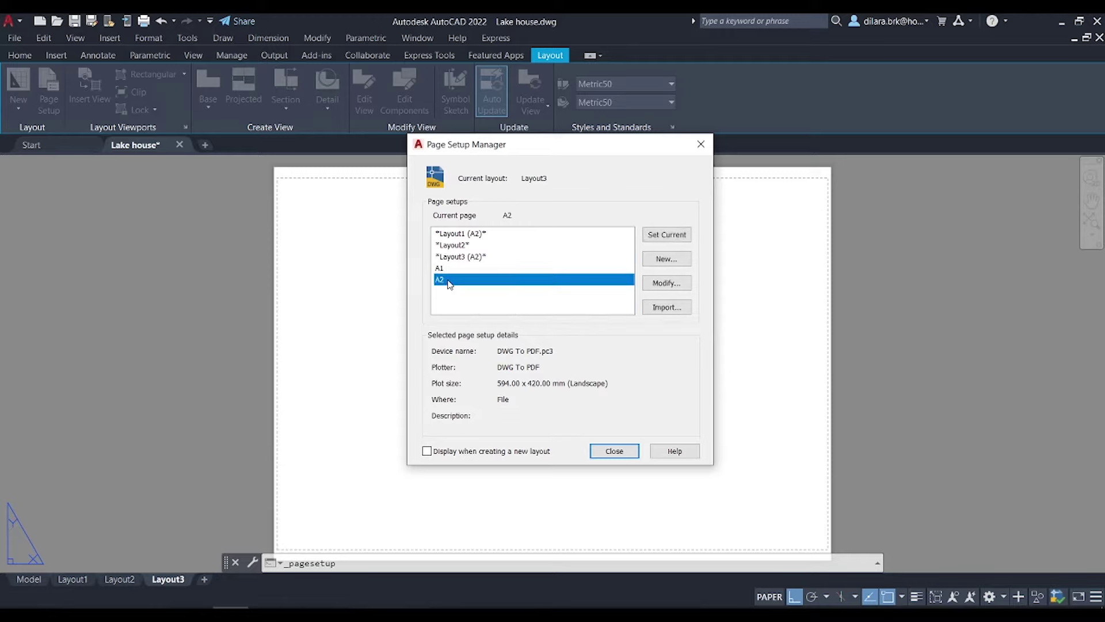
click(466, 259)
click(614, 451)
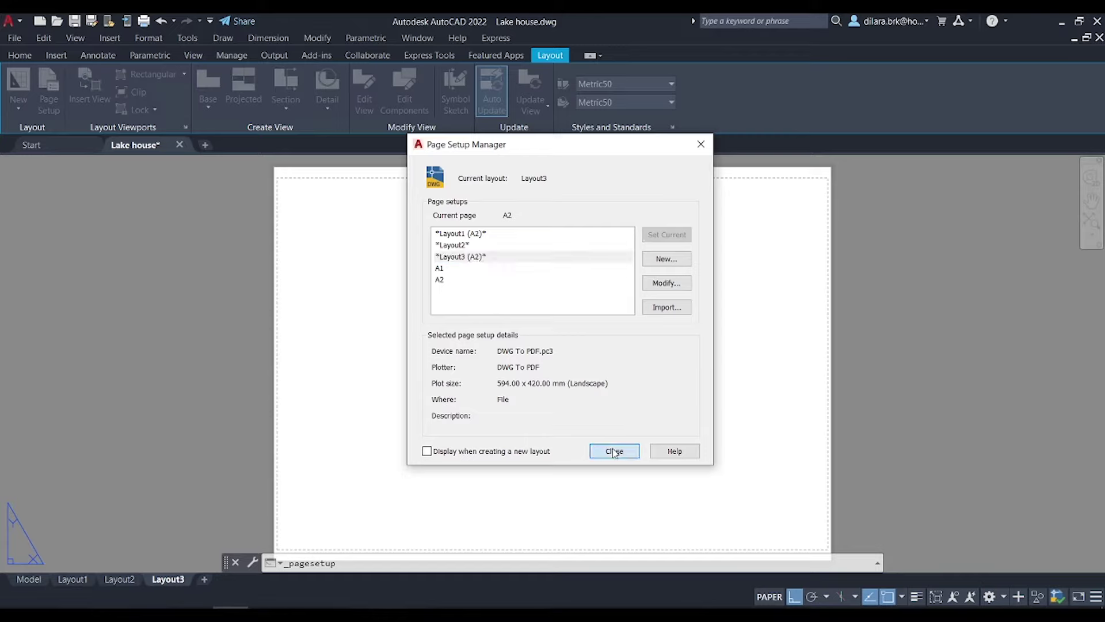
Recenter the blank A2 sheet, recheck Page Setup Manager, and list the Rectangular, Polygonal and Object viewport shapes
middle_drag(558, 289, 560, 238)
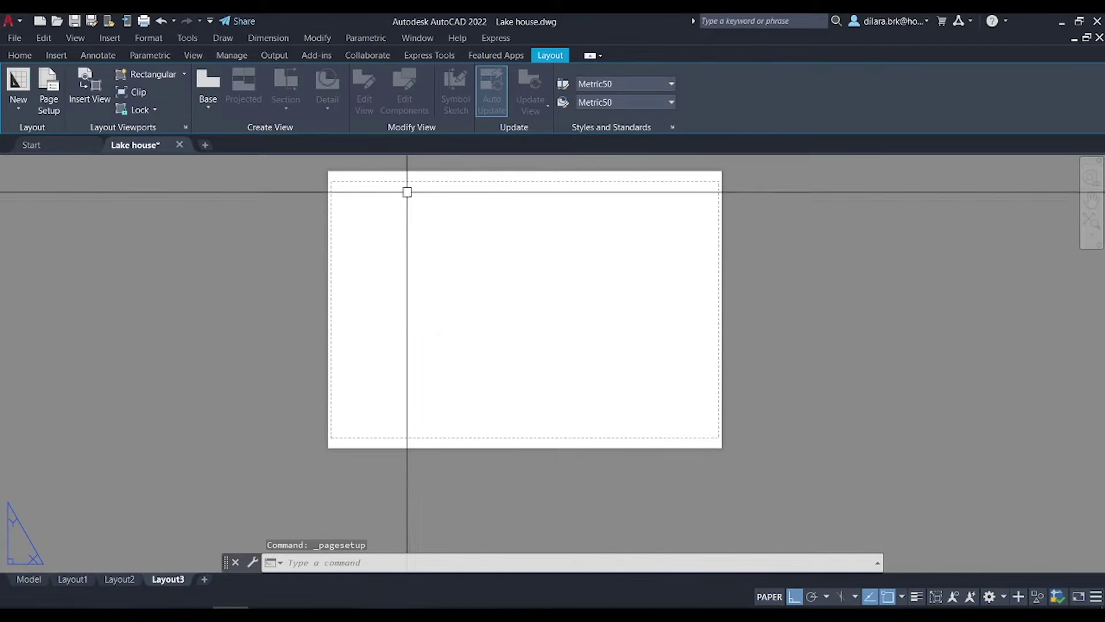
middle_drag(591, 193, 570, 223)
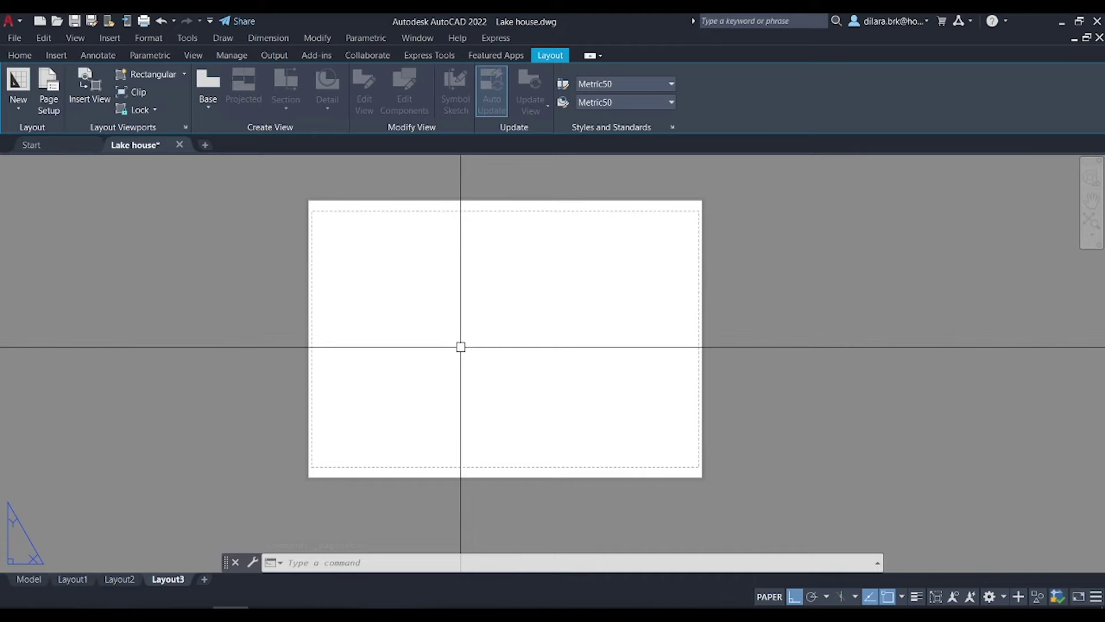
middle_drag(439, 333, 426, 333)
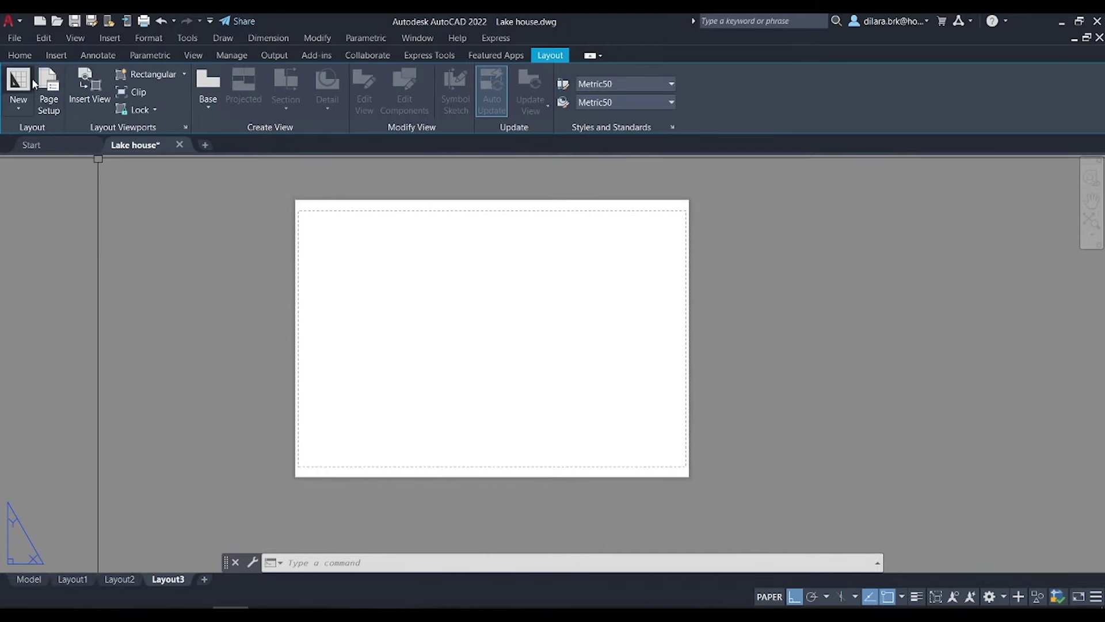
click(46, 95)
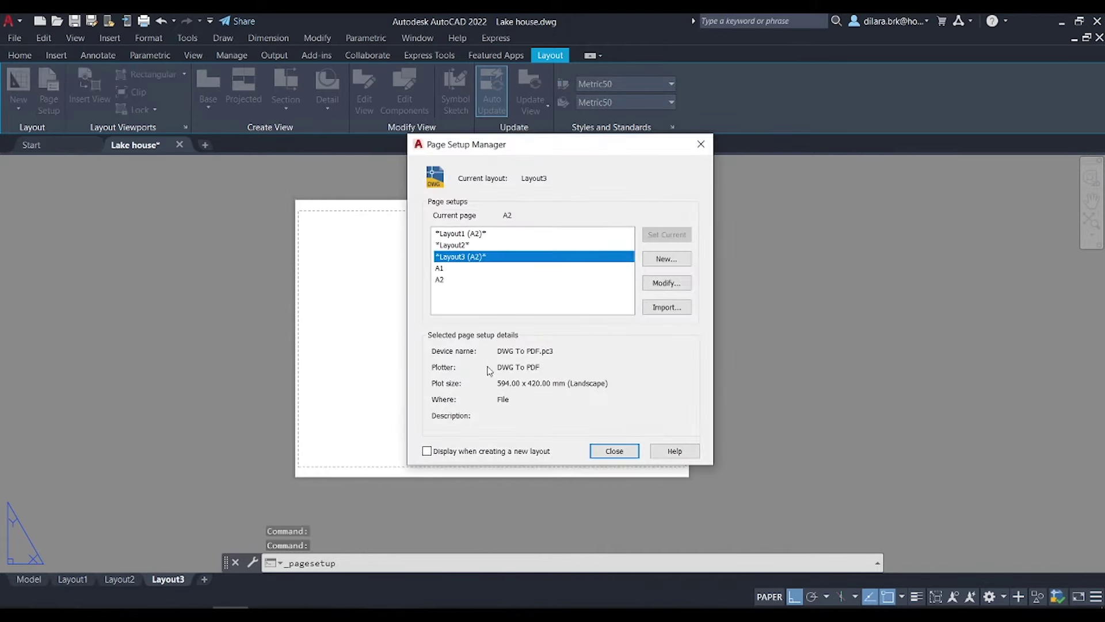
click(614, 451)
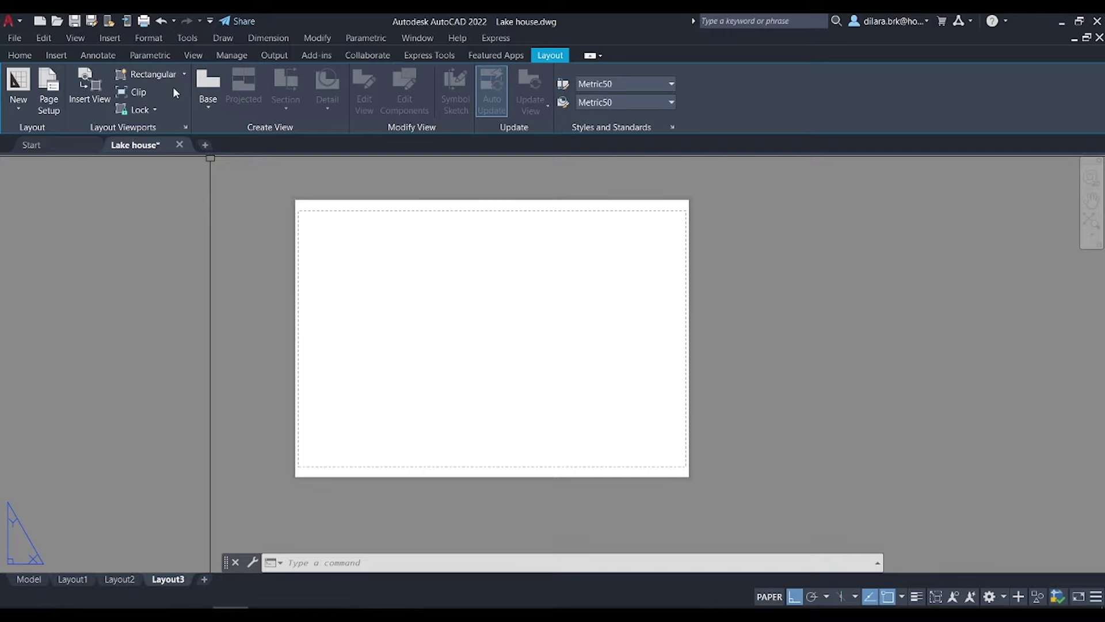
click(185, 74)
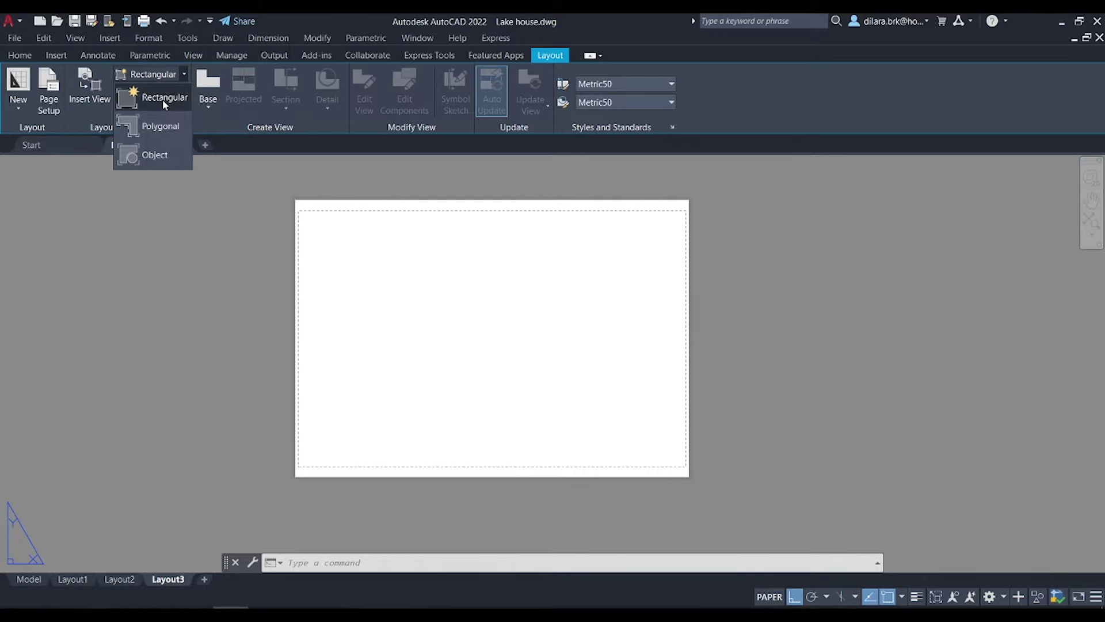
Draw a rectangular viewport starting near the sheet's top-left area
click(162, 99)
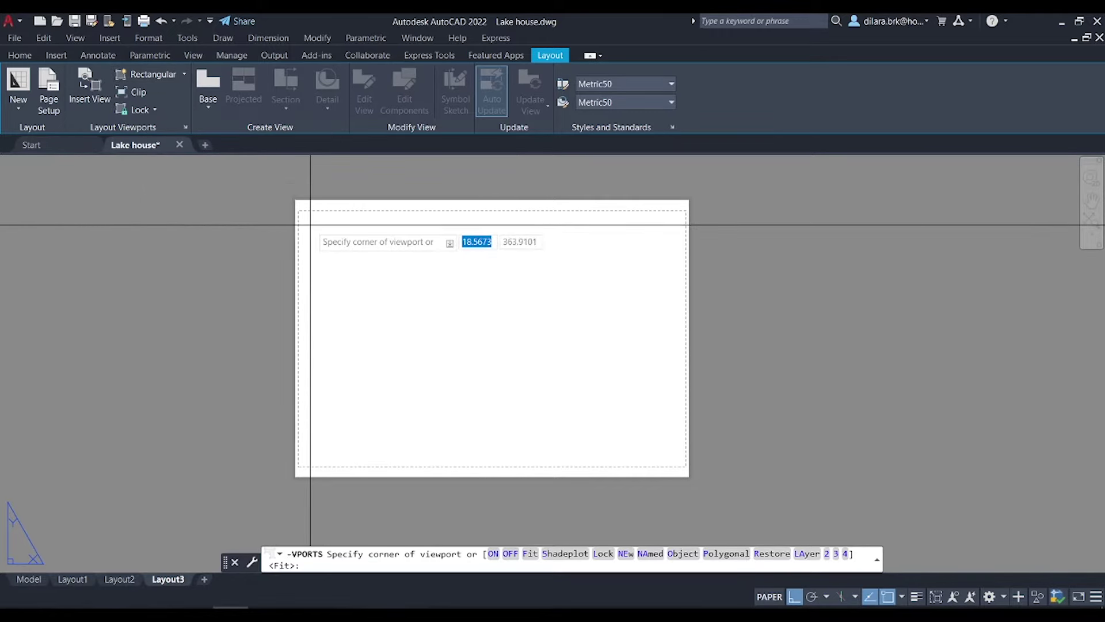
scroll(310, 225, up, 2)
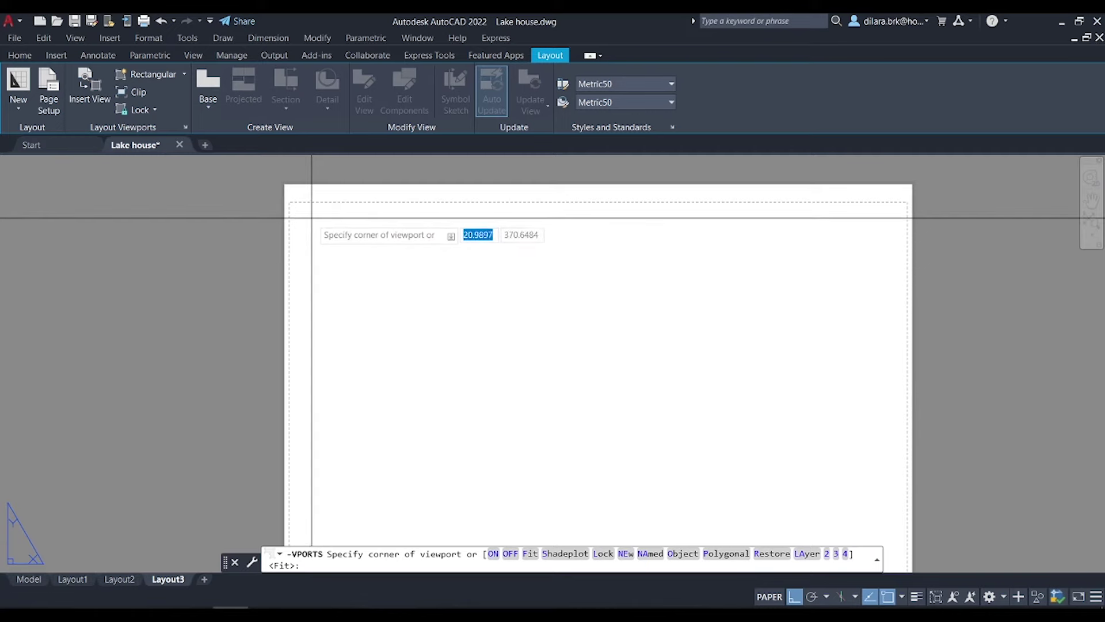
click(310, 219)
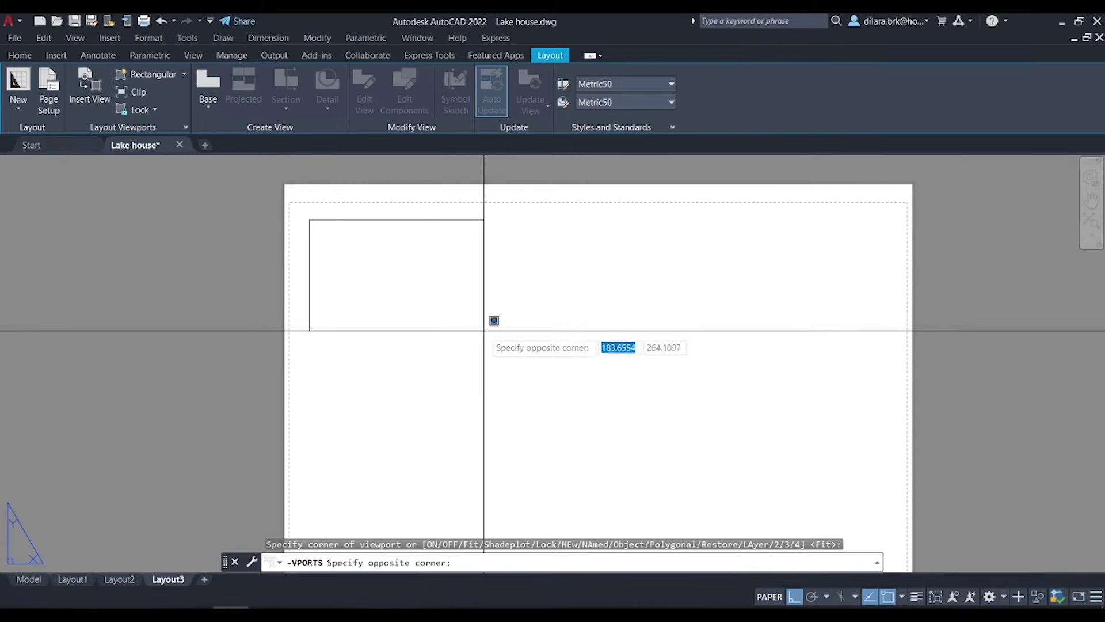
click(530, 362)
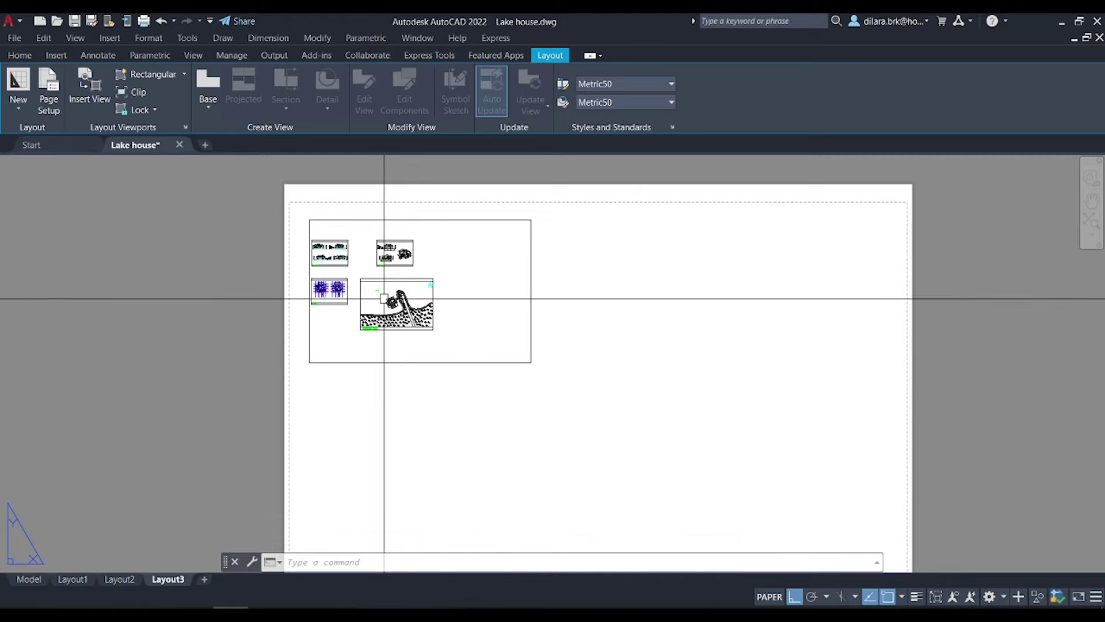
Draw a second rectangular viewport across the sheet's right half, then pan the layout
click(147, 75)
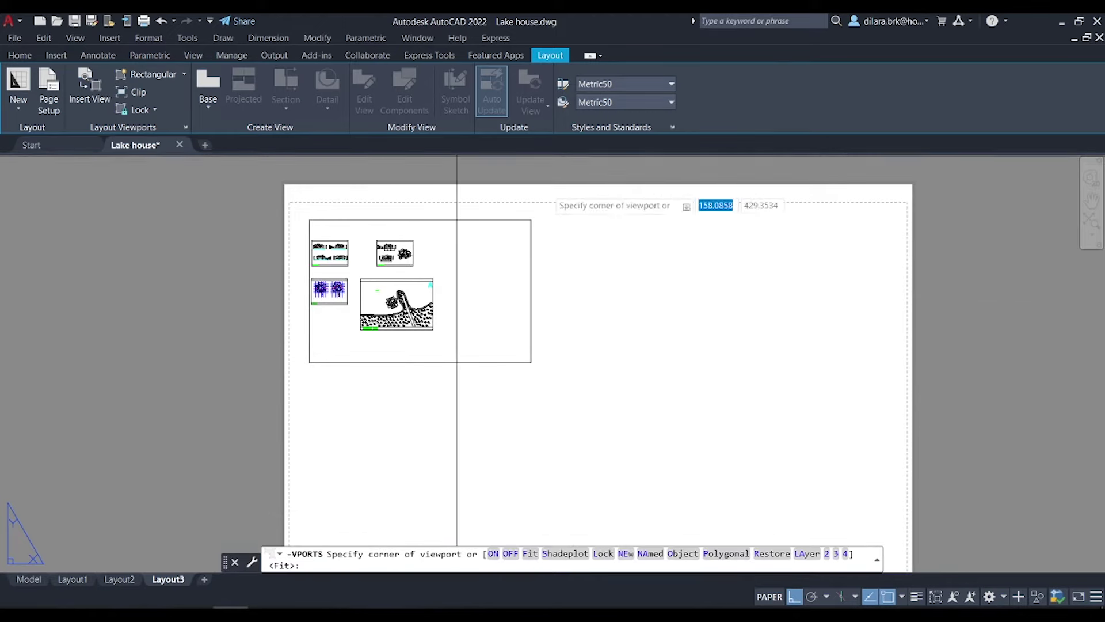
click(571, 219)
click(839, 503)
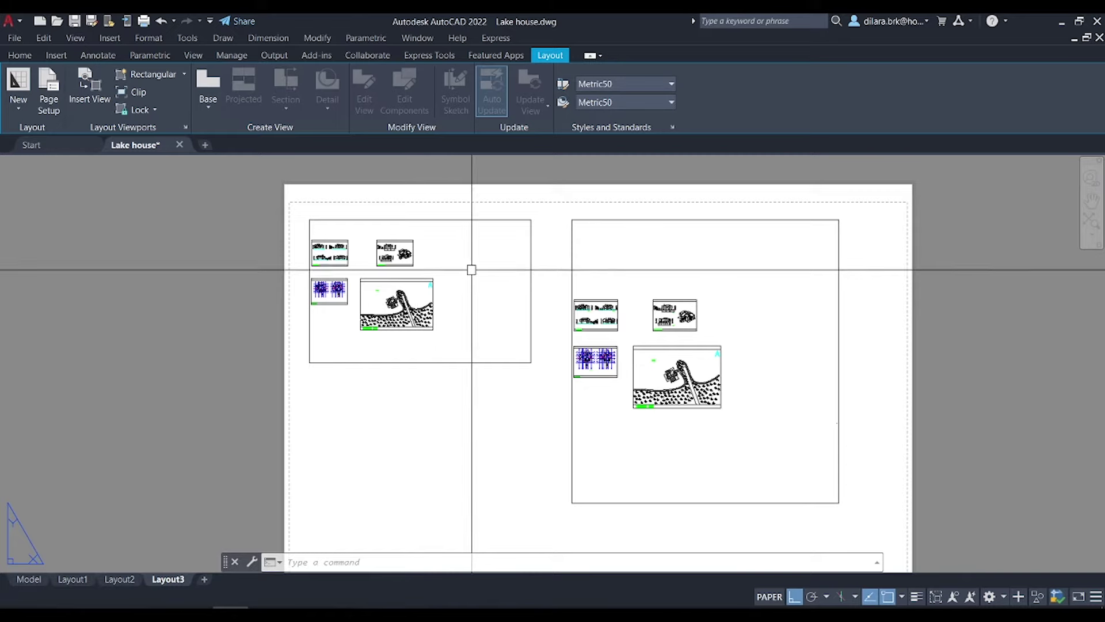
middle_drag(425, 274, 513, 271)
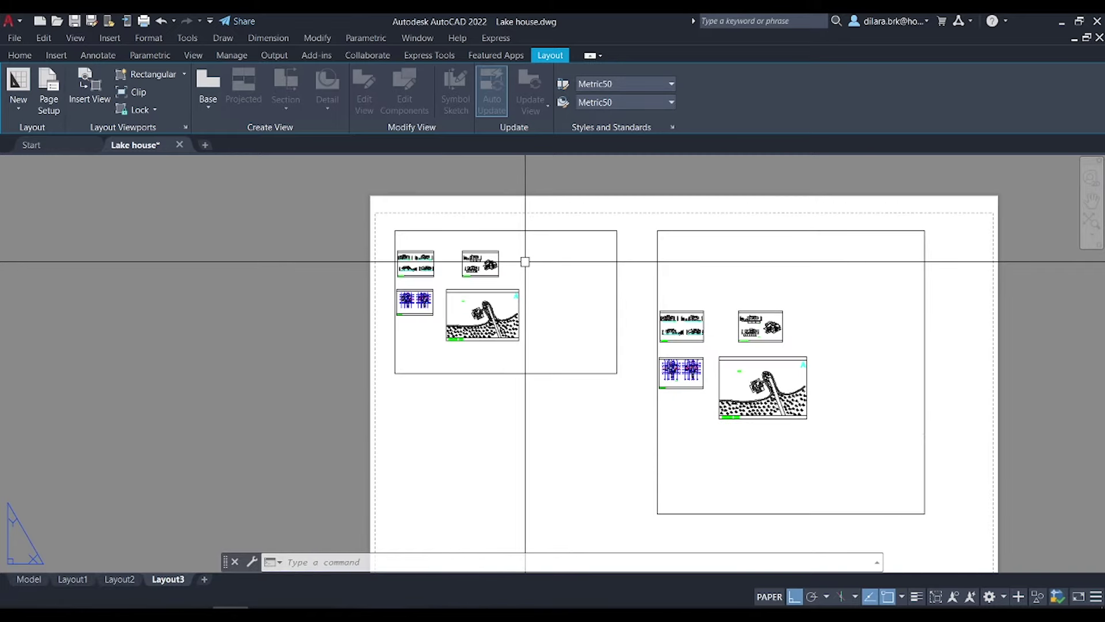
Zoom the left viewport's contents so it shows only the lake site plan
double_click(525, 262)
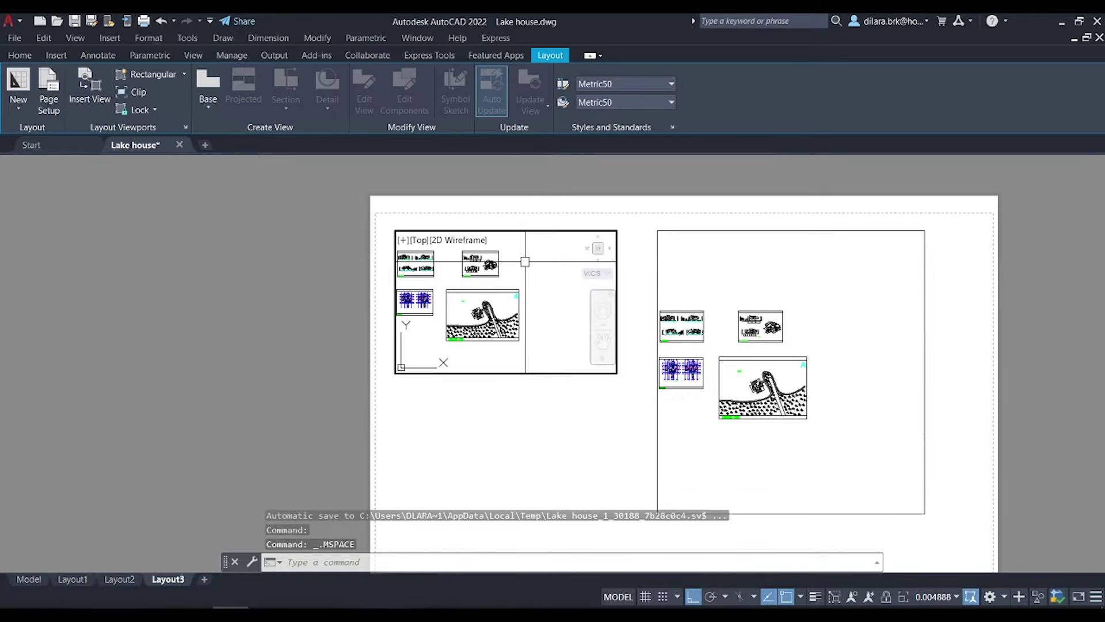
scroll(486, 322, up, 2)
scroll(486, 322, up, 1)
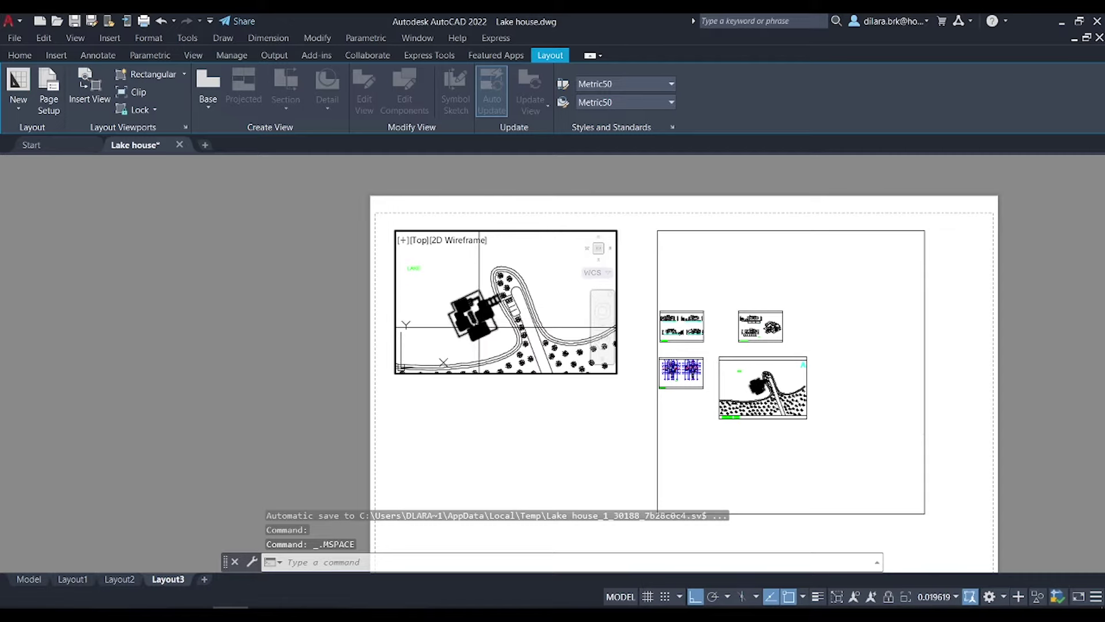
scroll(487, 323, up, 1)
scroll(500, 311, up, 1)
scroll(500, 310, down, 1)
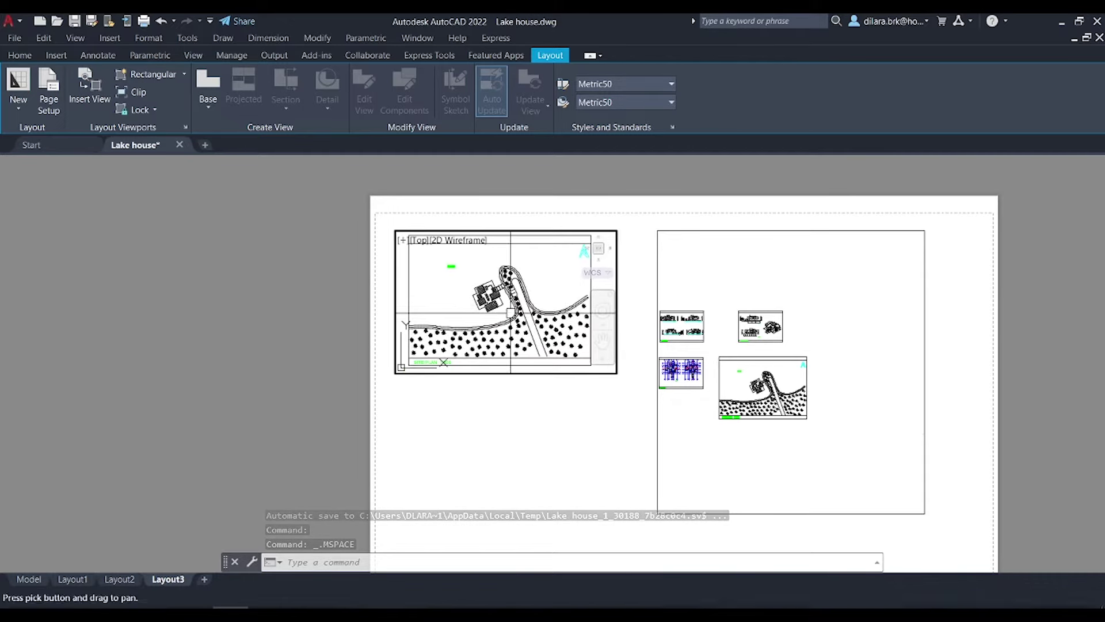
scroll(501, 310, down, 1)
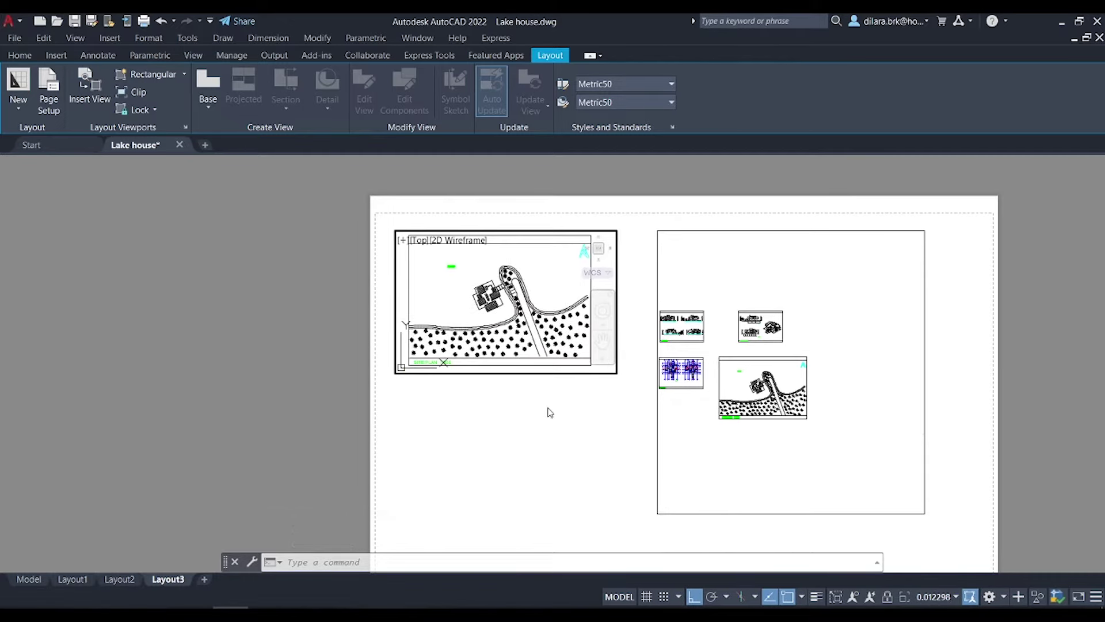
double_click(549, 412)
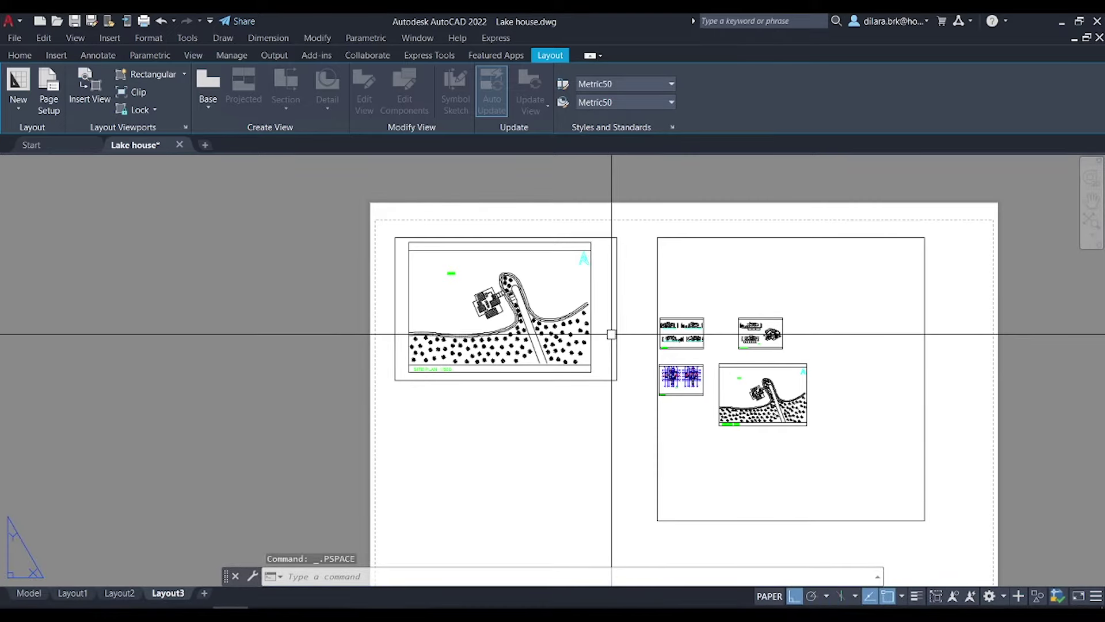
Drag the left viewport's corner grip inward to frame just the site plan
click(613, 334)
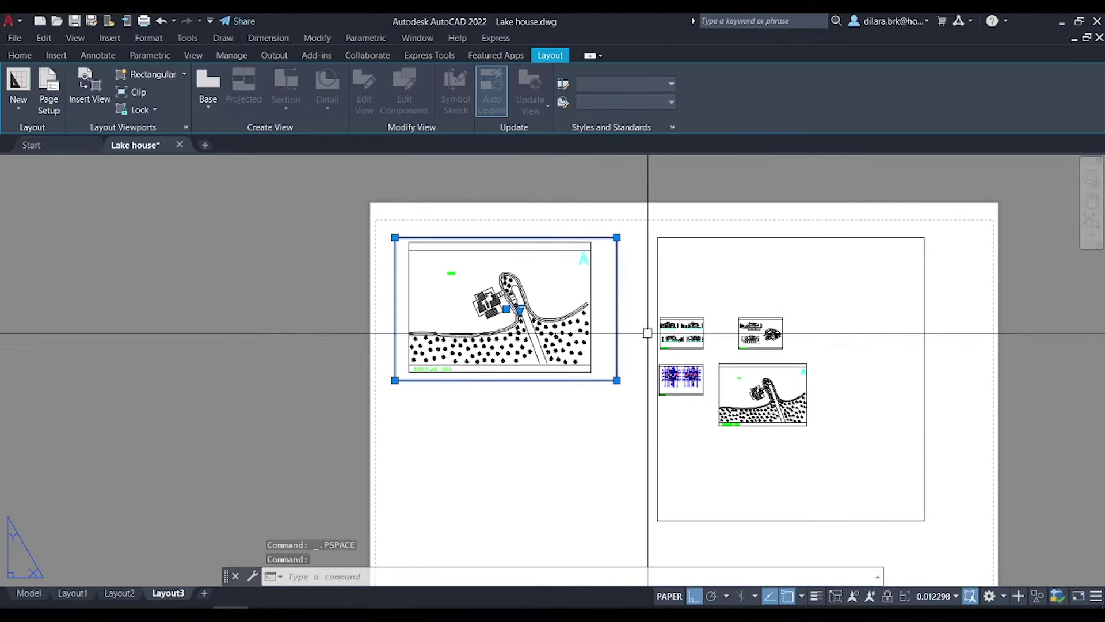
click(616, 379)
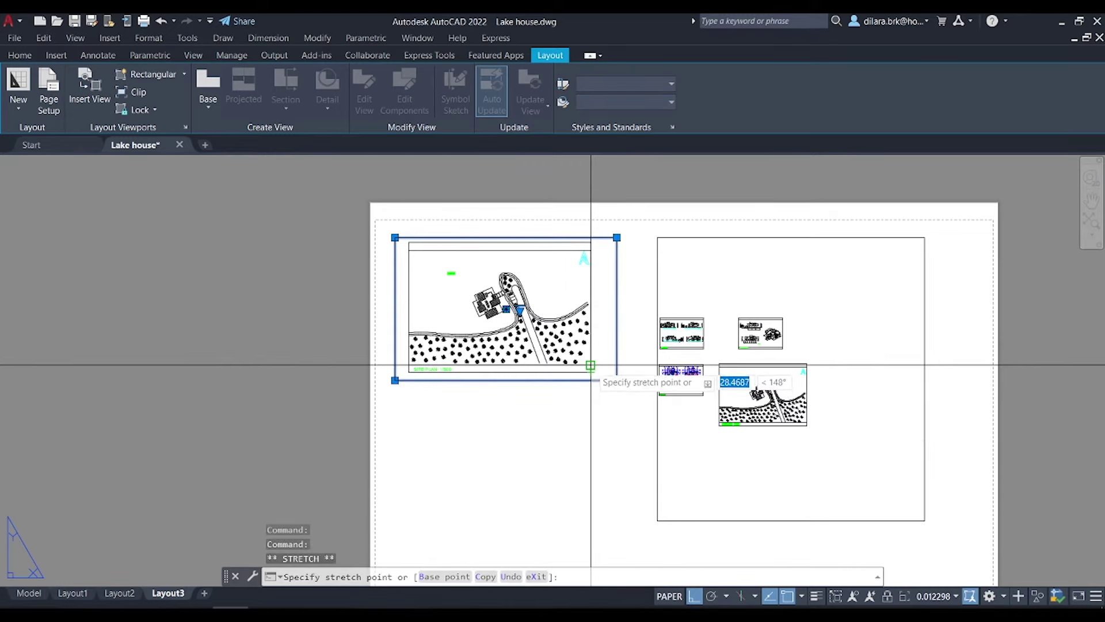
click(591, 365)
click(395, 237)
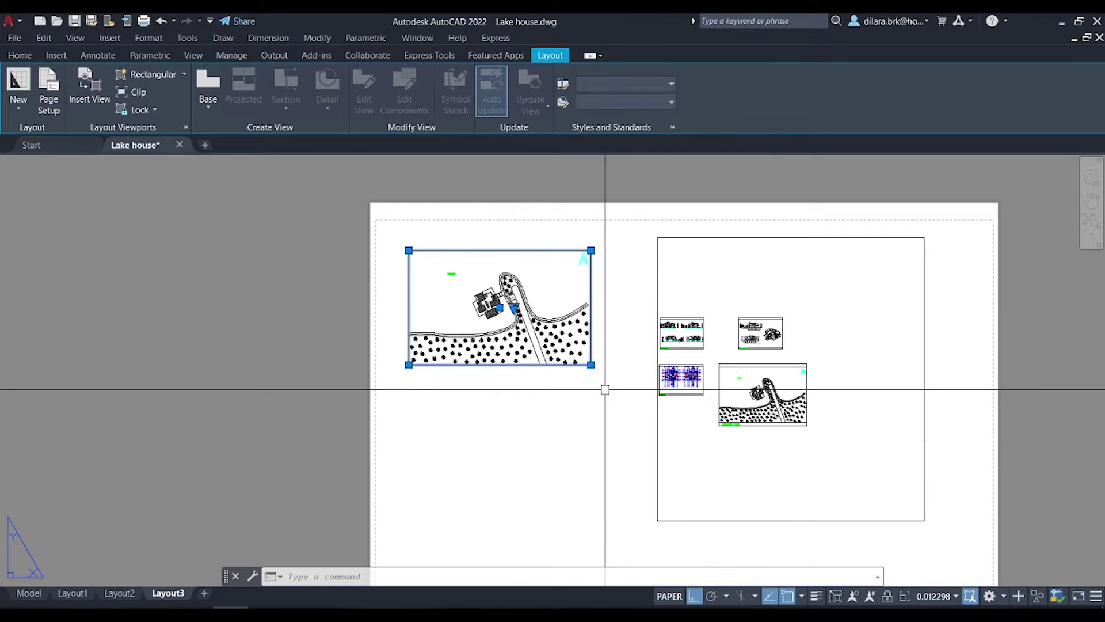
key(Escape)
Zoom the right viewport's contents in on the floor plans at a larger scale
click(744, 237)
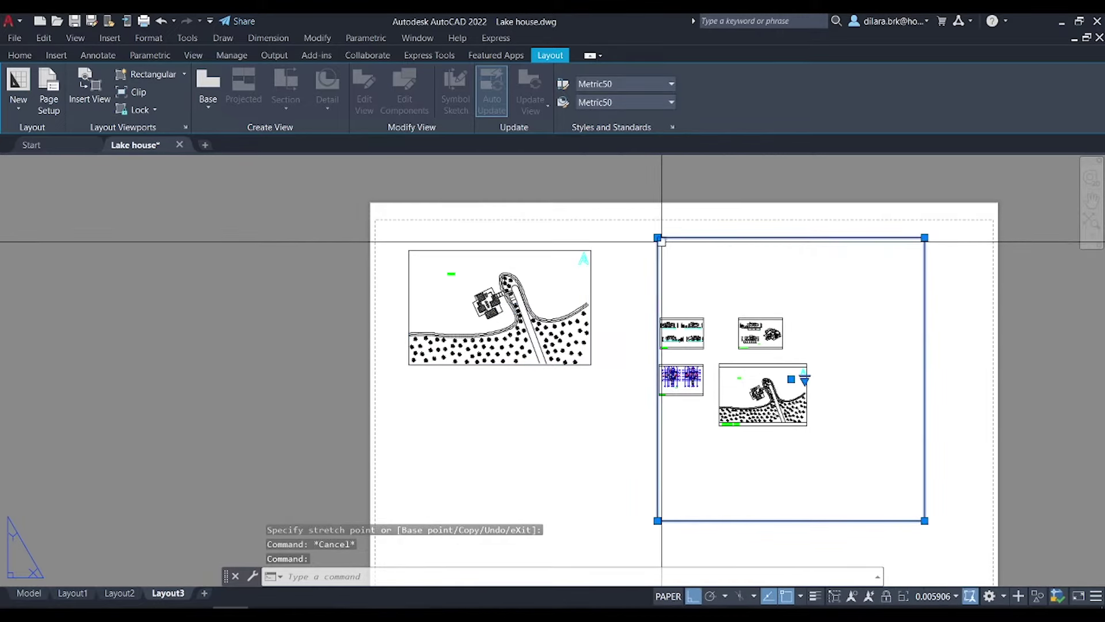
double_click(814, 304)
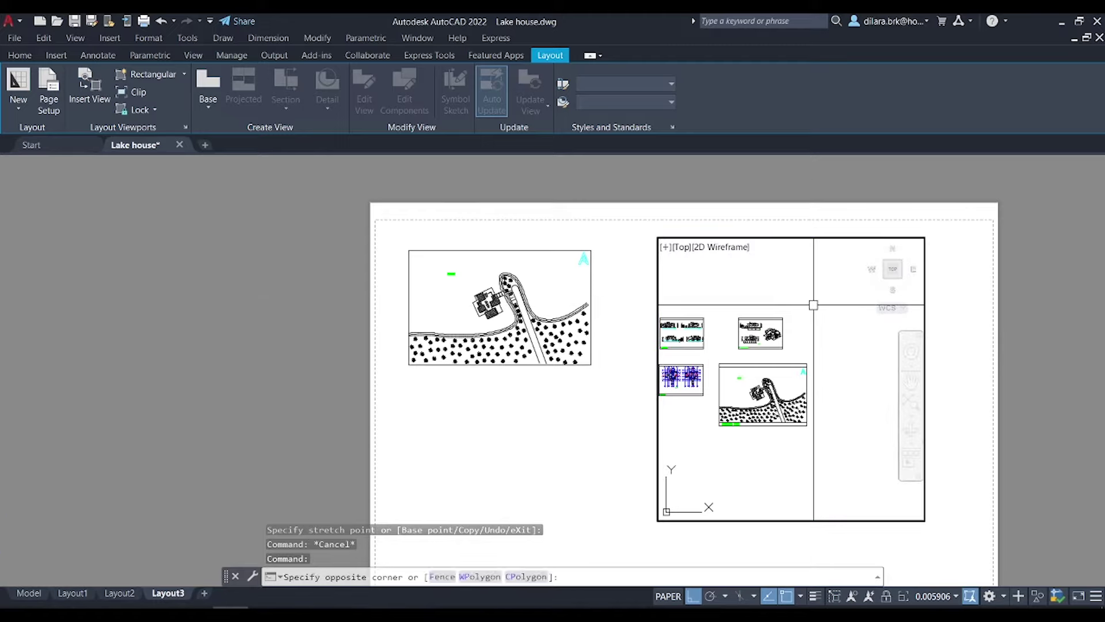
scroll(756, 328, up, 2)
scroll(754, 339, up, 3)
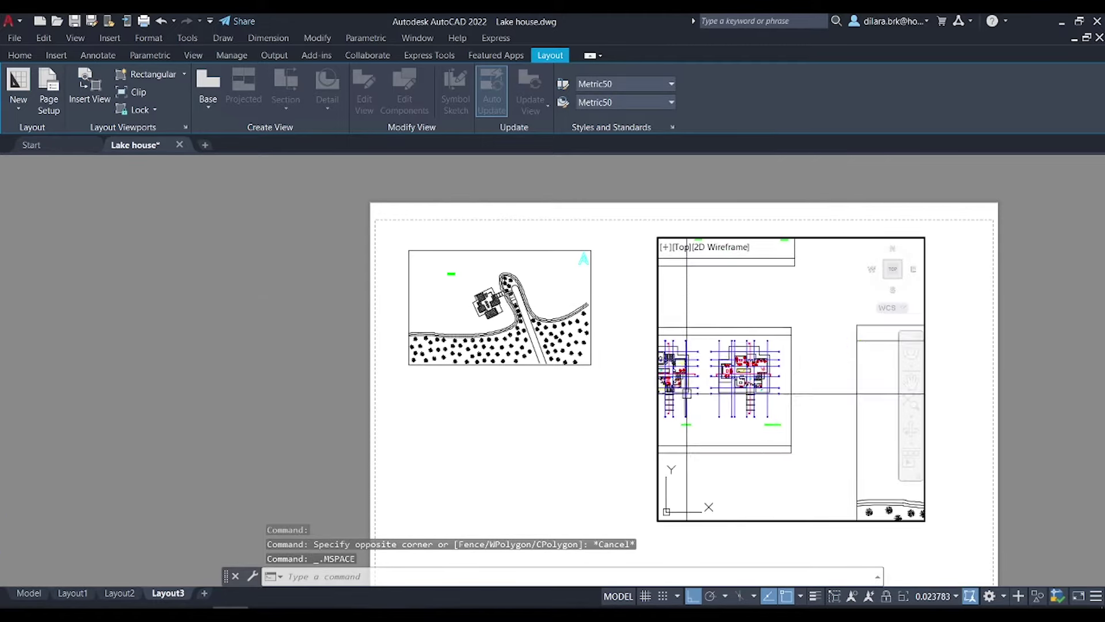
scroll(753, 357, up, 2)
scroll(752, 372, up, 2)
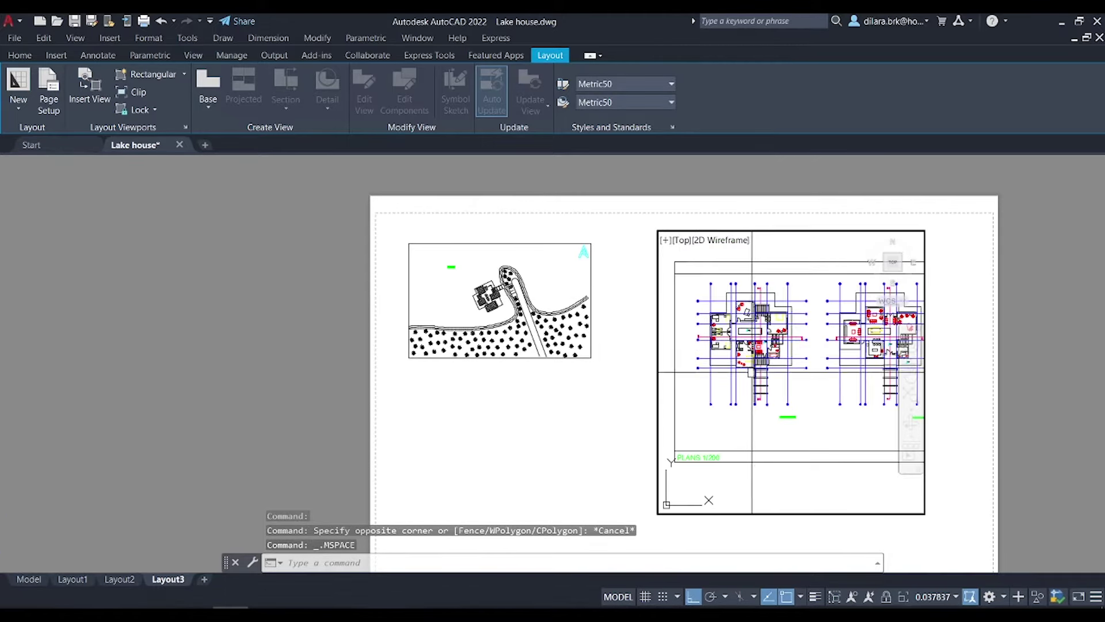
double_click(928, 287)
Pull the right viewport's edges in to crop a small frame around one floor plan
click(927, 288)
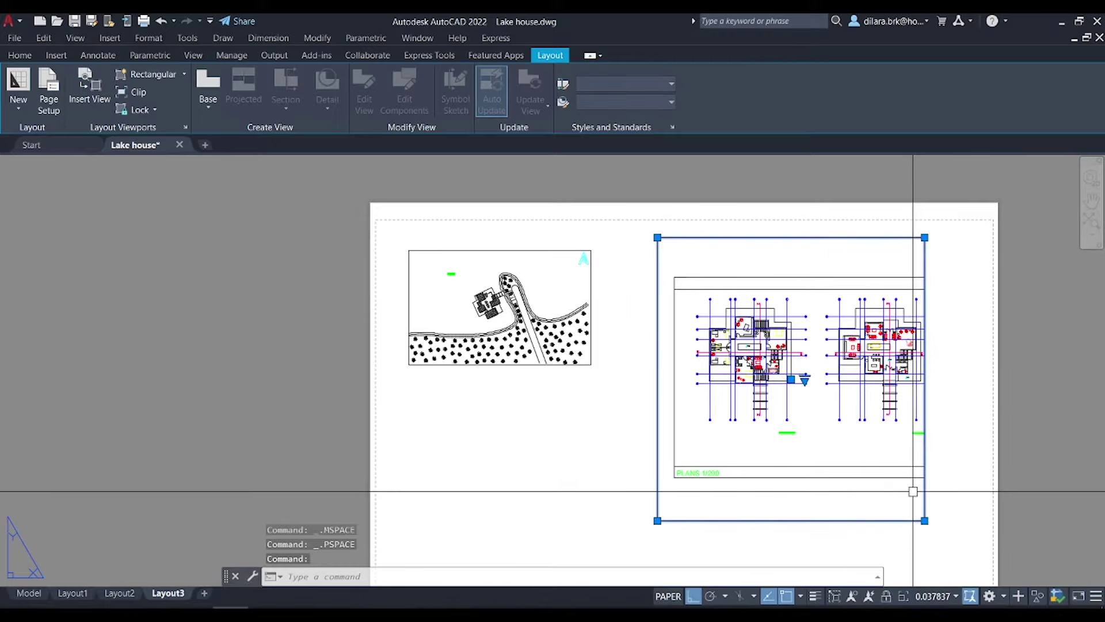
click(925, 520)
click(820, 432)
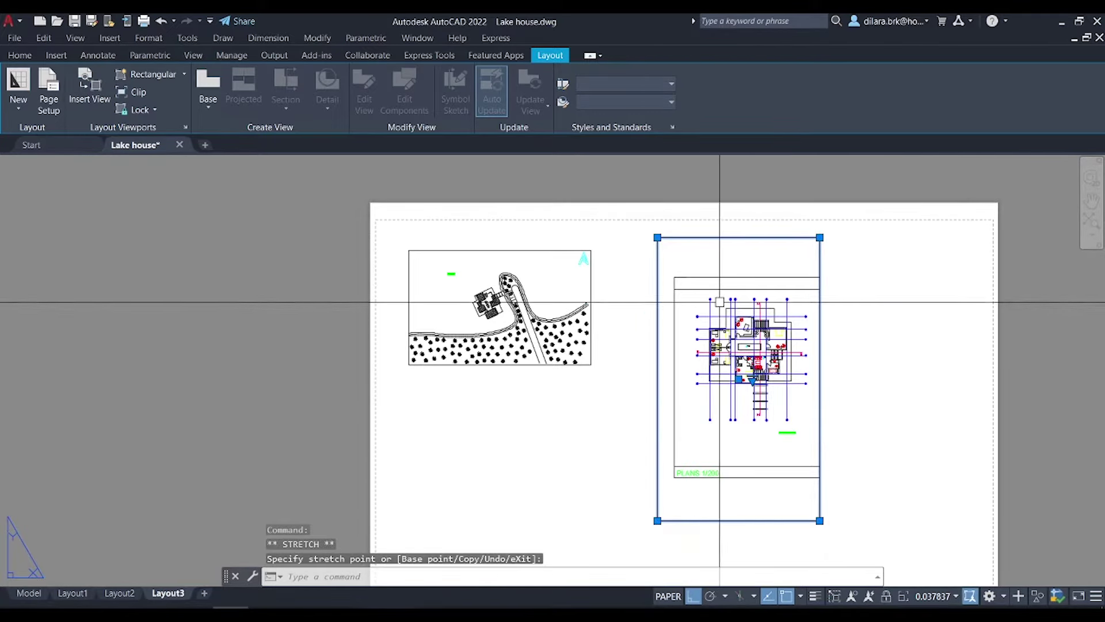
click(658, 237)
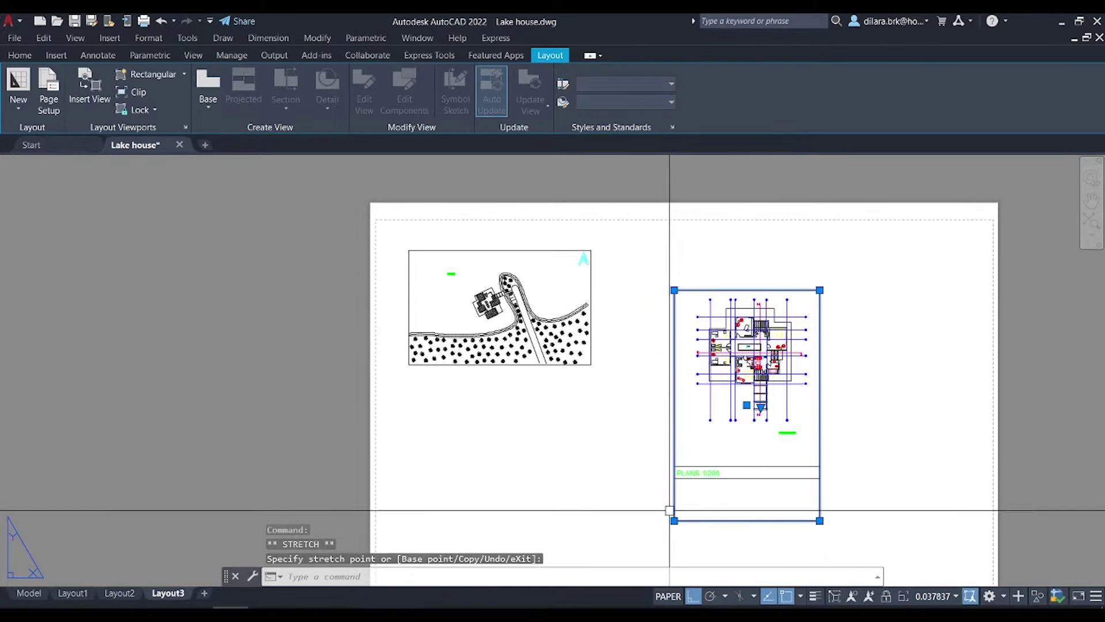
click(674, 520)
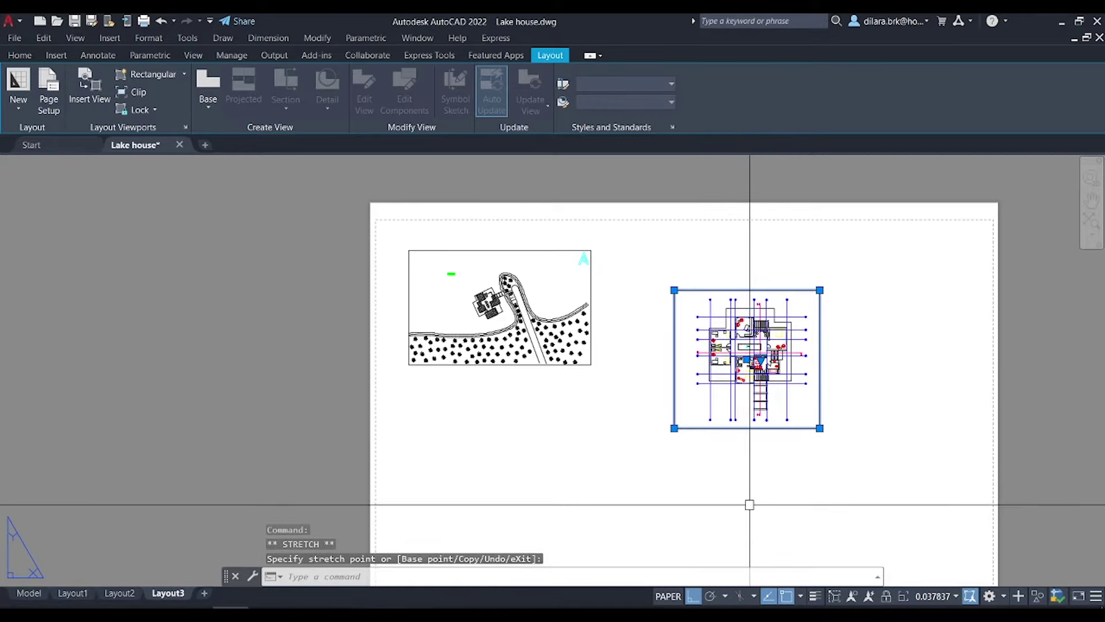
click(750, 432)
scroll(694, 305, up, 4)
click(643, 268)
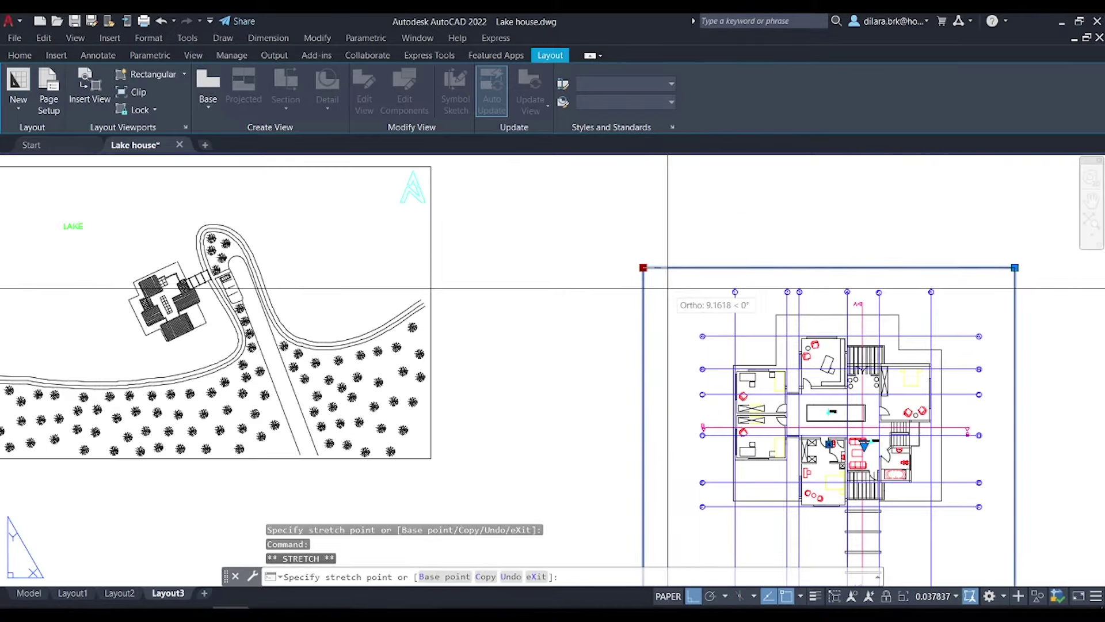
scroll(643, 267, down, 2)
key(Escape)
click(866, 349)
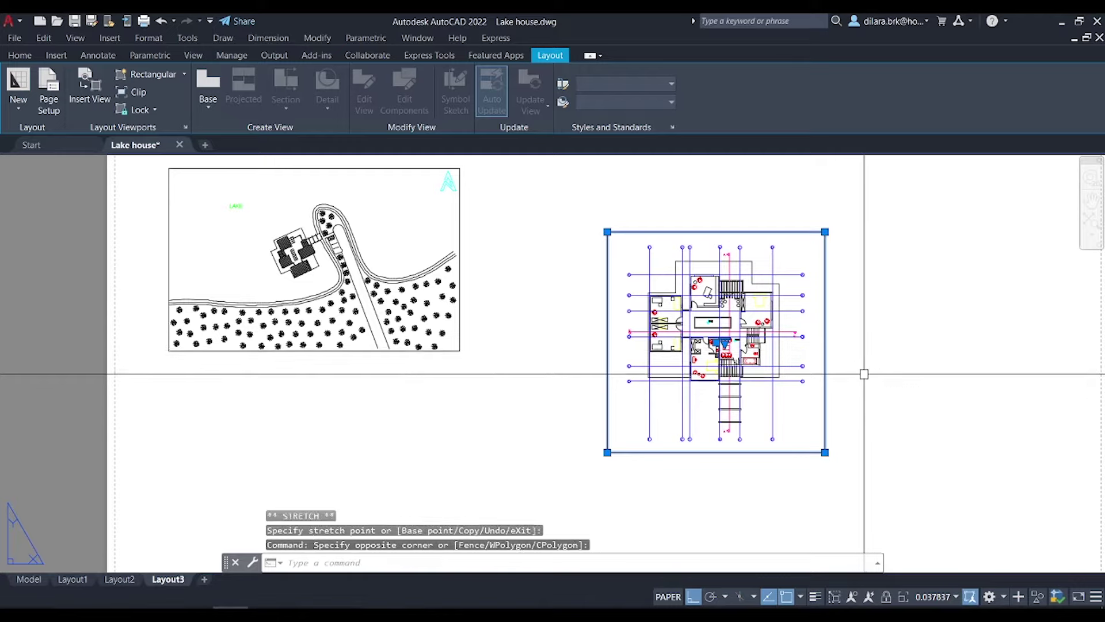
key(Escape)
Pan and zoom the sheet to review the cropped floor-plan viewport
scroll(868, 388, down, 2)
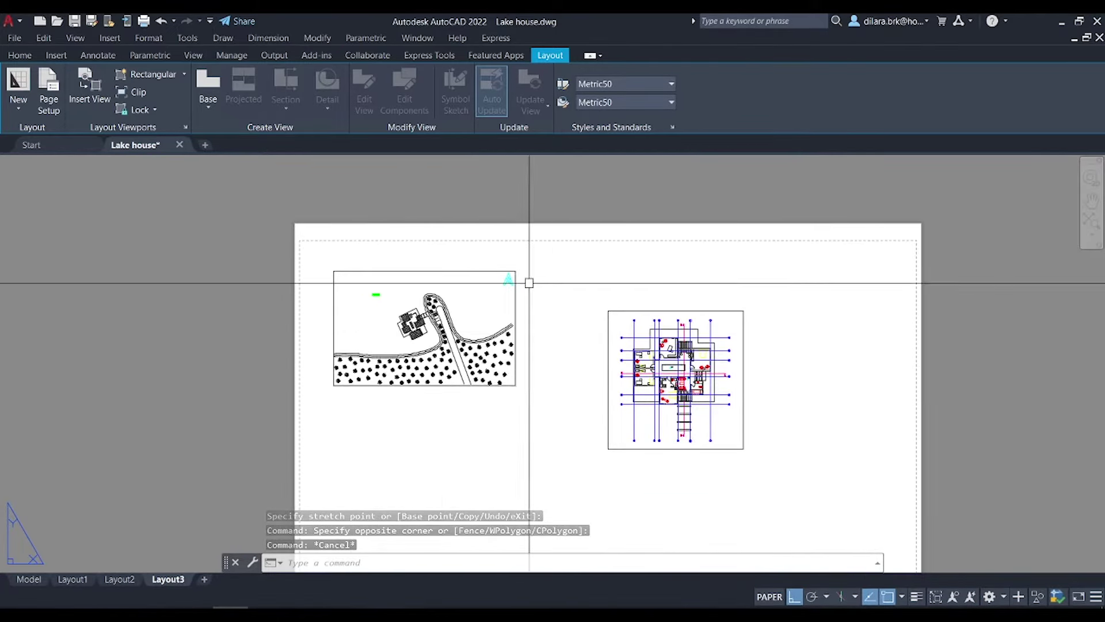
scroll(760, 420, up, 2)
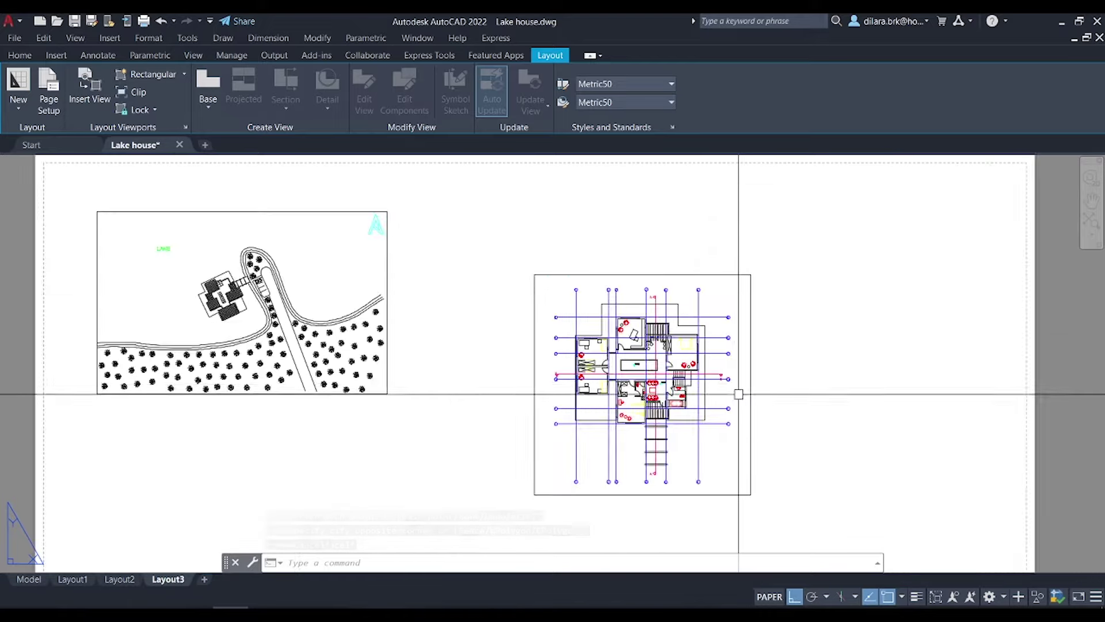
scroll(725, 386, up, 2)
scroll(703, 299, down, 4)
middle_drag(510, 352, 567, 361)
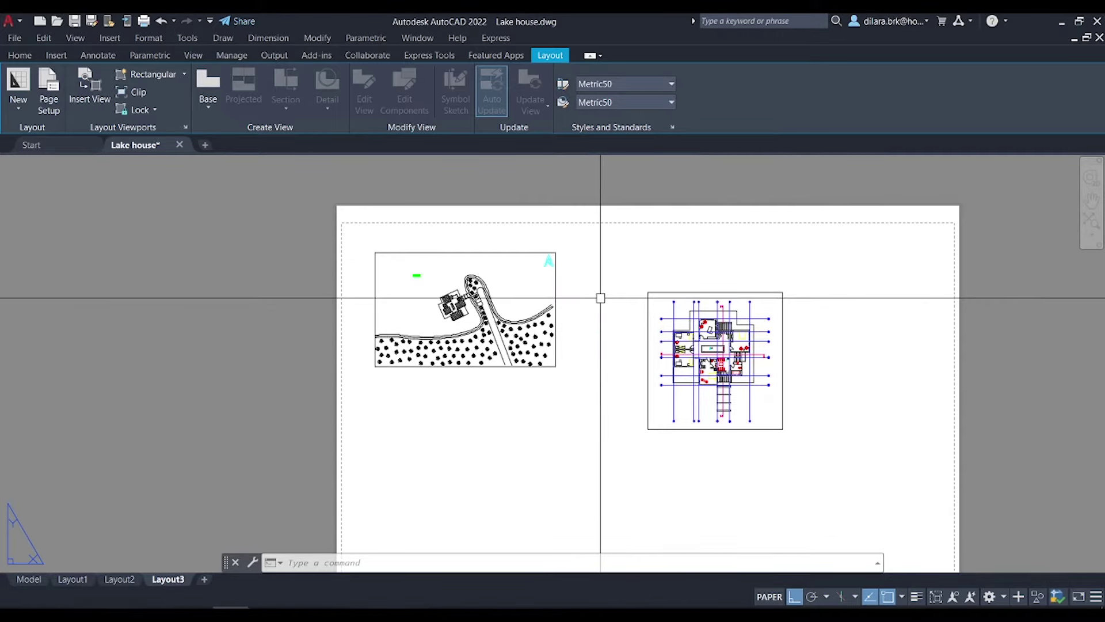
drag(533, 338, 516, 320)
key(Escape)
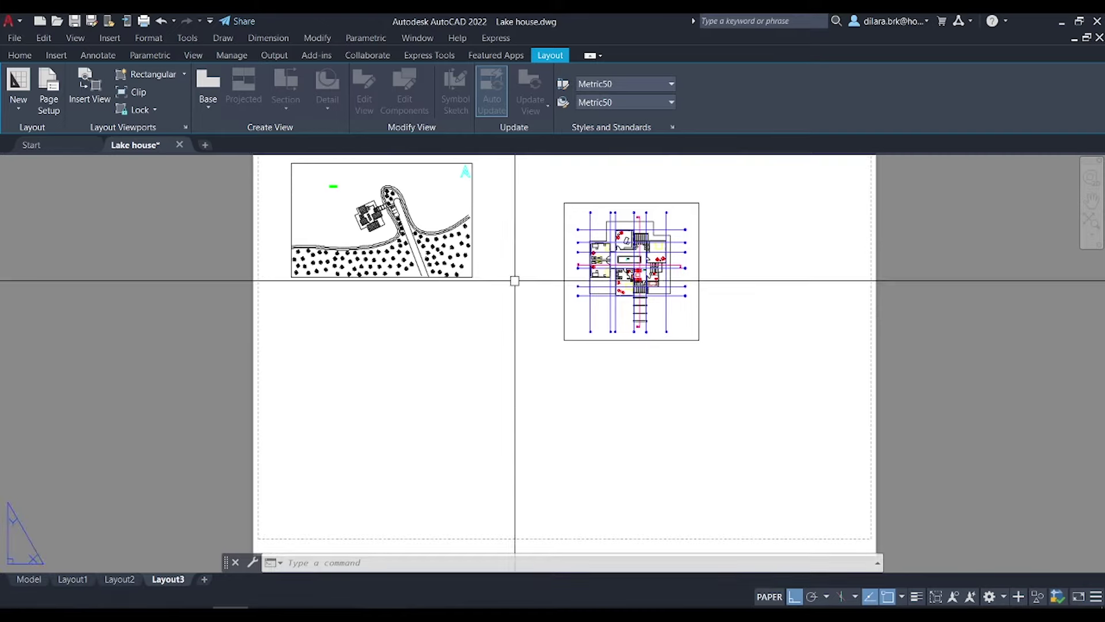
scroll(507, 281, down, 2)
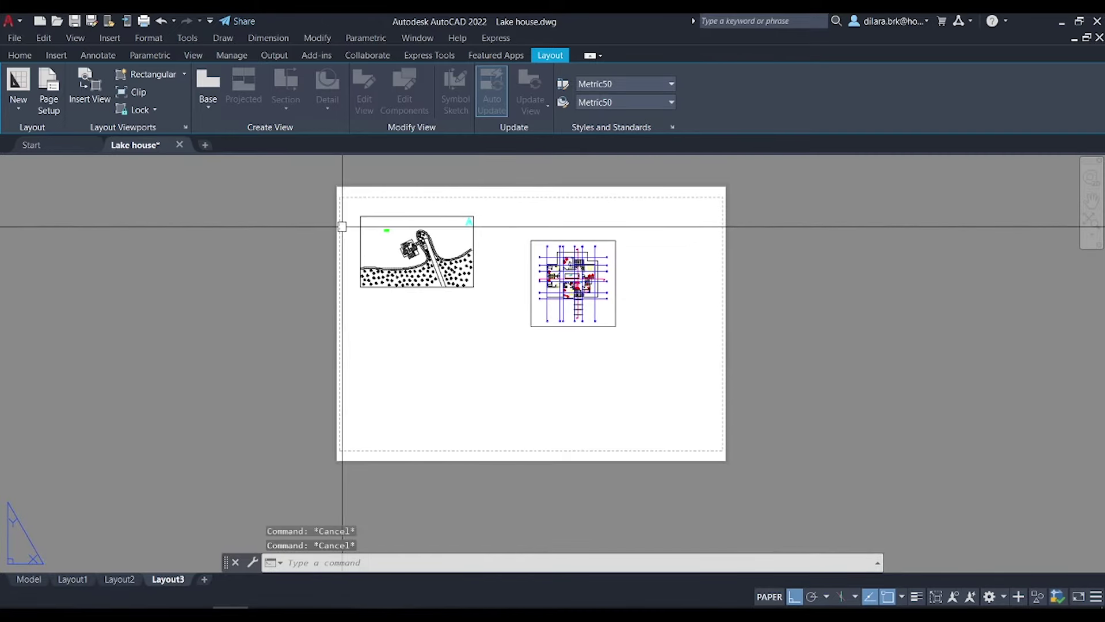
Outline a six-corner, L-shaped polygonal viewport below the site plan and close it
click(187, 73)
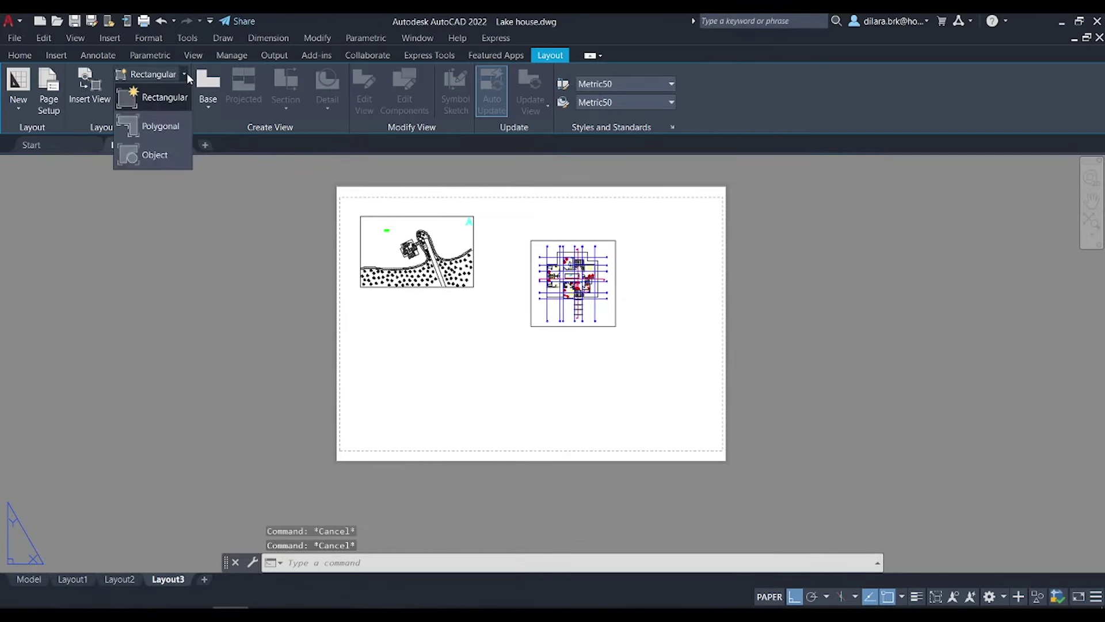
click(155, 127)
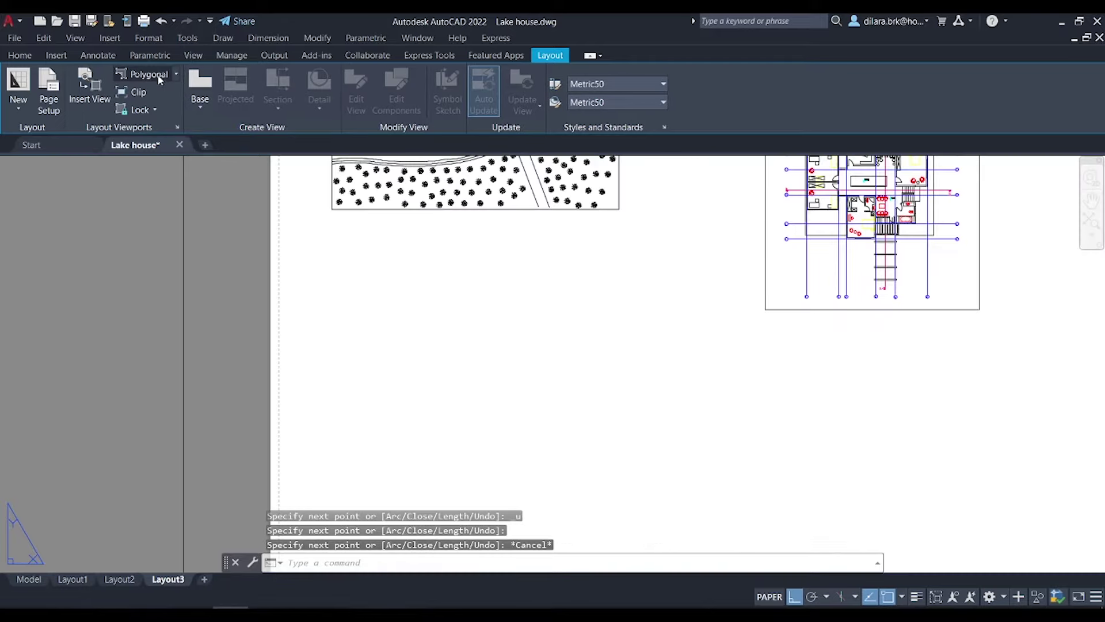
click(159, 79)
click(374, 280)
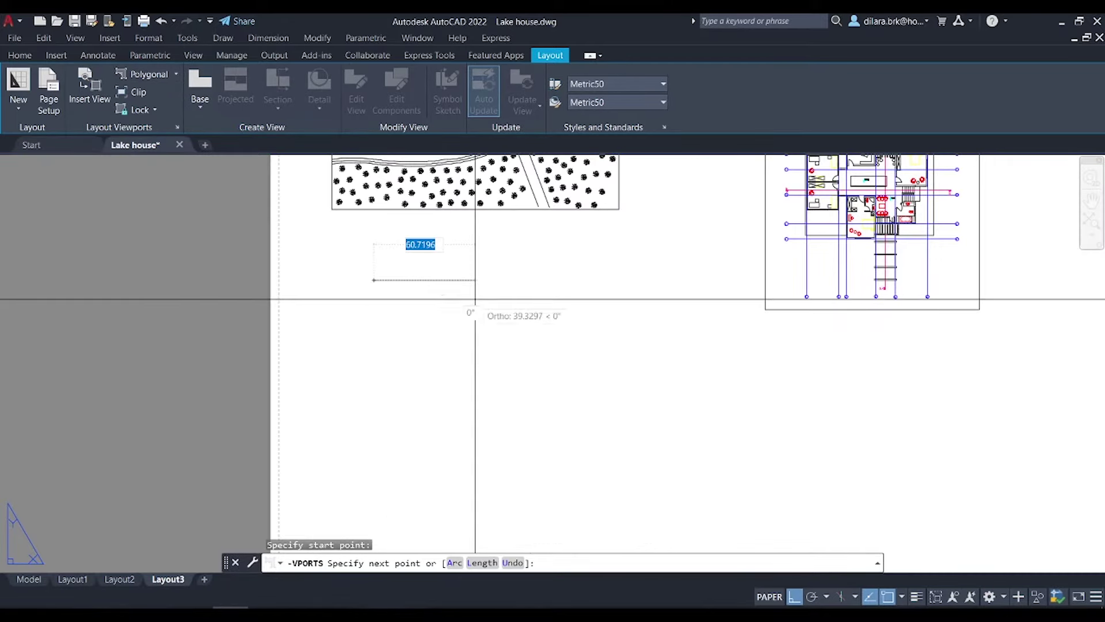
click(608, 314)
click(608, 484)
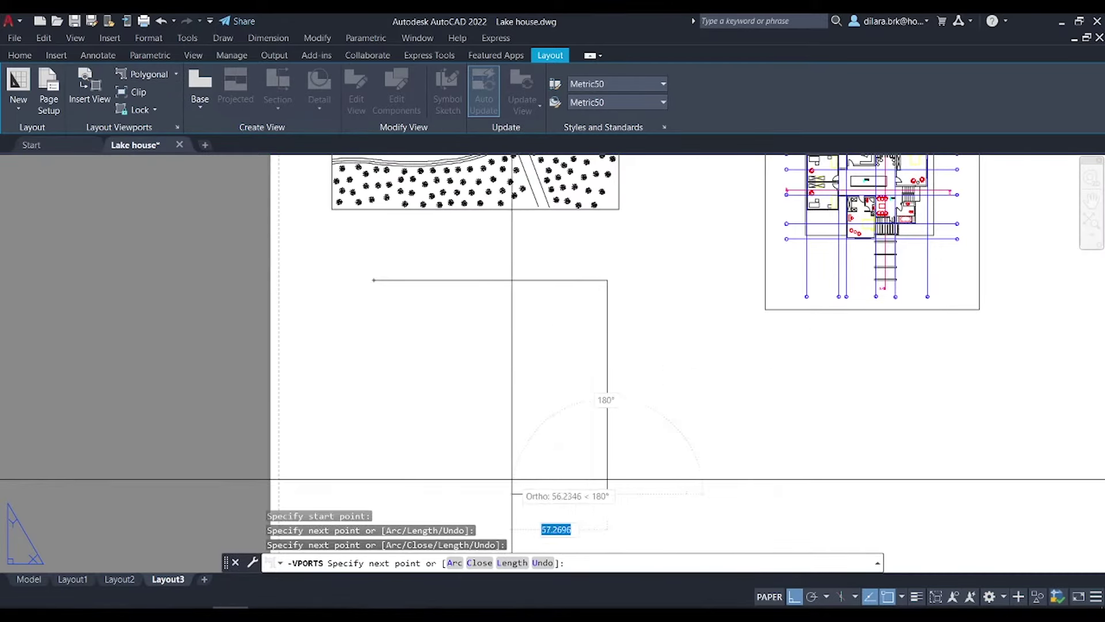
click(491, 481)
click(492, 377)
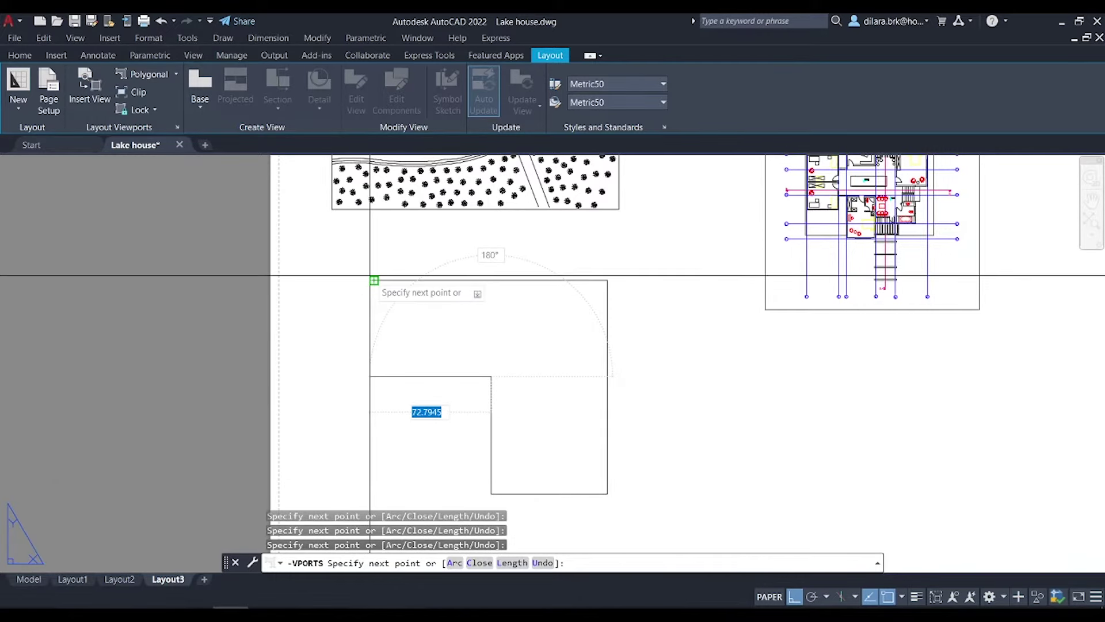
click(373, 376)
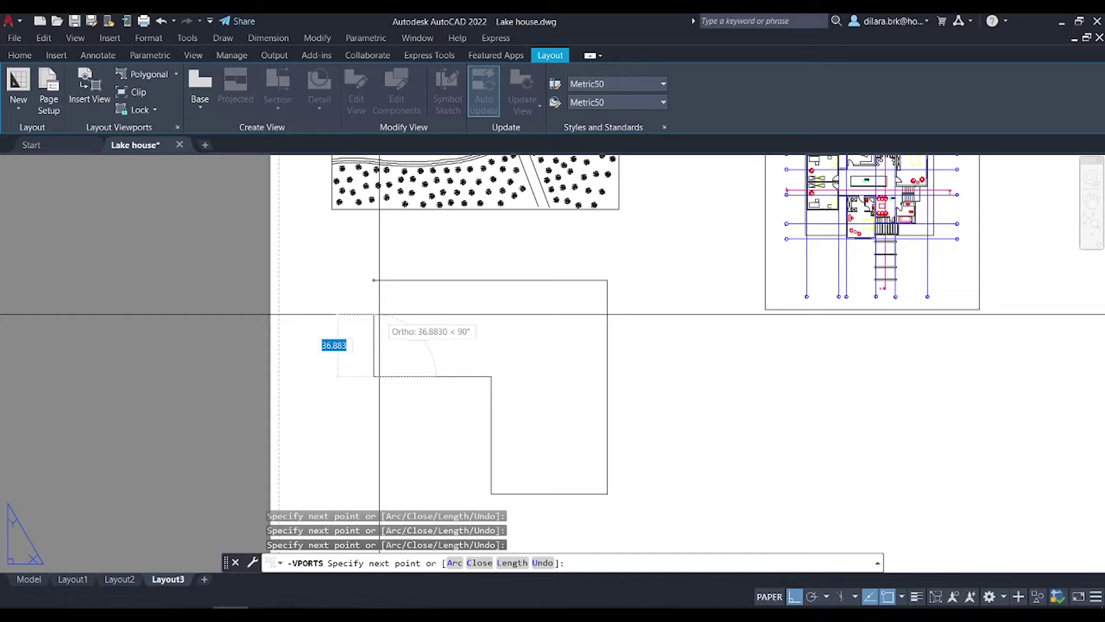
click(374, 281)
key(Return)
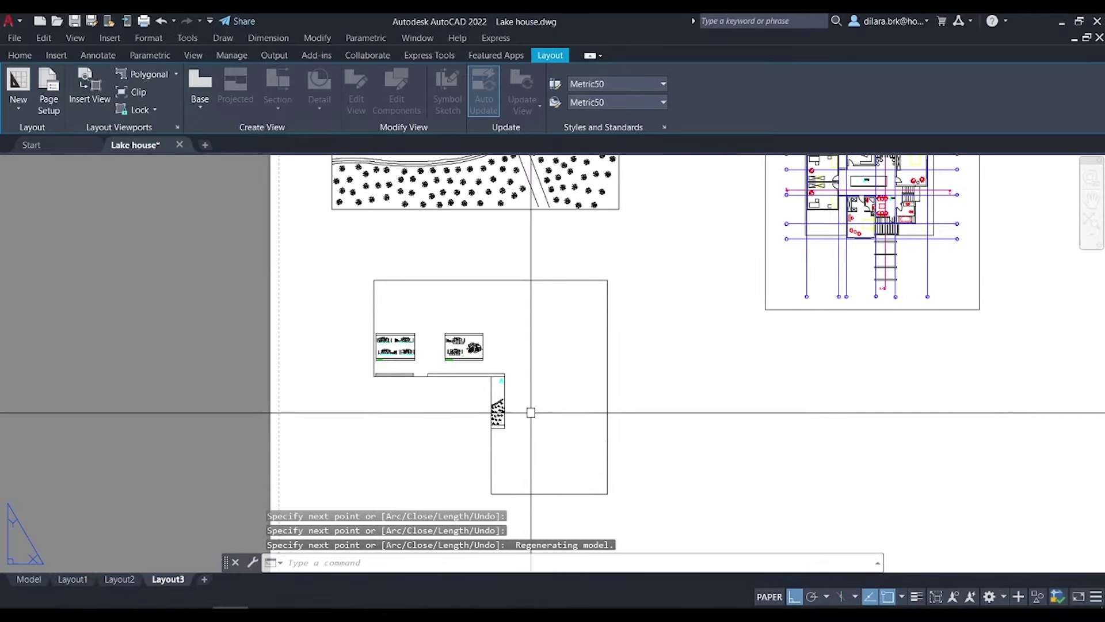
scroll(525, 408, down, 2)
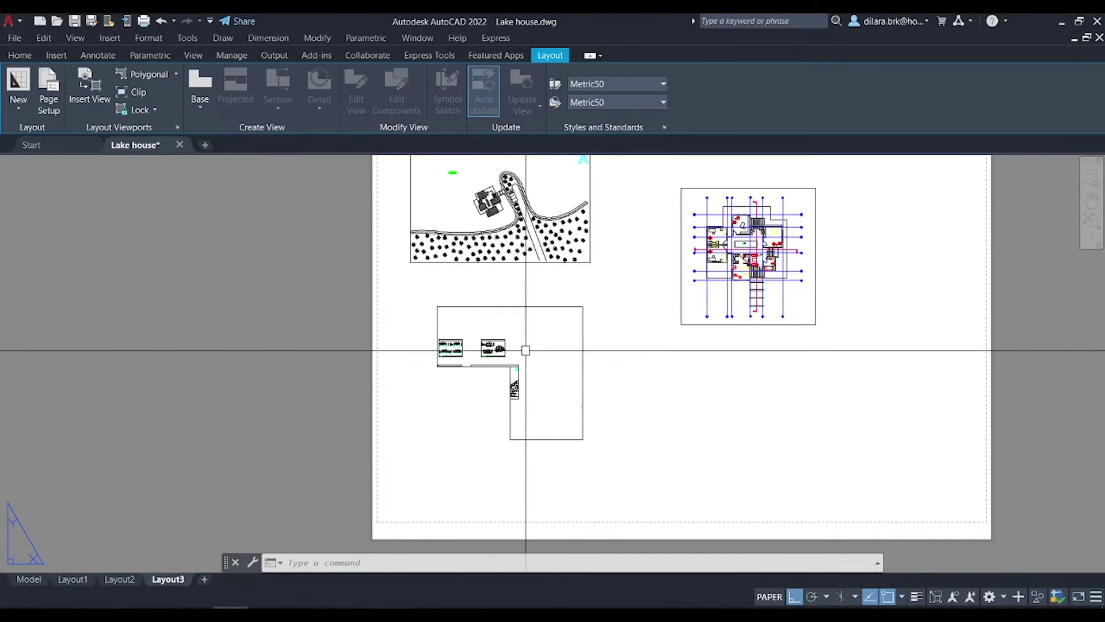
Pan and zoom inside the L-shaped viewport to frame the three building elevations
double_click(509, 346)
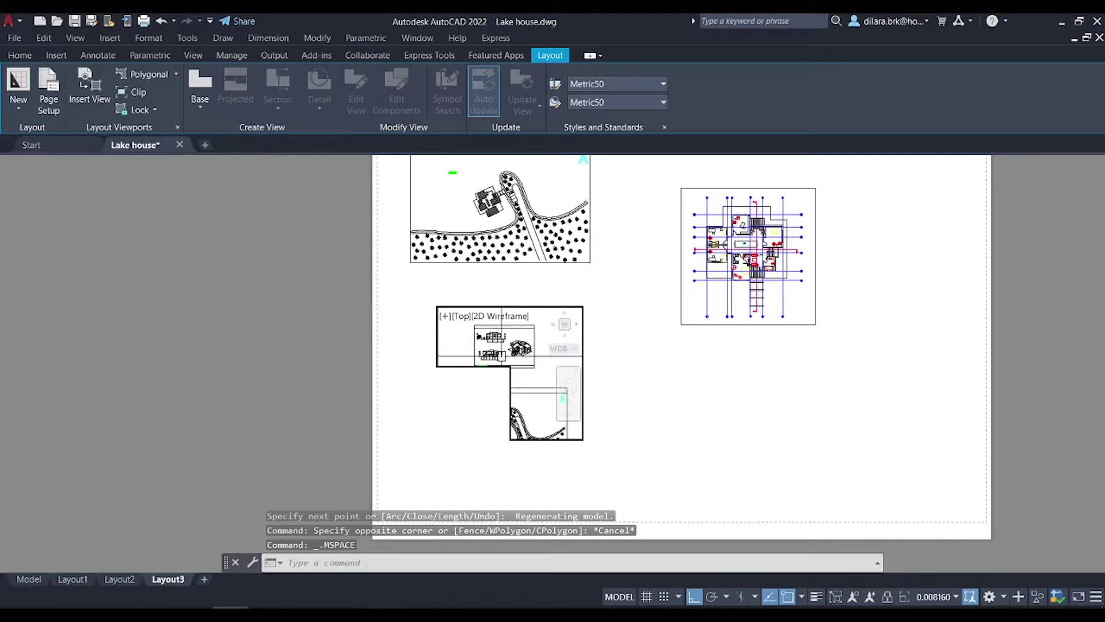
mouse_move(502, 358)
middle_down()
mouse_move(515, 378)
mouse_move(535, 366)
middle_up()
double_click(633, 367)
scroll(518, 374, up, 2)
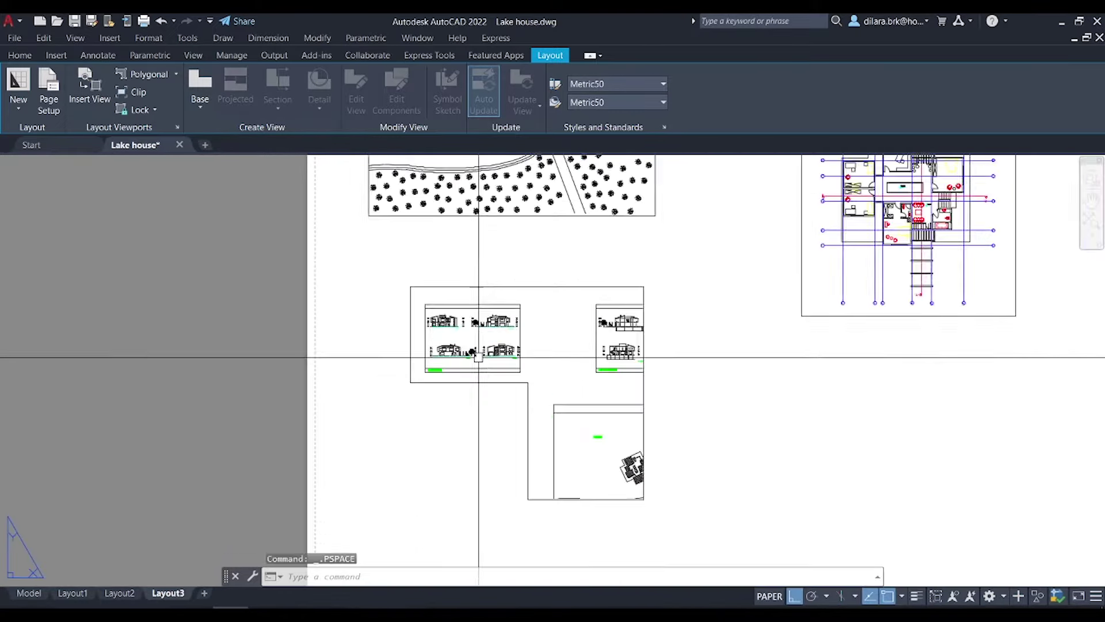
scroll(524, 392, up, 2)
click(520, 393)
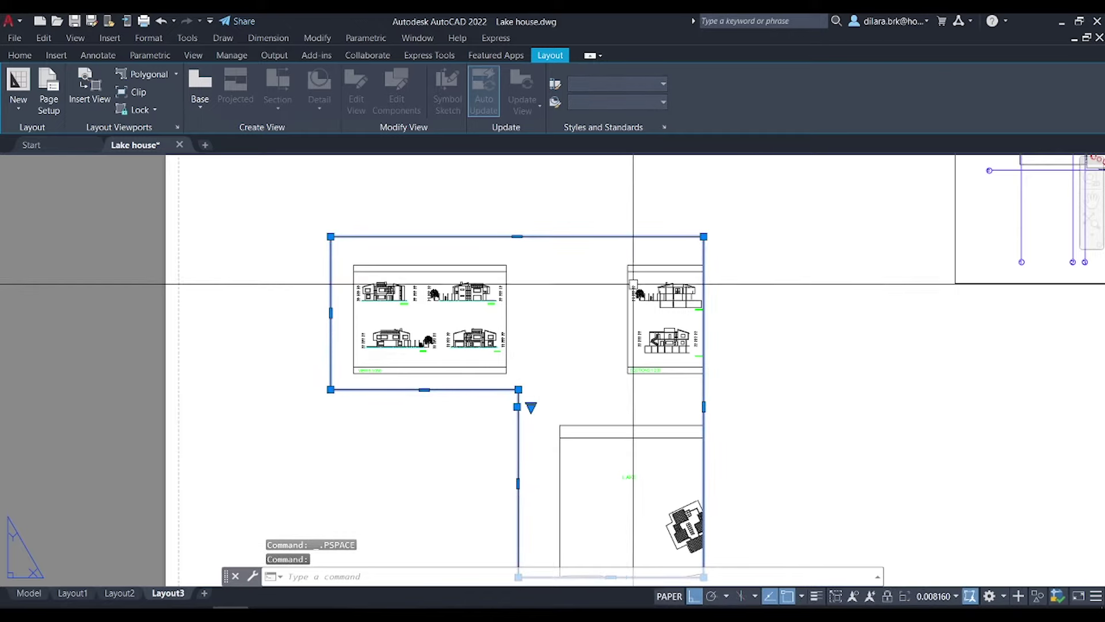
middle_drag(563, 362, 553, 296)
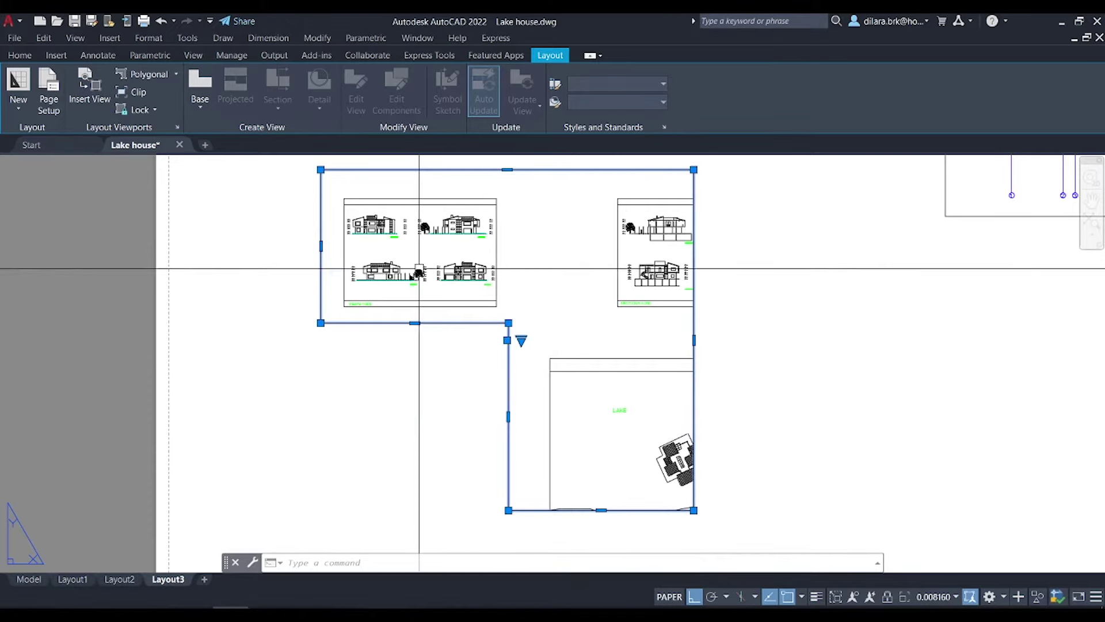
scroll(419, 268, down, 3)
double_click(518, 294)
scroll(610, 311, up, 4)
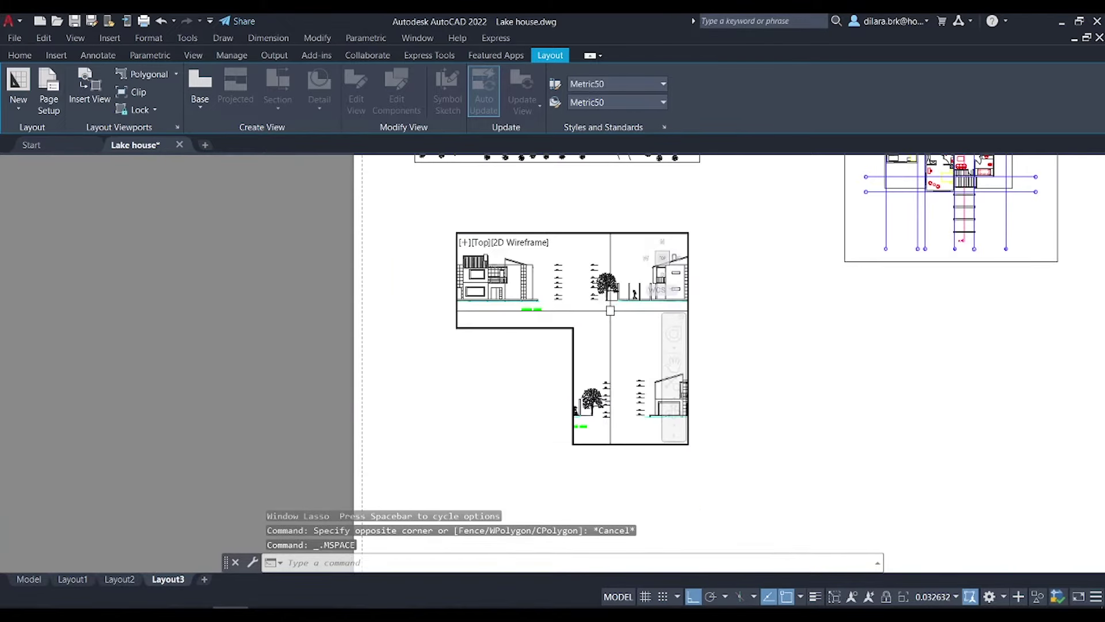
middle_drag(611, 311, 569, 316)
double_click(696, 338)
Stretch the L-shaped viewport's right and left edges outward to widen it
click(688, 451)
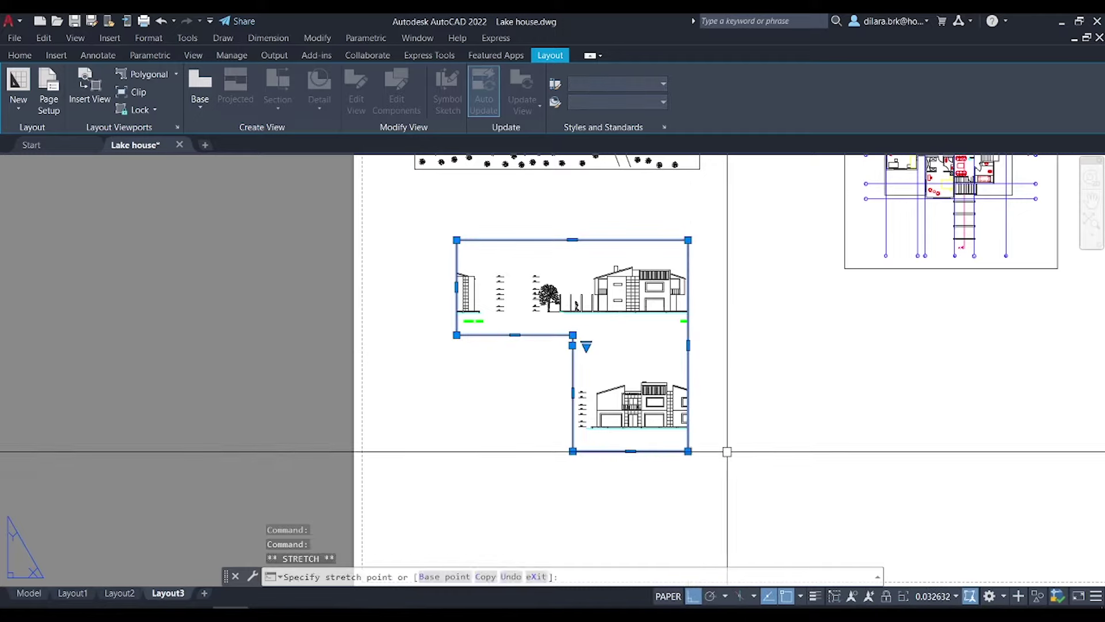
key(Escape)
click(688, 345)
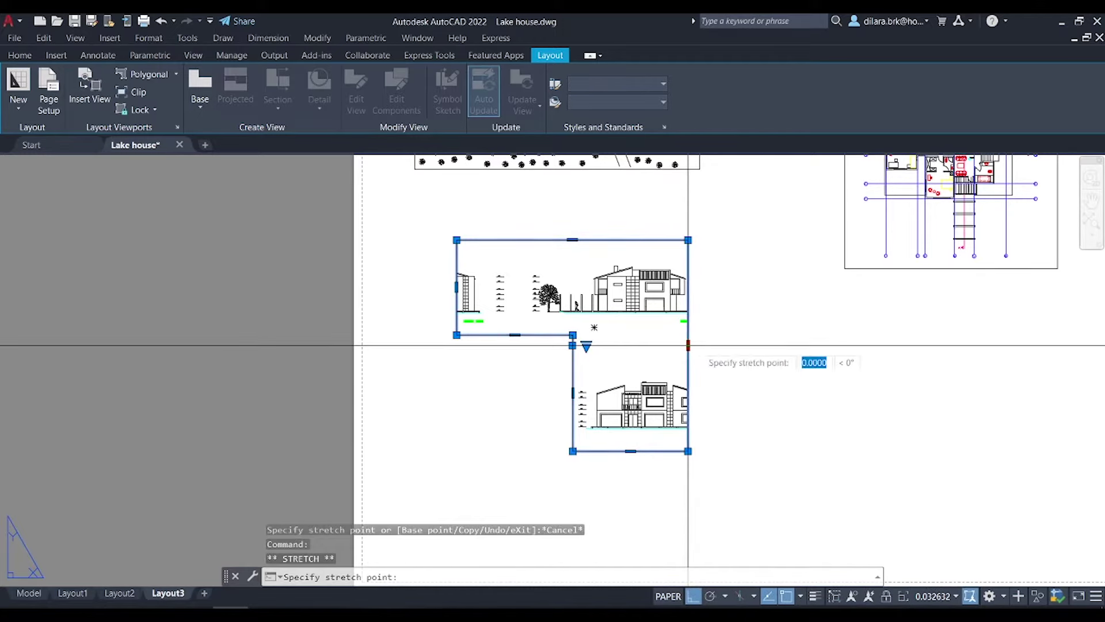
click(749, 346)
click(457, 287)
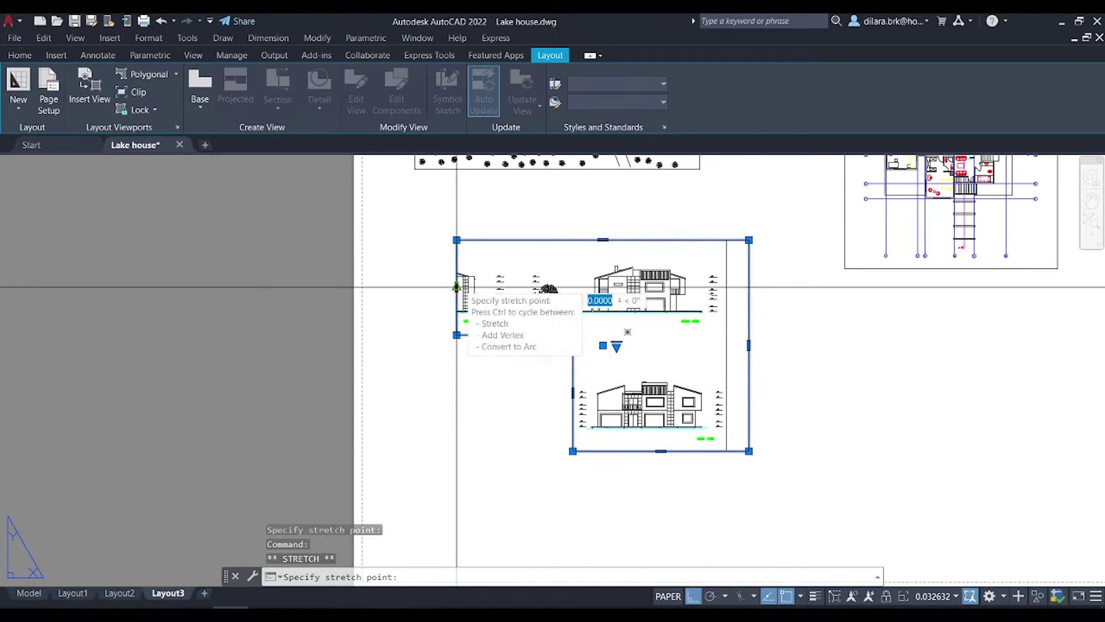
click(332, 286)
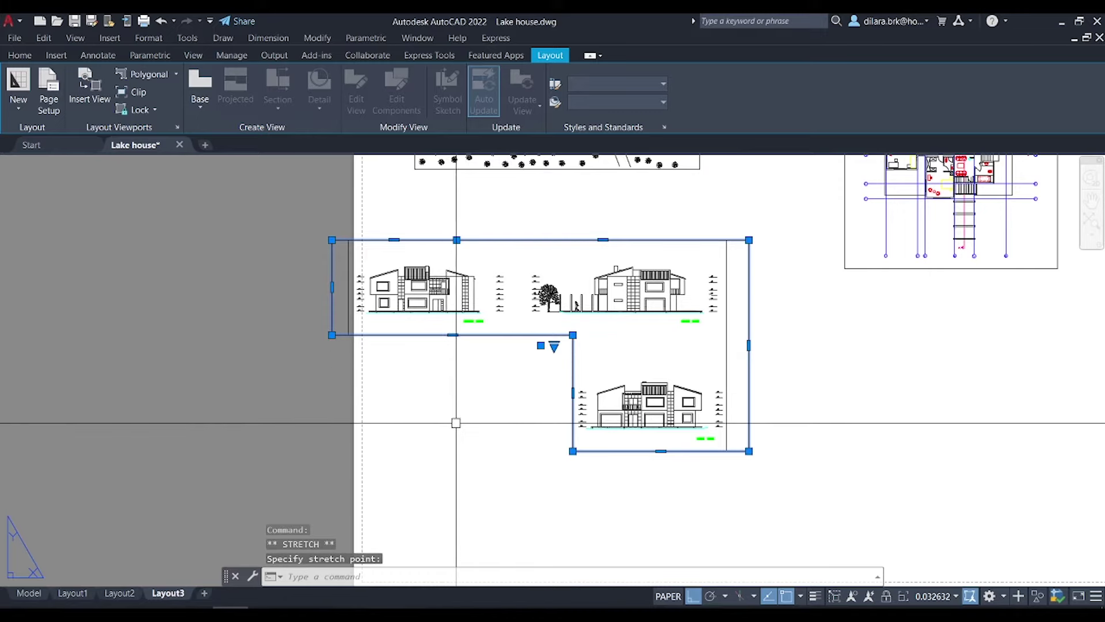
click(749, 346)
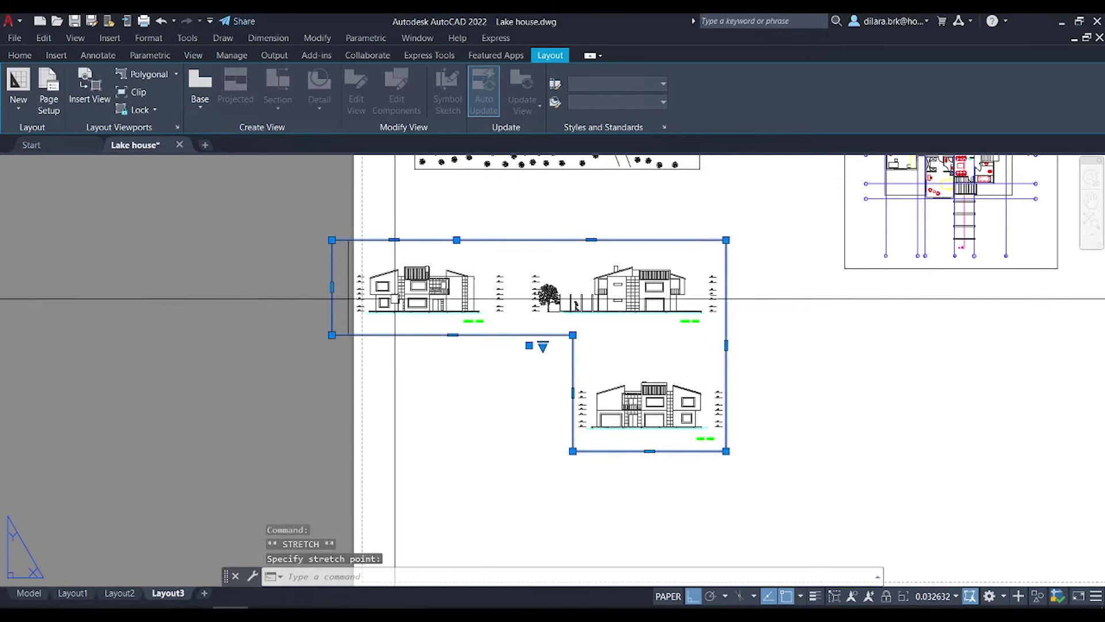
Move the L-shaped viewport slightly right with MOVE and recheck its left edge
text(m)
key(Return)
click(362, 236)
click(420, 237)
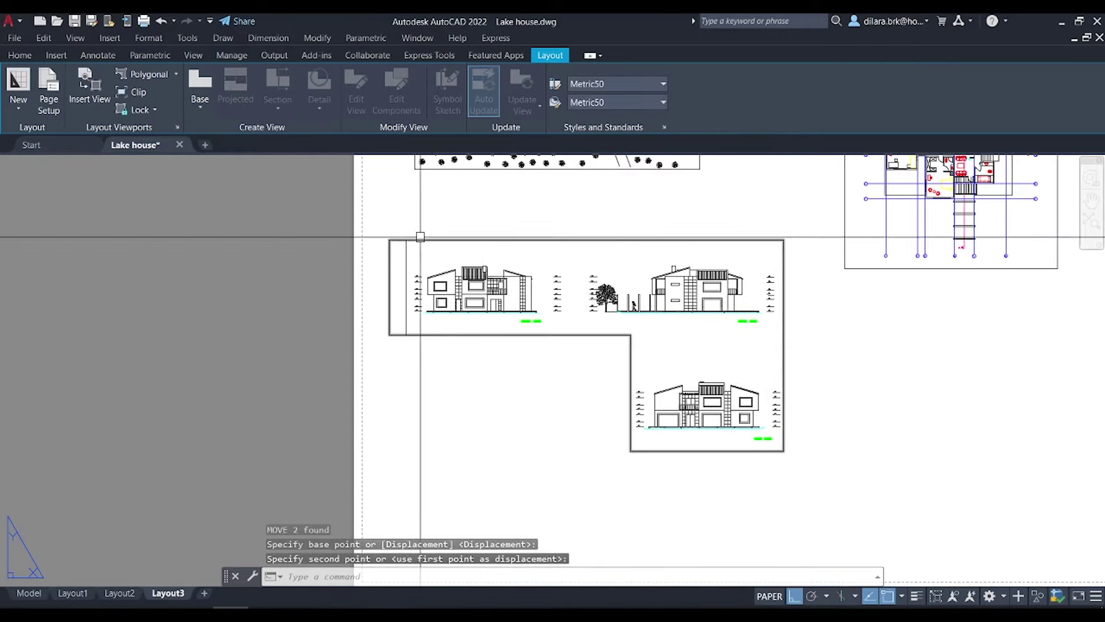
click(389, 243)
click(389, 286)
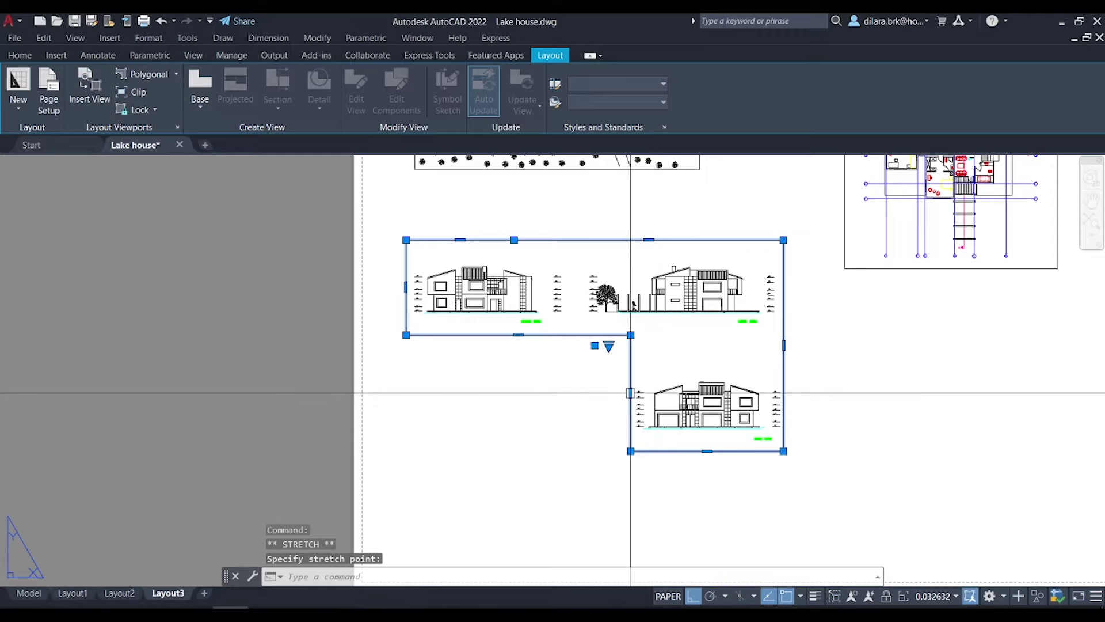
key(Escape)
Pan and zoom Layout3 to expose its empty lower-right area, browsing the viewport shape list
scroll(492, 268, down, 2)
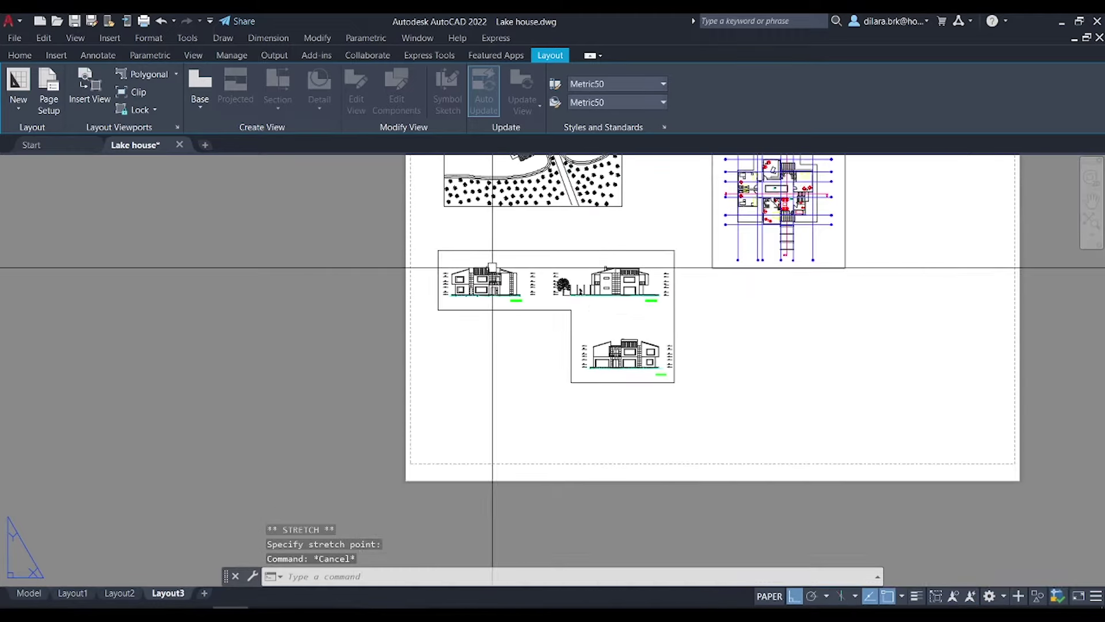
middle_drag(493, 267, 446, 331)
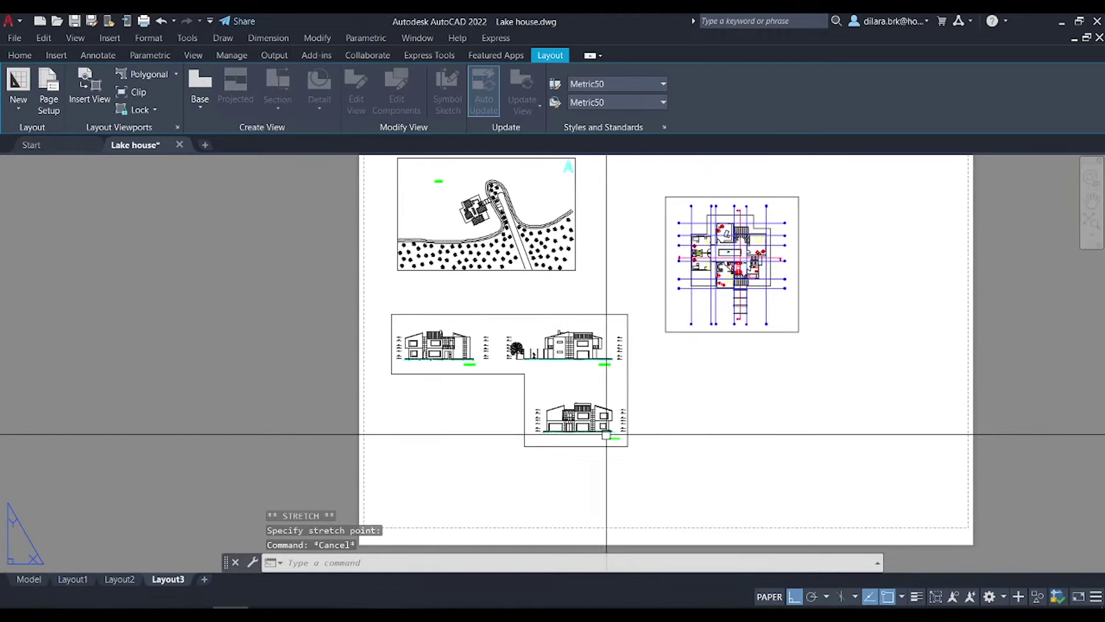
scroll(403, 303, up, 2)
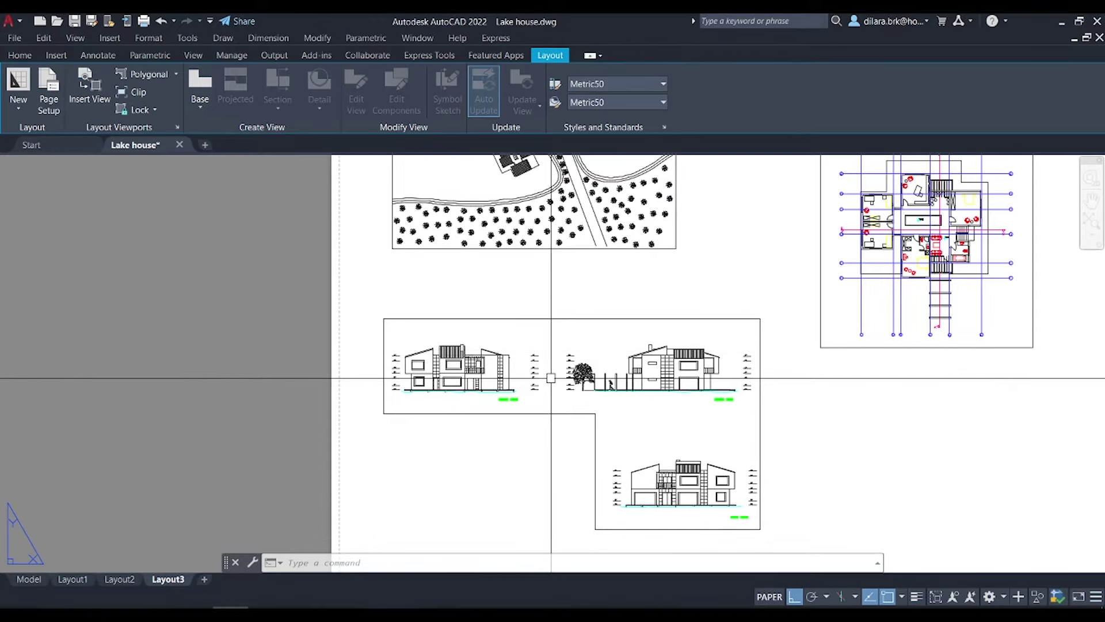
scroll(340, 354, down, 4)
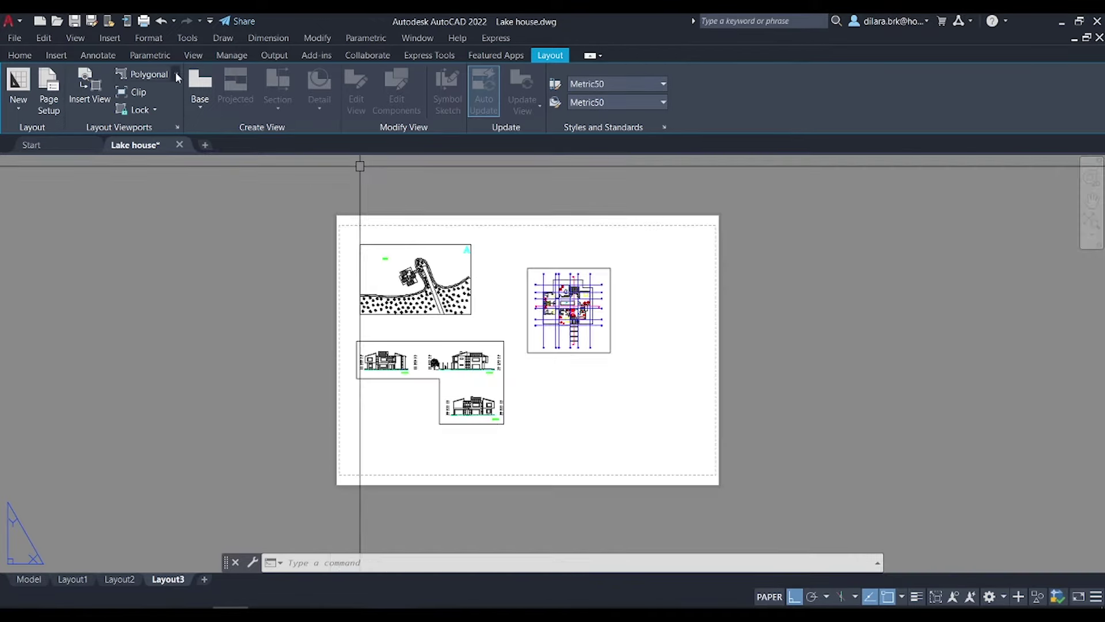
click(177, 74)
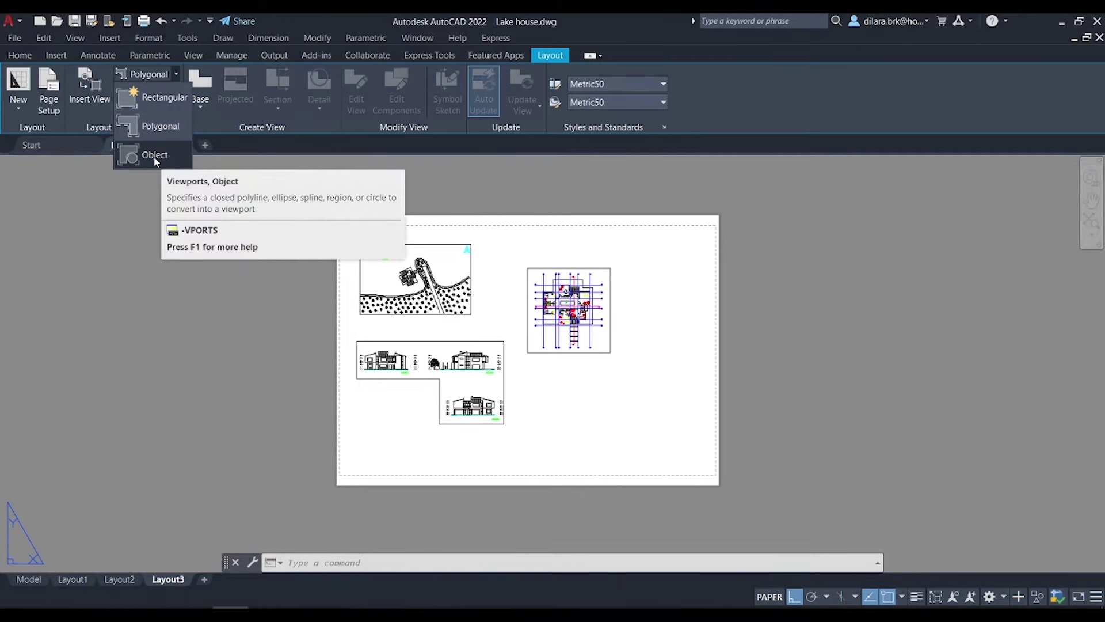
click(408, 22)
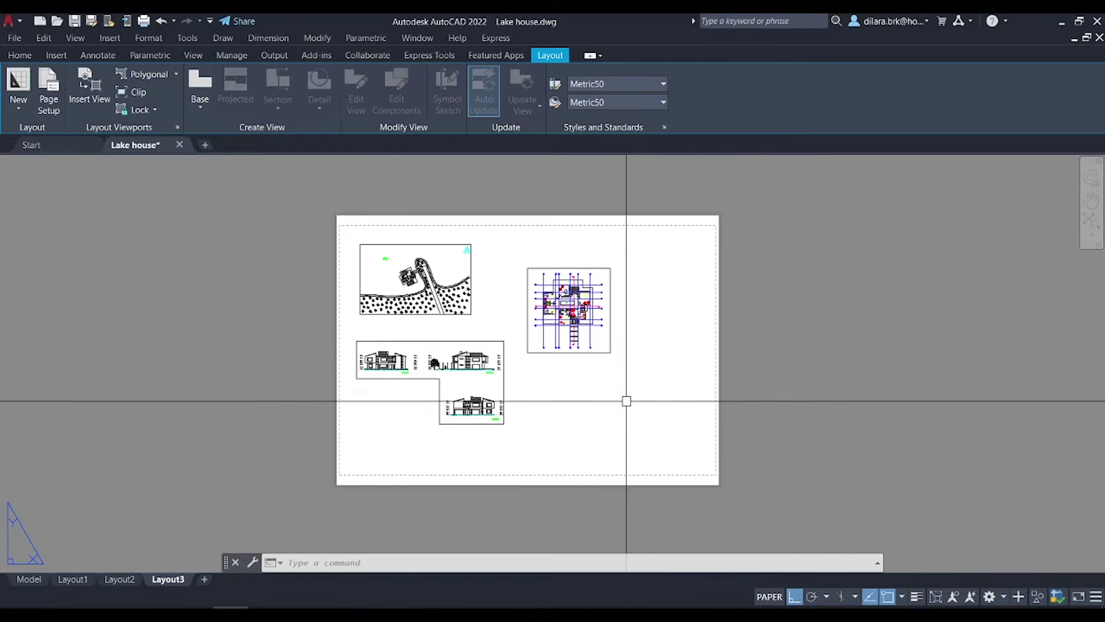
middle_drag(624, 399, 579, 375)
scroll(579, 403, up, 2)
Draw a circle in the empty lower-right area of the sheet
text(c)
key(Return)
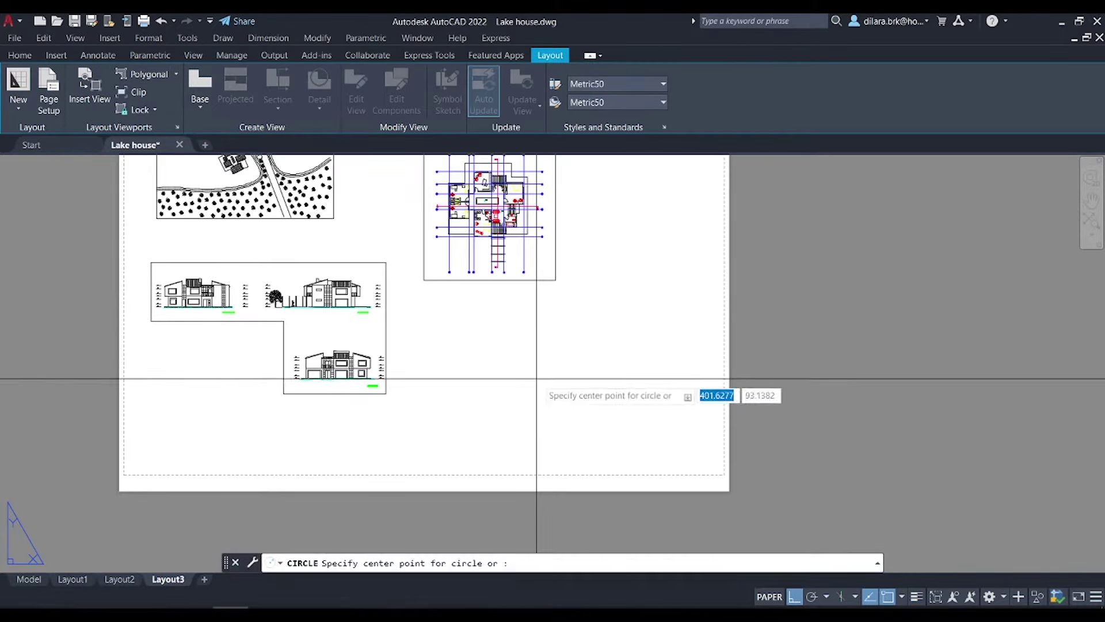
click(516, 383)
click(582, 386)
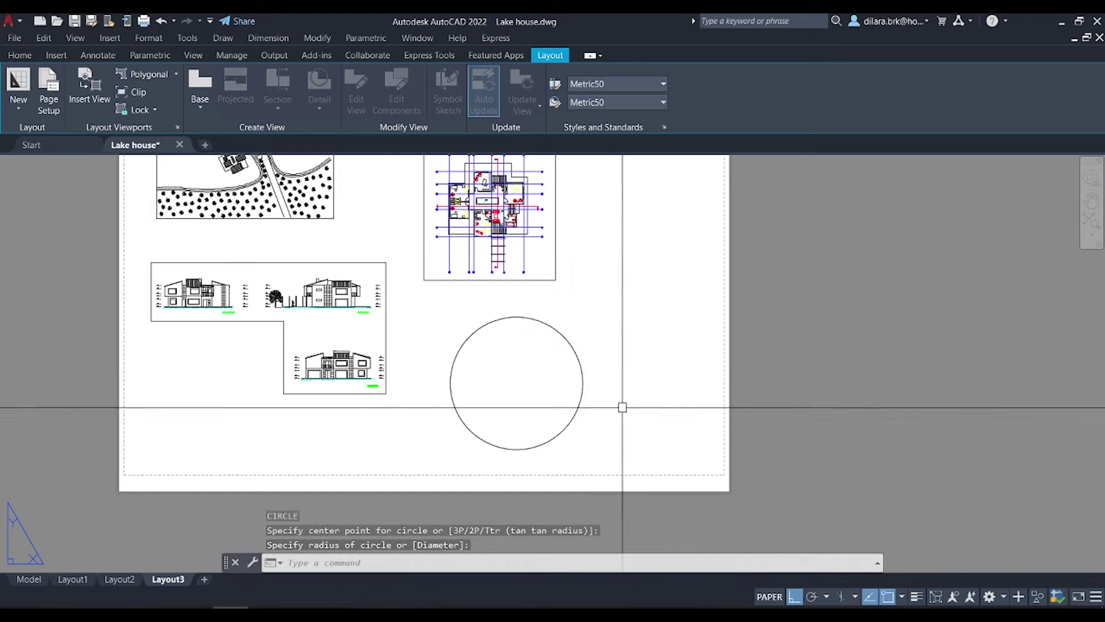
click(563, 334)
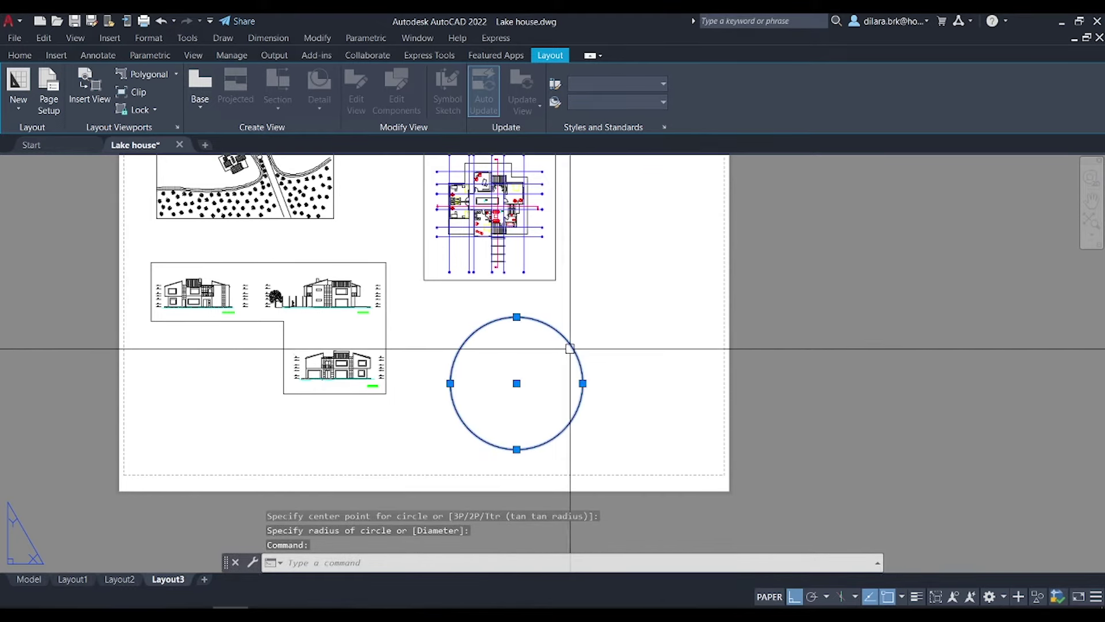
key(Escape)
click(543, 319)
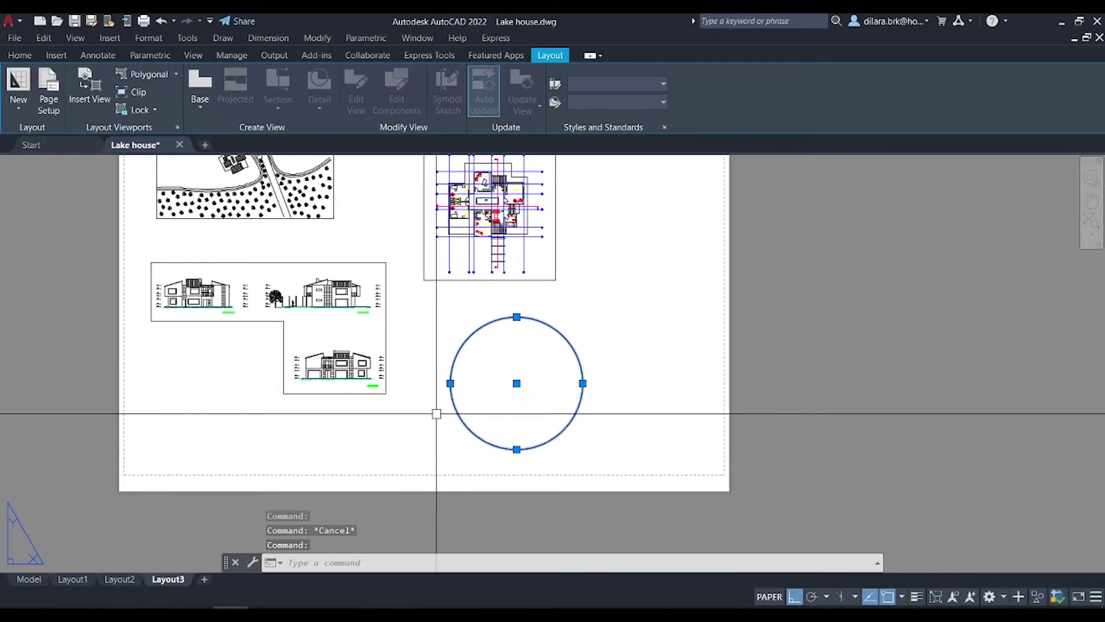
key(Escape)
Convert the circle into a viewport from Object showing the isometric house model
click(178, 76)
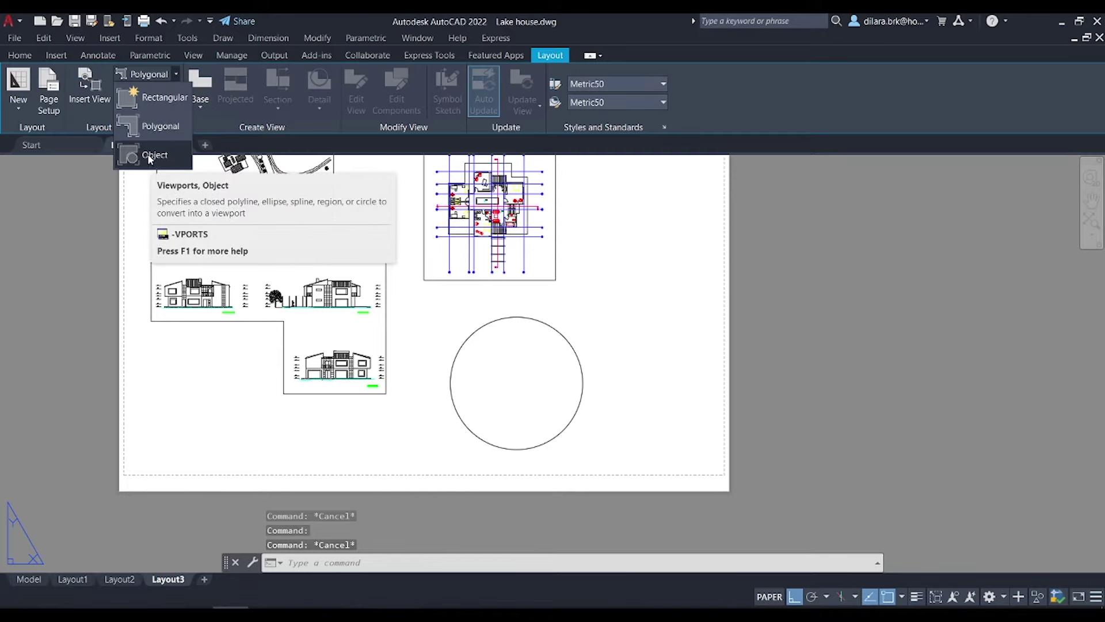
click(150, 159)
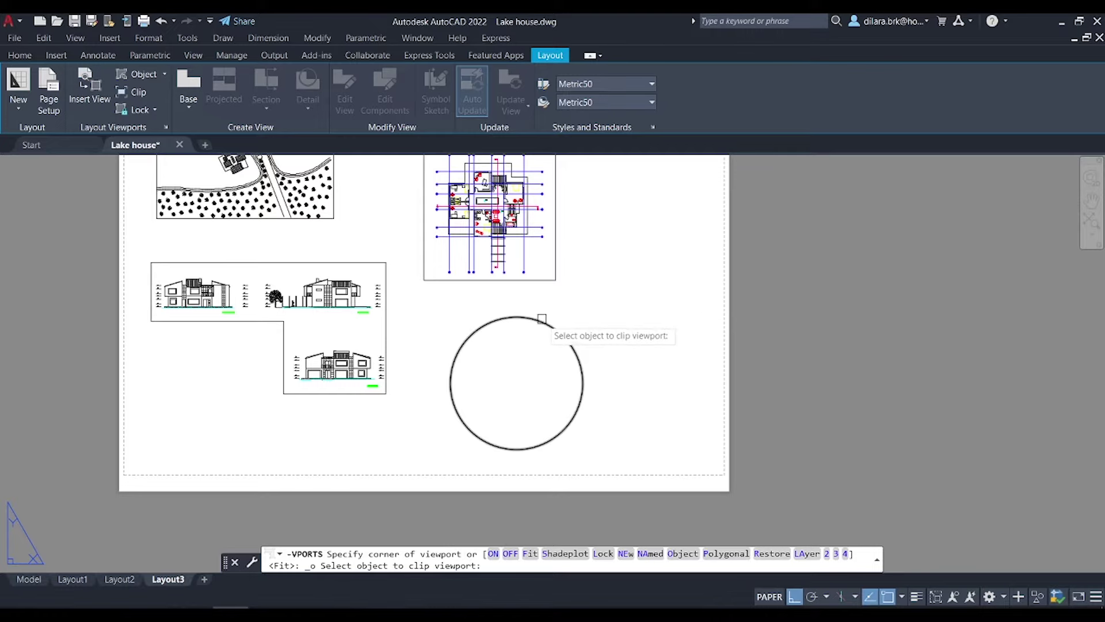
click(576, 345)
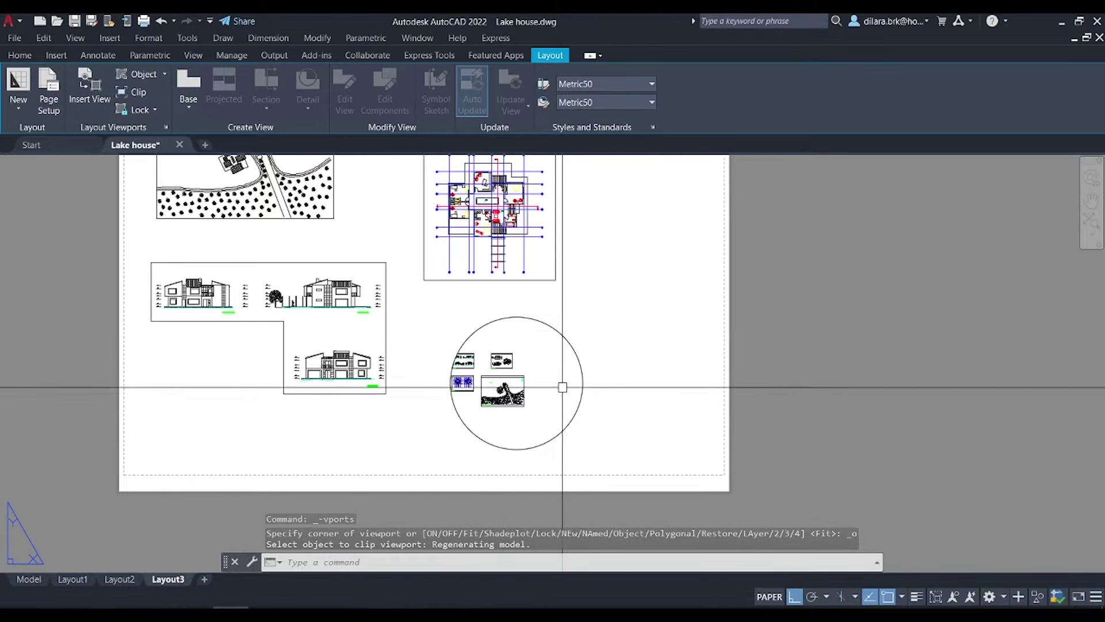
double_click(532, 366)
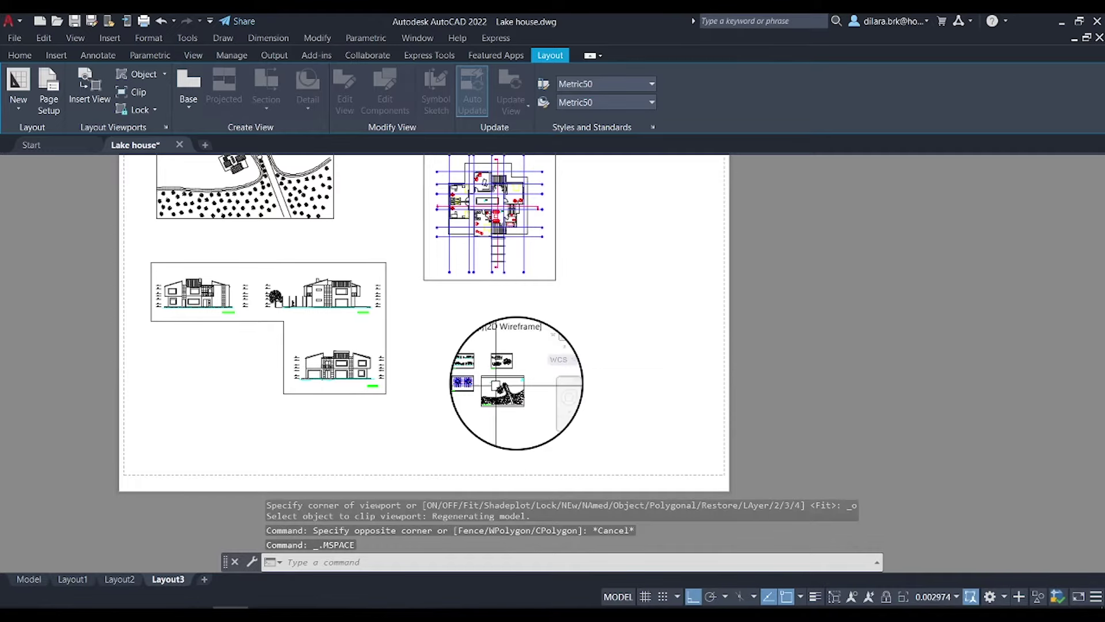
scroll(517, 374, up, 3)
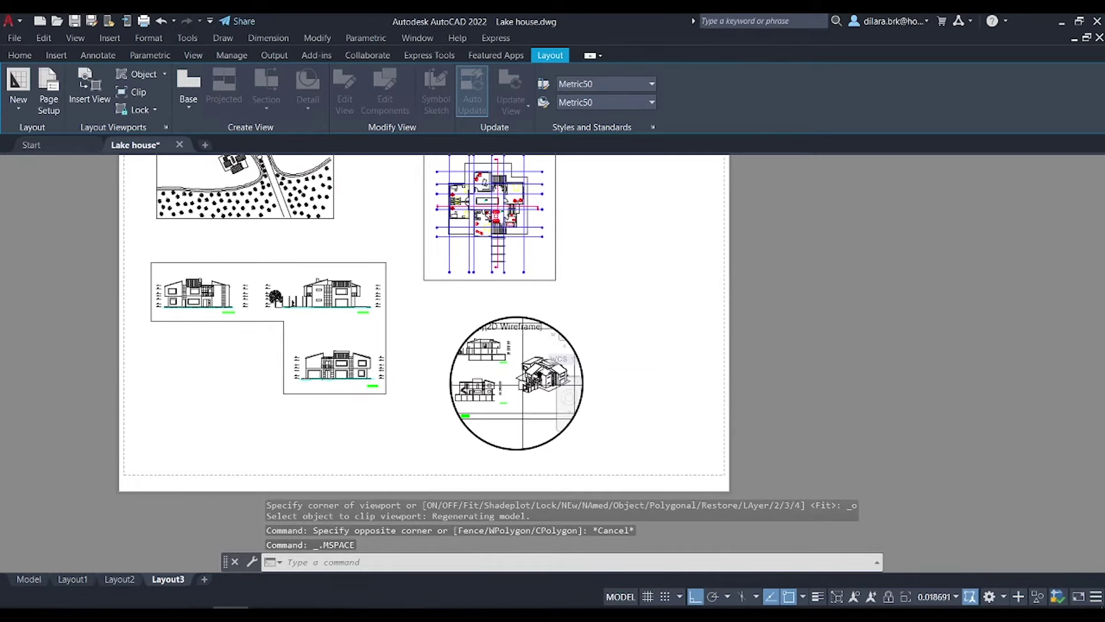
scroll(517, 375, up, 3)
drag(507, 383, 487, 391)
key(Escape)
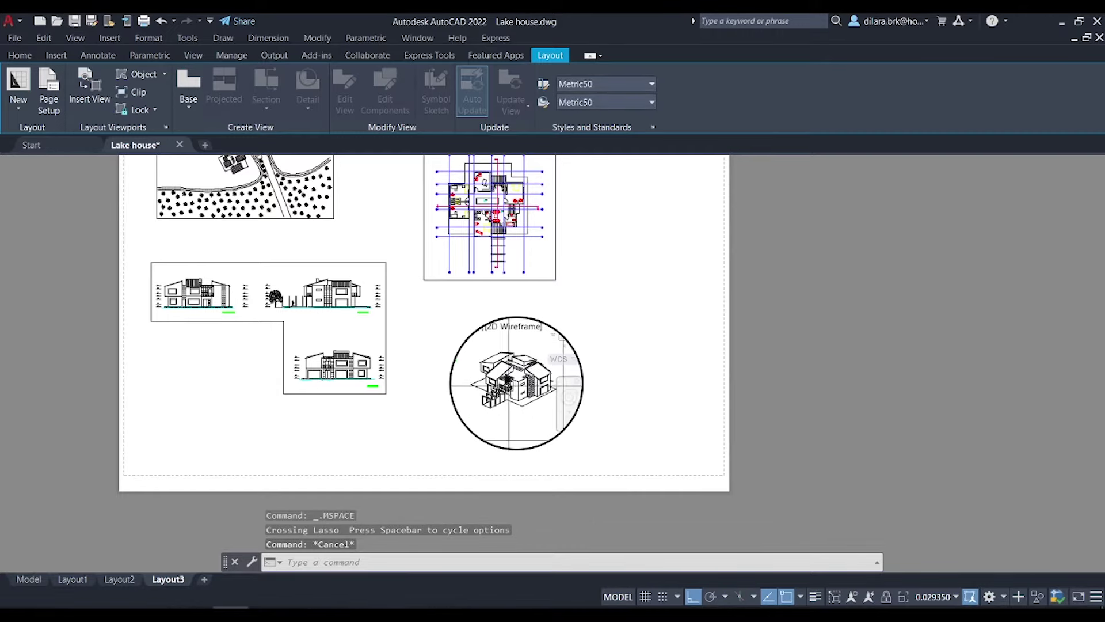
double_click(619, 361)
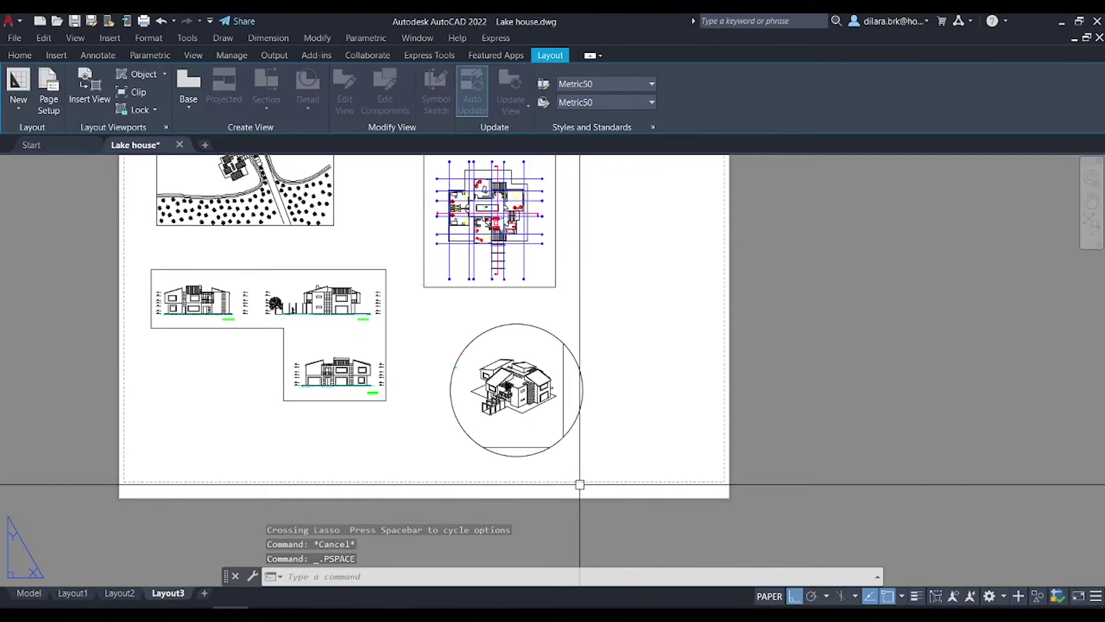
Shrink the circular viewport by dragging its top grip inward
scroll(549, 375, up, 2)
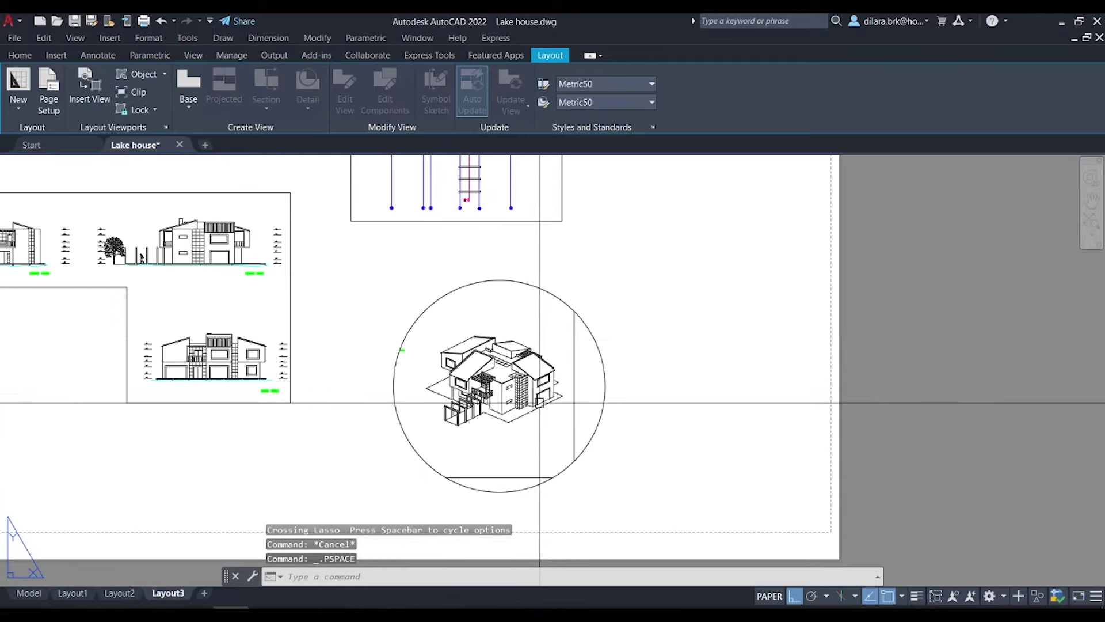
click(418, 318)
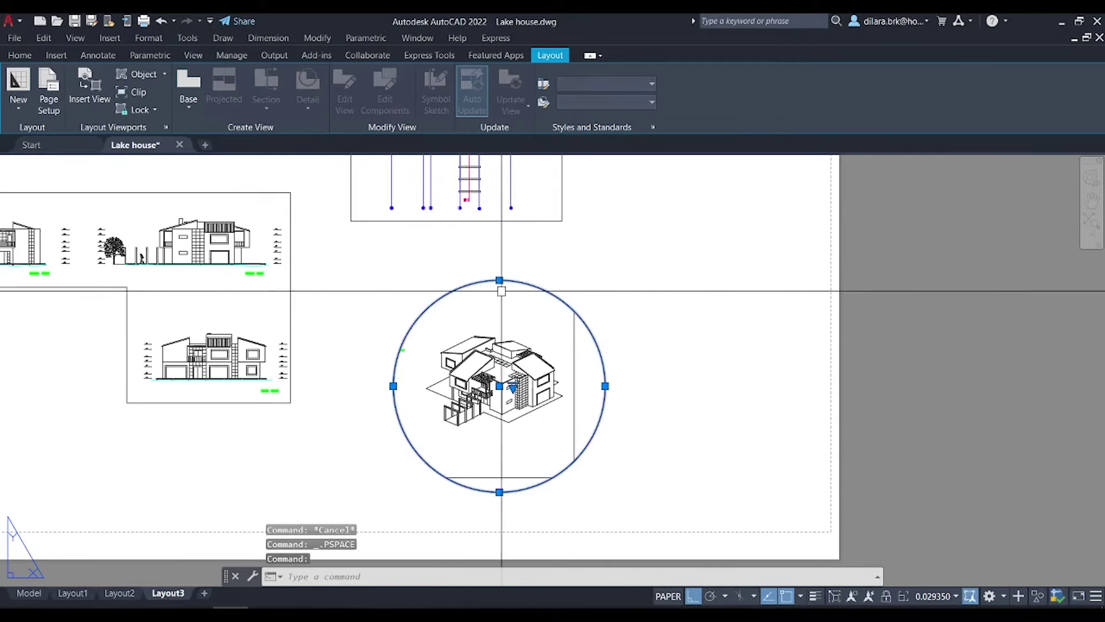
click(500, 280)
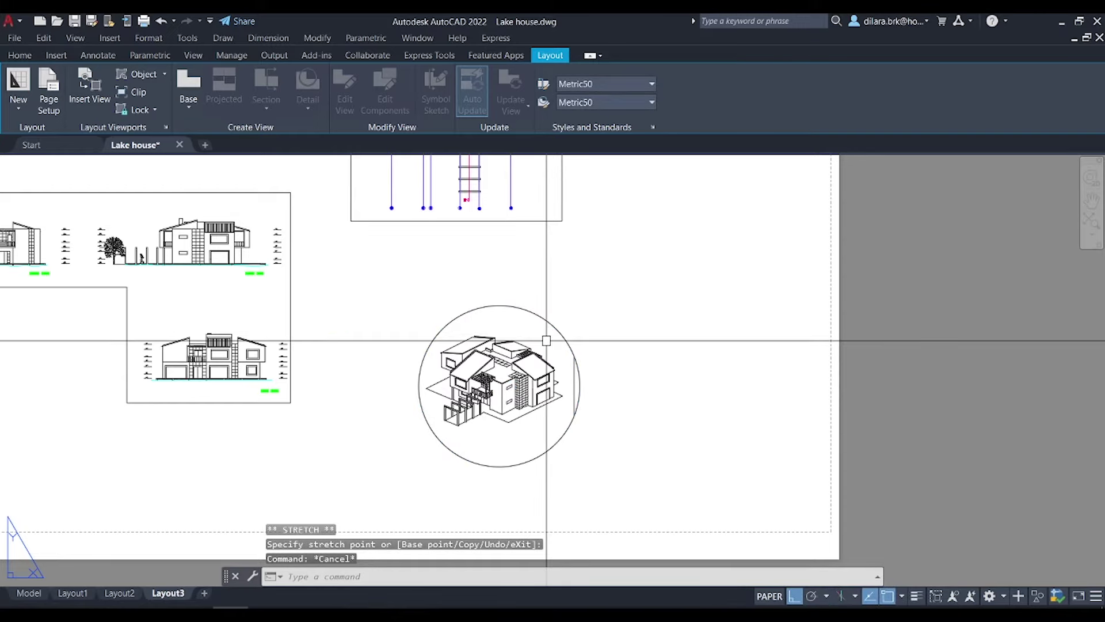
scroll(547, 340, down, 2)
scroll(552, 334, down, 2)
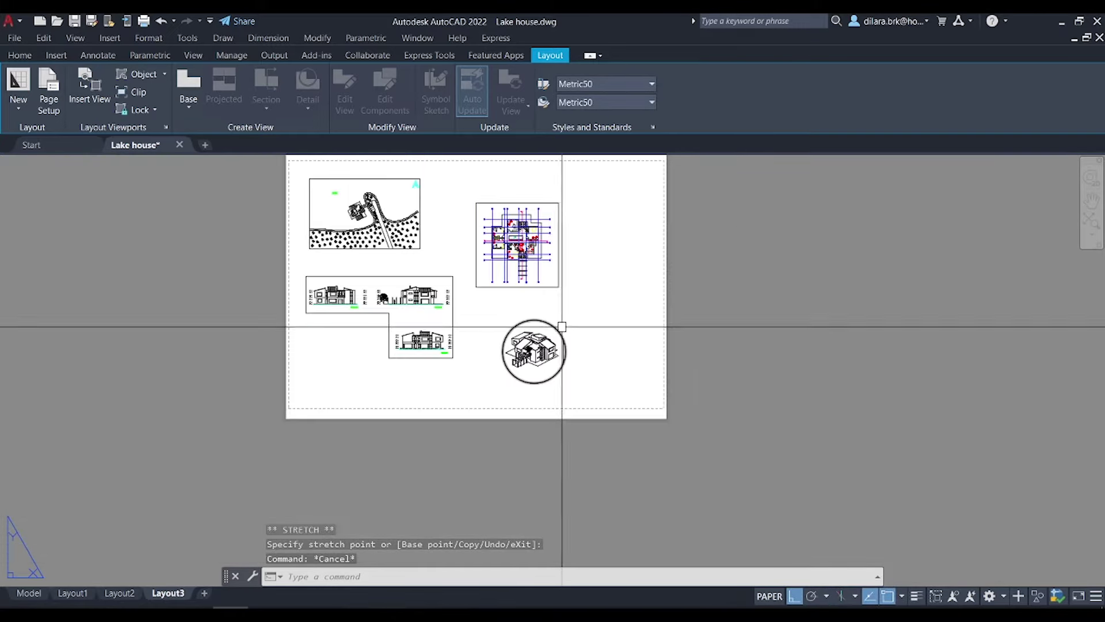
scroll(563, 334, down, 2)
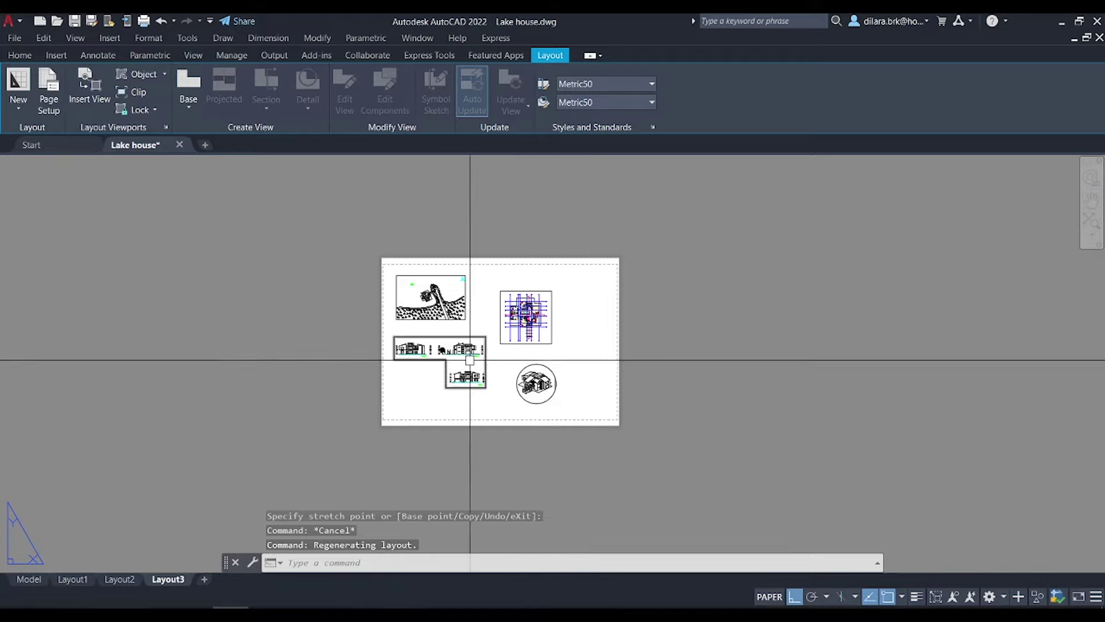
scroll(552, 372, up, 4)
Move the circular viewport below the floor plan with MOVE
click(559, 350)
text(m)
key(Return)
click(559, 350)
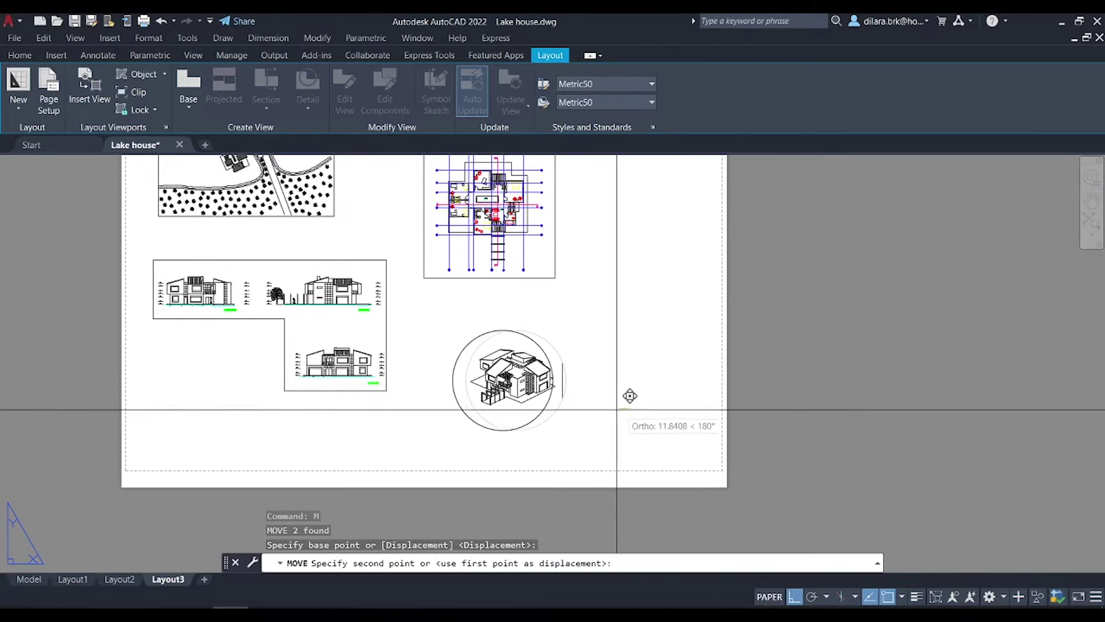
click(630, 395)
scroll(576, 380, down, 2)
scroll(519, 356, down, 2)
scroll(330, 248, up, 2)
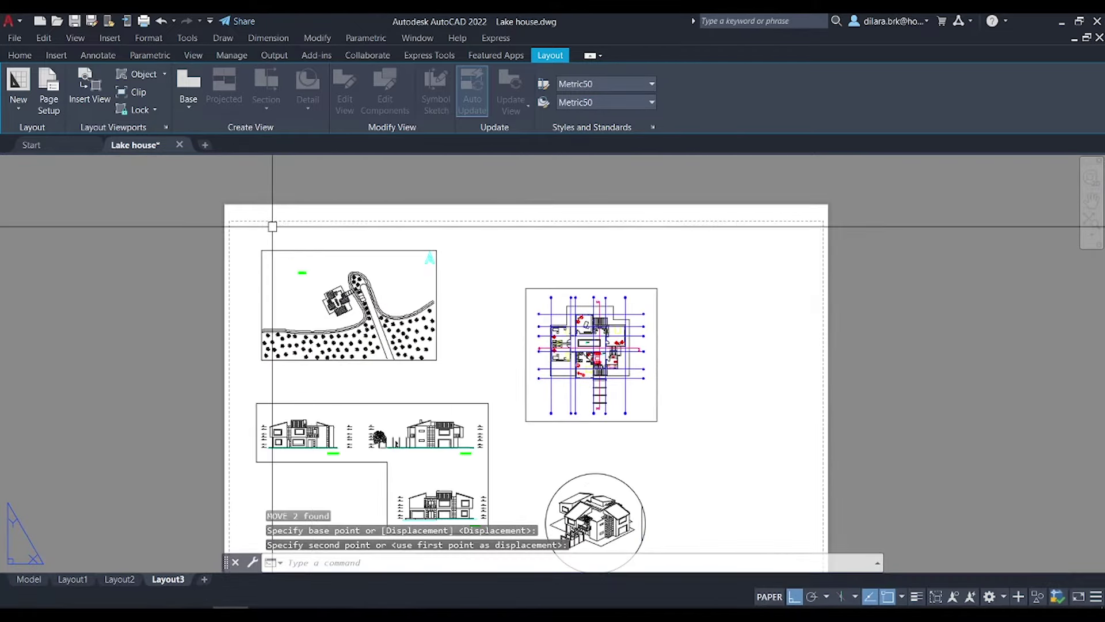
scroll(241, 217, down, 2)
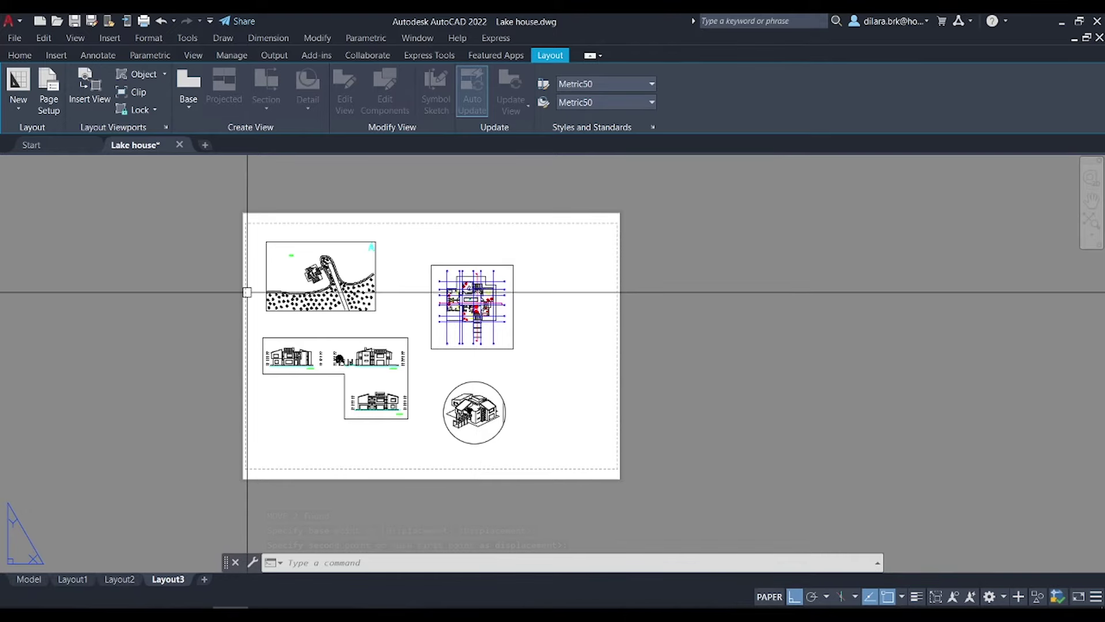
click(279, 242)
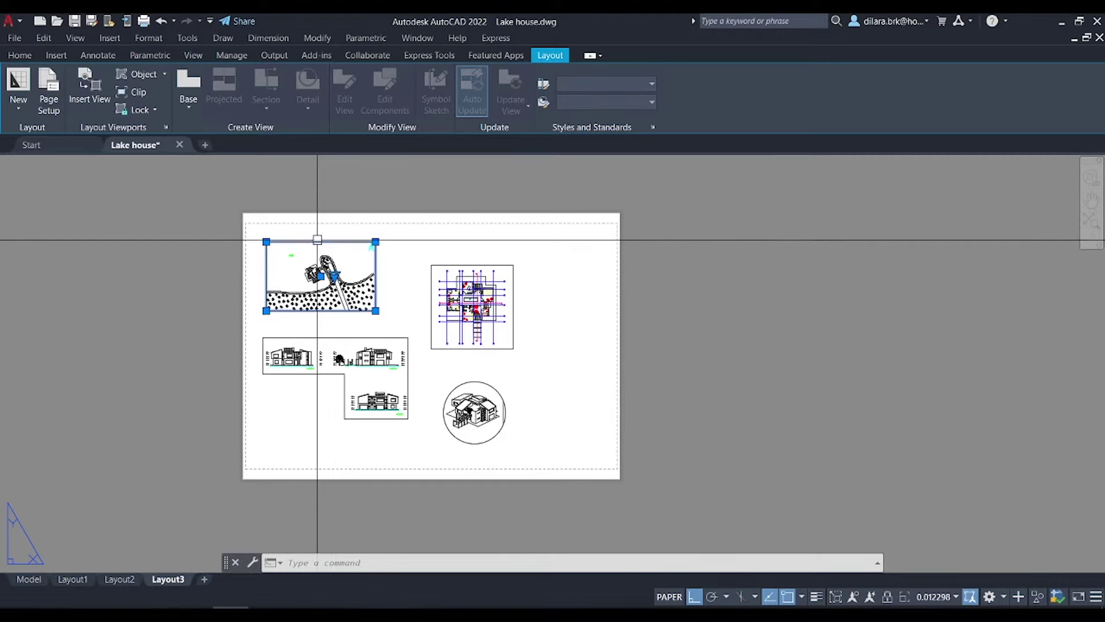
scroll(272, 251, up, 4)
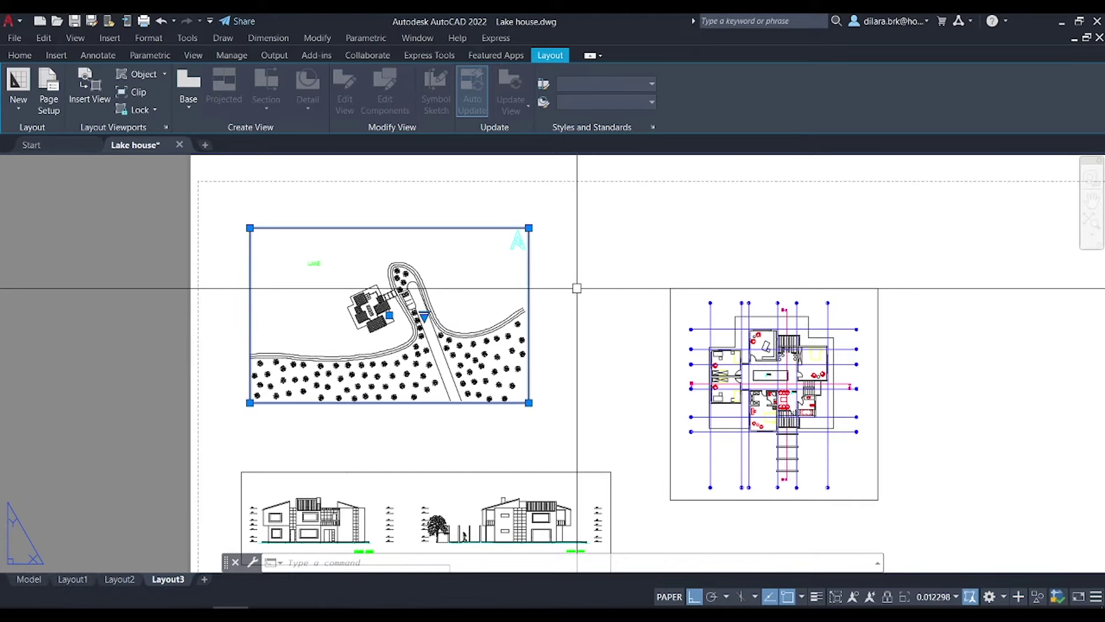
key(Escape)
text(un)
key(Return)
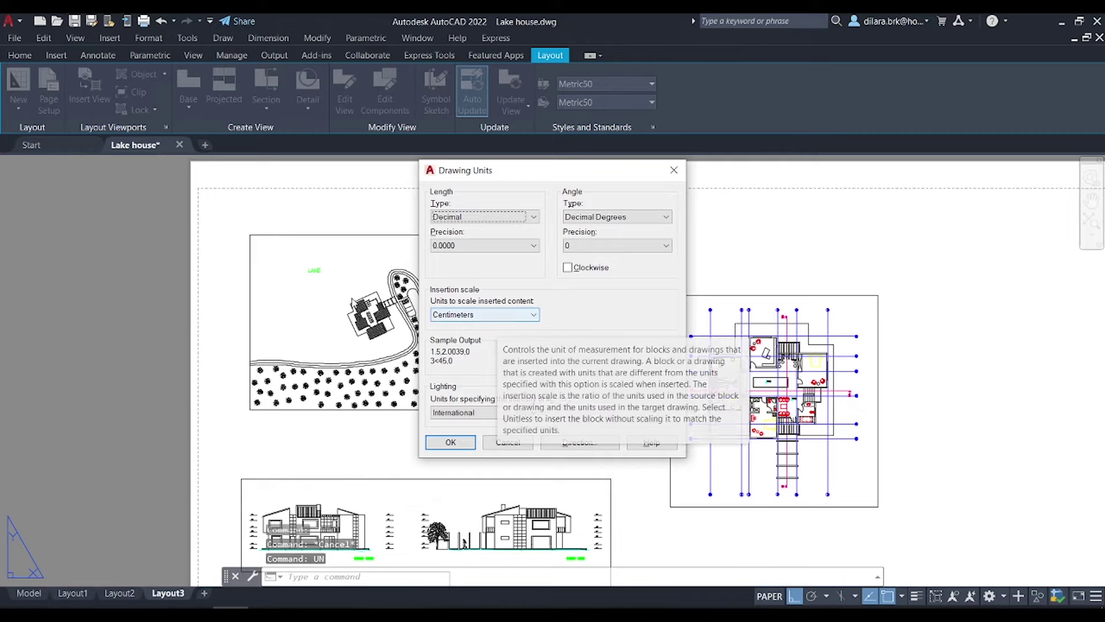
click(451, 442)
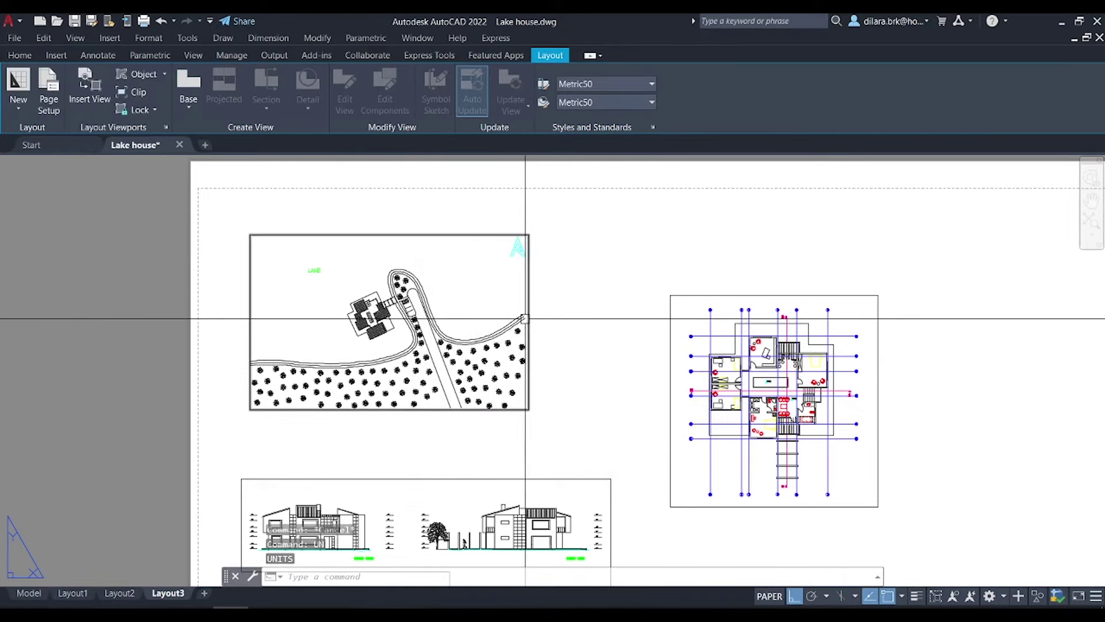
mouse_move(527, 317)
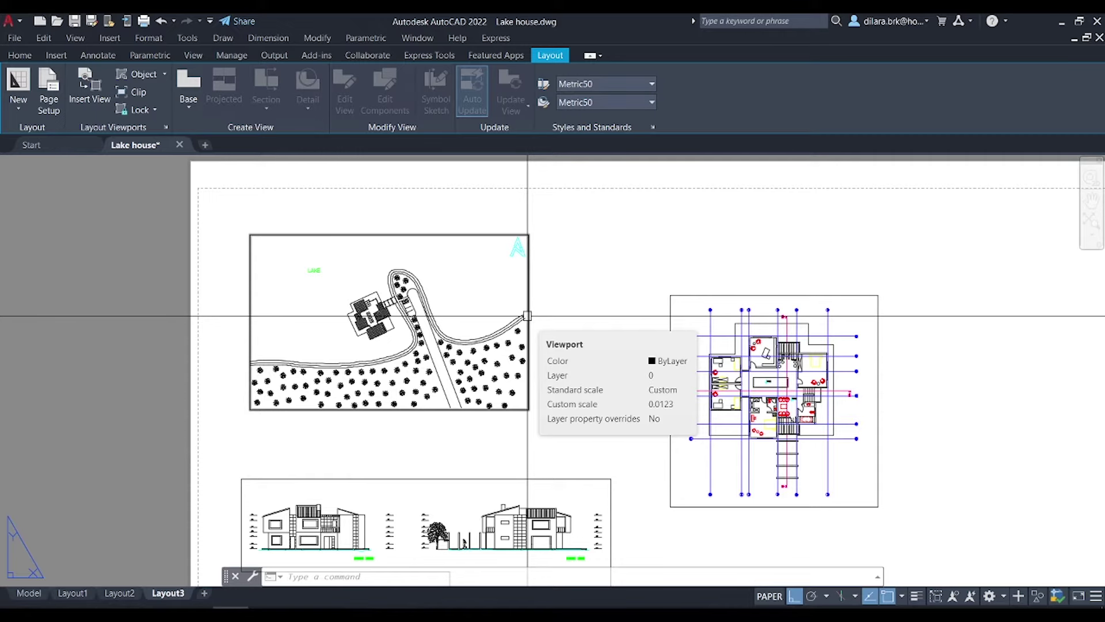
click(527, 315)
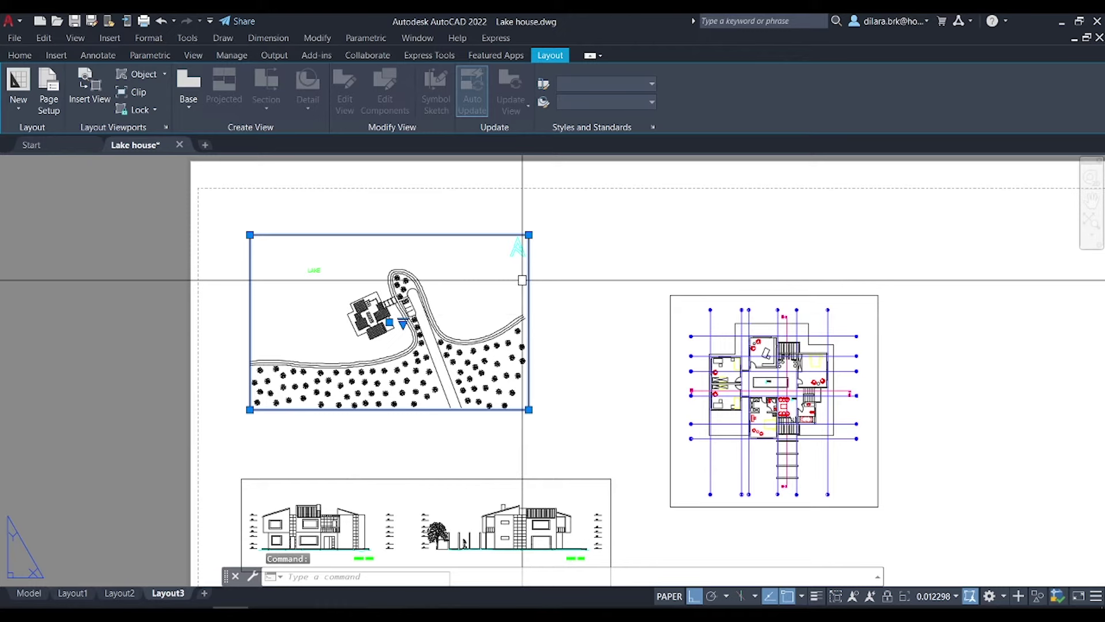
Set the site-plan viewport scale to 1:50 and stretch its frame right and downward
click(950, 599)
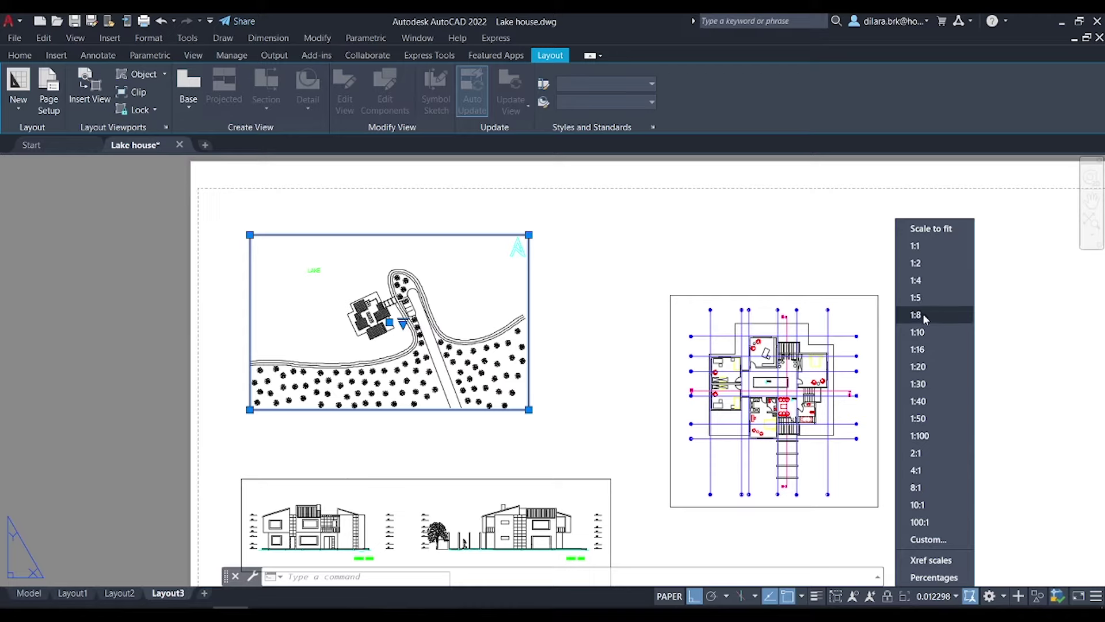
click(928, 420)
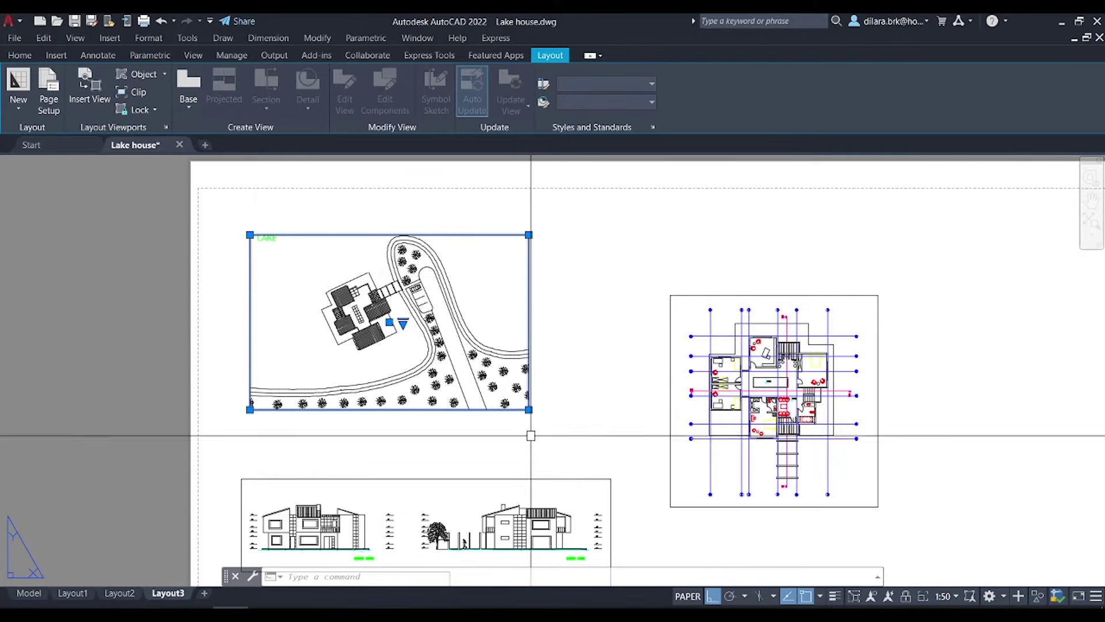
click(529, 409)
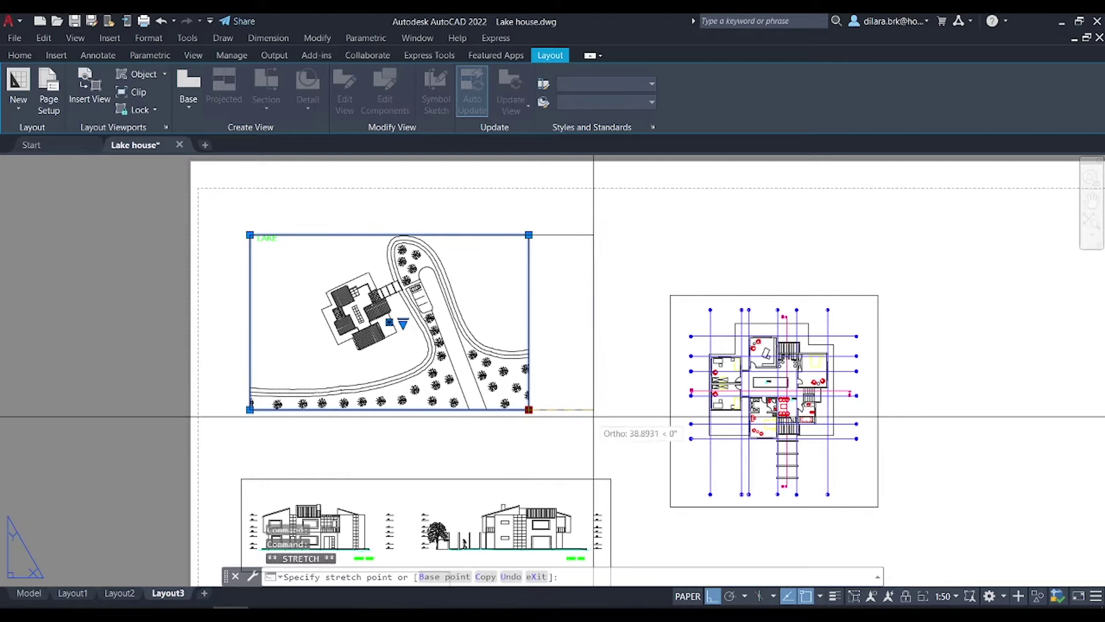
double_click(639, 409)
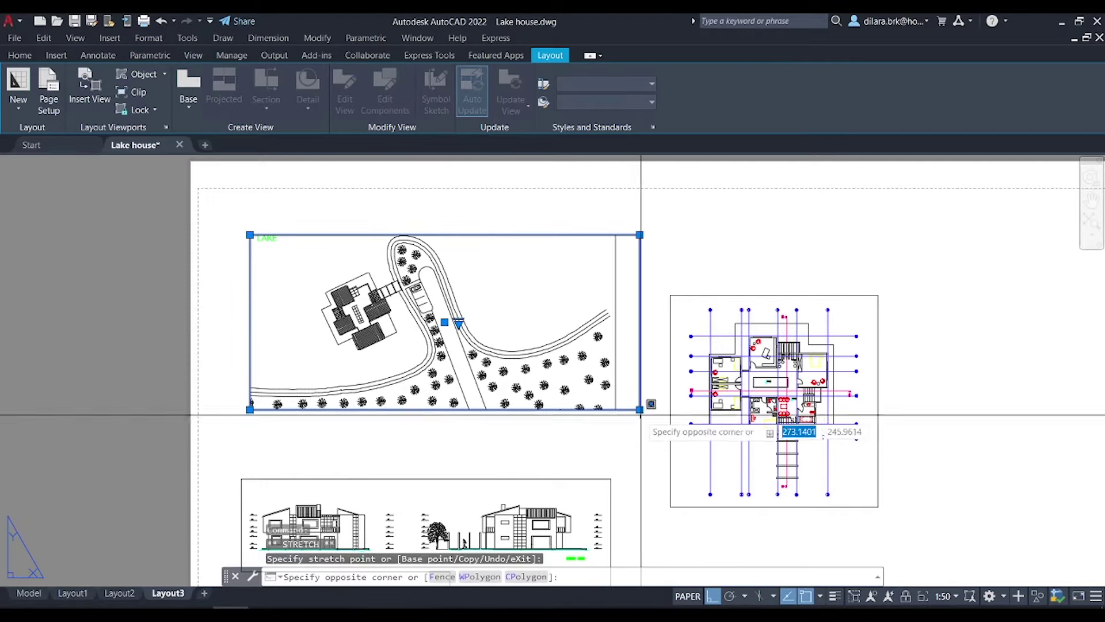
click(639, 410)
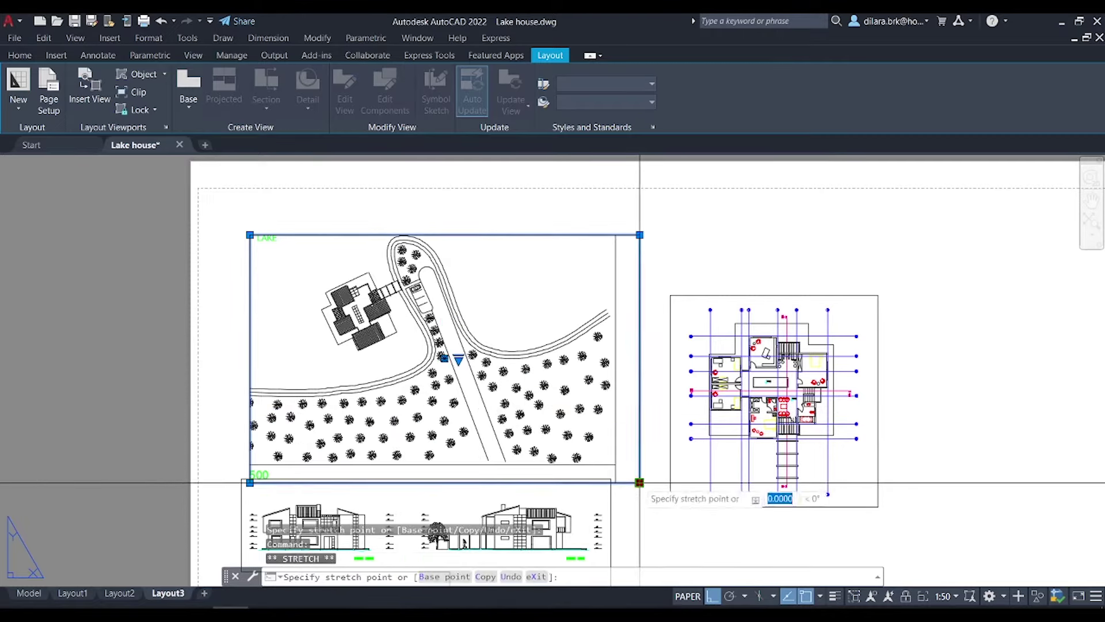
click(618, 463)
Raise the site-plan frame's top edge and extend its left edge within the page
click(615, 235)
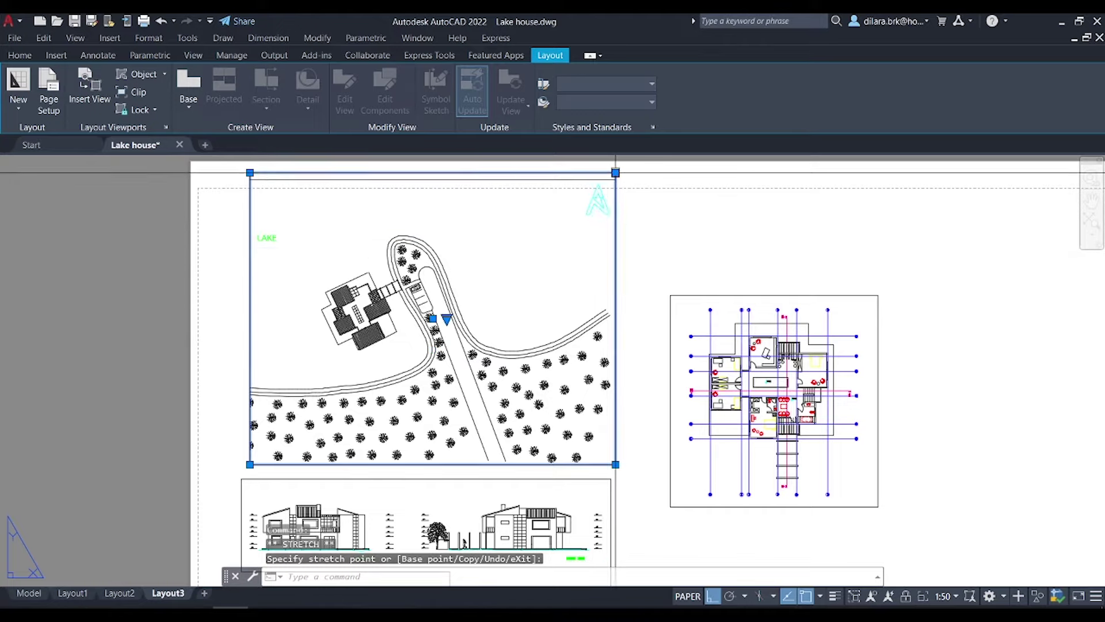
click(616, 173)
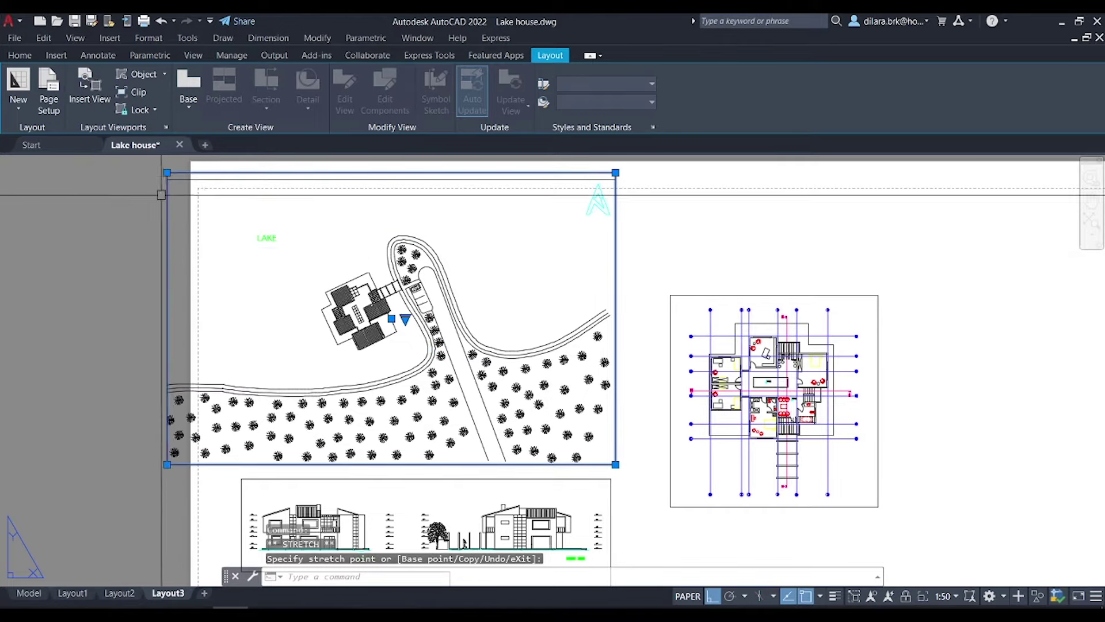
click(123, 193)
click(126, 172)
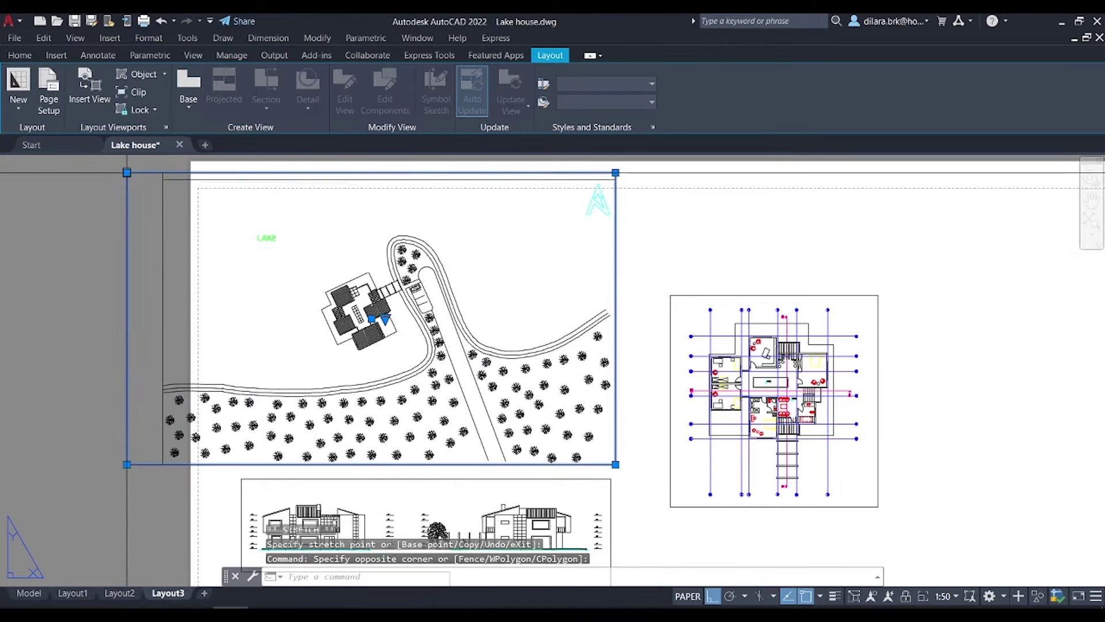
click(163, 180)
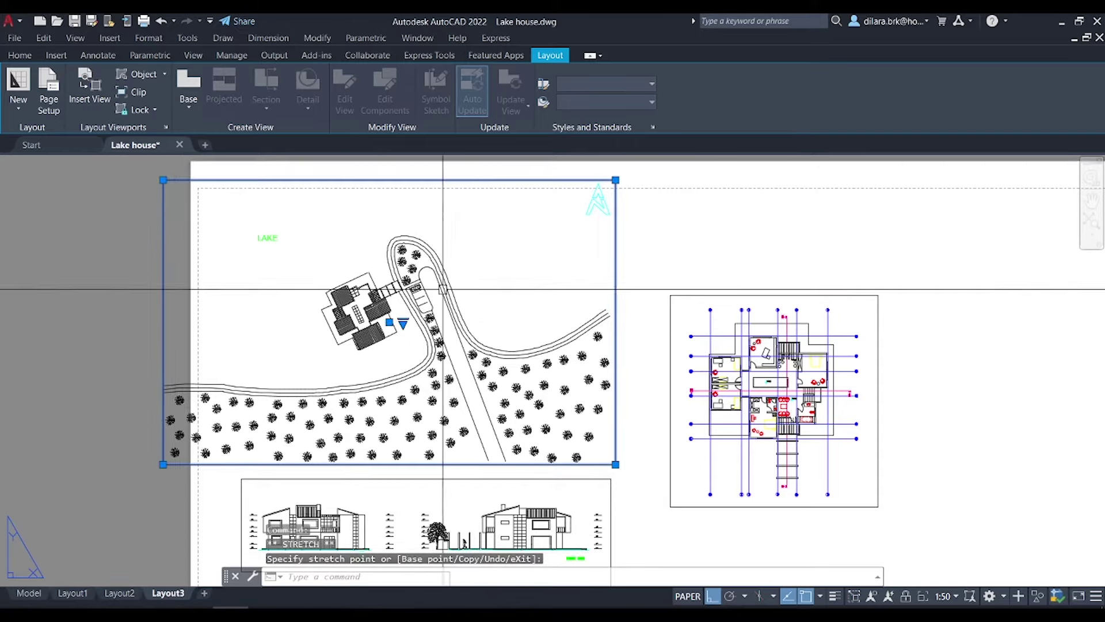
scroll(238, 358, down, 2)
Move the site-plan viewport to the top-left and the elevations viewport lower on the sheet
text(m)
key(Return)
click(706, 339)
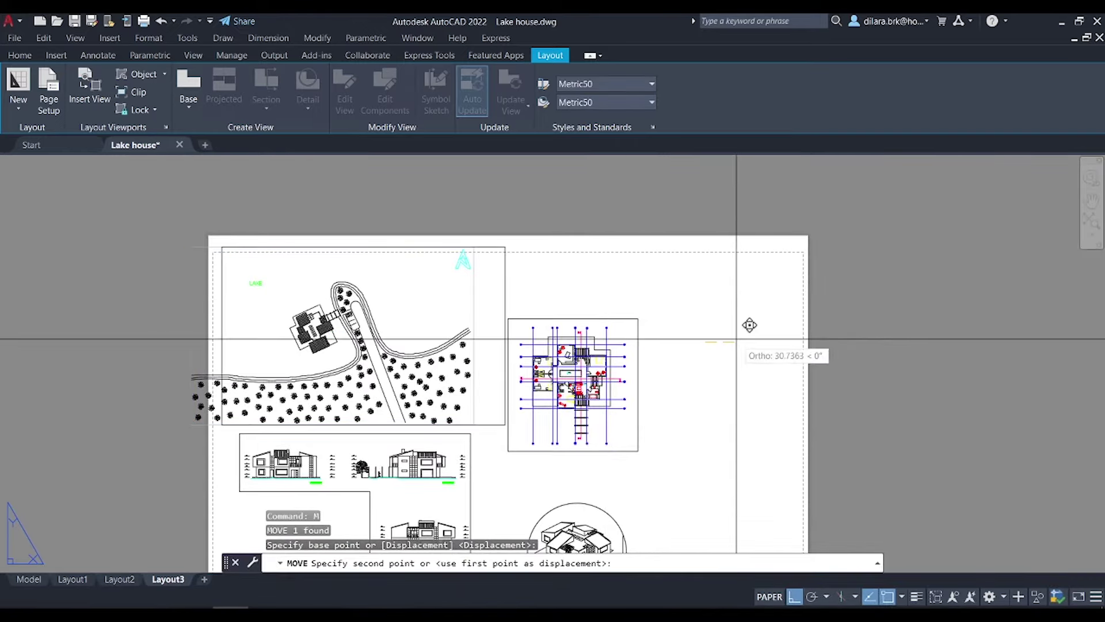
click(749, 325)
click(505, 278)
key(space)
click(716, 290)
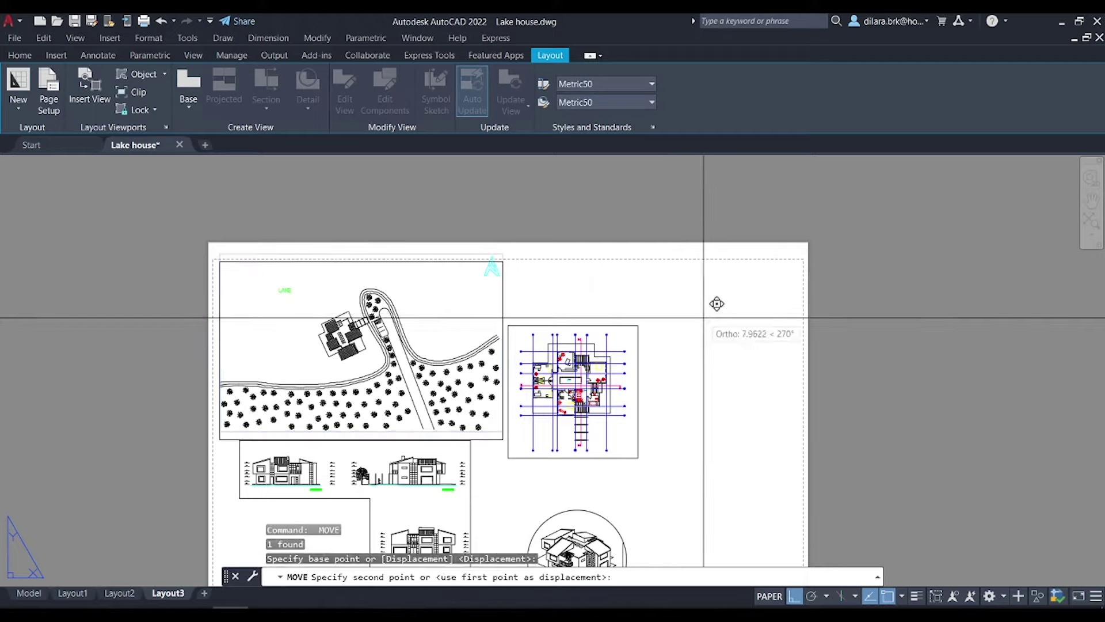
click(704, 317)
middle_drag(703, 317, 699, 236)
key(space)
Raise the floor-plan viewport beside the site plan, then reselect the site-plan viewport
click(679, 395)
click(614, 363)
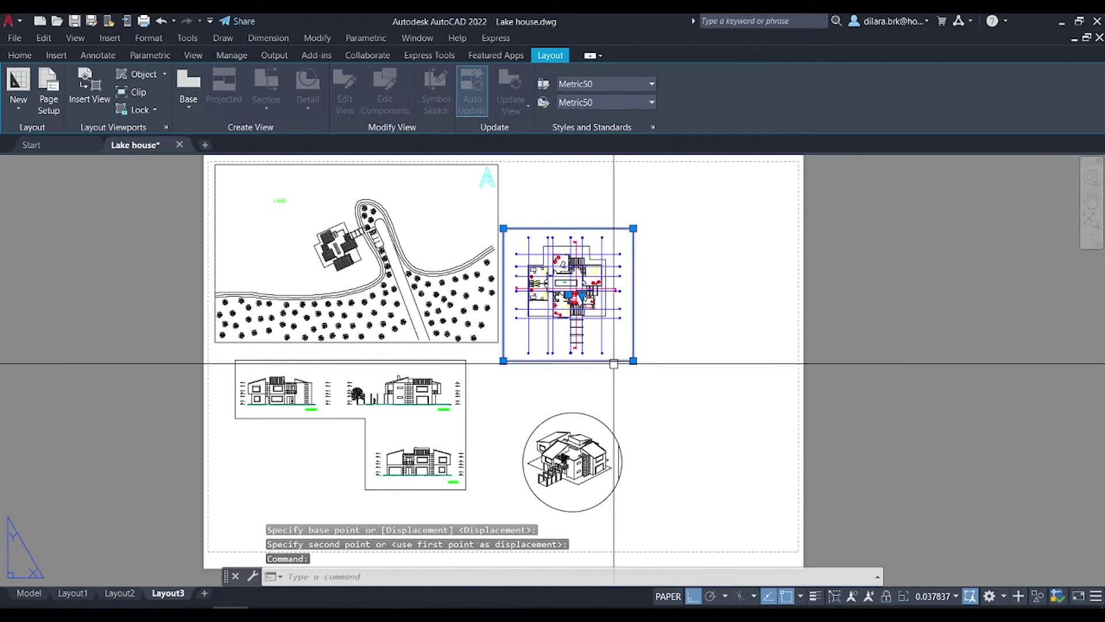
key(space)
click(637, 406)
click(661, 362)
middle_drag(419, 280, 494, 342)
click(573, 229)
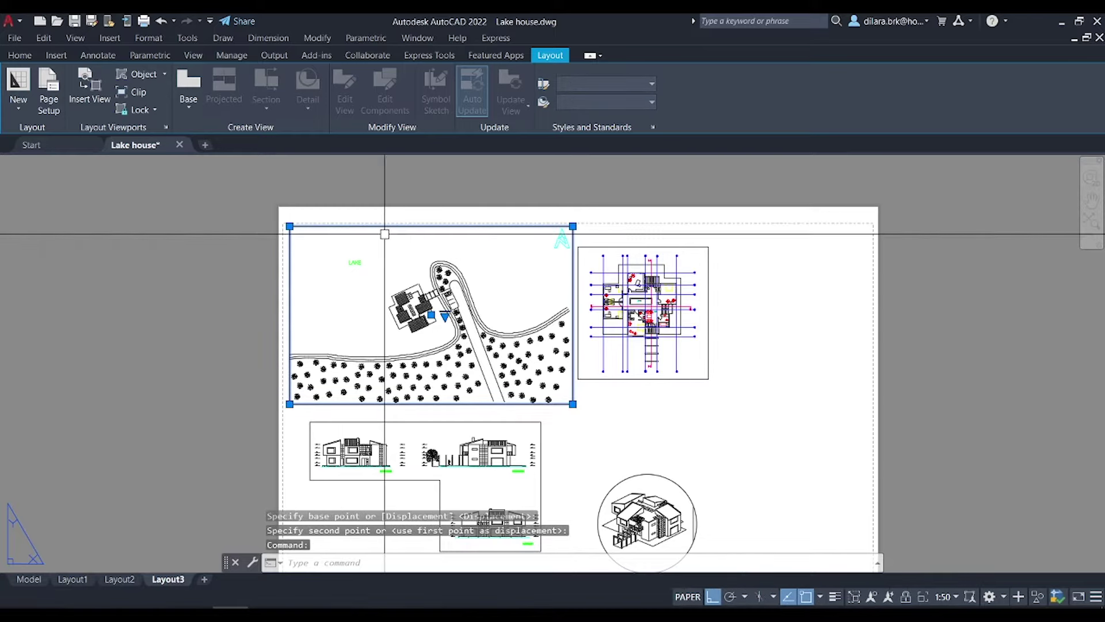
scroll(428, 319, up, 2)
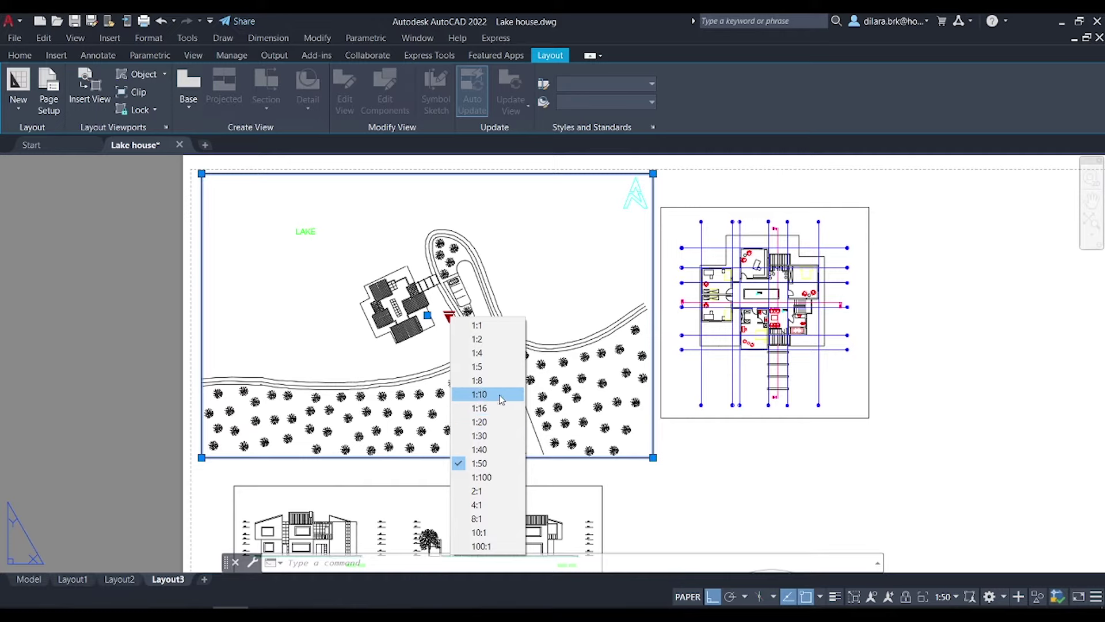
Try 1:100 on the site-plan viewport, then settle on a 1:50 scale
click(482, 477)
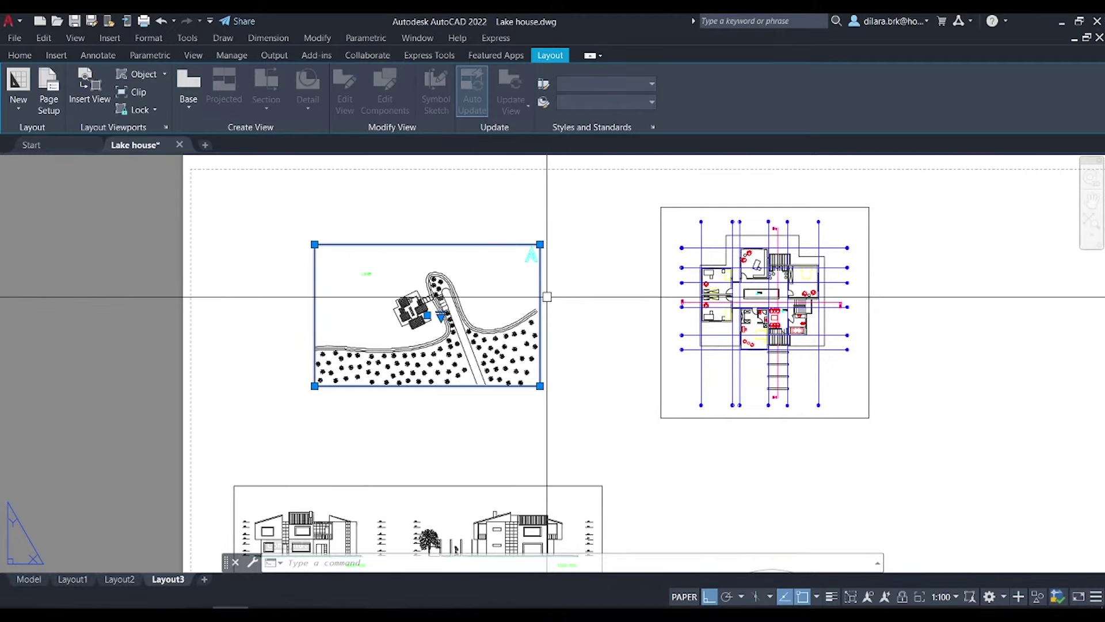
click(442, 315)
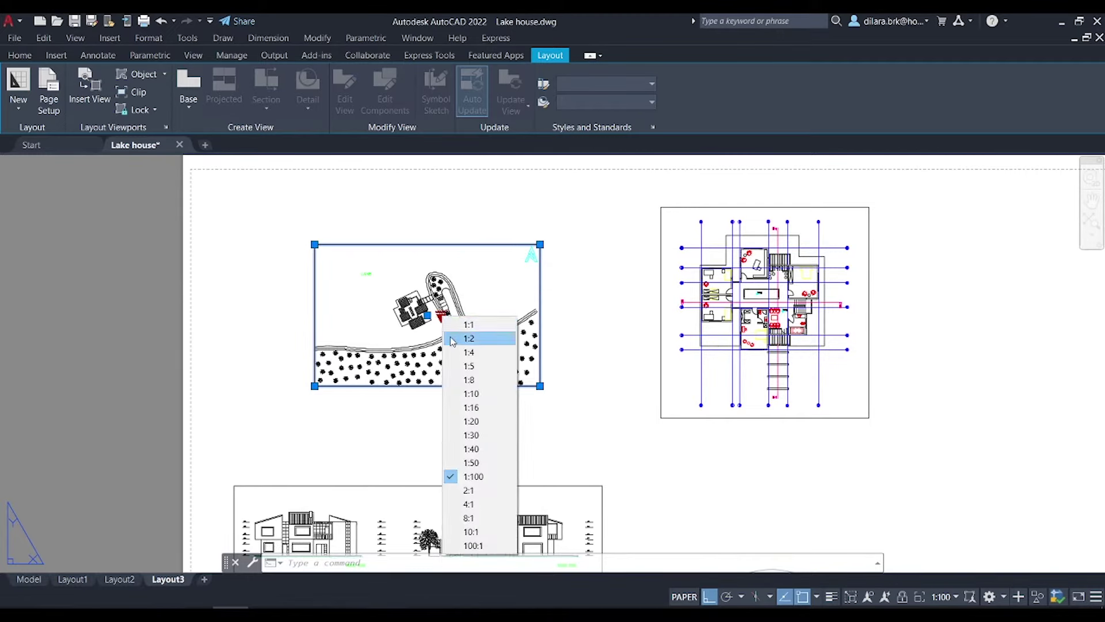
click(477, 462)
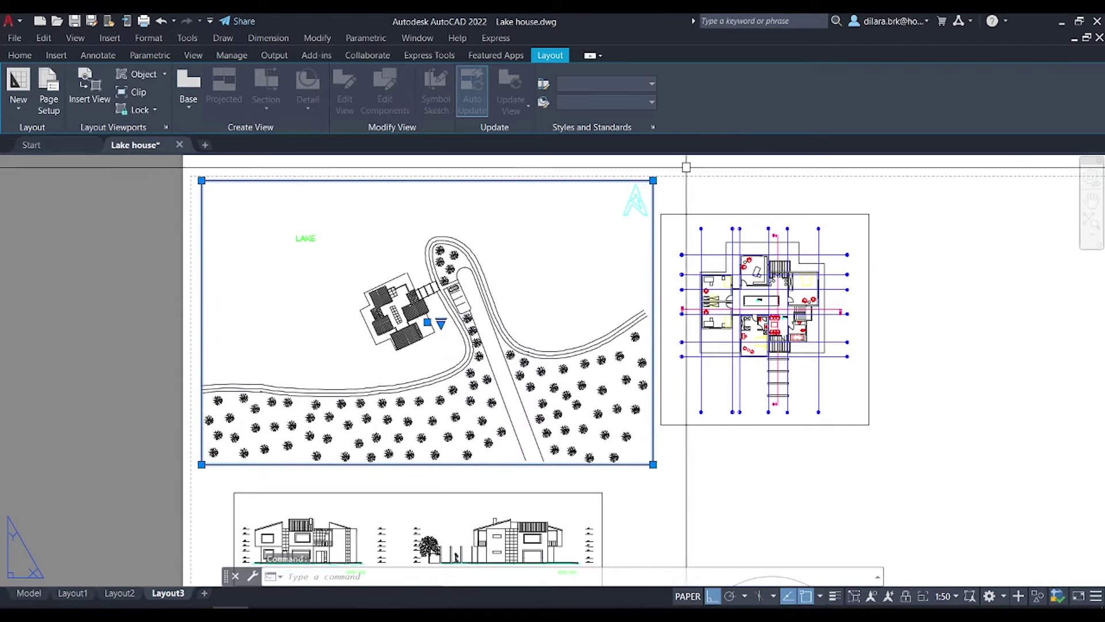
click(441, 323)
click(475, 484)
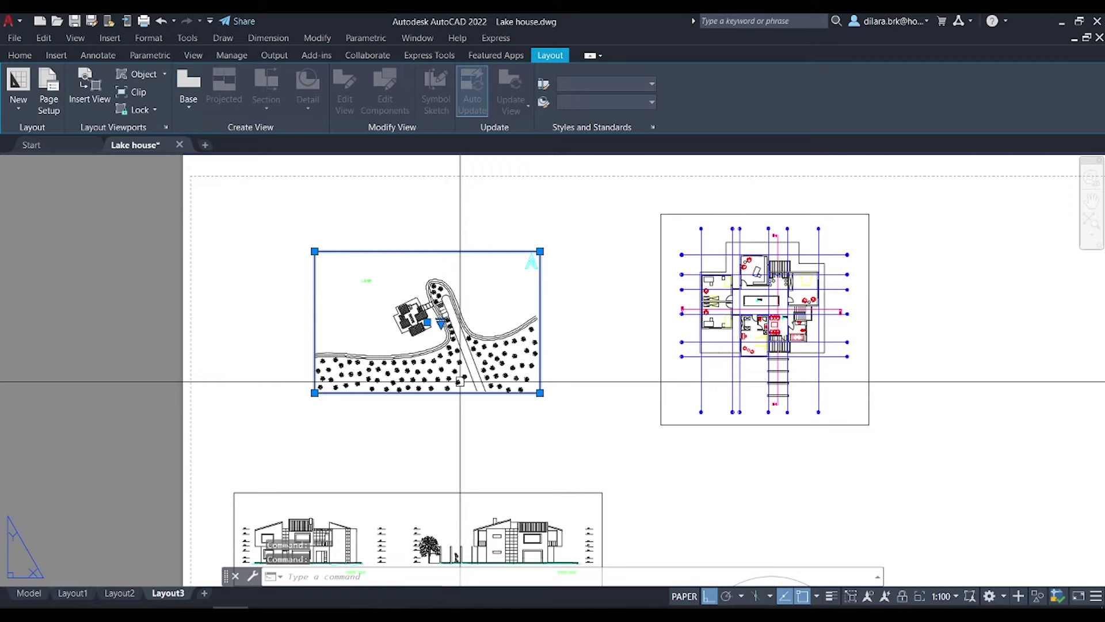
click(952, 598)
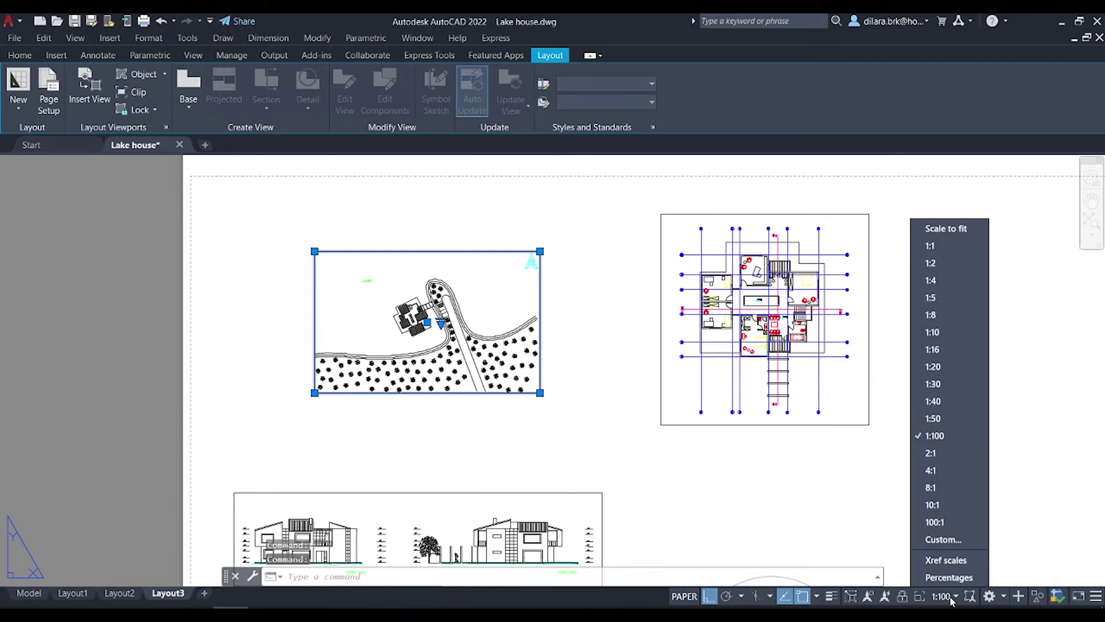
click(951, 418)
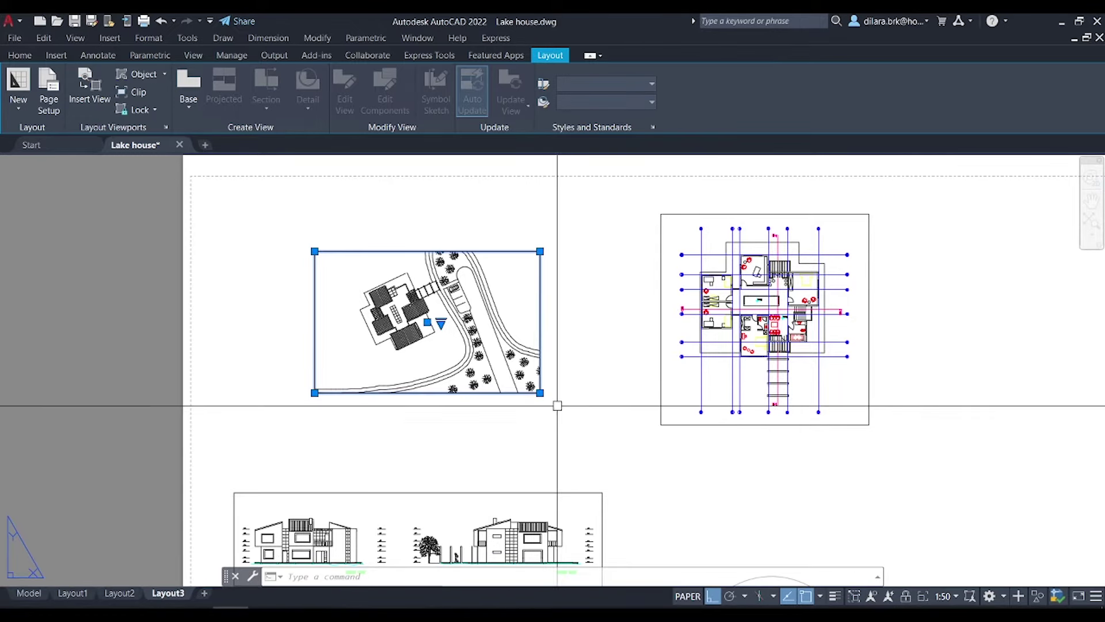
Undo the resize to restore the enlarged site plan at 1:50, then select the floor-plan viewport
click(539, 392)
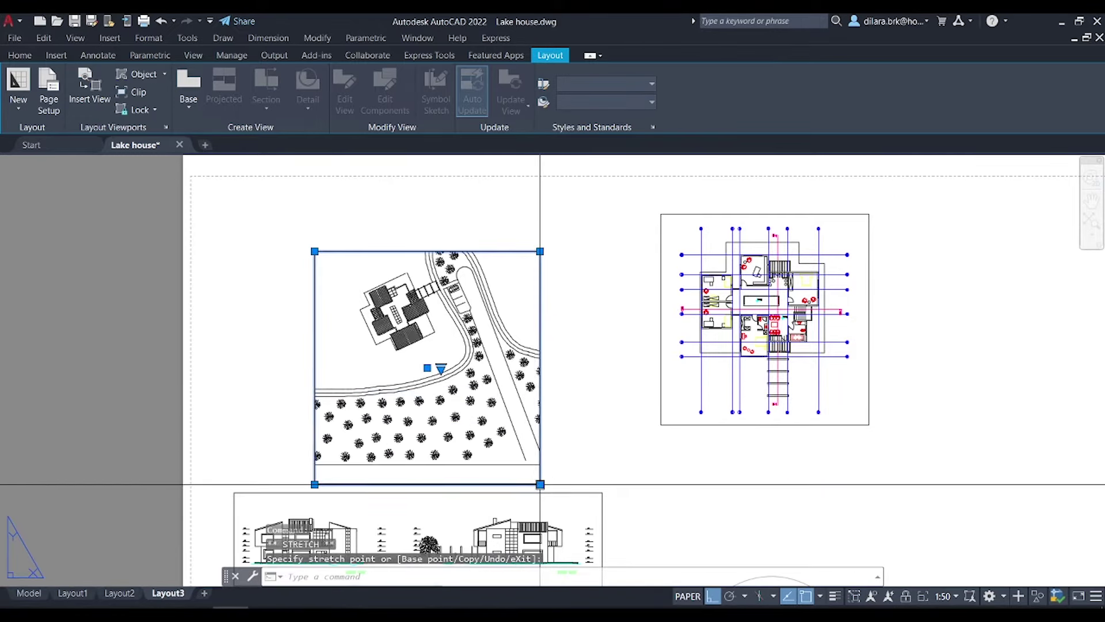
key(Escape)
key(ctrl+z)
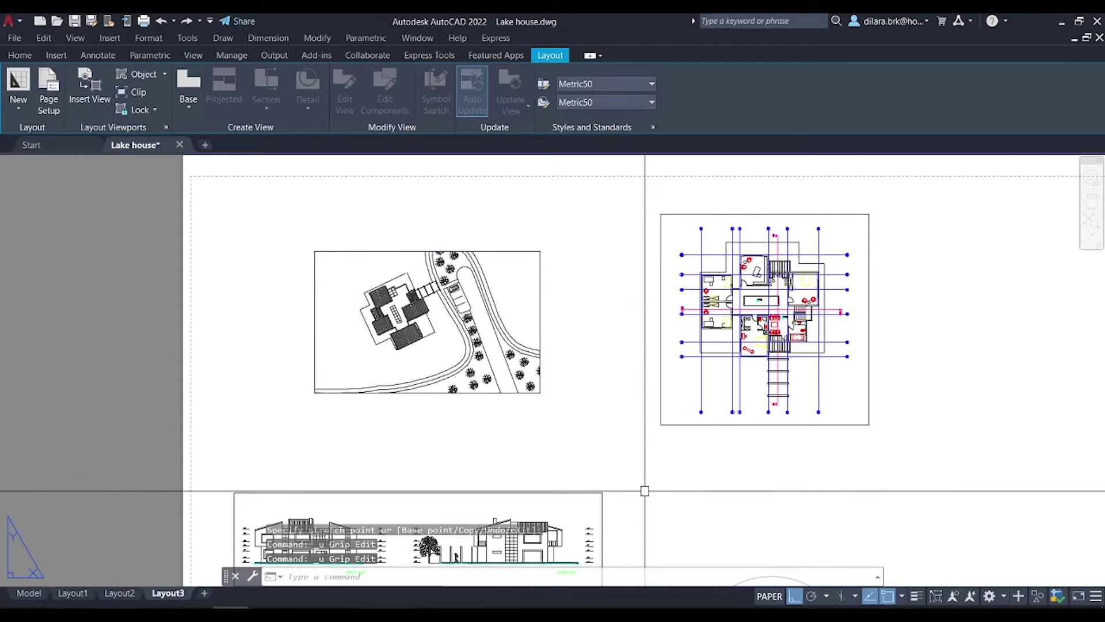
key(ctrl+z)
key(ctrl+z)
click(650, 341)
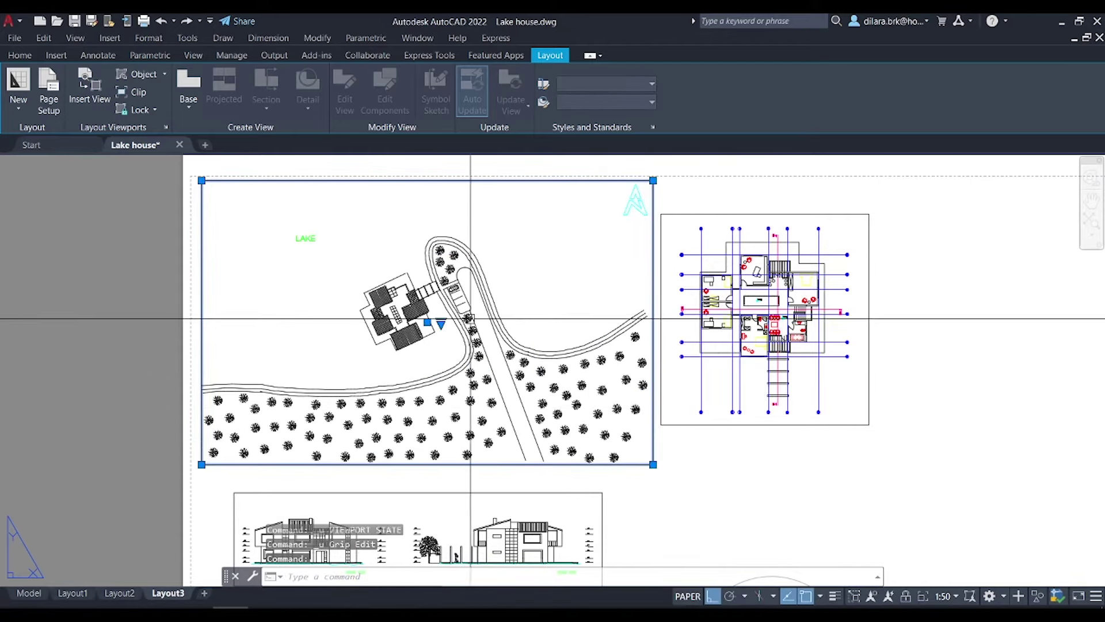
click(441, 323)
click(474, 469)
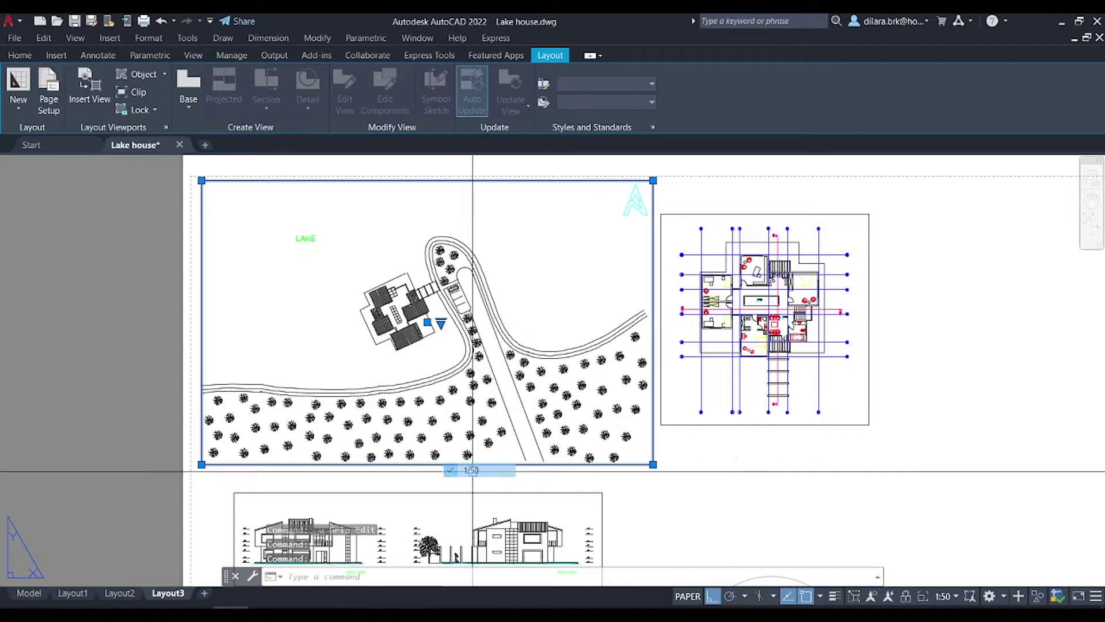
scroll(412, 318, down, 3)
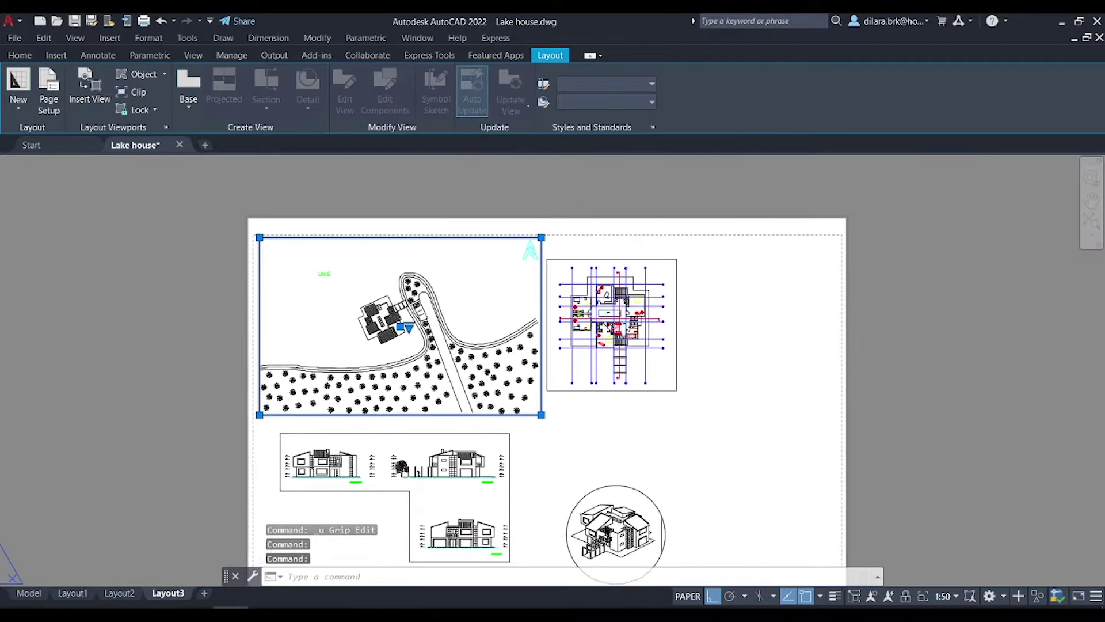
key(Escape)
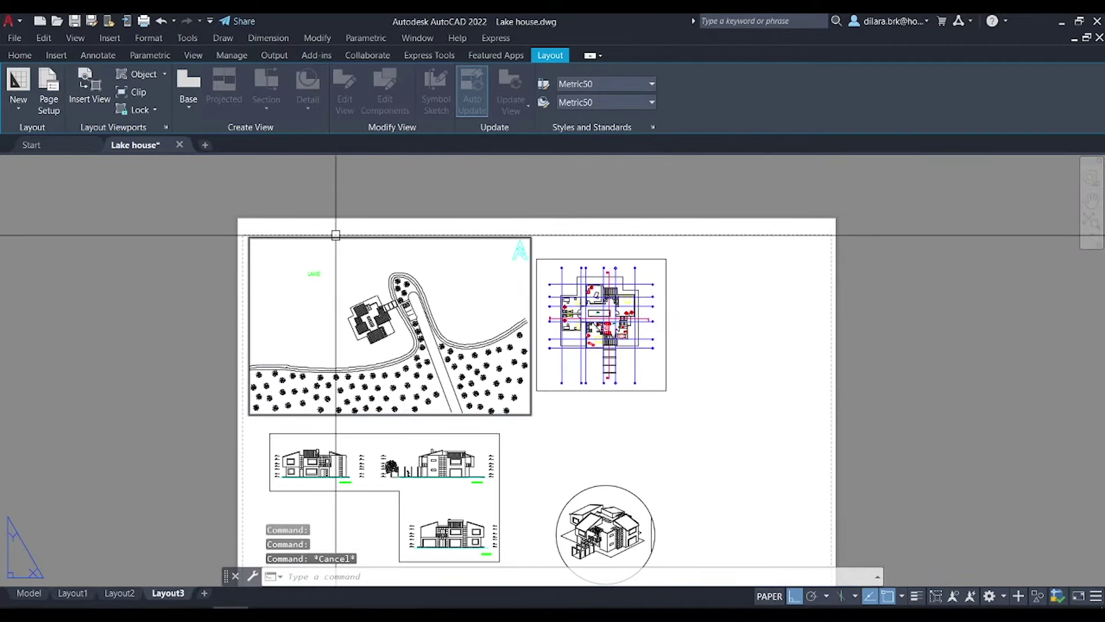
click(658, 391)
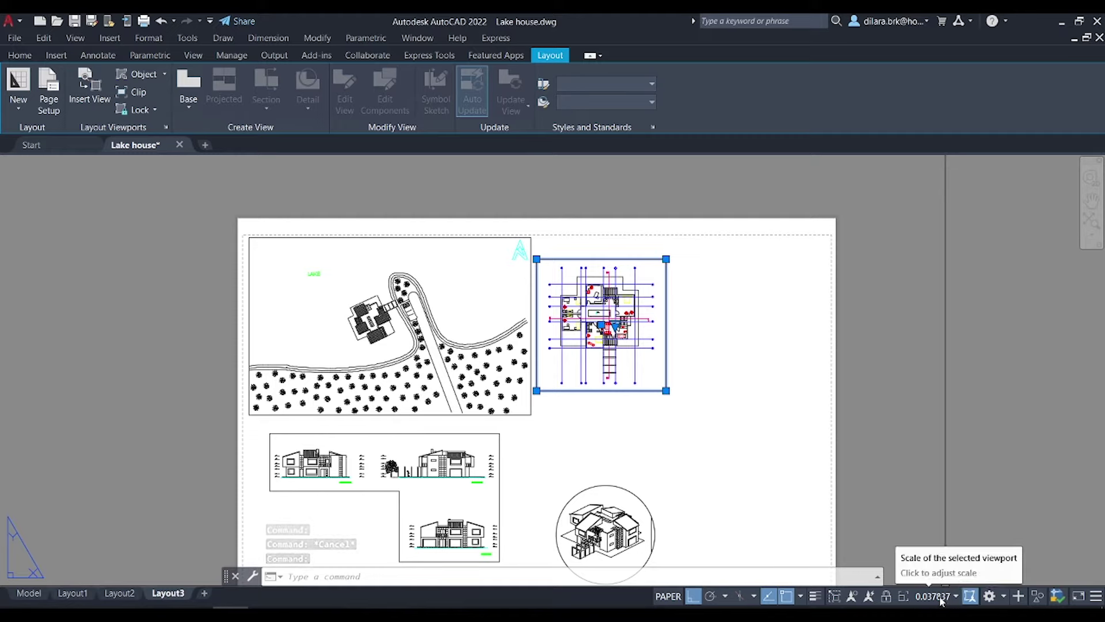
Set the floor-plan viewport to 1:20 and move it beside the site plan
click(615, 326)
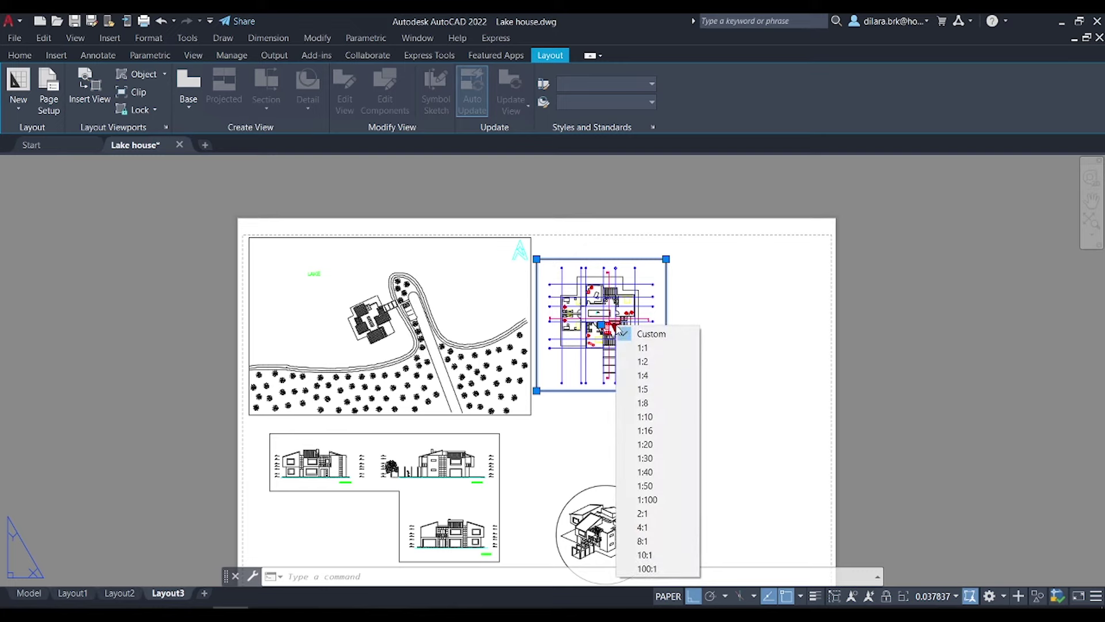
click(645, 445)
scroll(695, 399, up, 2)
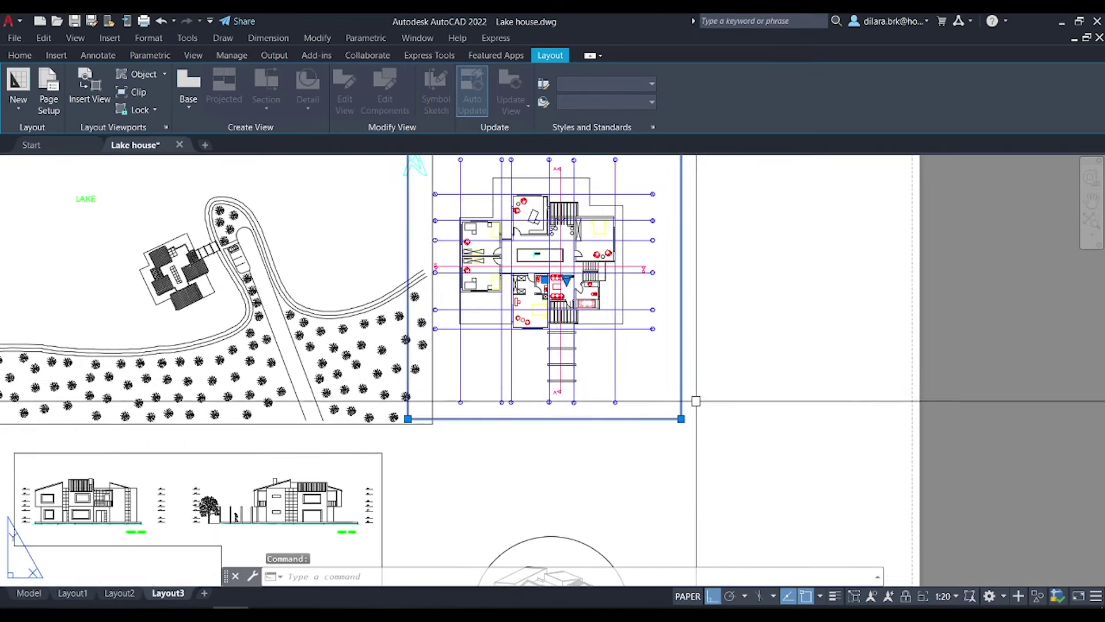
text(m)
key(Return)
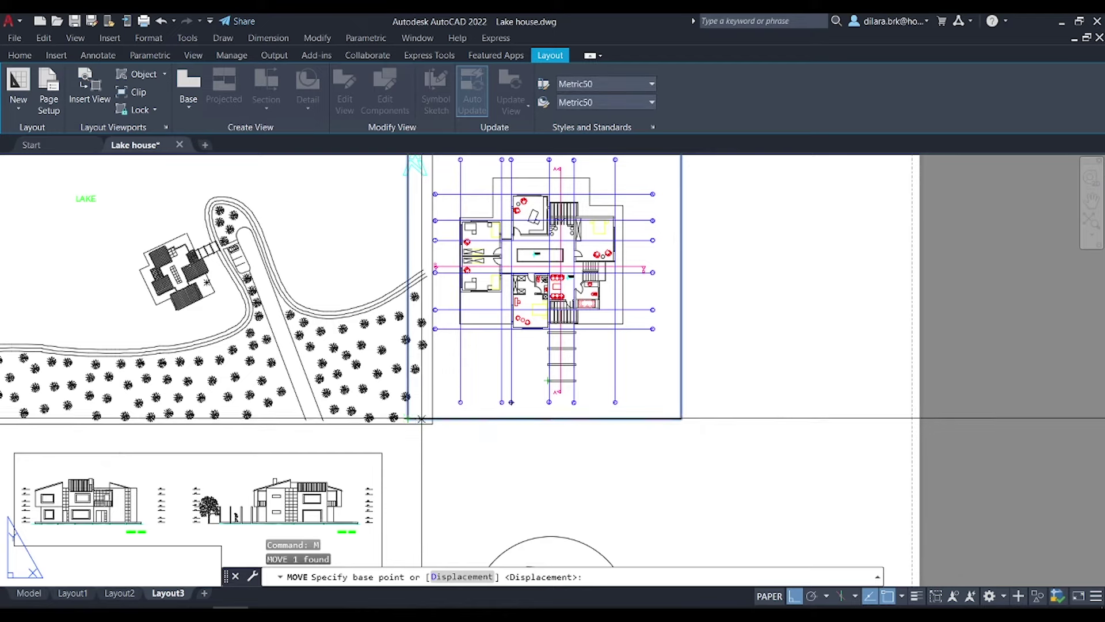
scroll(422, 419, down, 3)
scroll(449, 294, up, 1)
click(446, 292)
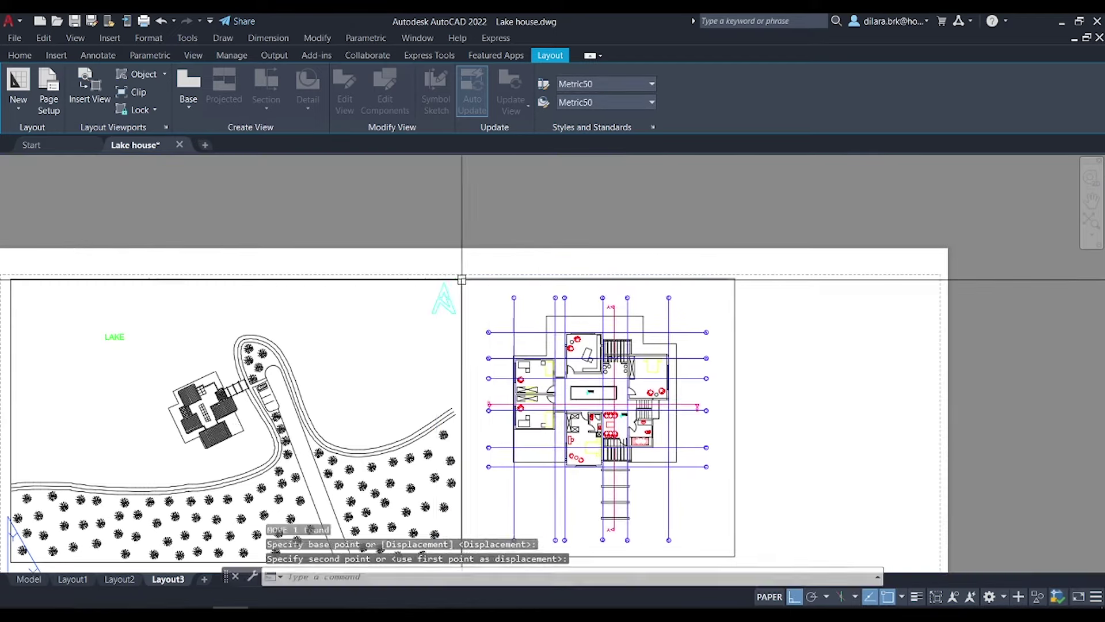
Move the floor-plan viewport again, using its top-left corner as the base point
scroll(461, 280, up, 3)
click(357, 265)
key(Return)
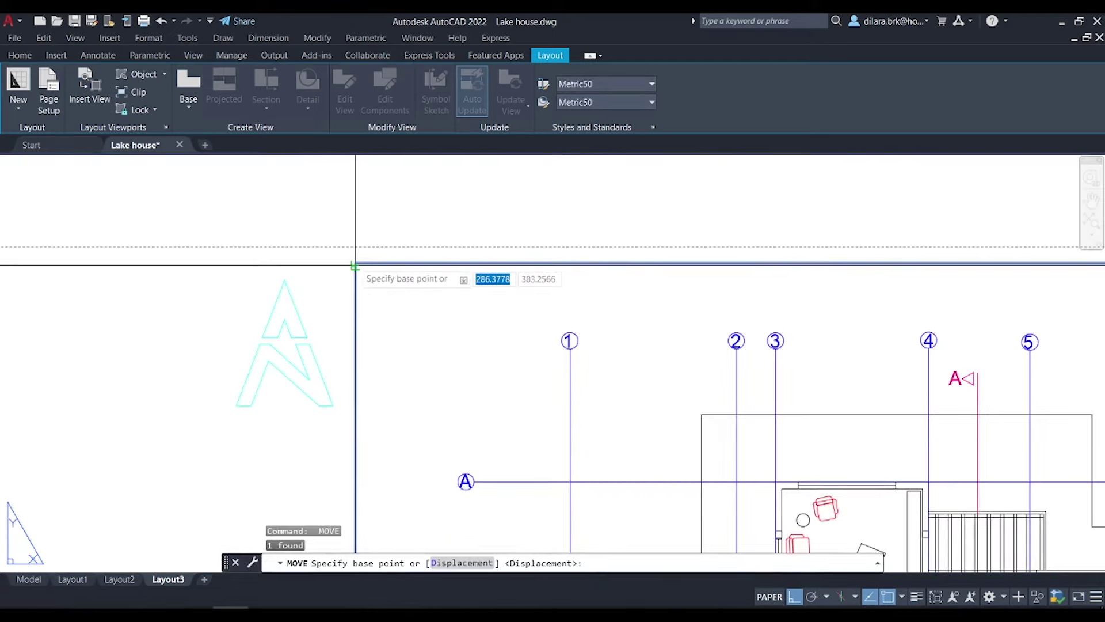
click(356, 263)
scroll(362, 264, down, 3)
scroll(460, 369, down, 2)
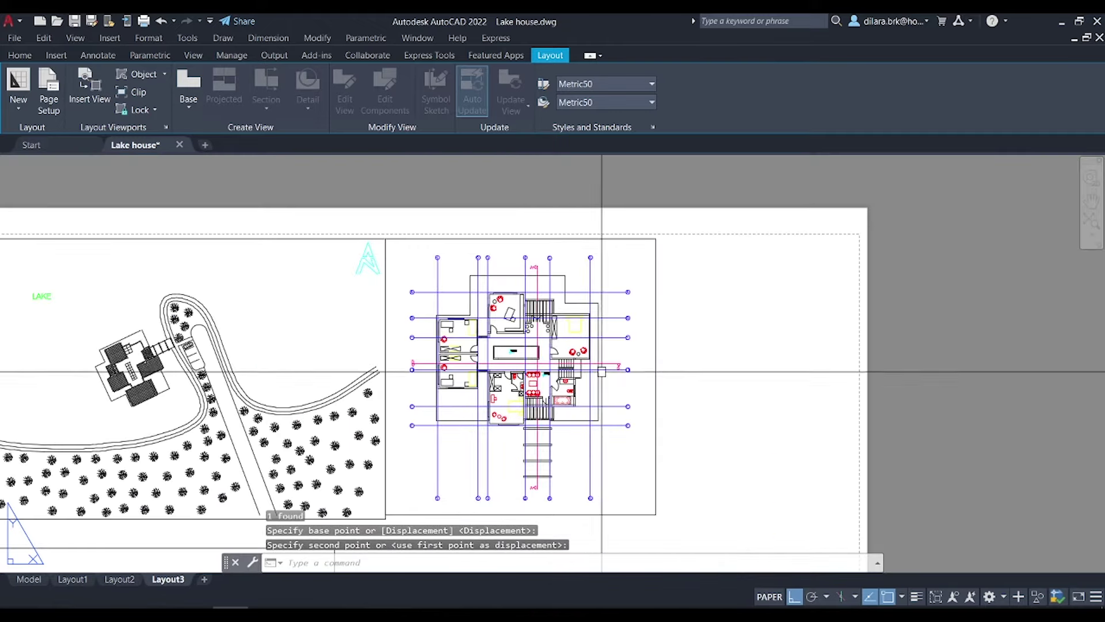
scroll(613, 489, down, 1)
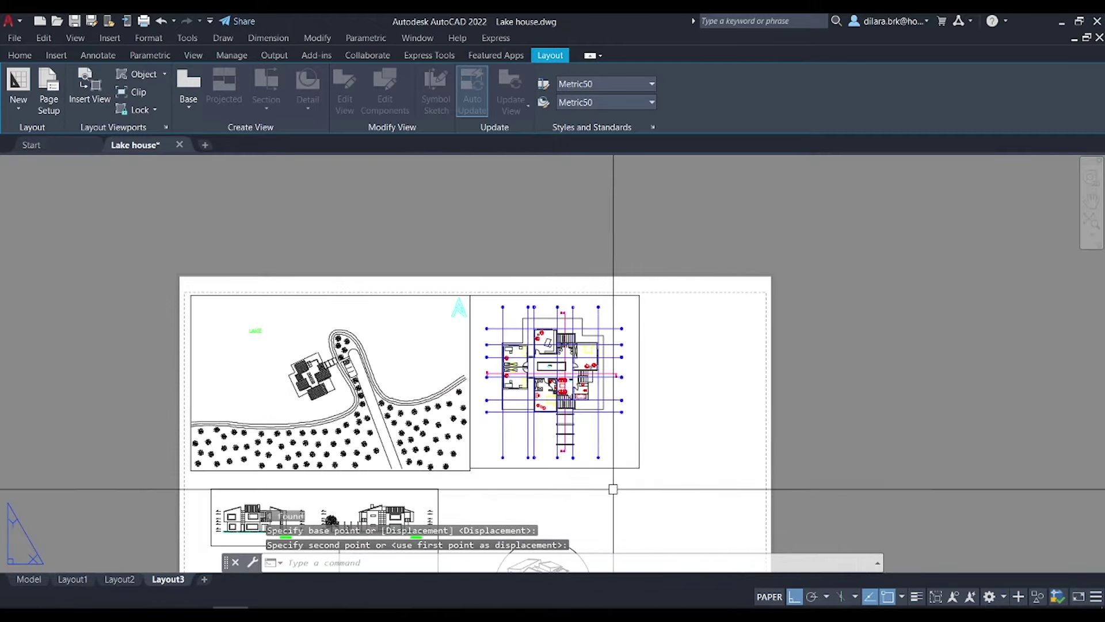
click(522, 465)
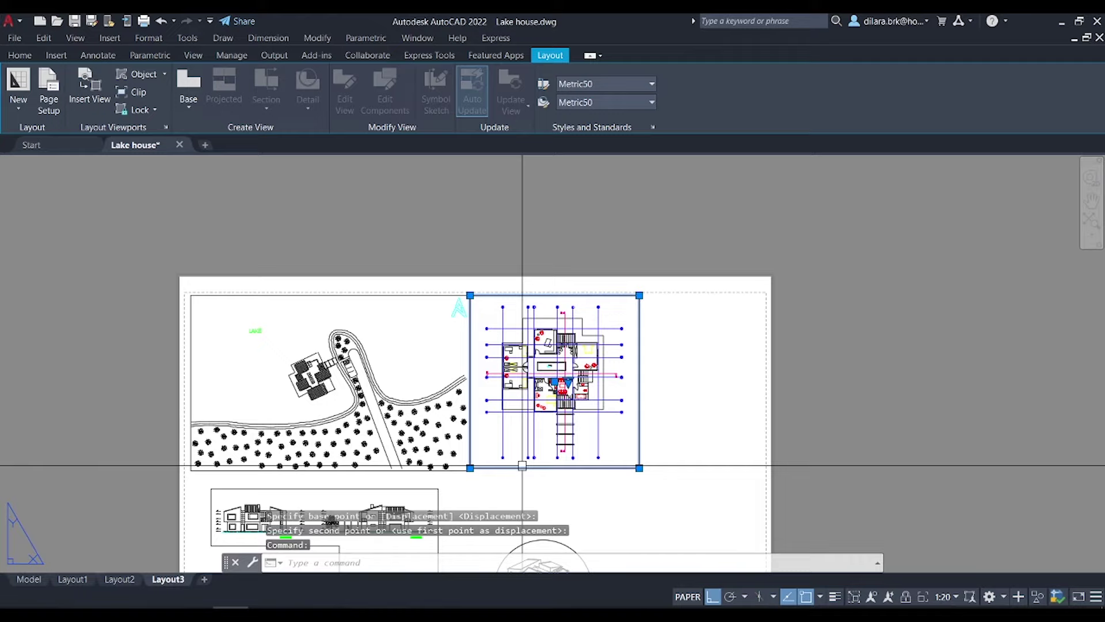
click(470, 468)
scroll(470, 468, up, 4)
scroll(519, 466, down, 4)
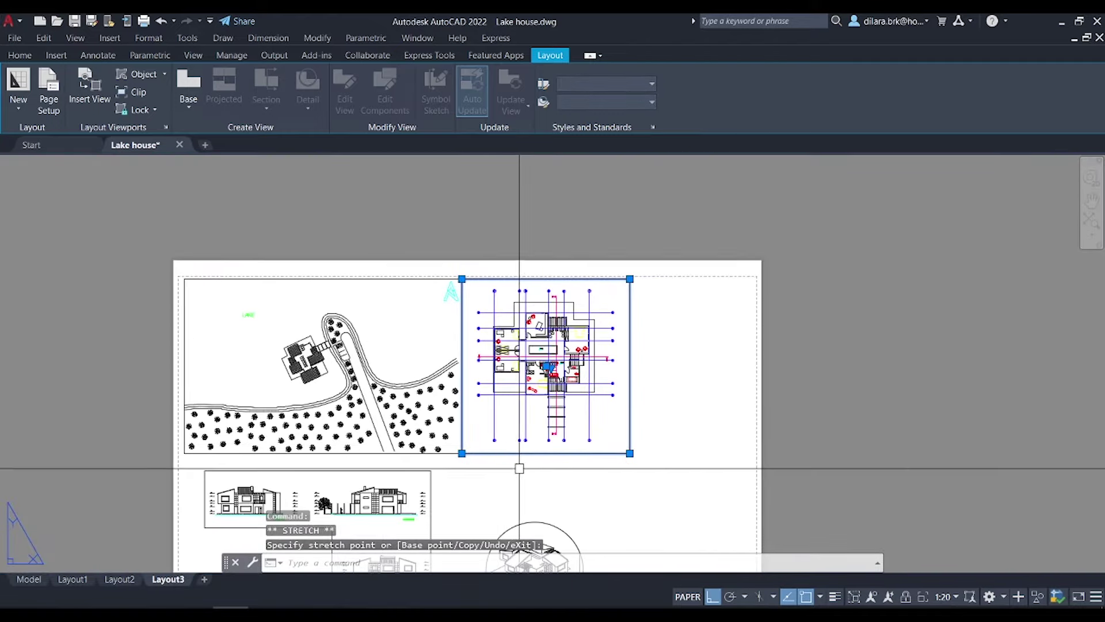
key(Escape)
middle_drag(519, 468, 493, 413)
Shift the floor-plan viewport 10 units closer to the site plan
text(m)
key(Return)
click(475, 431)
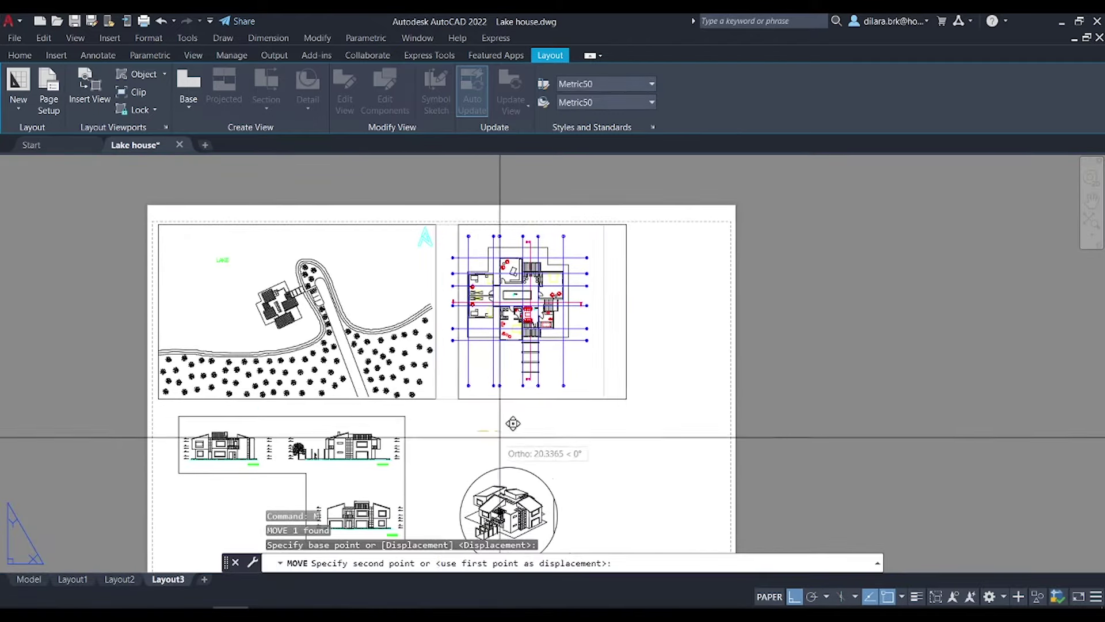
text(0)
key(Return)
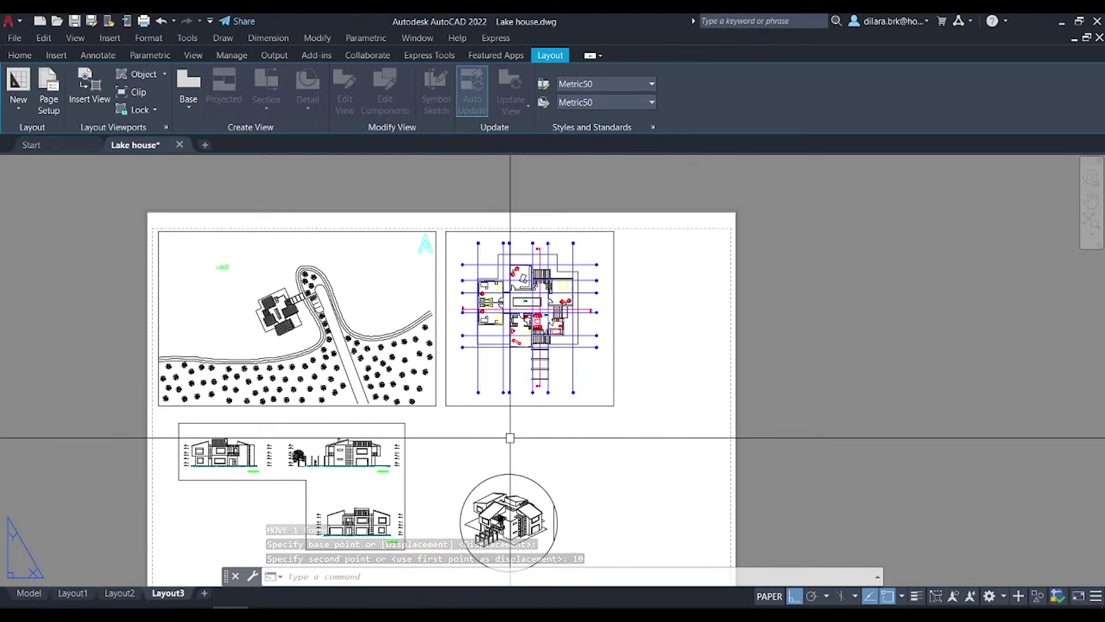
middle_drag(509, 437, 596, 366)
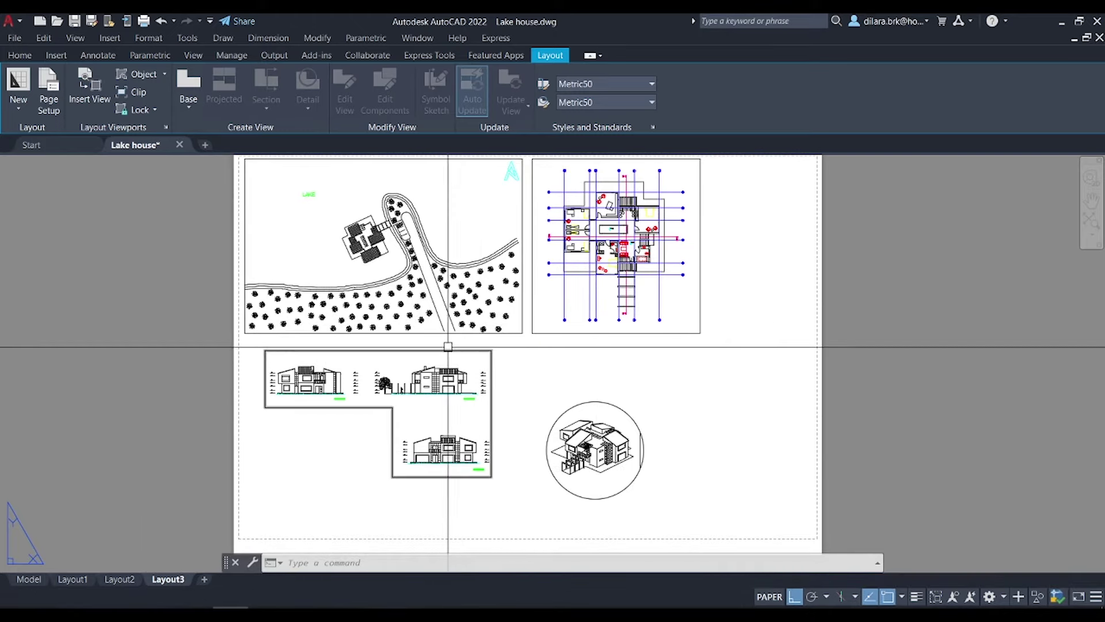
Set the L-shaped elevations viewport to 1:20 and move it further right
click(446, 349)
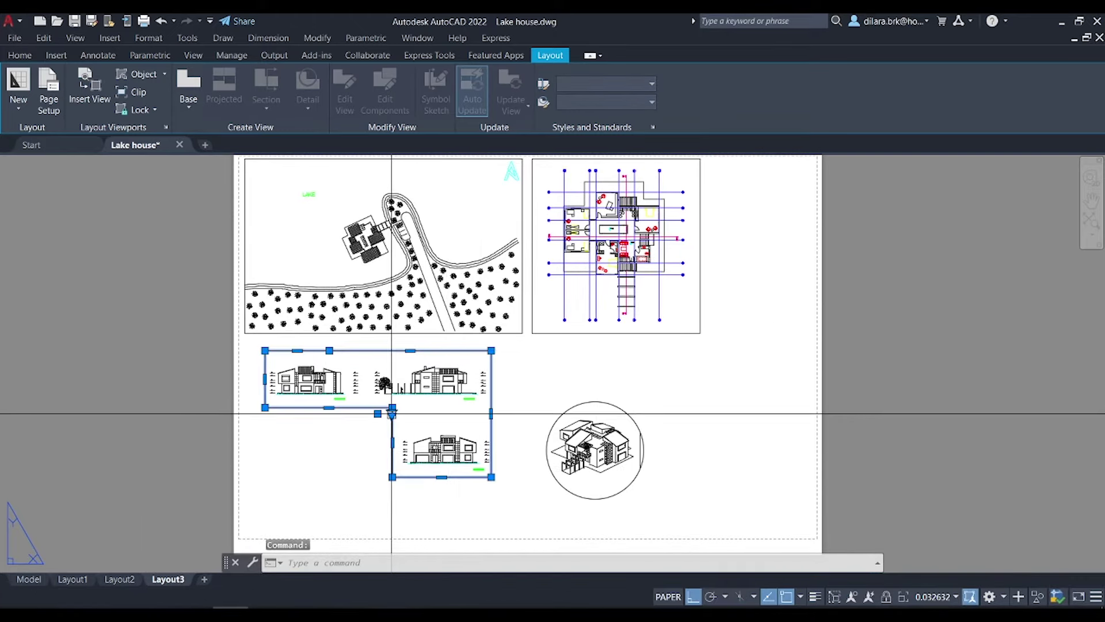
click(392, 413)
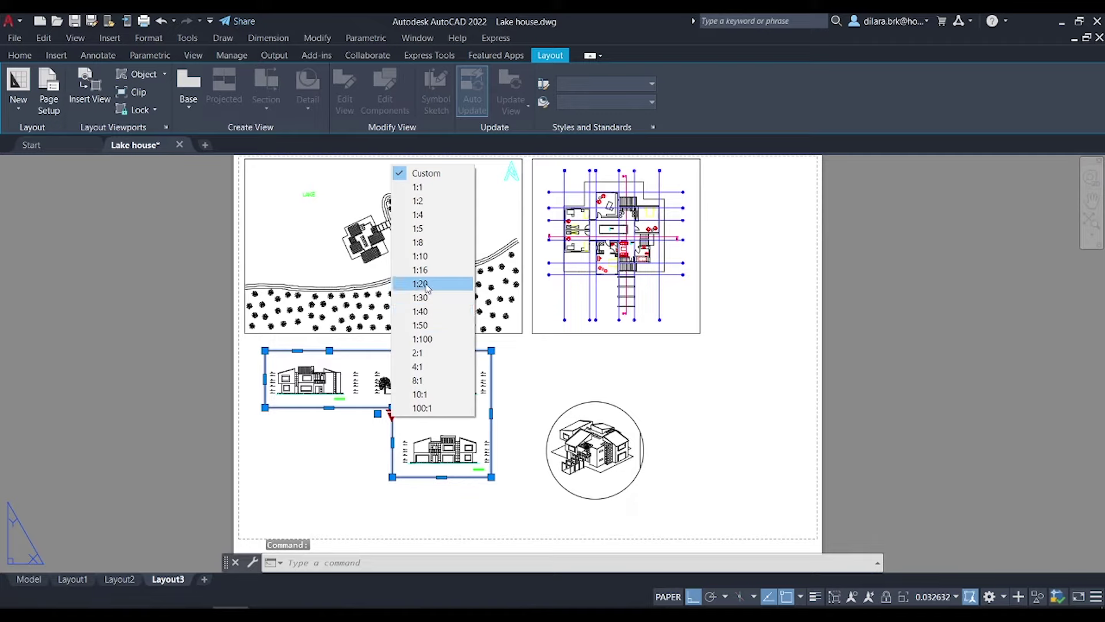
click(427, 286)
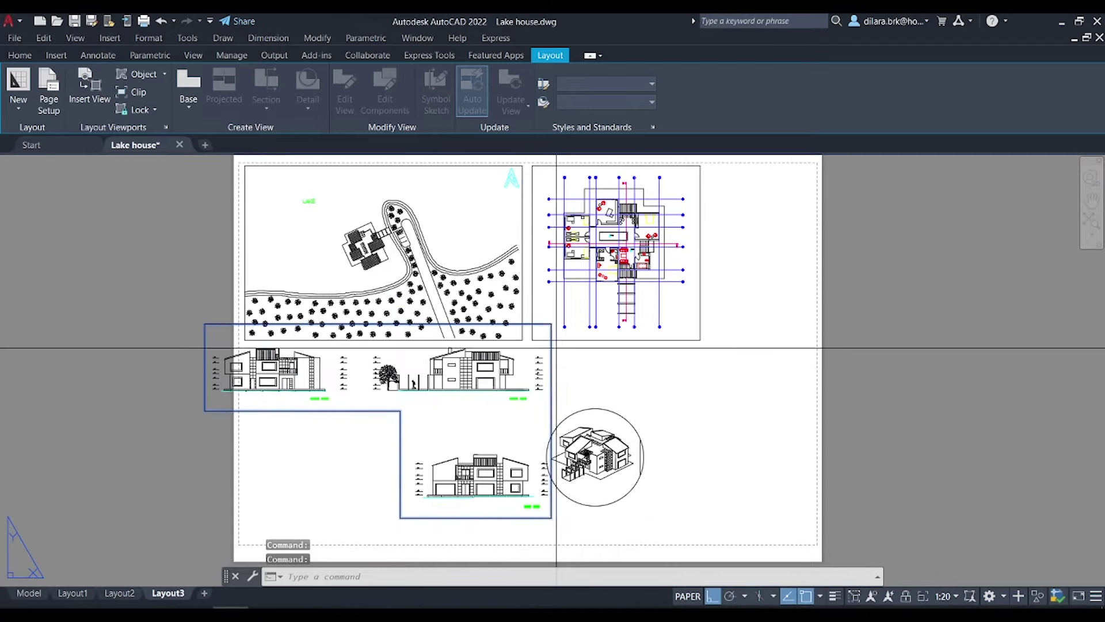
text(m)
key(Return)
click(551, 324)
click(701, 344)
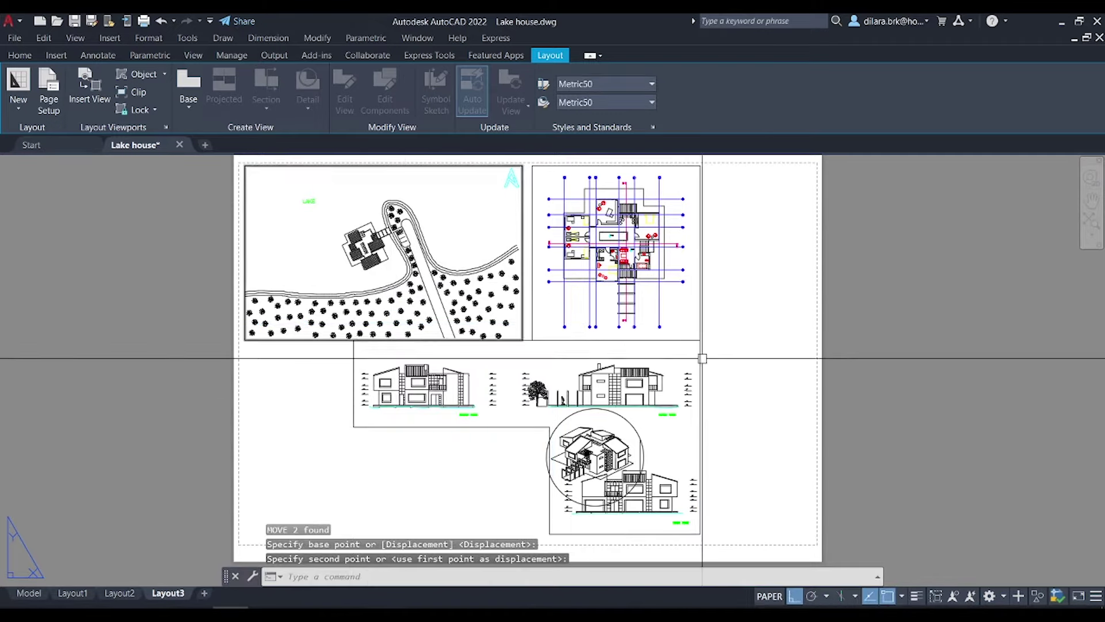
Move the circular isometric viewport to the lower left and erase the elevation viewports
click(593, 505)
text(m)
key(Return)
click(749, 444)
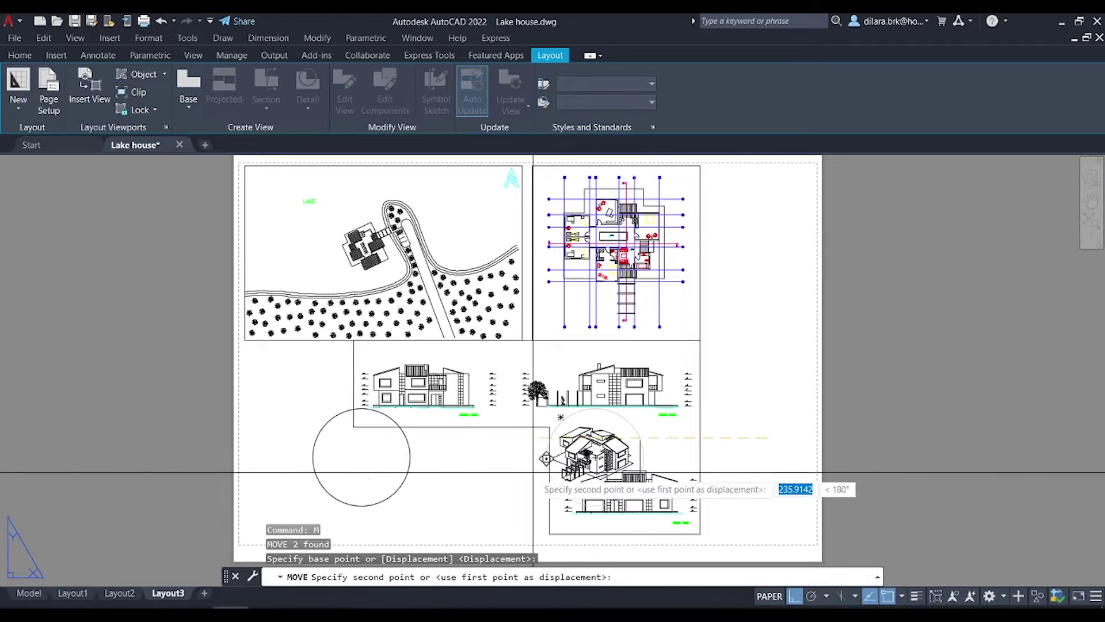
click(445, 480)
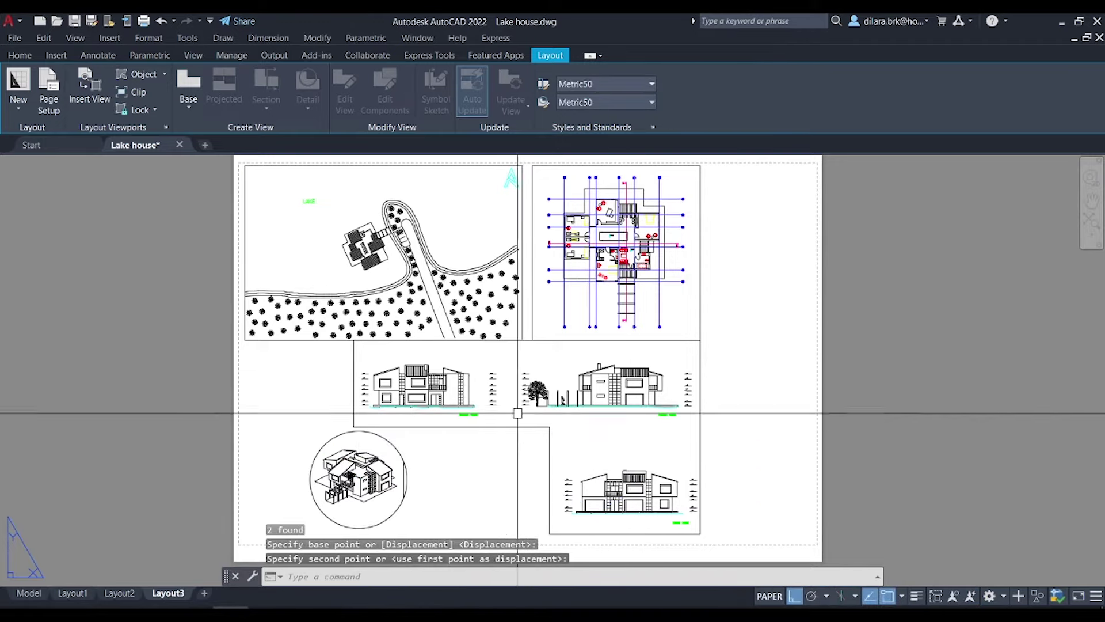
scroll(678, 478, down, 3)
text(e)
key(Return)
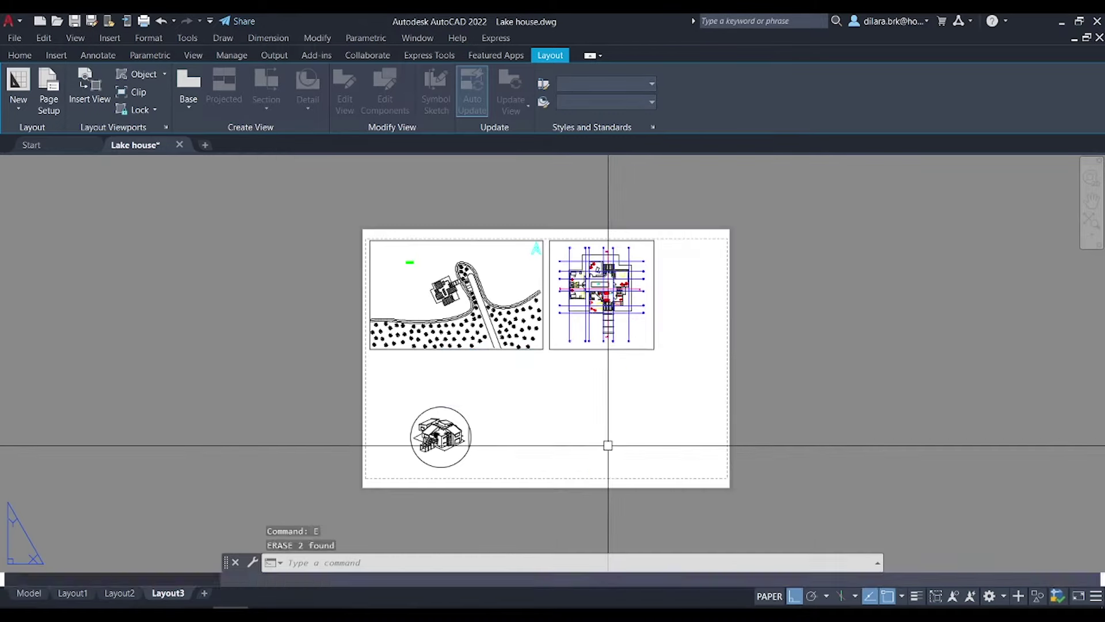
Draw a rectangular viewport below the site plan and frame a single house section inside it
scroll(488, 439, up, 2)
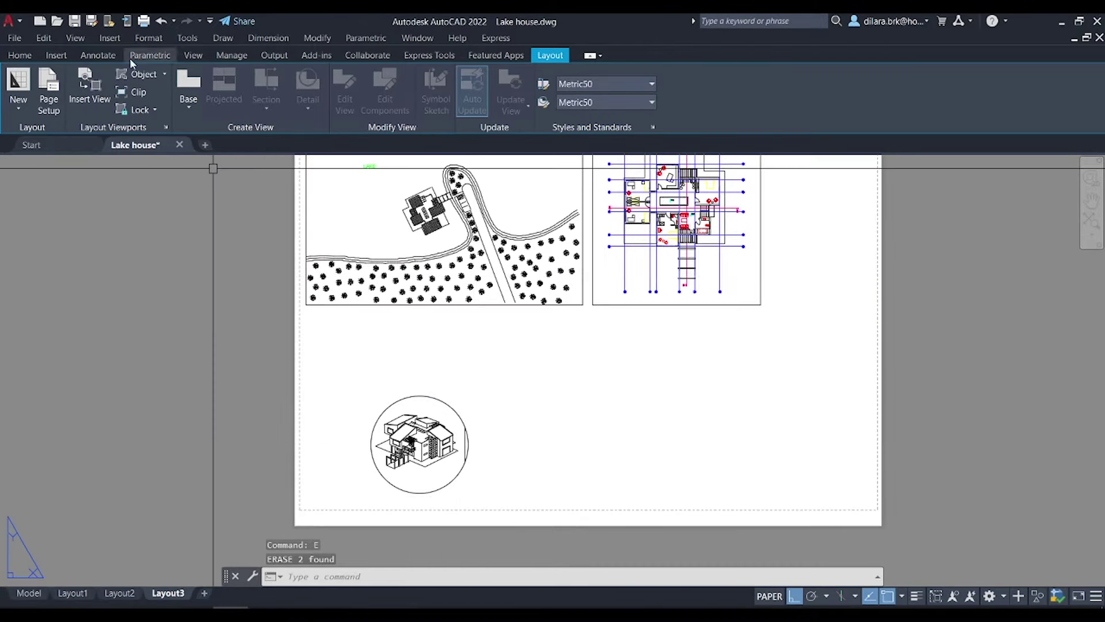
click(164, 74)
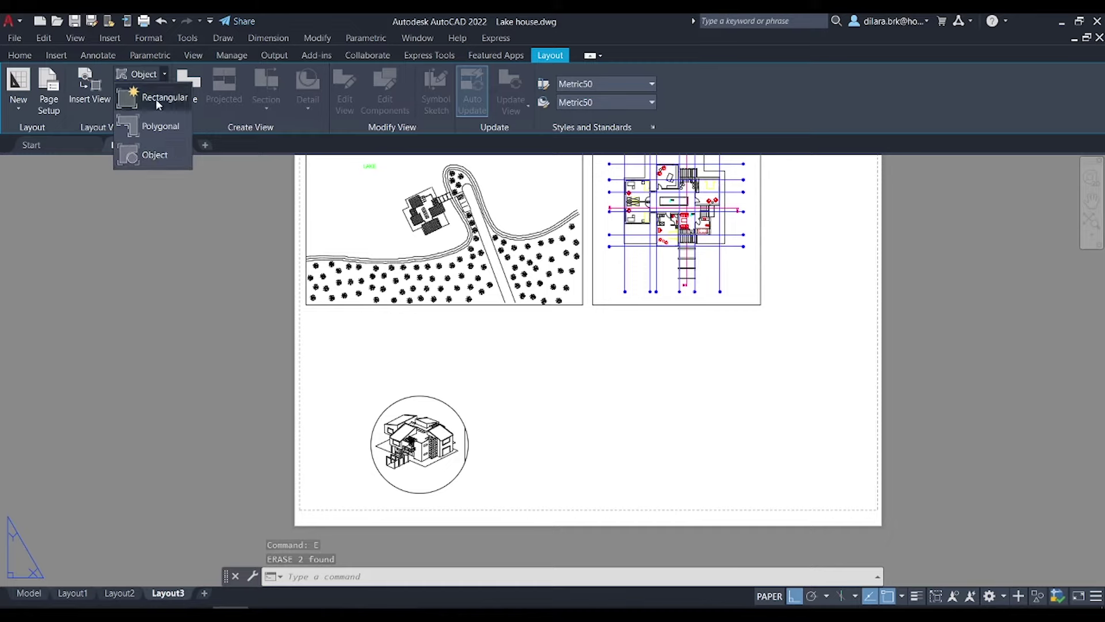
click(156, 99)
click(308, 315)
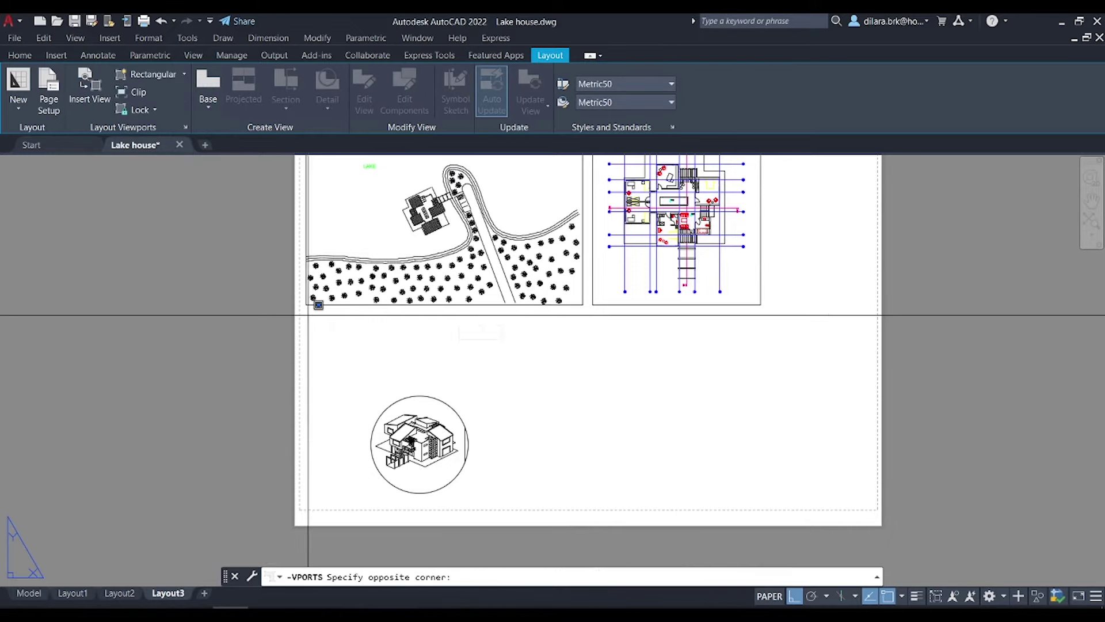
click(493, 382)
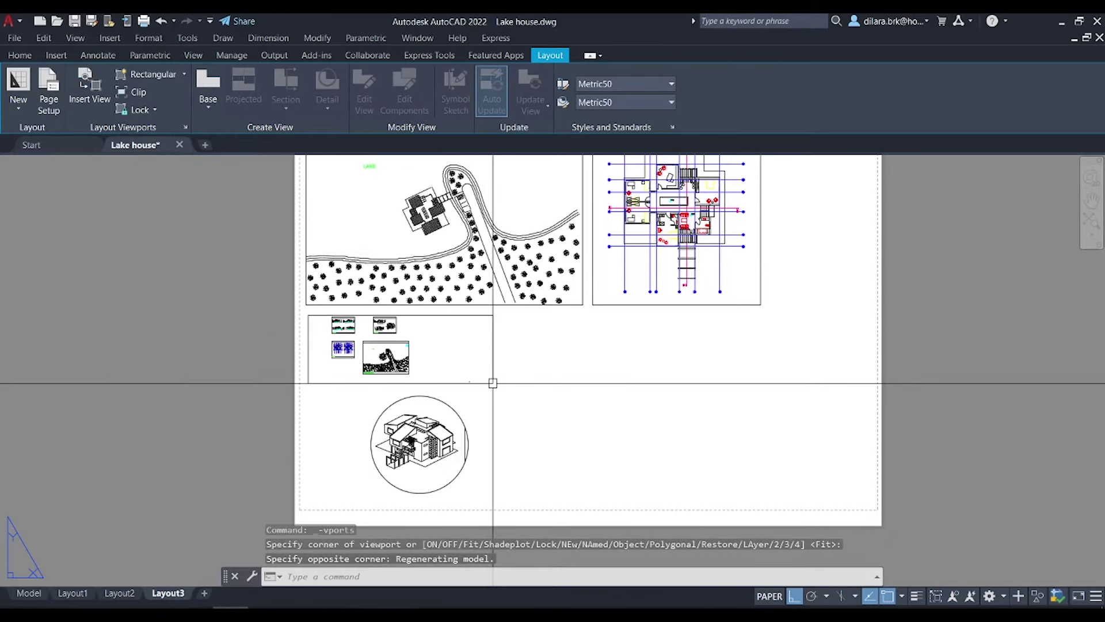
double_click(424, 342)
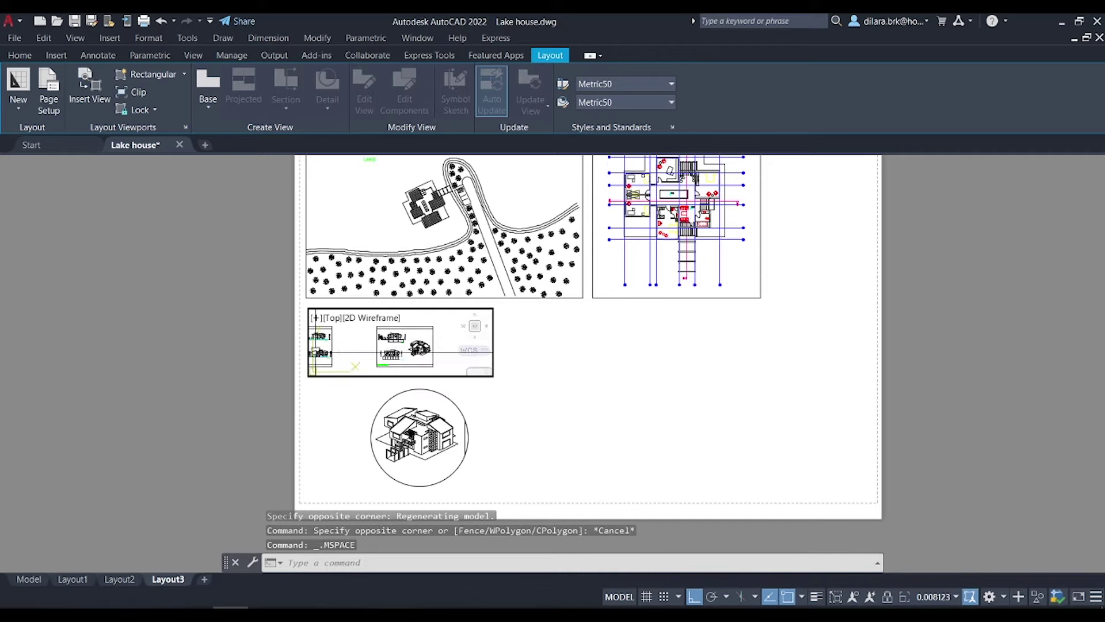
scroll(405, 326, up, 4)
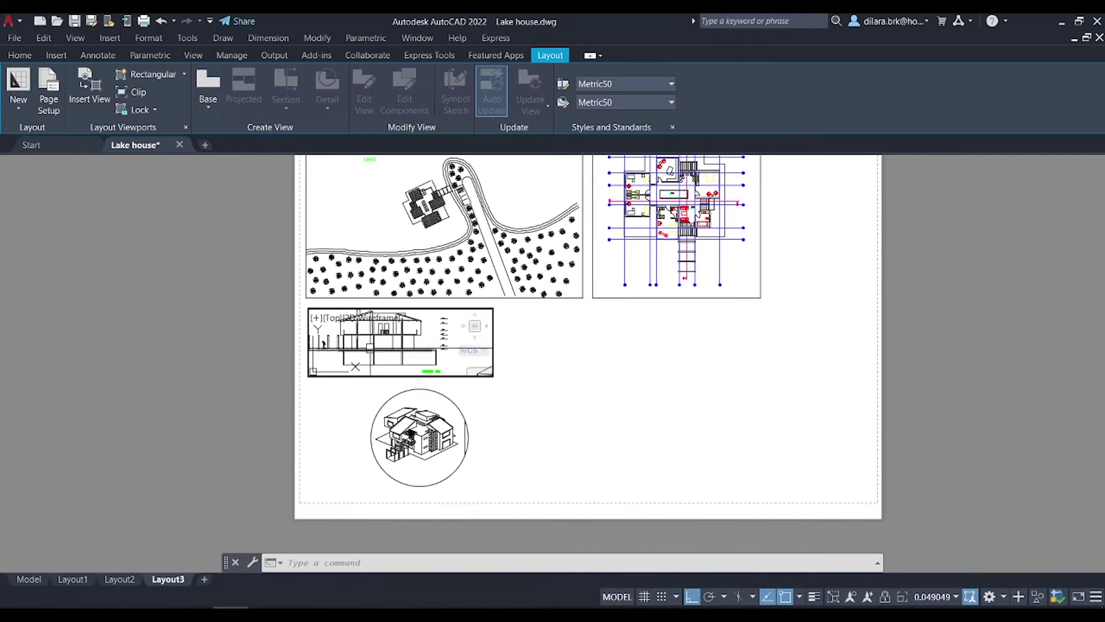
double_click(526, 363)
scroll(333, 340, up, 4)
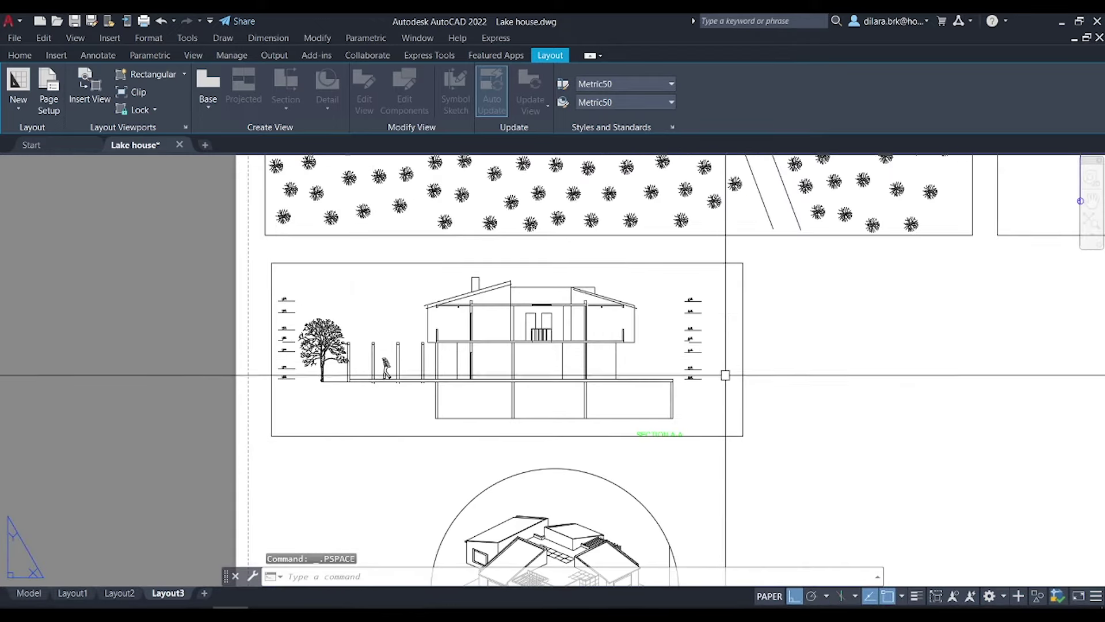
Raise the section viewport's bottom edge to shorten it
scroll(743, 380, up, 4)
click(689, 423)
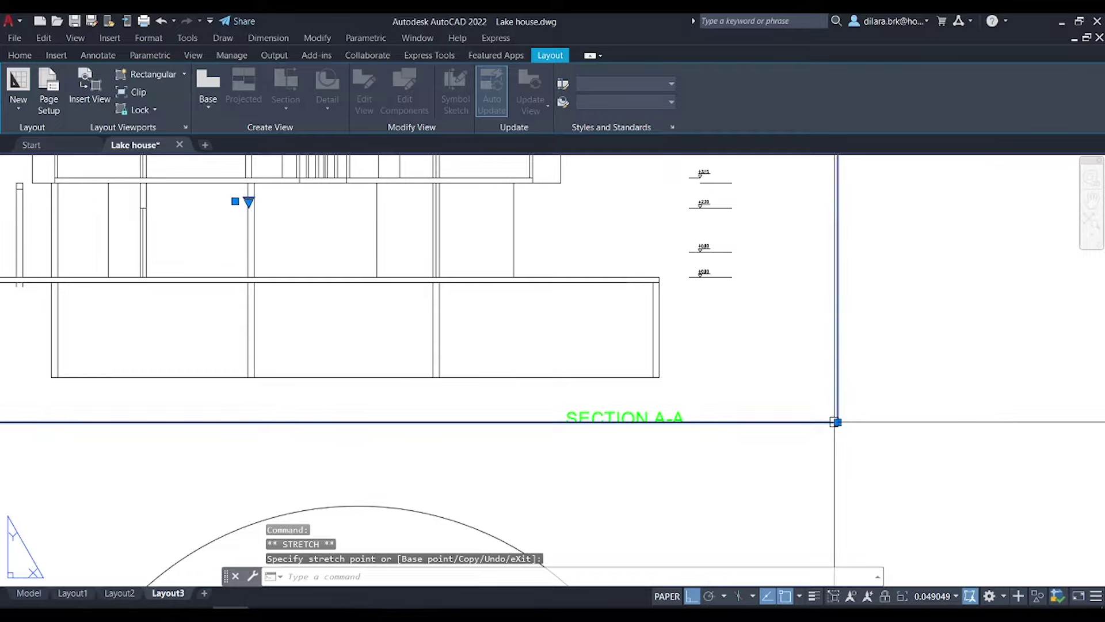
click(829, 397)
scroll(594, 349, down, 6)
middle_drag(594, 349, 547, 388)
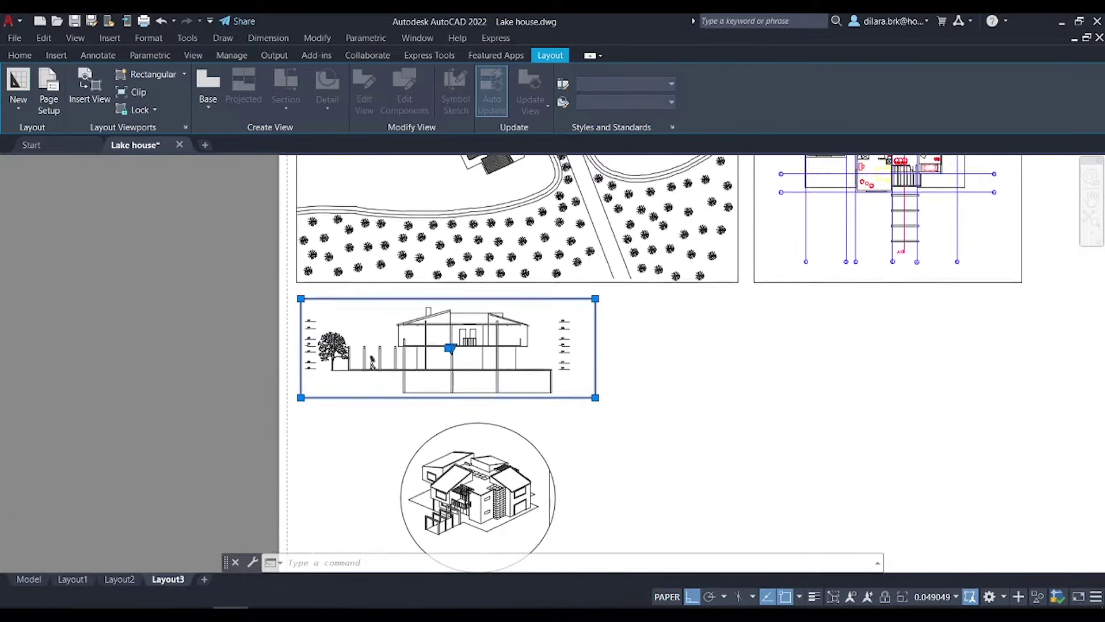
scroll(546, 387, down, 2)
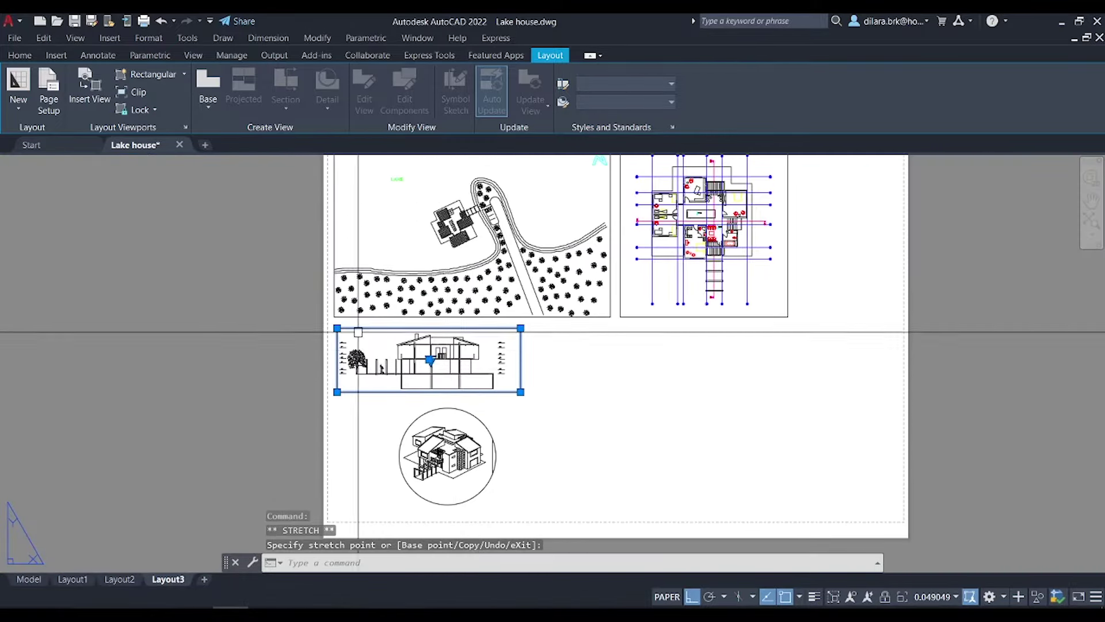
scroll(429, 362, up, 2)
Set the section viewport to 1:20 and move it under the site plan
click(434, 356)
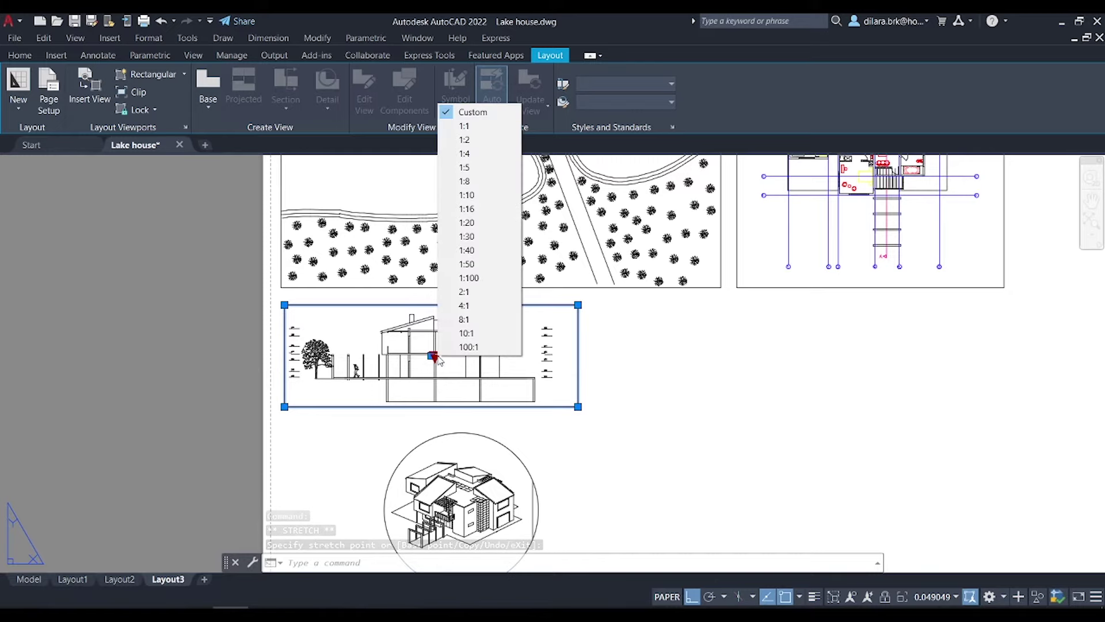
click(487, 224)
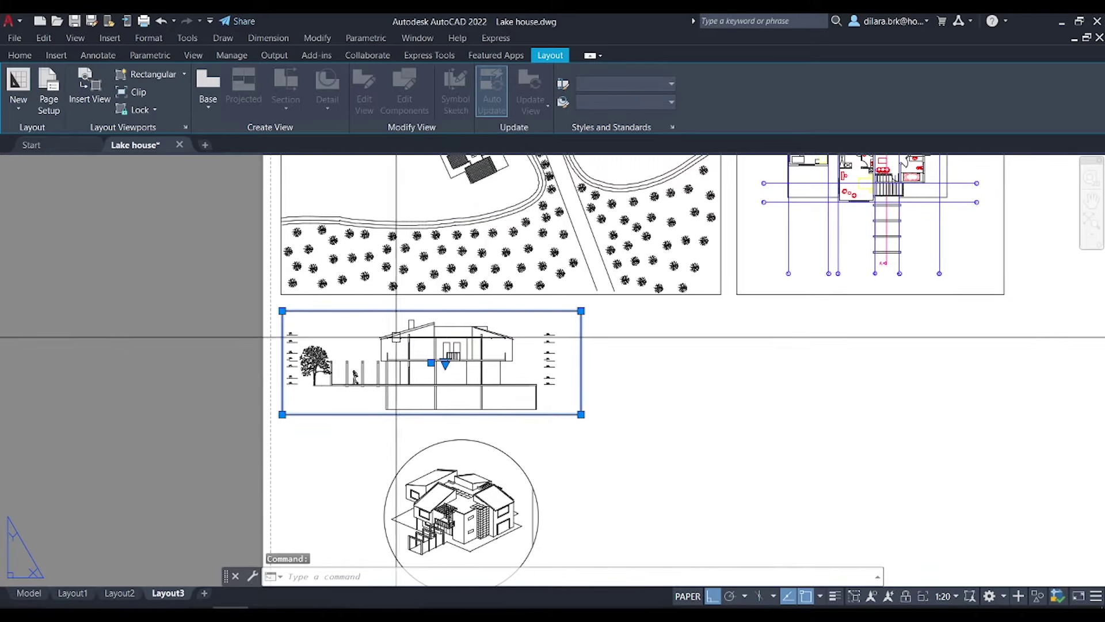
scroll(302, 314, up, 2)
scroll(276, 306, up, 2)
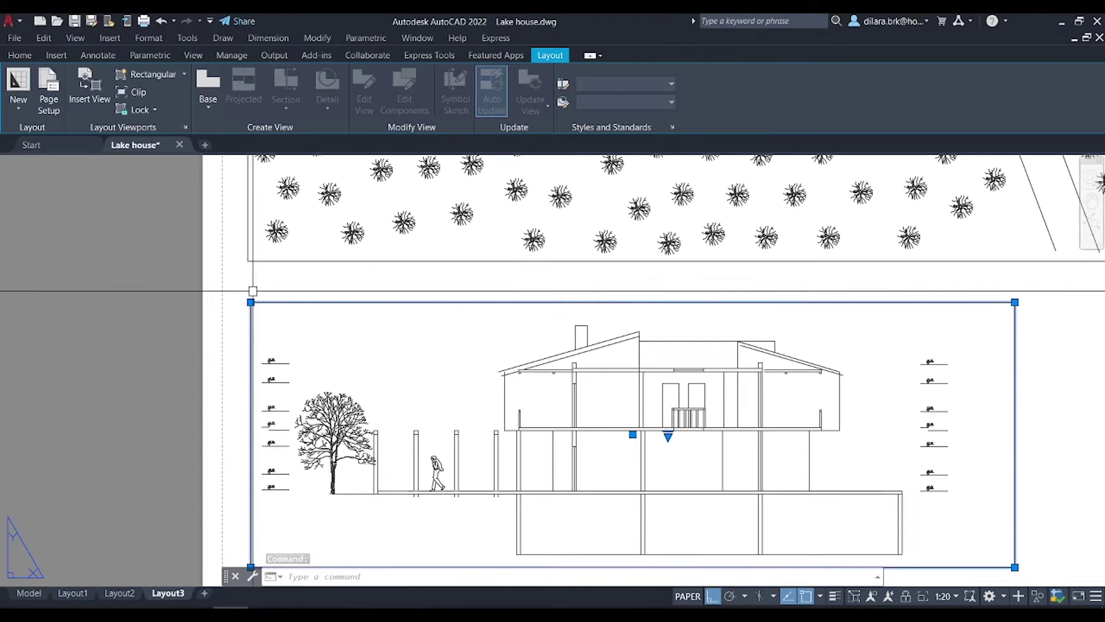
text(m)
key(Return)
click(250, 302)
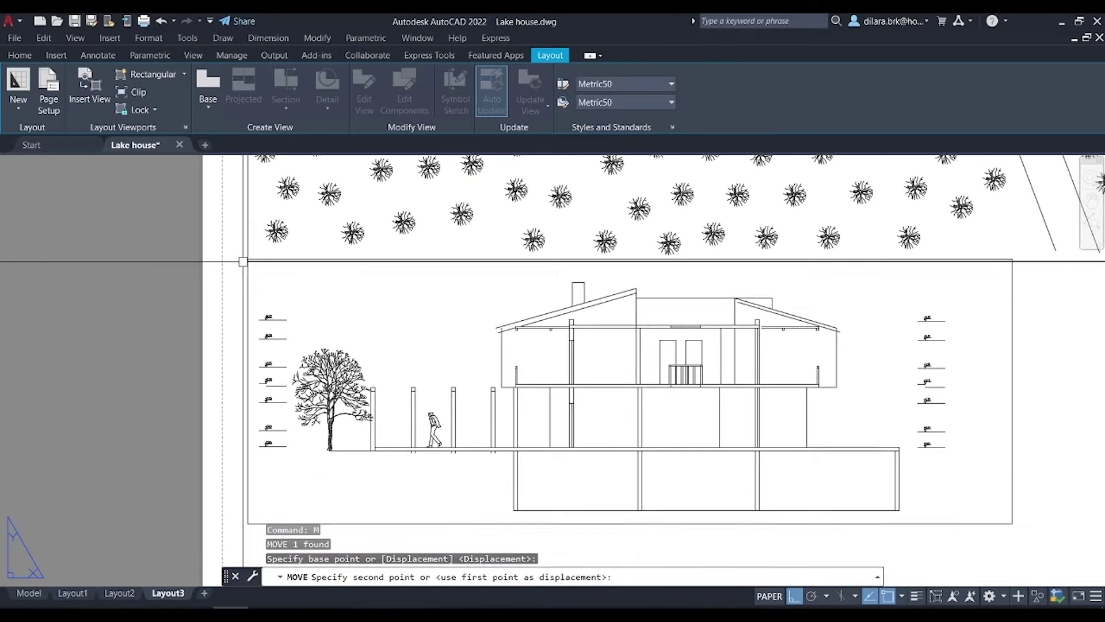
click(243, 262)
Shift the section viewport a further 10 units into place, then reselect it
key(Return)
text(p)
key(Return)
key(Return)
scroll(249, 236, up, 5)
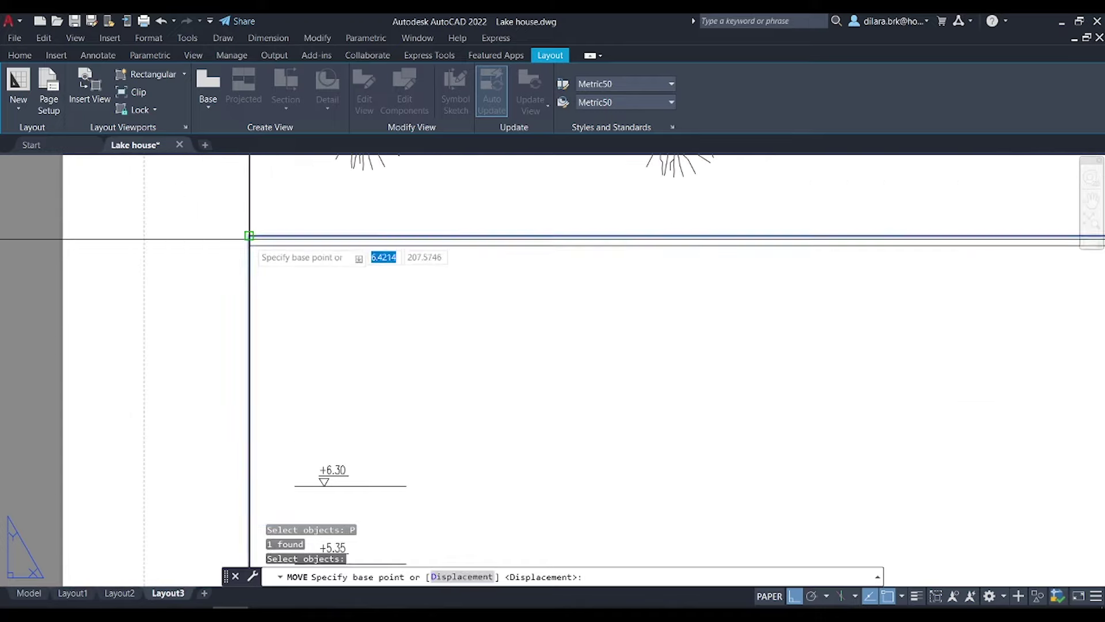
click(248, 235)
scroll(259, 235, down, 4)
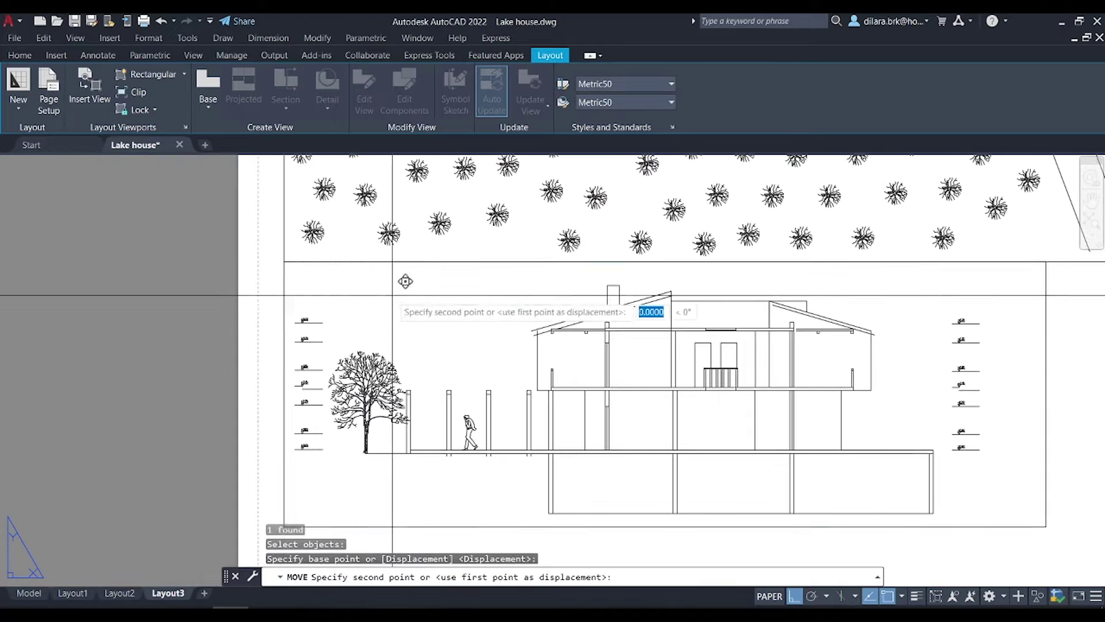
key(Return)
scroll(413, 337, down, 4)
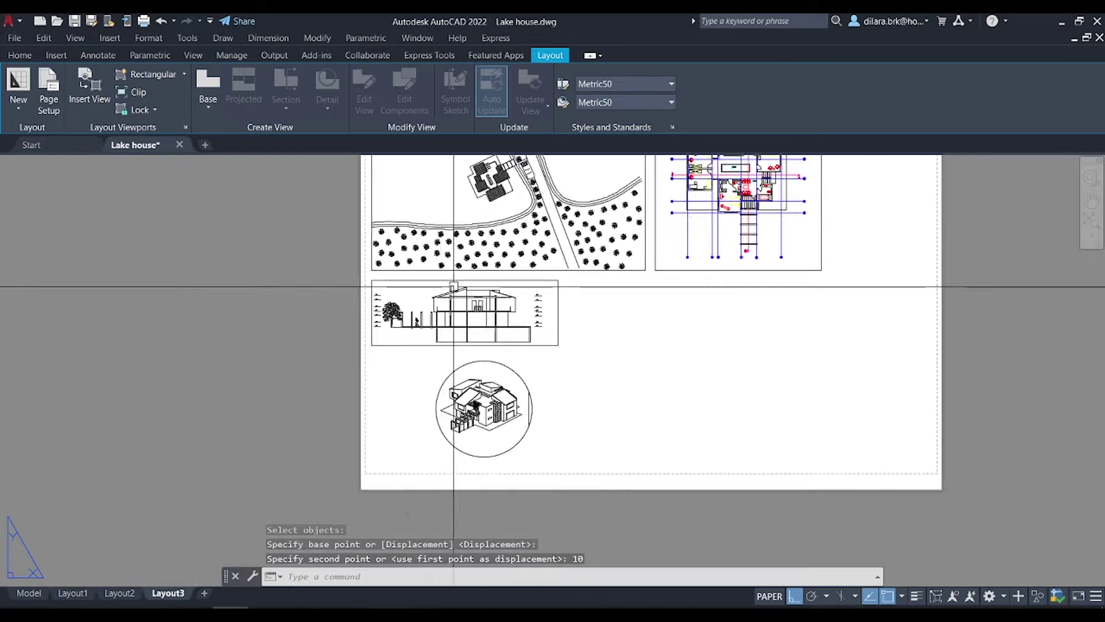
scroll(437, 323, up, 1)
scroll(457, 338, up, 1)
middle_drag(458, 338, 358, 387)
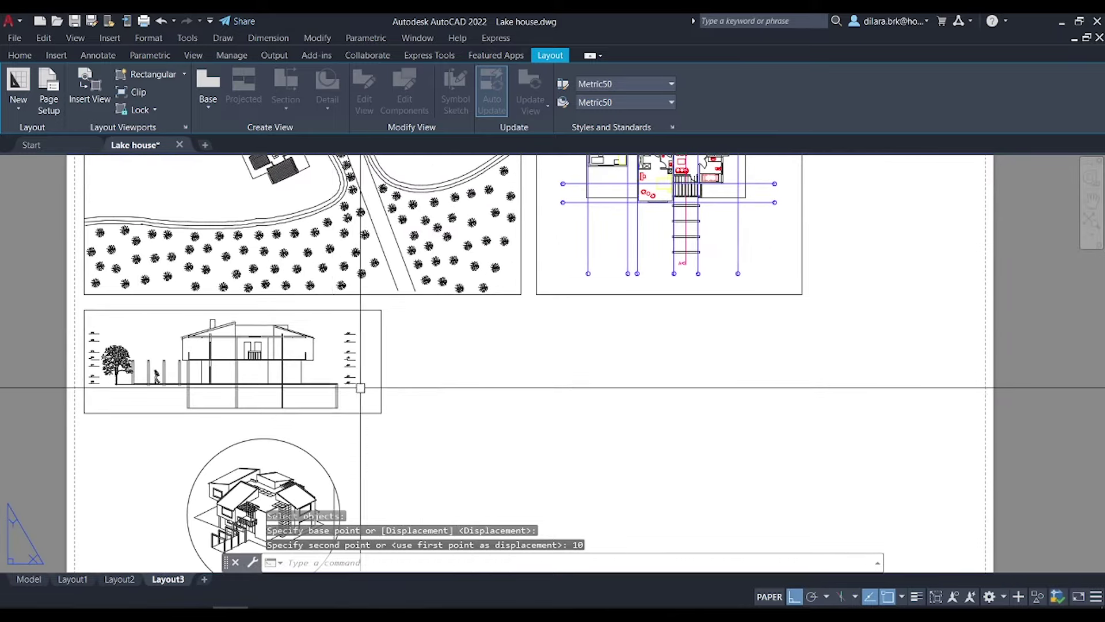
click(316, 312)
text(C)
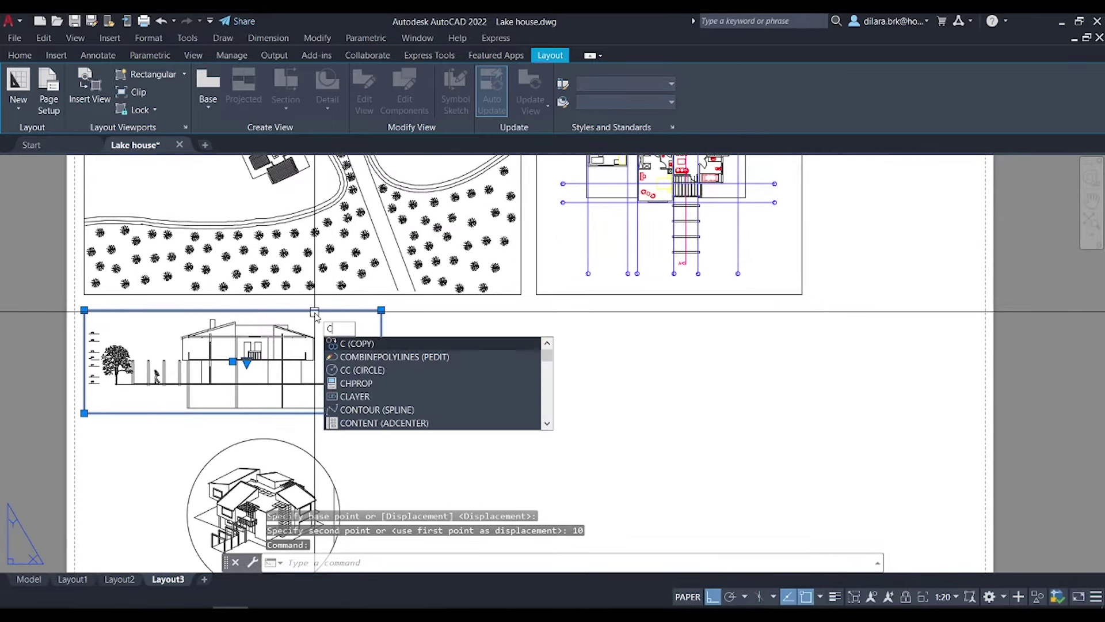
Copy the section viewport to the right and pan the copy to frame the staircase section
key(Return)
click(85, 310)
click(381, 310)
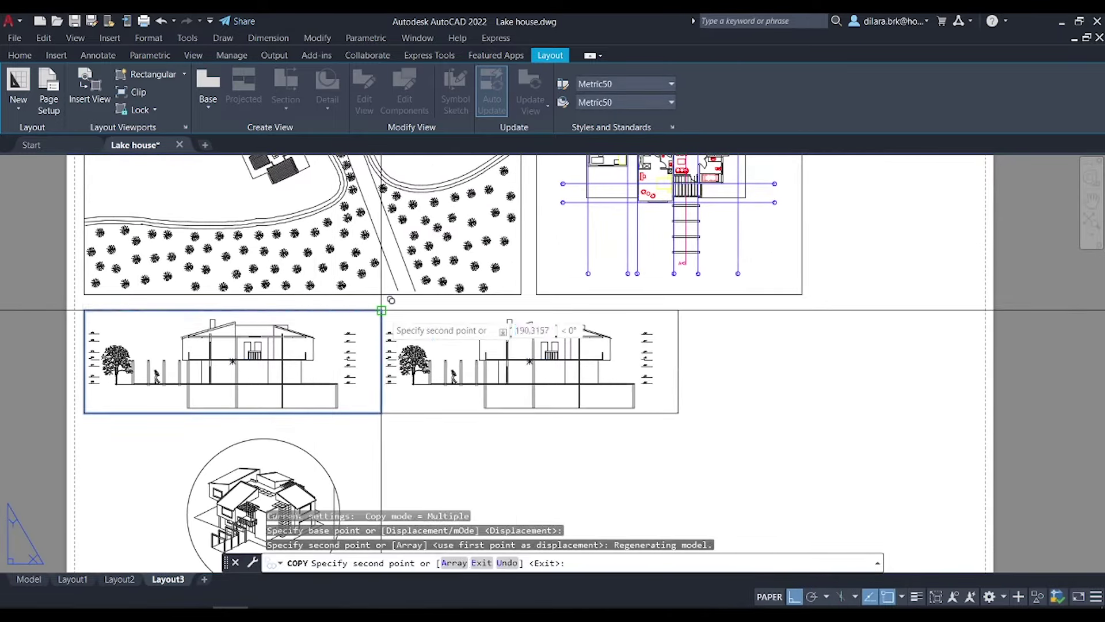
key(Escape)
double_click(623, 353)
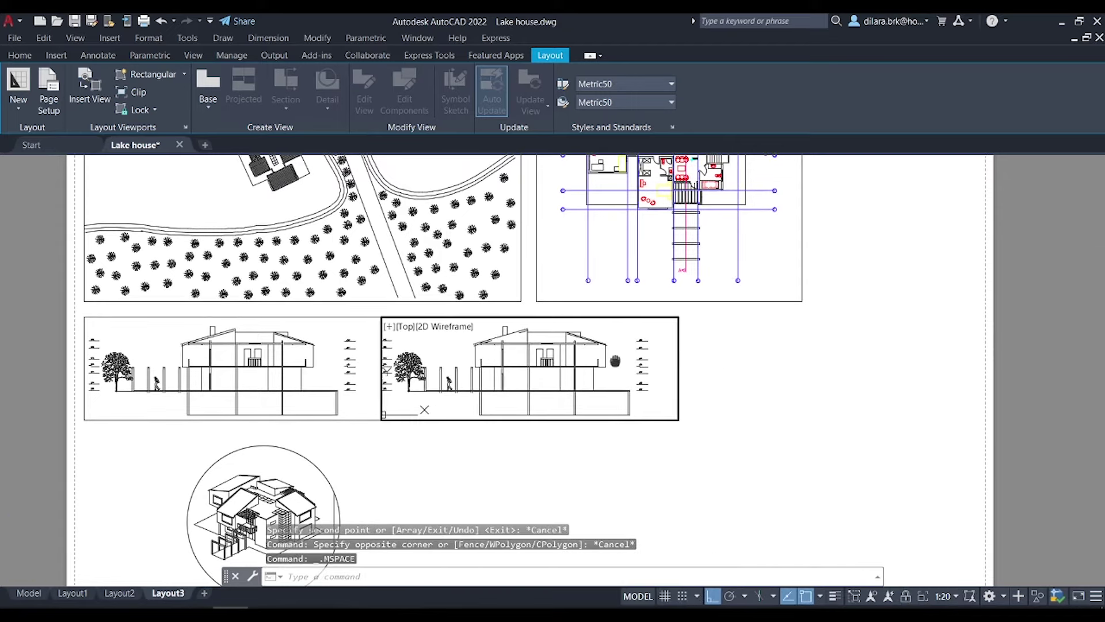
middle_drag(614, 361, 515, 370)
middle_drag(611, 315, 530, 368)
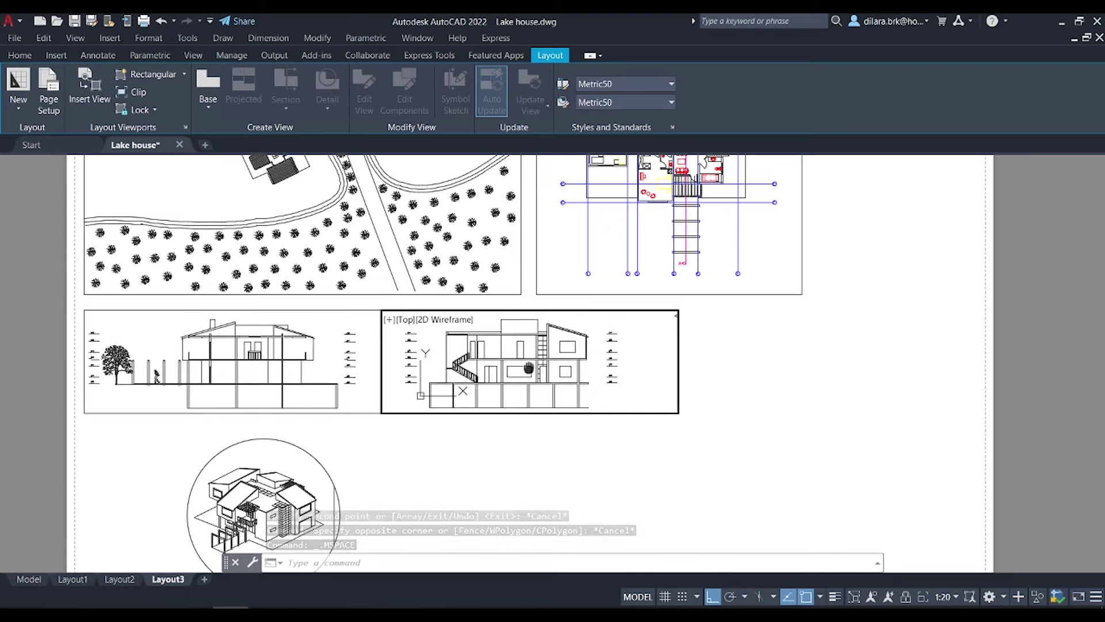
double_click(747, 394)
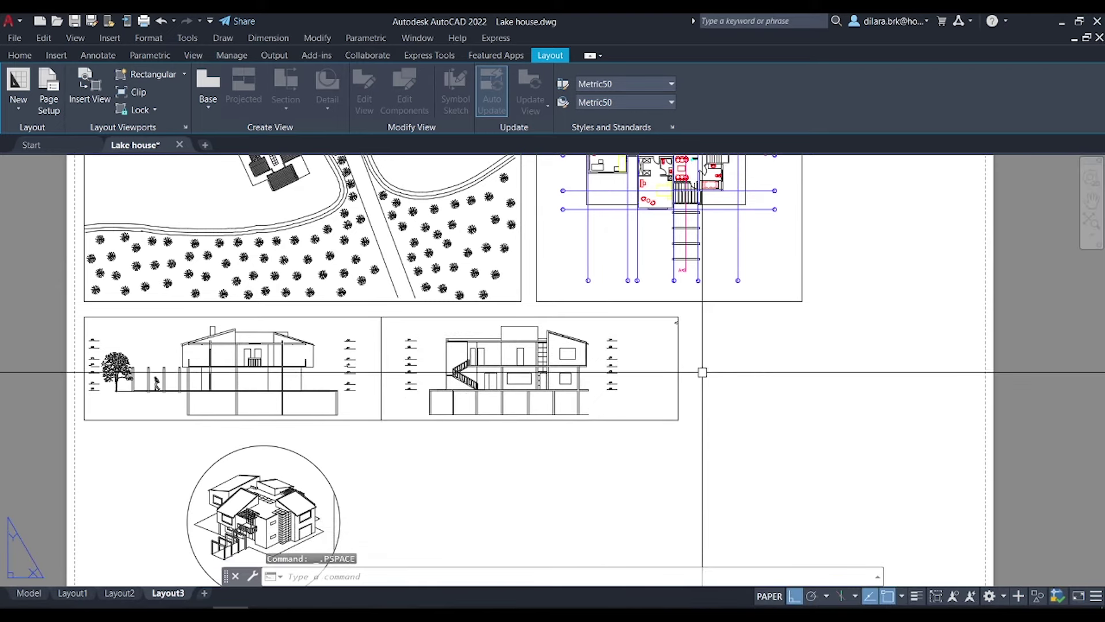
Shift the second section viewport 10 units right to leave a gap
click(679, 357)
click(678, 420)
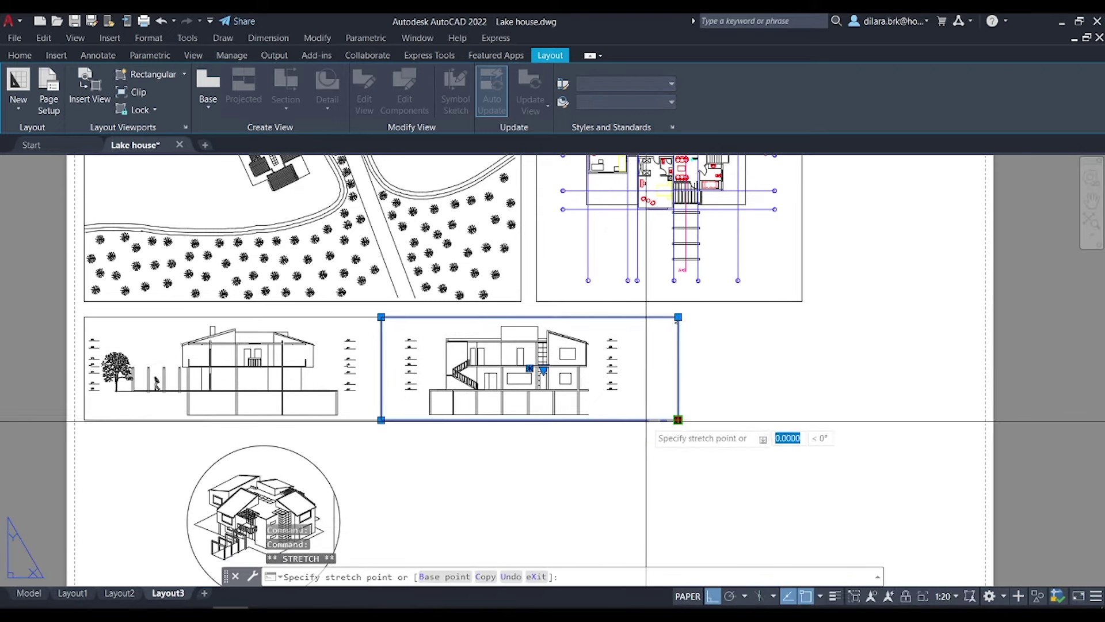
key(Escape)
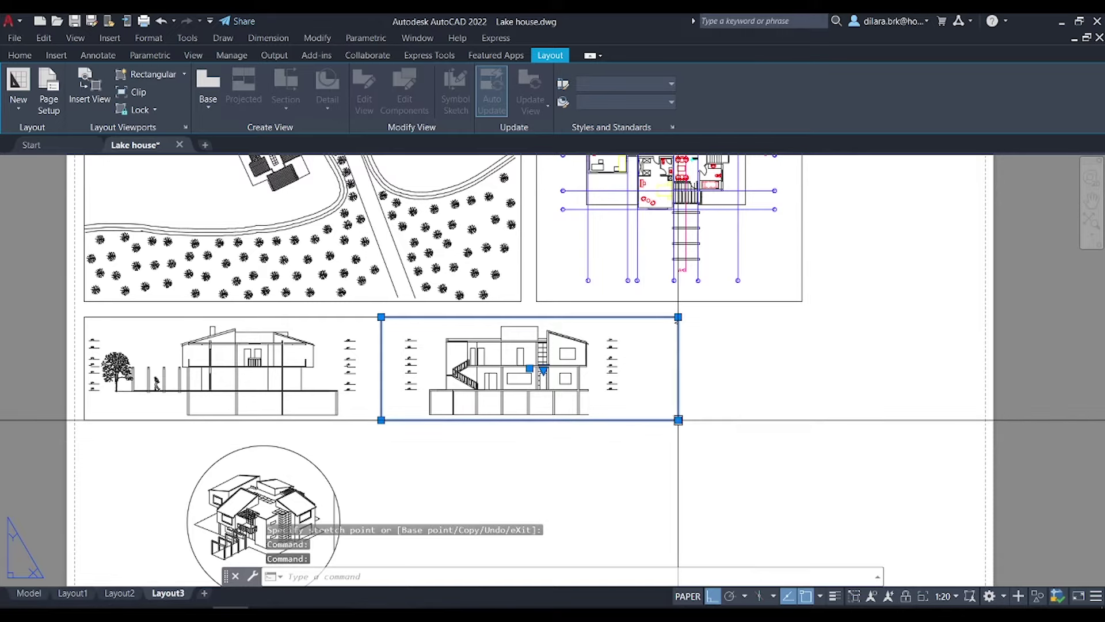
click(678, 420)
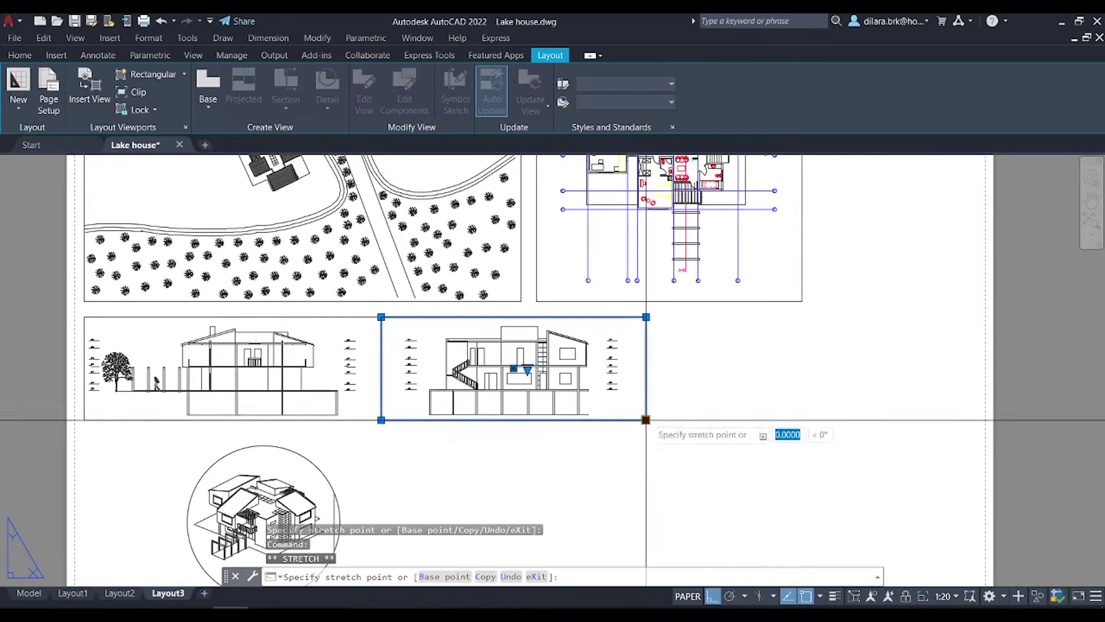
key(Escape)
text(M)
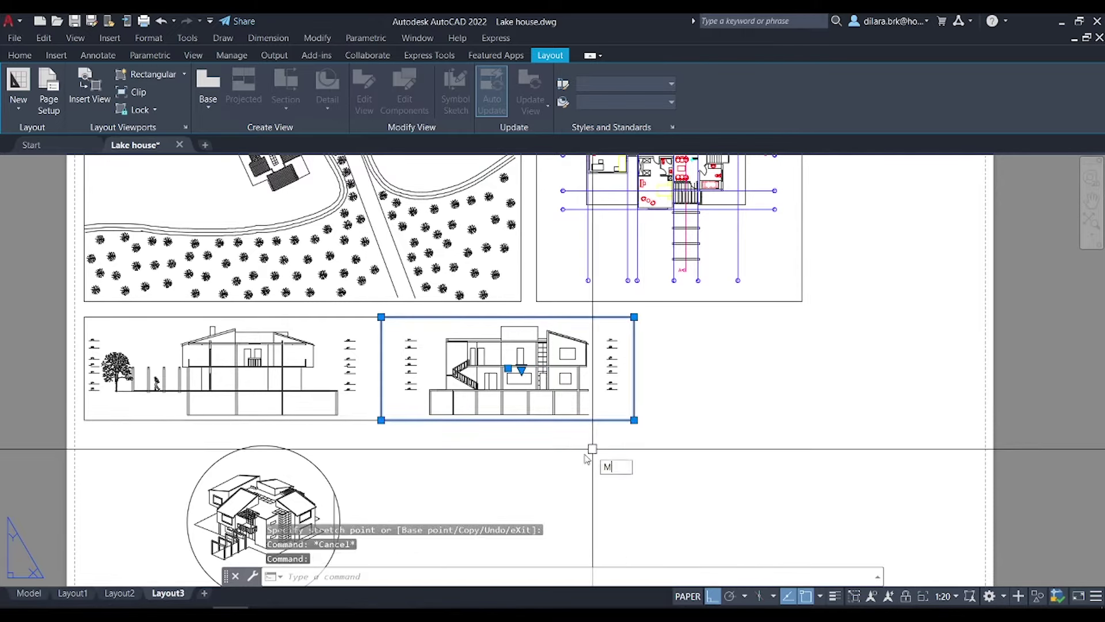
key(Return)
click(582, 458)
key(Return)
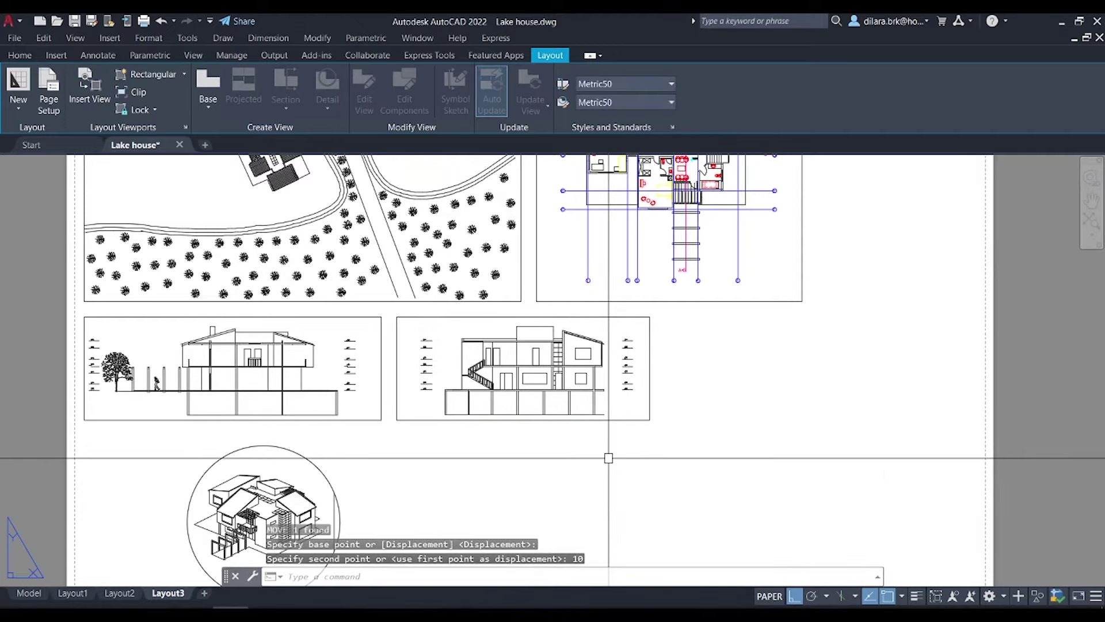
Set the circular isometric viewport's scale to 1:20
scroll(545, 326, down, 4)
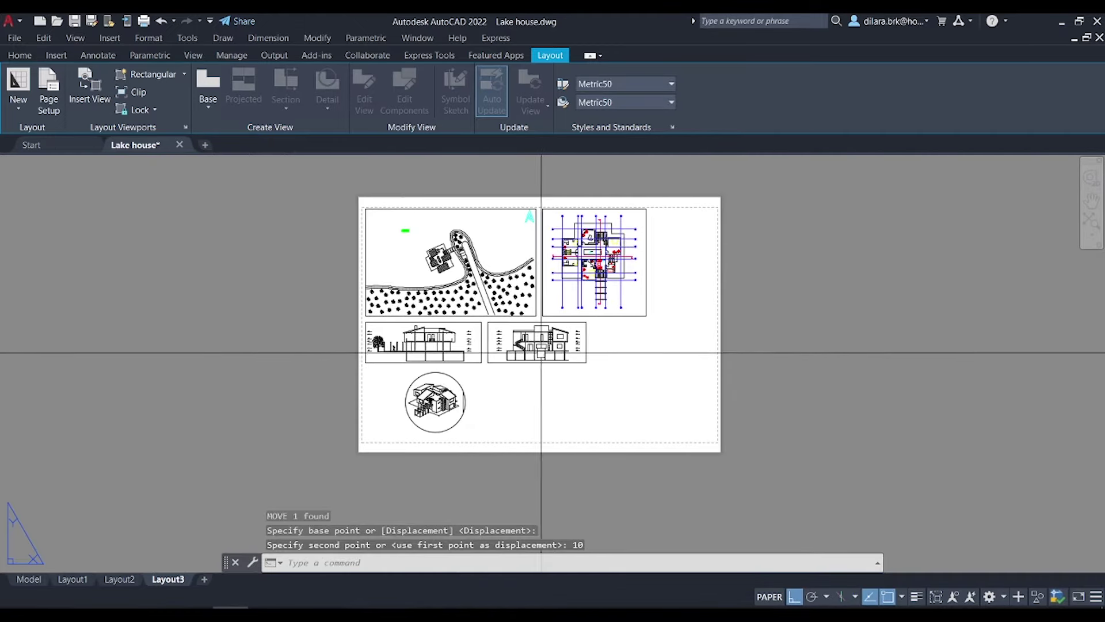
scroll(451, 370, up, 4)
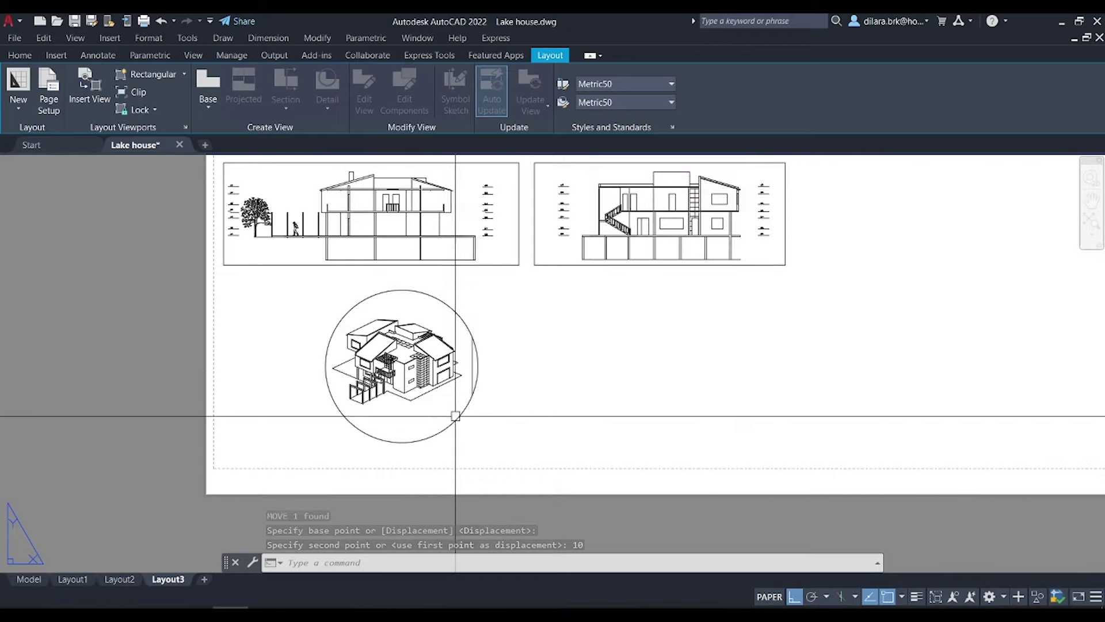
click(473, 371)
scroll(473, 369, up, 4)
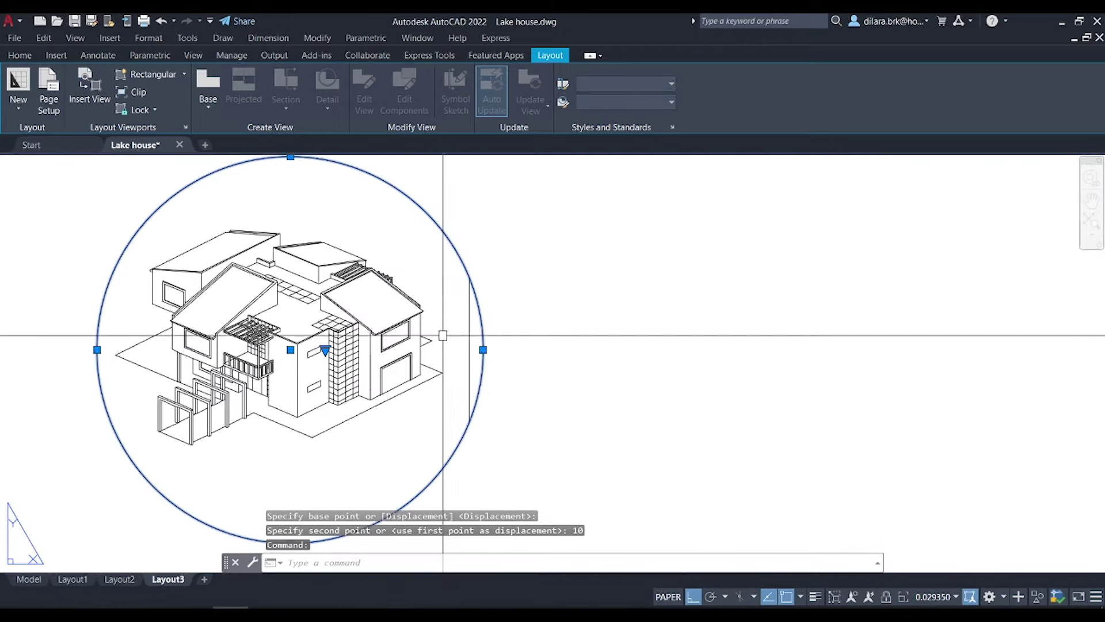
scroll(472, 362, down, 2)
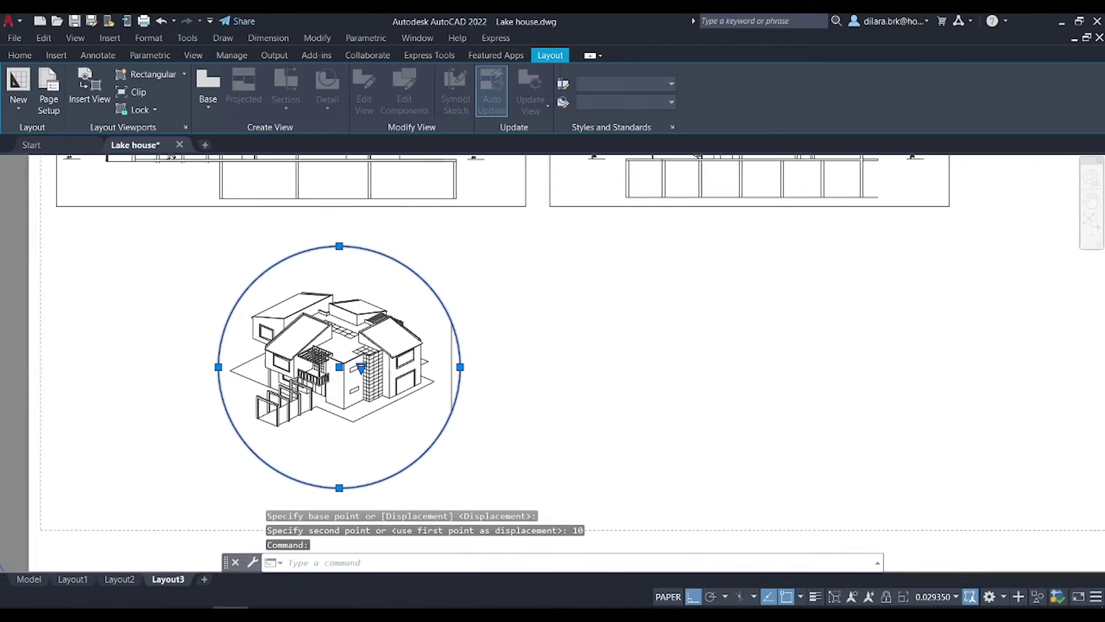
click(941, 595)
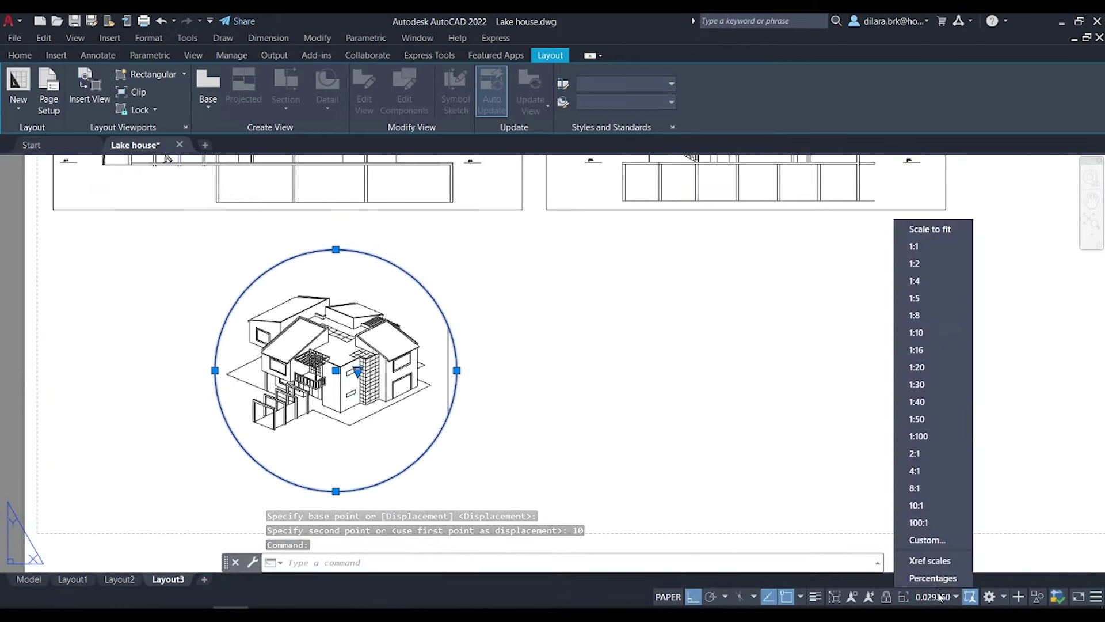
click(928, 374)
scroll(420, 431, down, 2)
scroll(501, 419, up, 1)
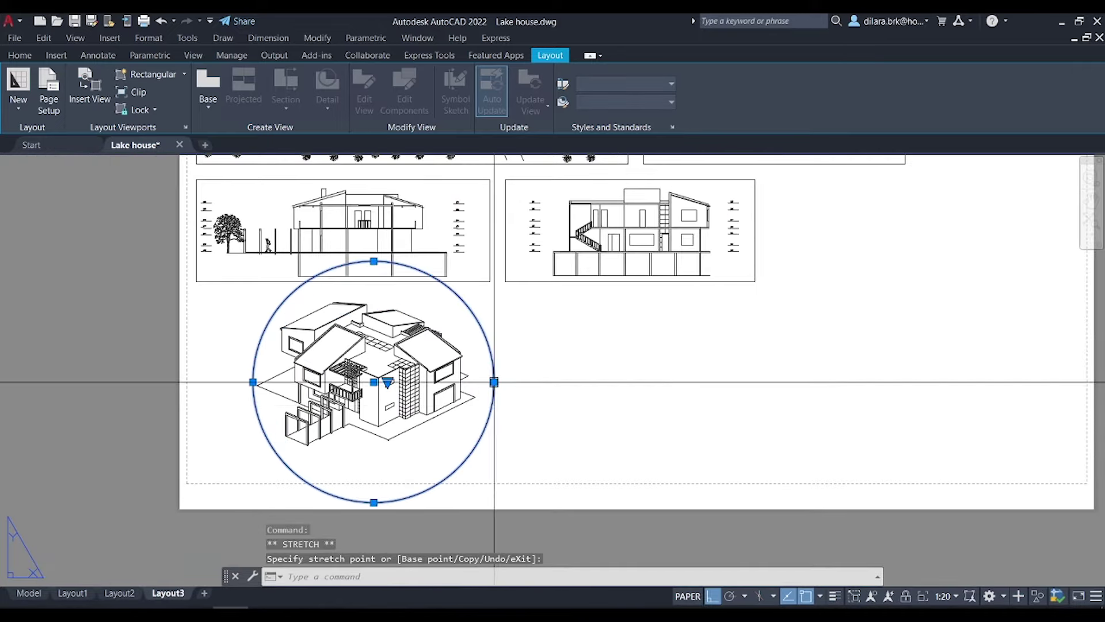
Adjust the circular viewport's edge, then move it to the sheet's bottom right
click(494, 381)
double_click(494, 382)
double_click(495, 368)
scroll(495, 367, down, 3)
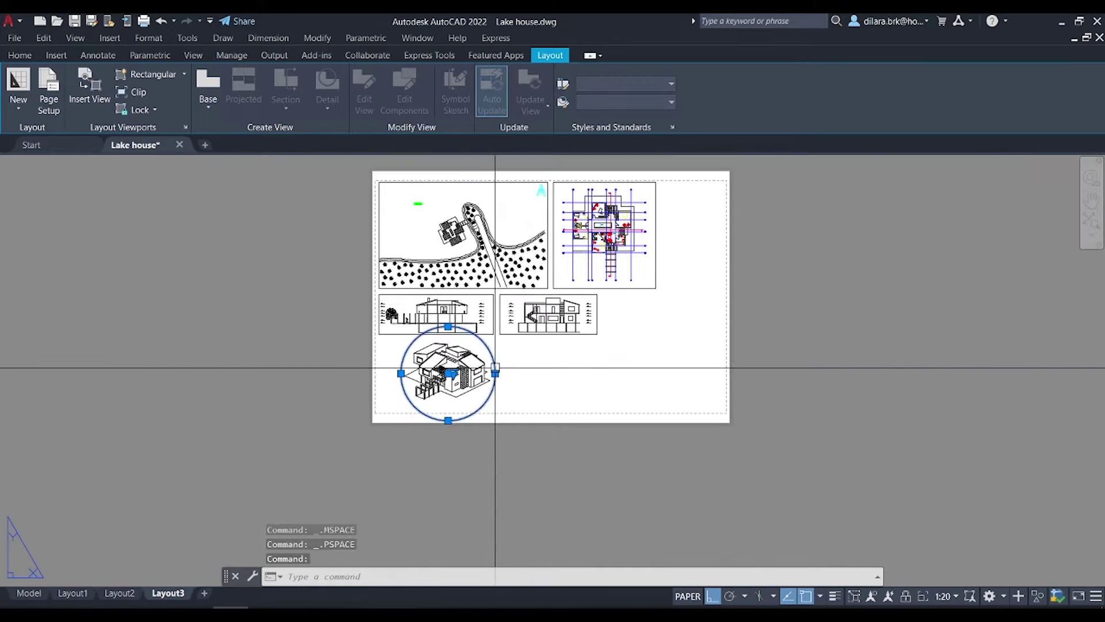
text(m)
key(Return)
click(495, 369)
click(730, 381)
key(Return)
click(550, 374)
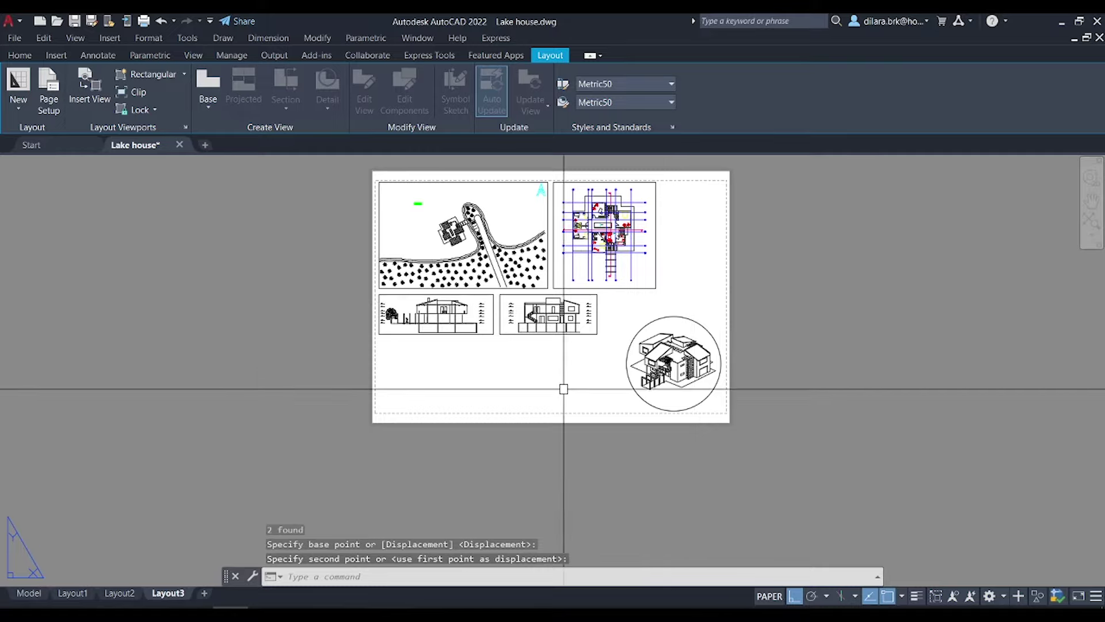
Copy the floor-plan viewport with CO, placing the copy below the original
scroll(564, 389, up, 2)
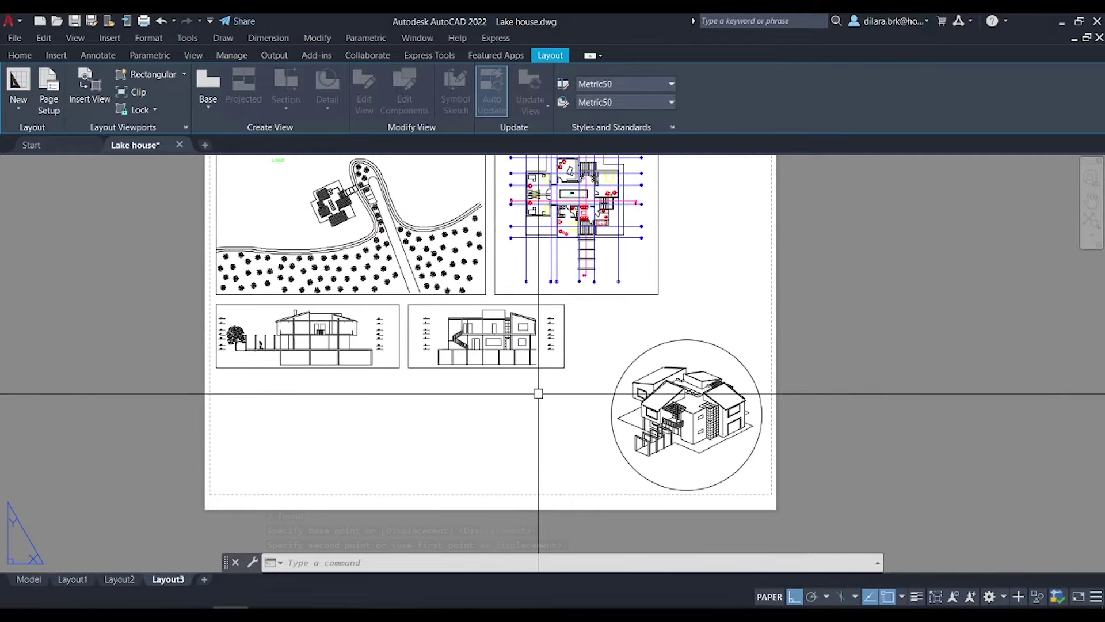
middle_drag(538, 394, 528, 450)
middle_drag(588, 354, 600, 293)
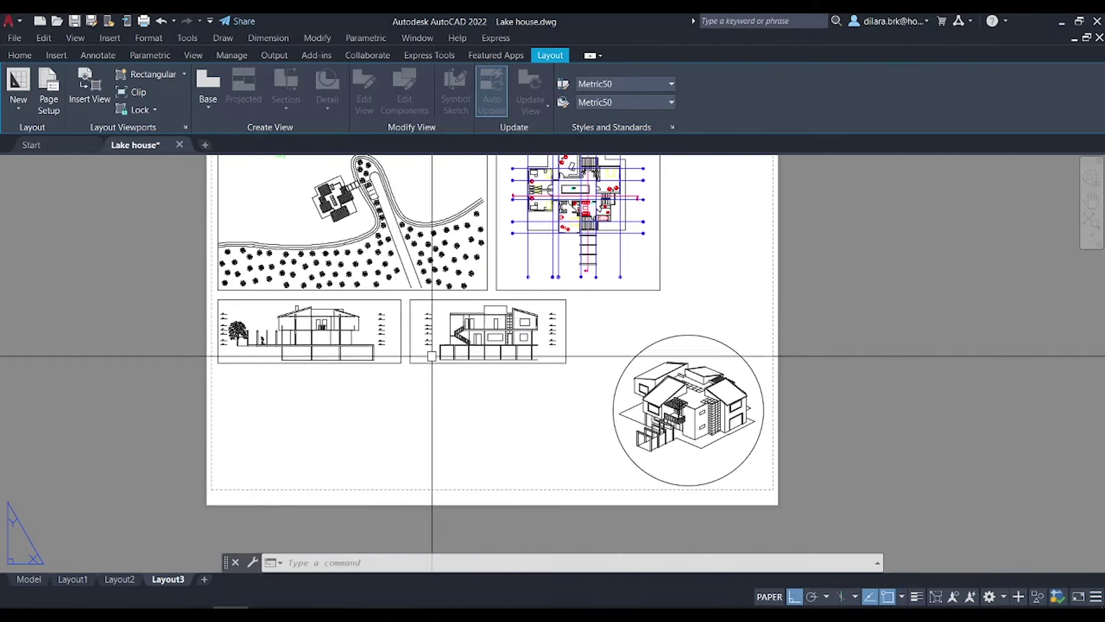
click(610, 286)
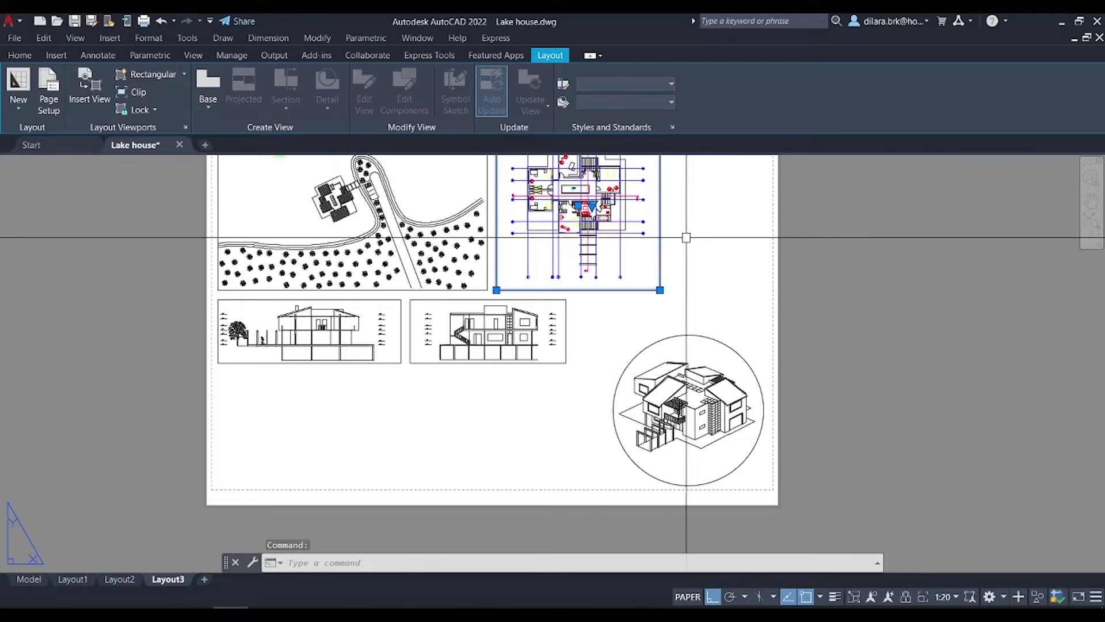
text(co)
key(Return)
click(707, 200)
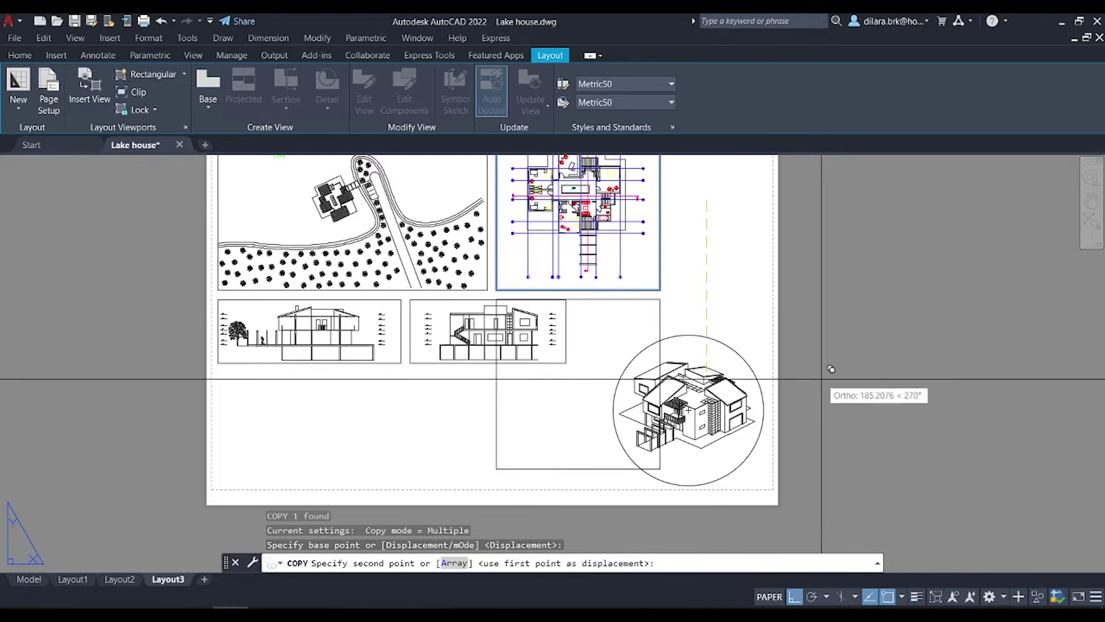
click(822, 378)
key(Escape)
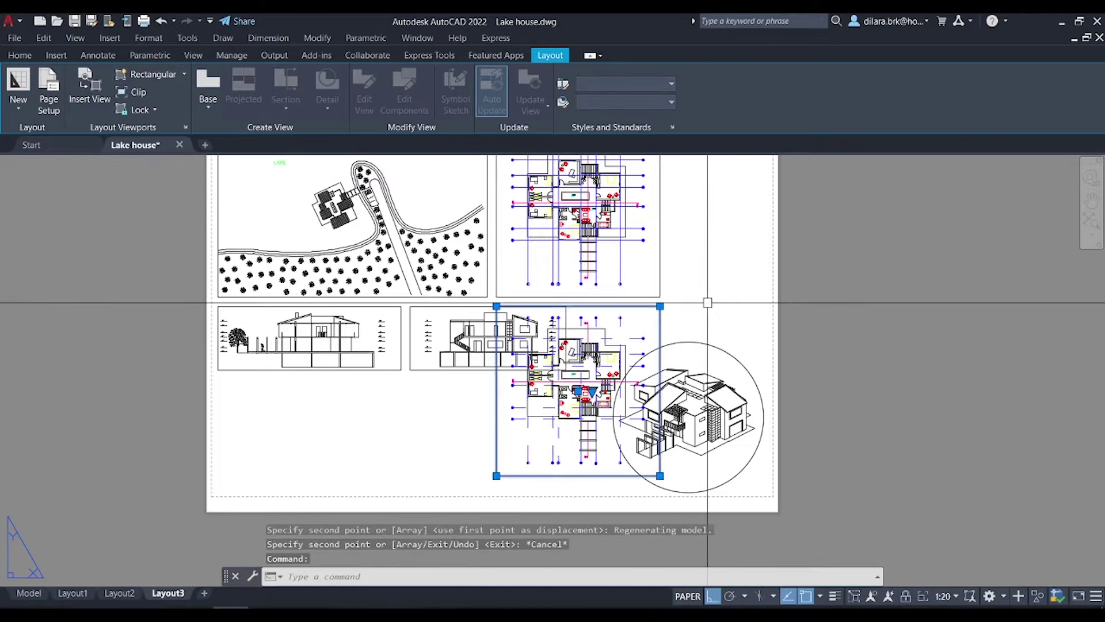
Move the copied viewport so it sits centred below the sections
text(m)
key(Return)
click(653, 318)
key(Return)
click(620, 325)
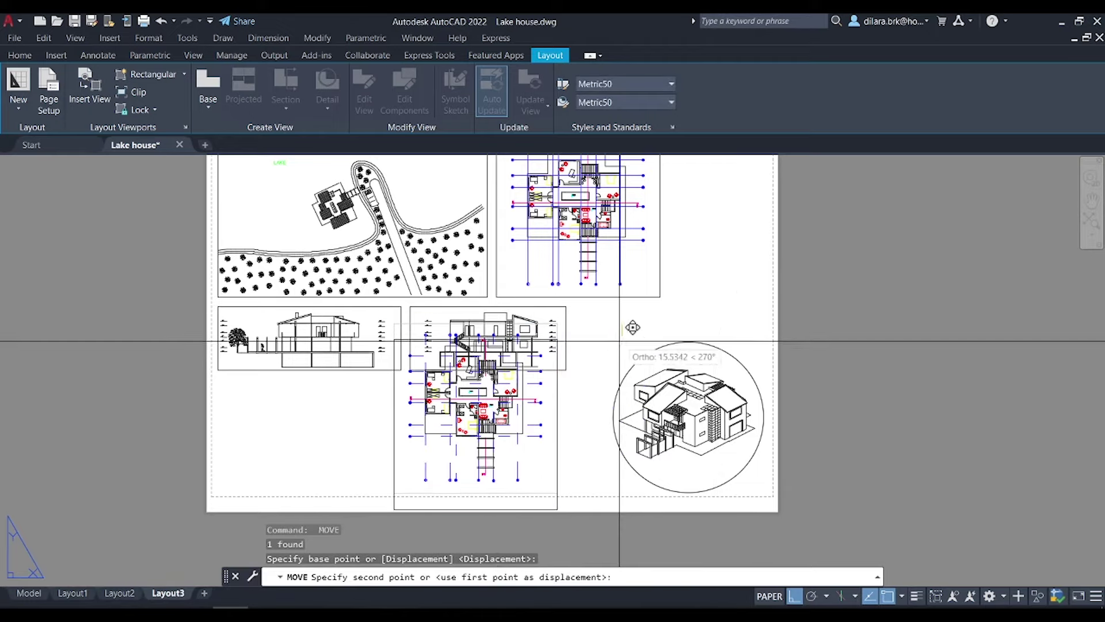
click(599, 374)
Pan the floor plan to centre it inside the copied viewport
middle_drag(554, 438, 568, 387)
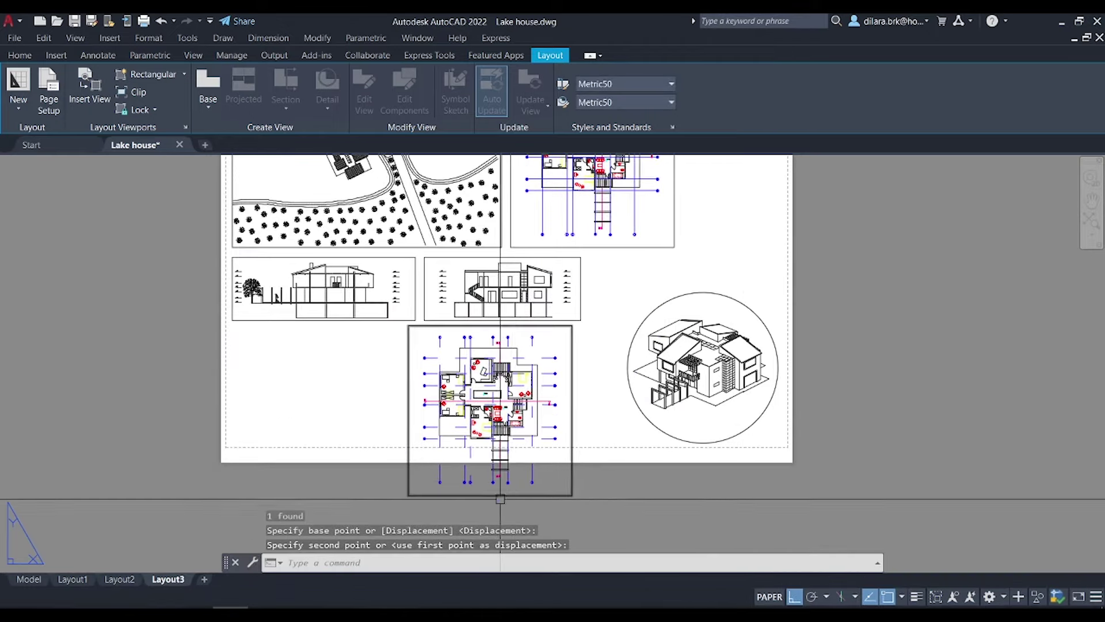
scroll(536, 467, up, 2)
double_click(563, 461)
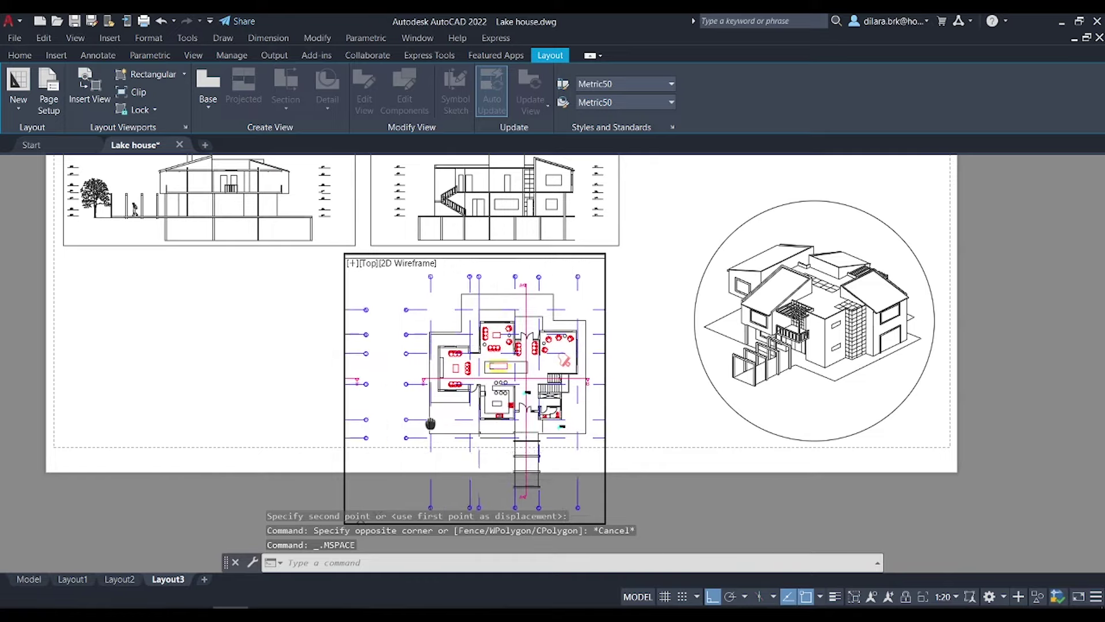
middle_drag(432, 419, 384, 419)
double_click(617, 395)
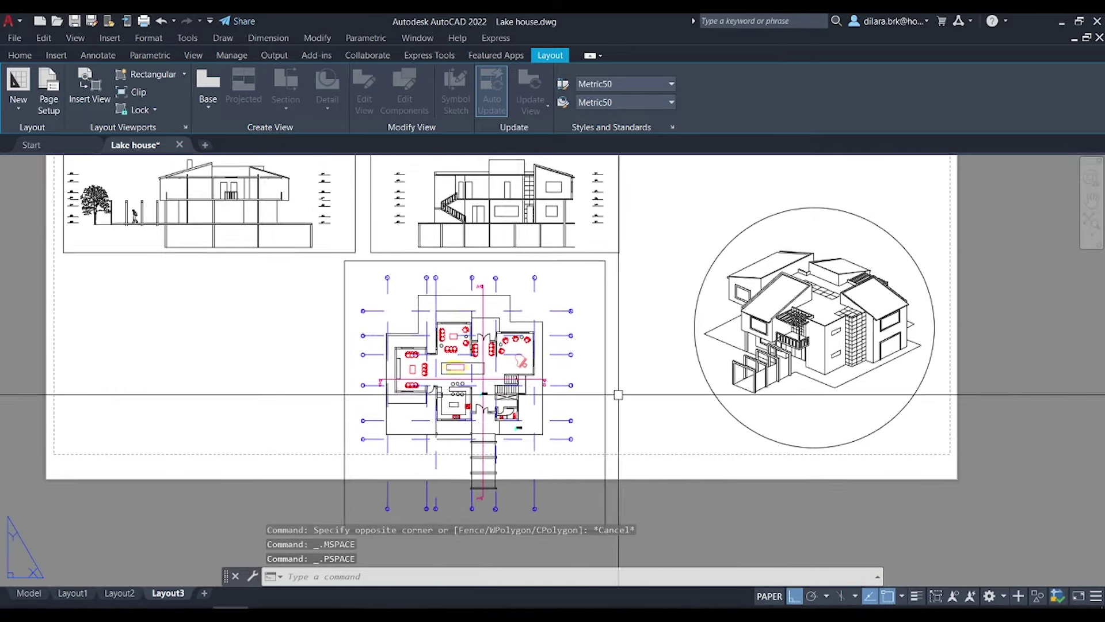
scroll(617, 395, down, 2)
Park both section viewports off to the right of the sheet
click(605, 324)
click(348, 334)
text(m)
key(Return)
click(546, 288)
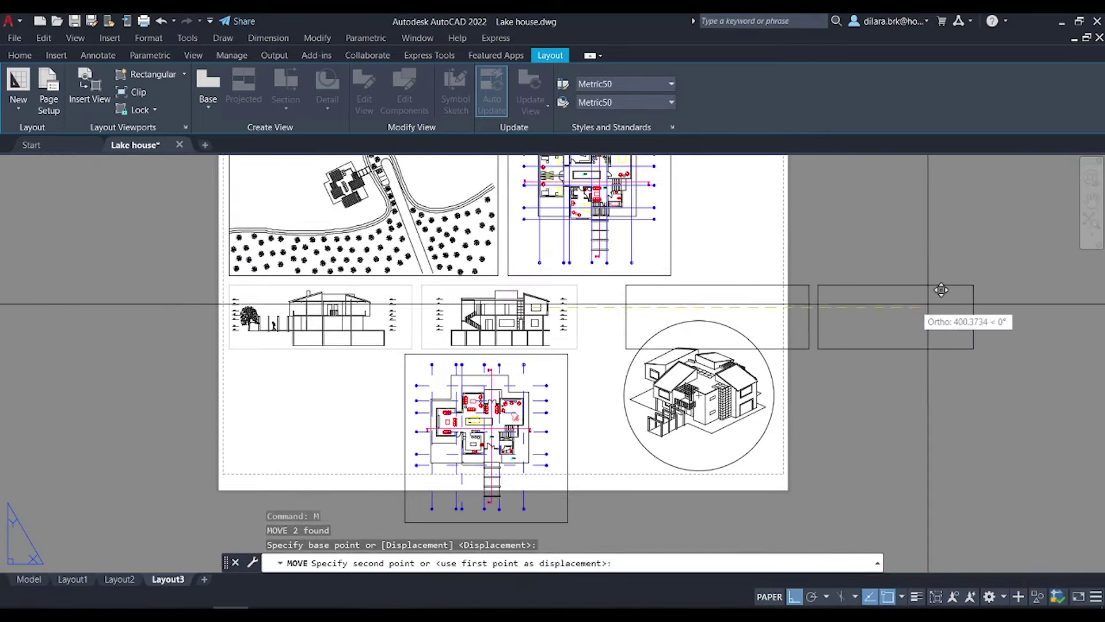
click(992, 289)
Move the upper floor-plan viewport below the site plan
middle_drag(669, 262, 661, 331)
click(661, 296)
text(m)
key(Return)
click(496, 189)
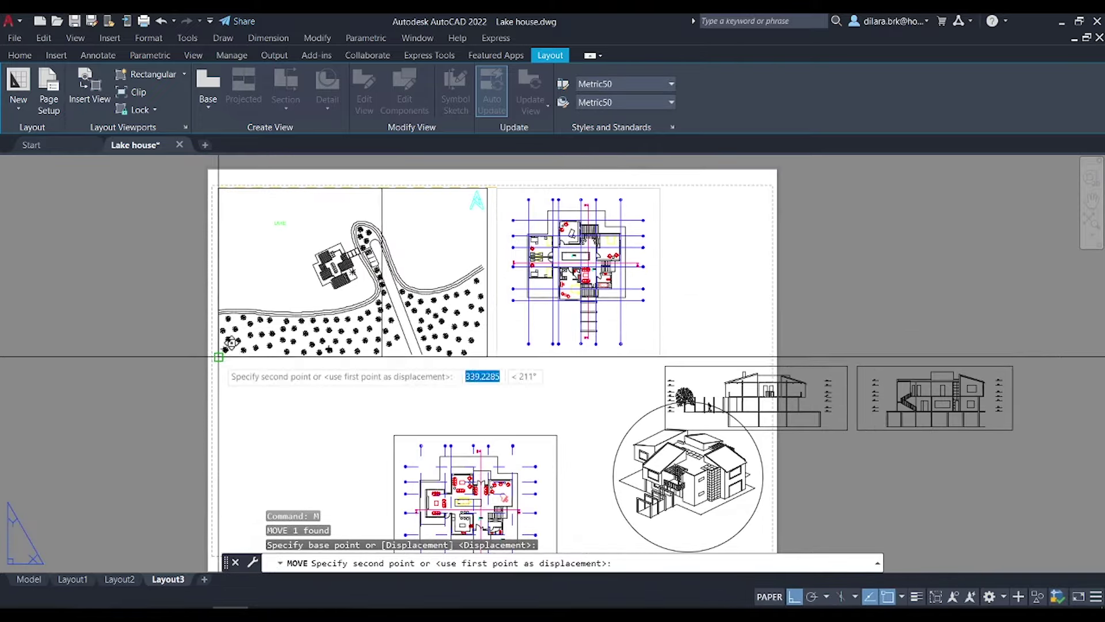
click(219, 357)
Move the lower floor-plan viewport beside the other floor plan
middle_drag(218, 357, 236, 304)
middle_drag(430, 382, 431, 365)
click(431, 364)
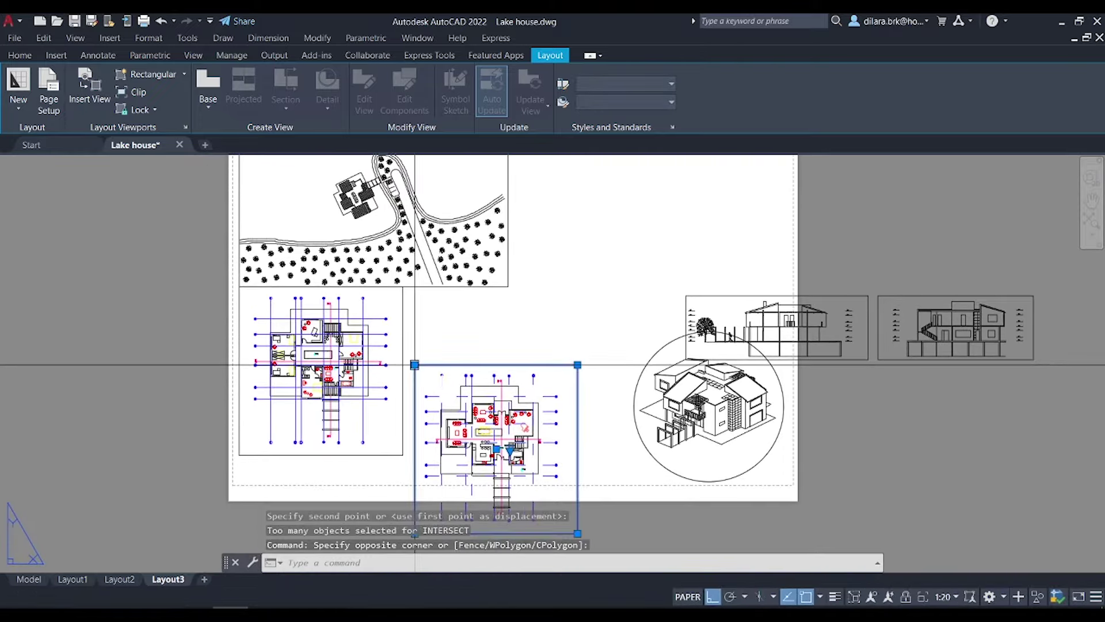
text(m)
key(Return)
click(415, 364)
click(403, 287)
key(Escape)
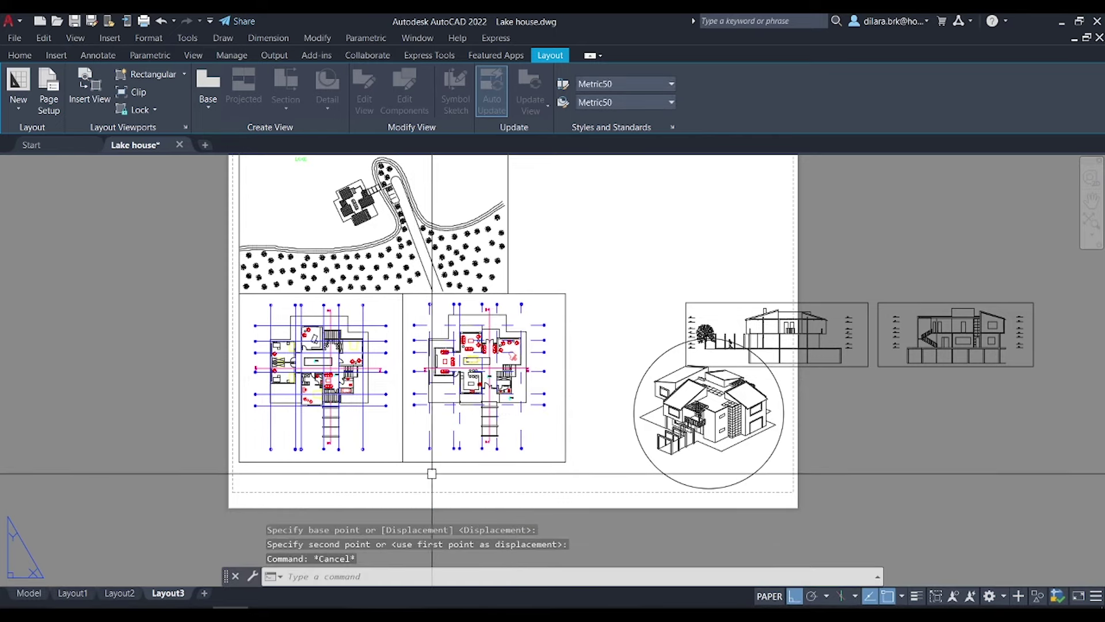
Nudge the right floor plan for a small gap, then lower both plans slightly
click(432, 462)
text(m)
key(Return)
click(432, 481)
click(441, 481)
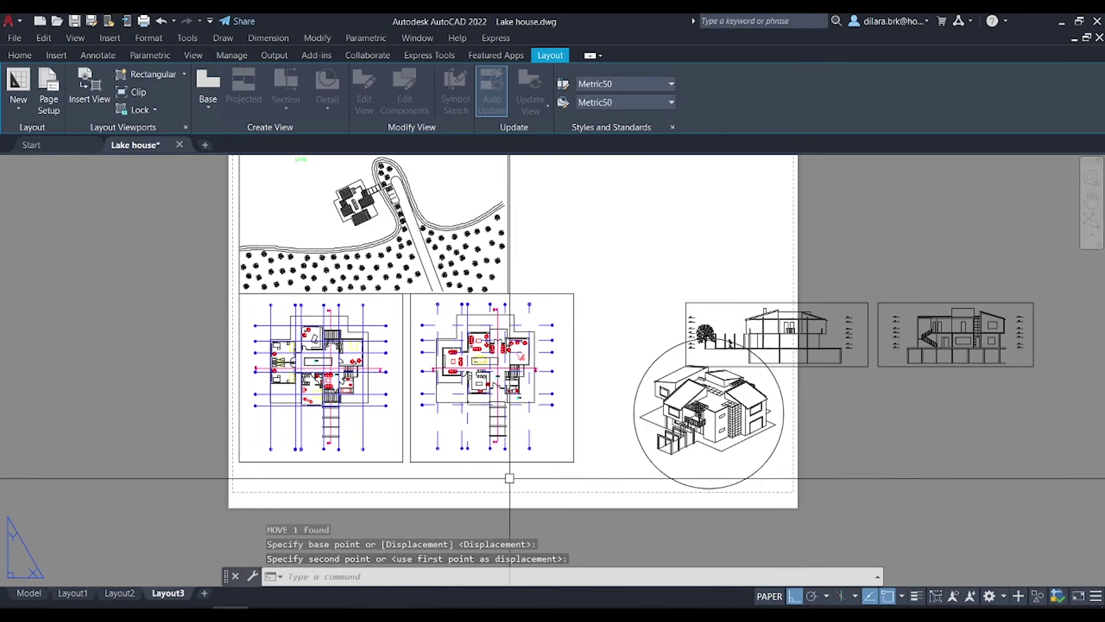
drag(578, 478, 233, 290)
text(m)
key(Return)
click(610, 318)
click(611, 328)
Move the first section viewport to the right of the site plan's top
middle_drag(610, 328, 570, 350)
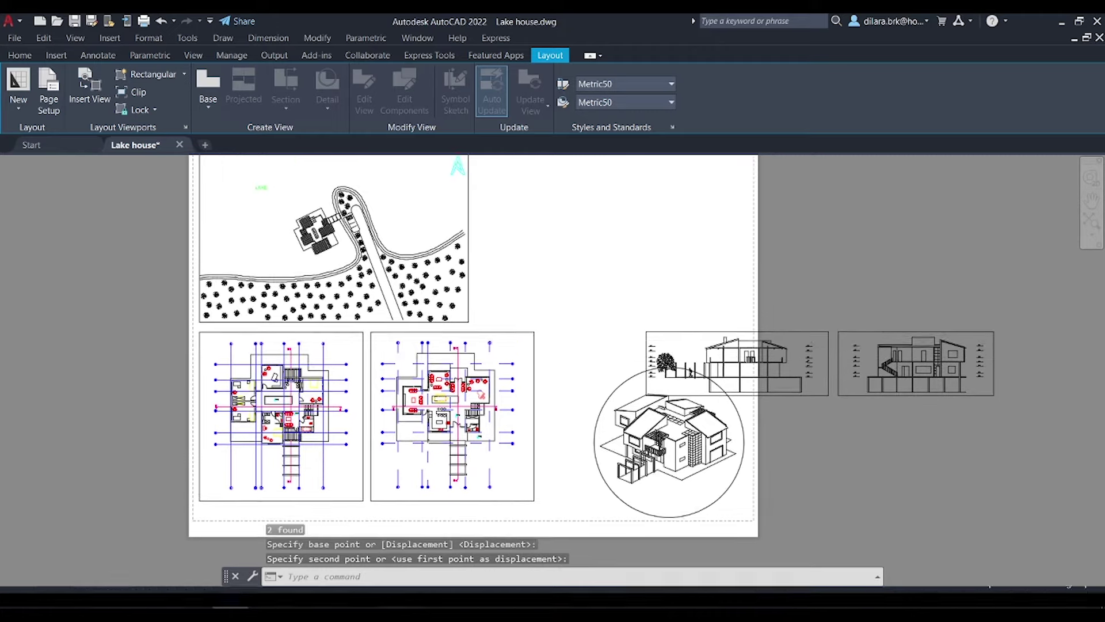
click(653, 325)
text(m)
key(Return)
click(655, 318)
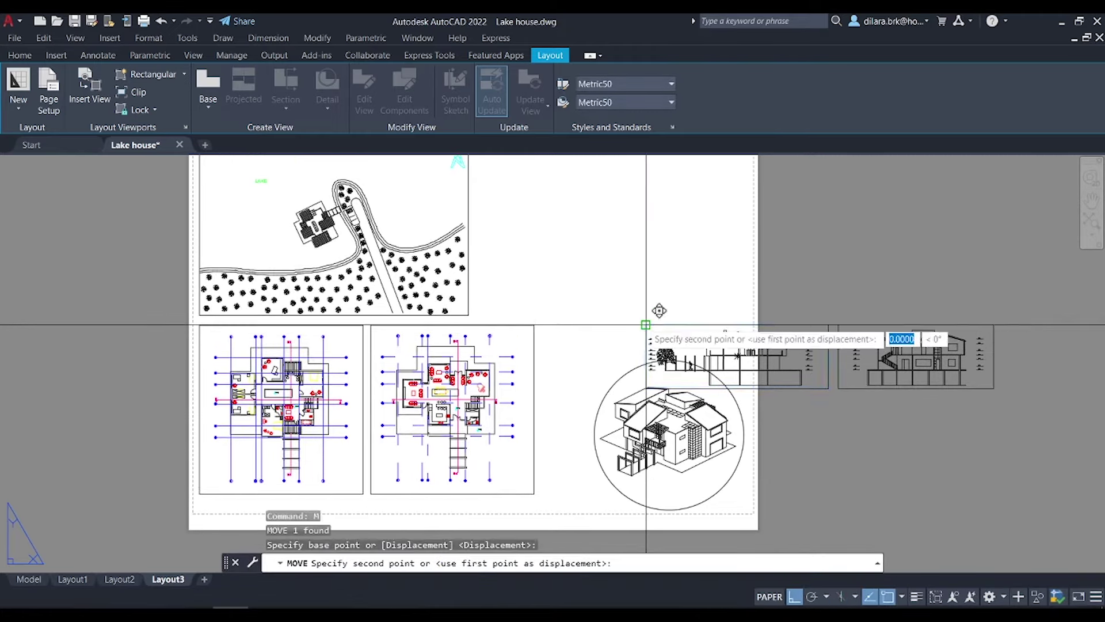
middle_drag(628, 238, 595, 343)
click(441, 257)
key(Escape)
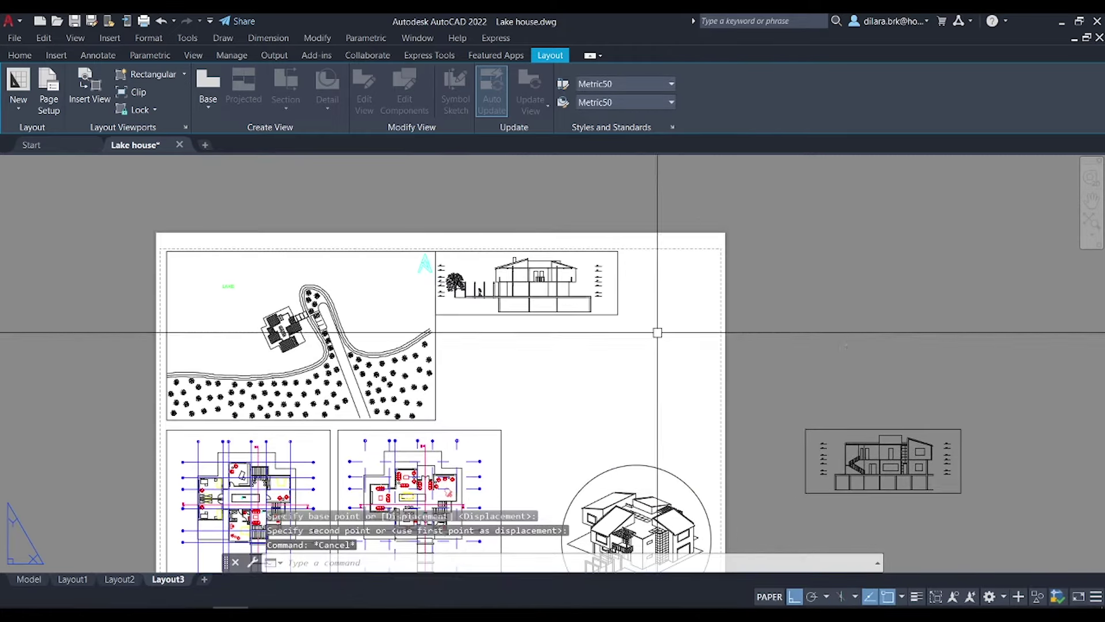
Stack the second section viewport directly below the upper section
click(806, 461)
text(m)
key(Return)
click(806, 493)
click(653, 321)
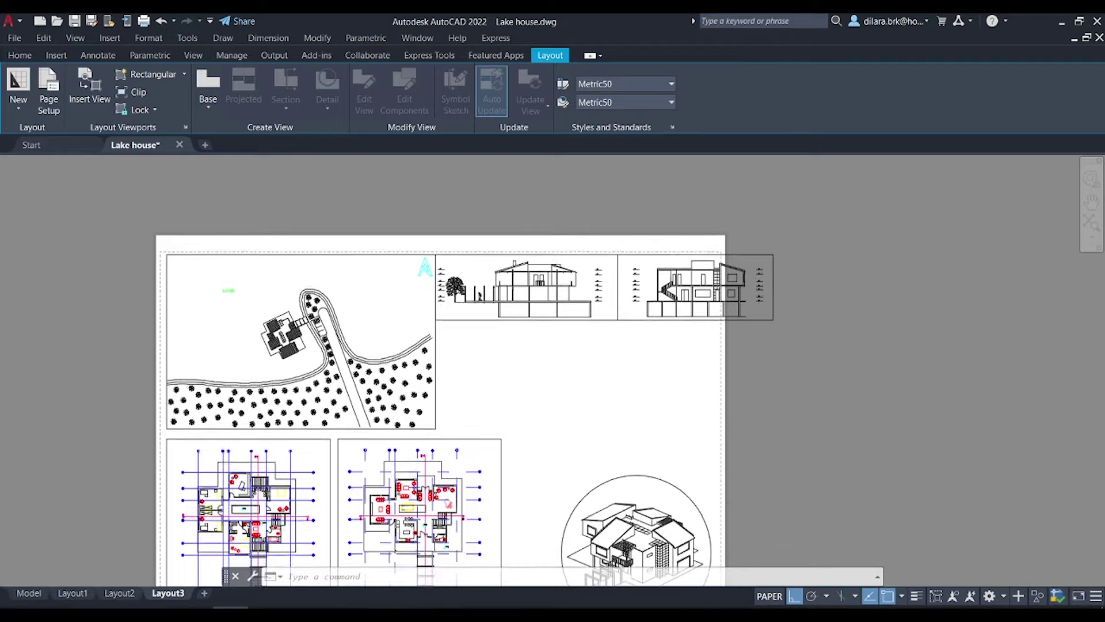
scroll(656, 330, up, 3)
click(778, 320)
text(m)
key(Return)
click(657, 219)
click(378, 320)
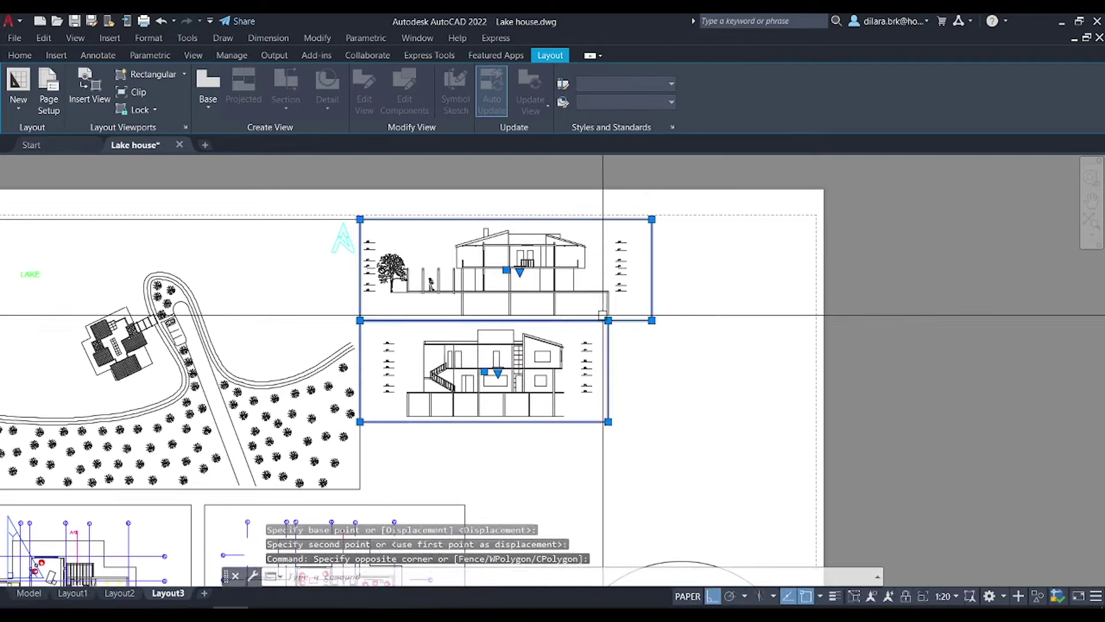
scroll(630, 397, down, 3)
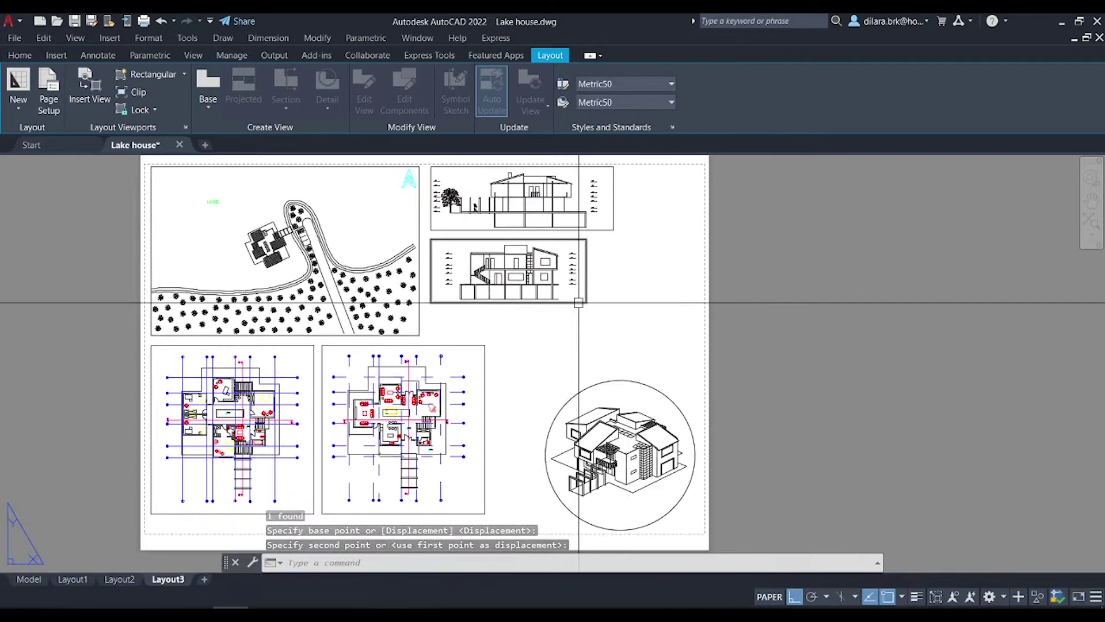
middle_drag(589, 348, 624, 358)
scroll(658, 369, down, 2)
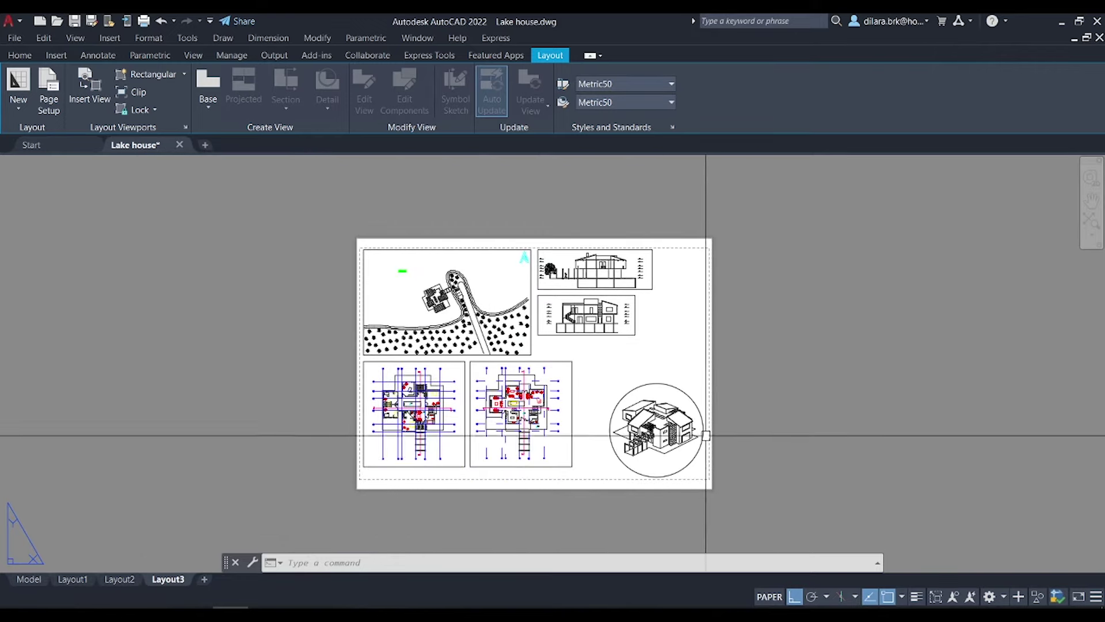
scroll(699, 408, up, 2)
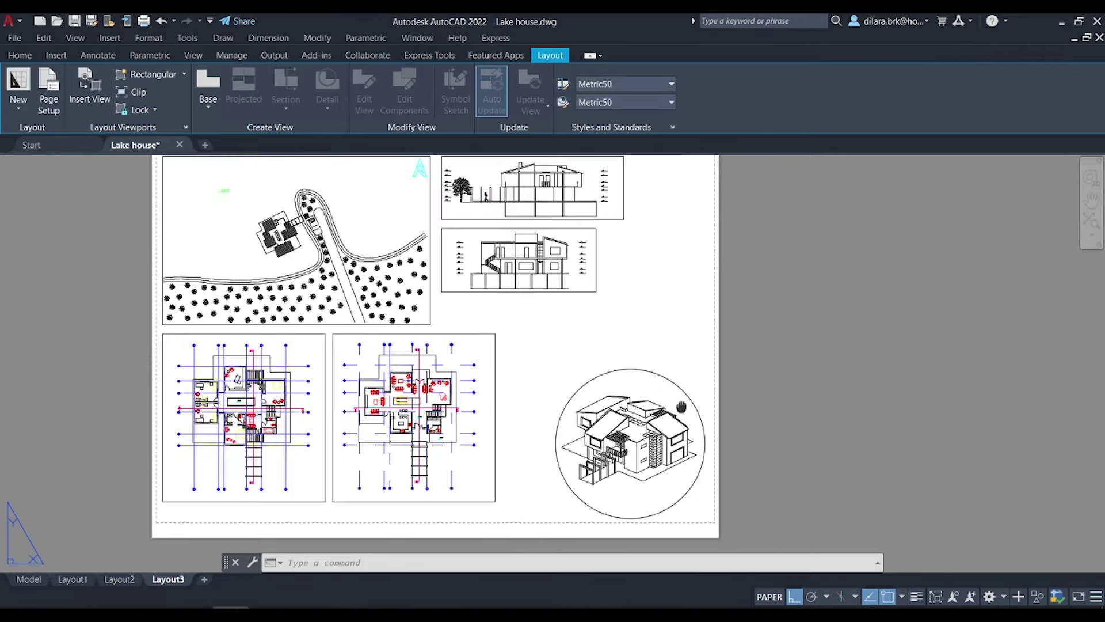
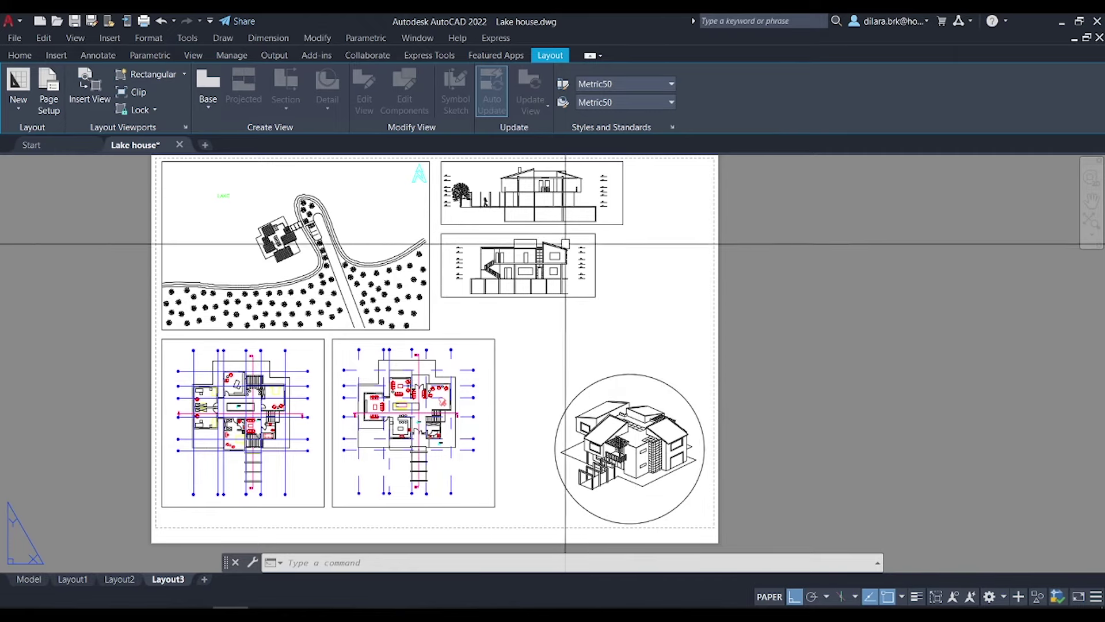
Copy the section viewport to just below the second elevation
text(o)
key(Return)
click(595, 266)
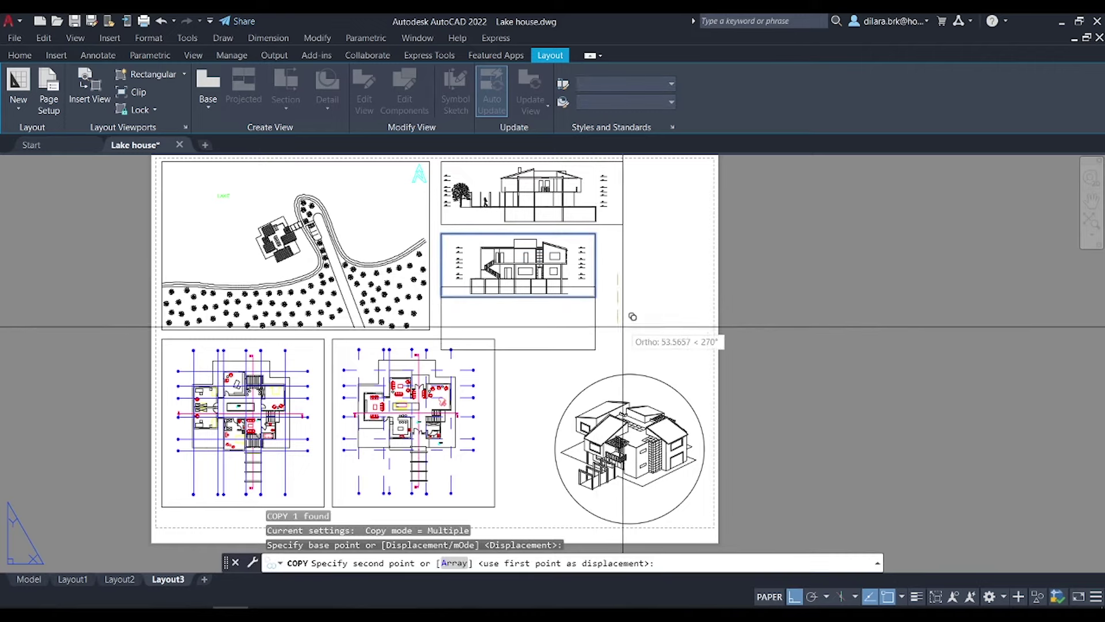
click(595, 343)
key(Escape)
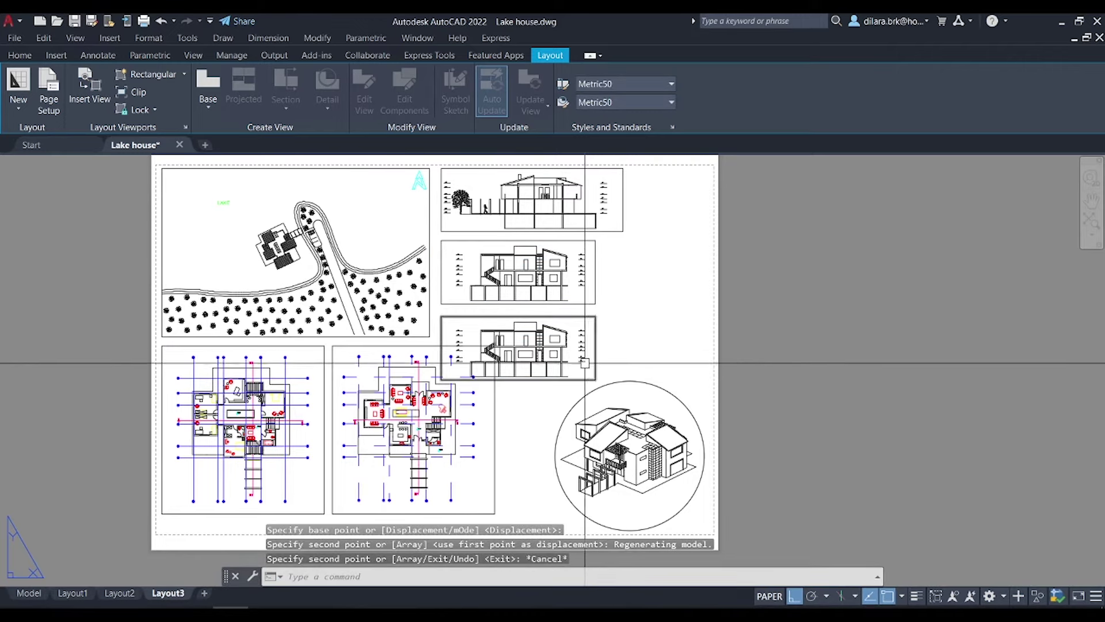
Shift the copy's section drawing upward and stretch its frame into a narrow, taller viewport
double_click(488, 370)
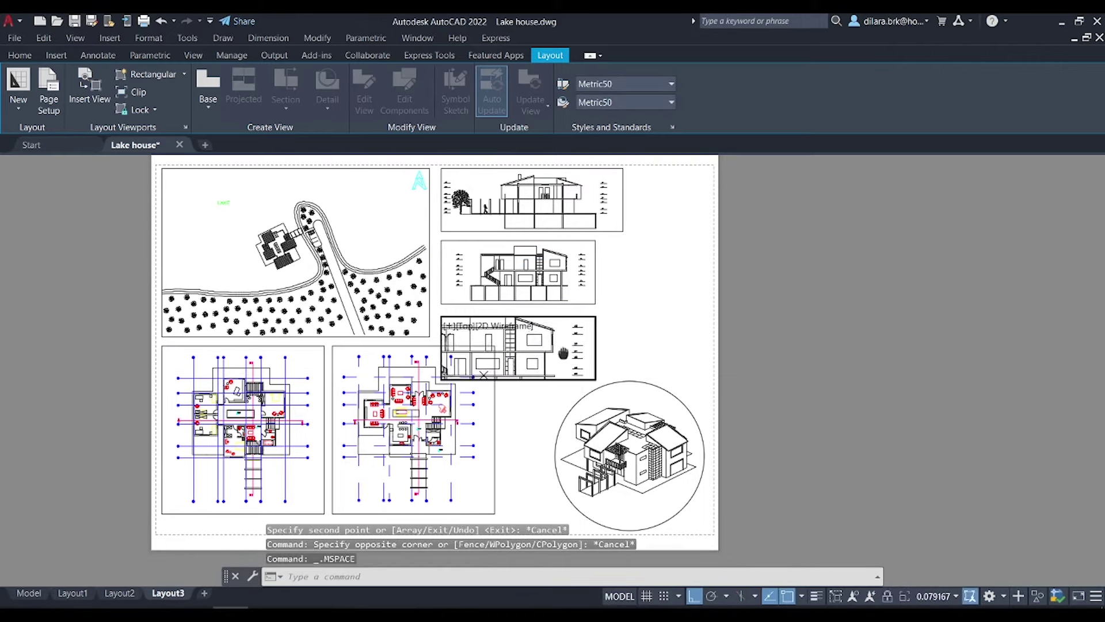
middle_drag(551, 362, 551, 355)
double_click(647, 357)
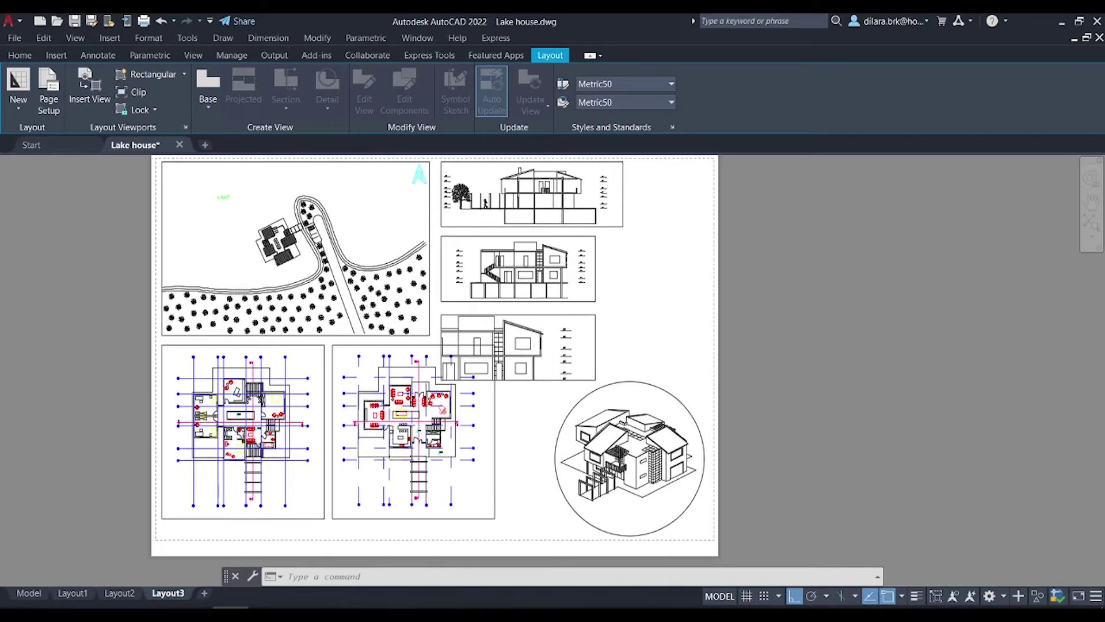
click(441, 380)
click(488, 380)
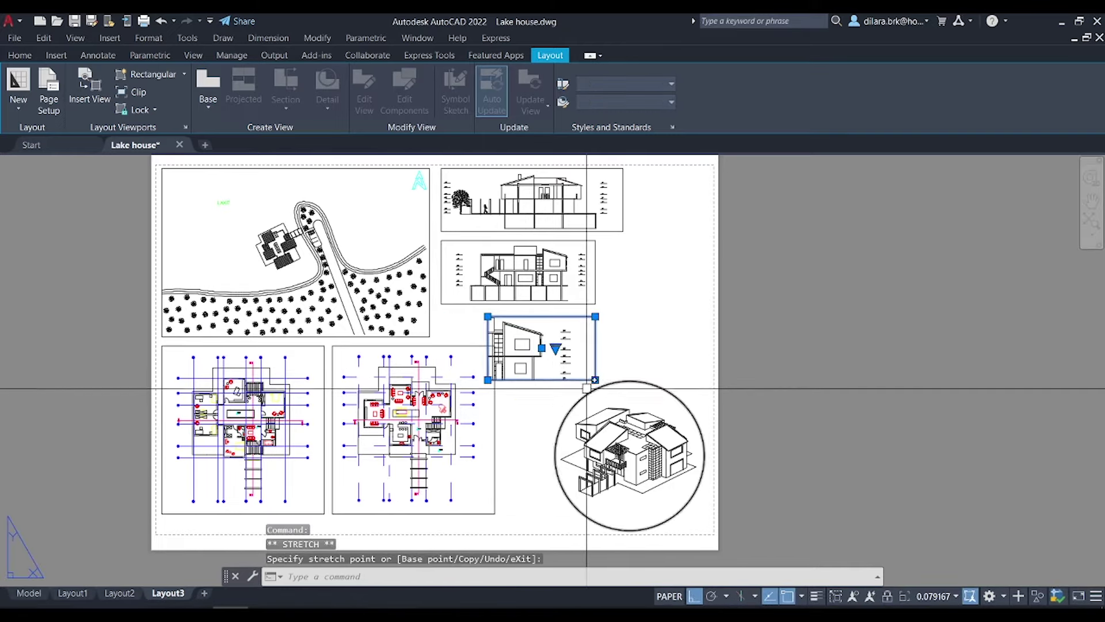
click(596, 380)
click(593, 424)
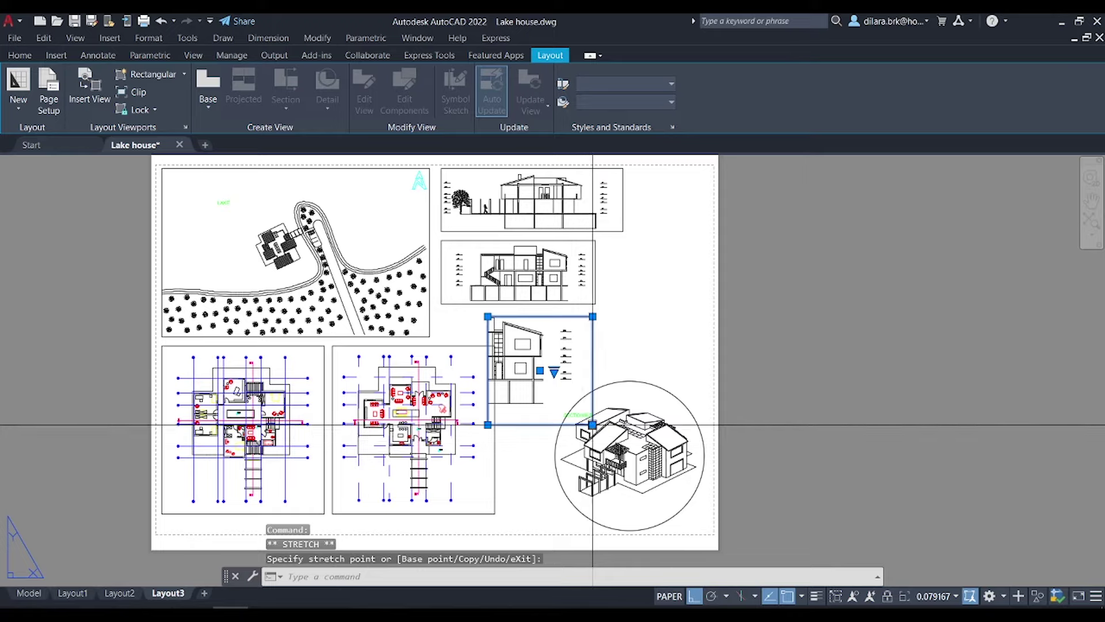
Move the narrow side-view viewport into position beside the second elevation
scroll(559, 342, up, 4)
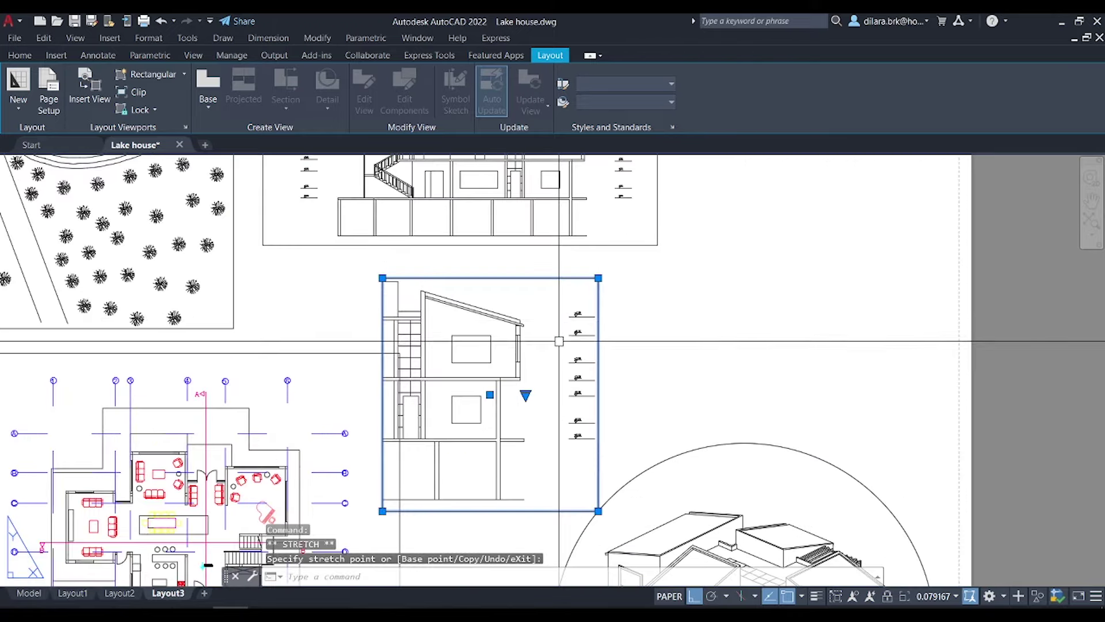
key(space)
scroll(623, 294, down, 3)
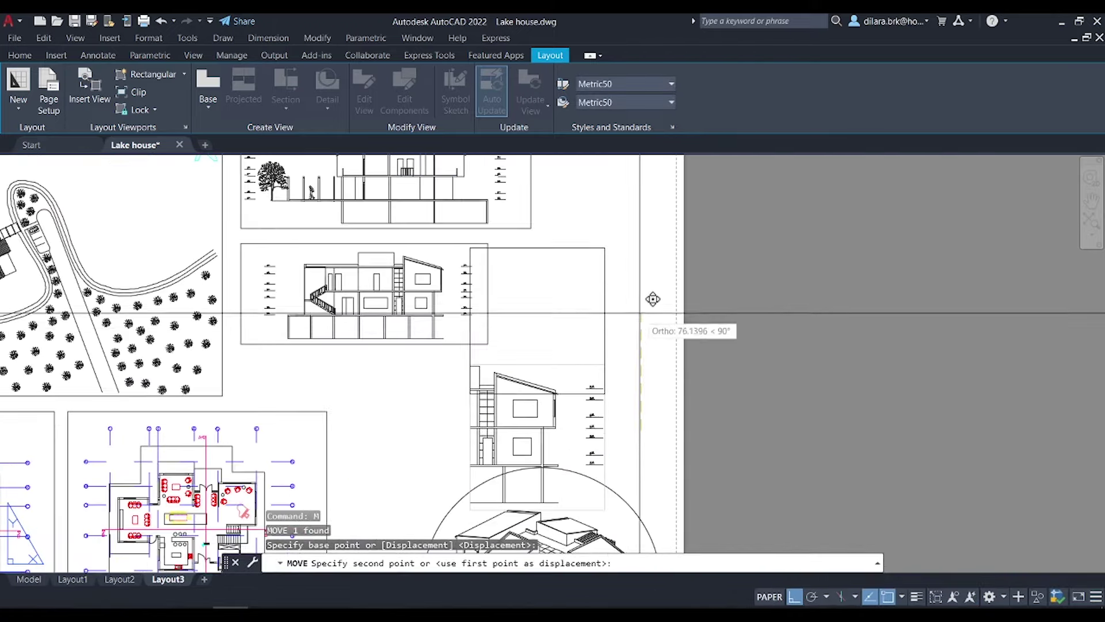
scroll(473, 250, up, 3)
click(473, 250)
key(m)
key(space)
scroll(728, 203, down, 3)
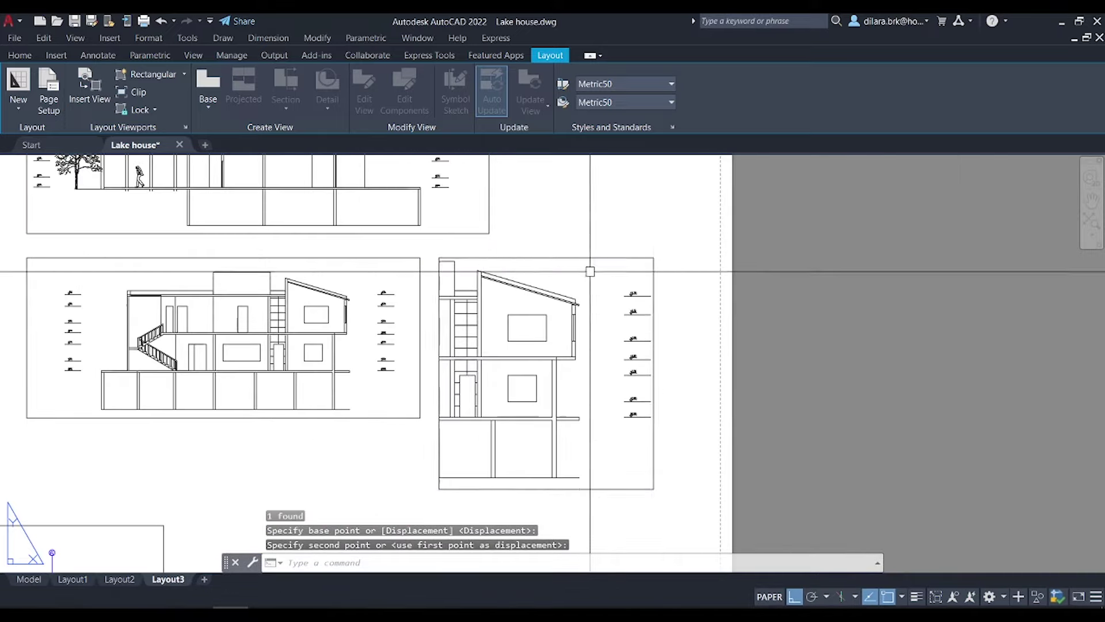
scroll(588, 266, up, 3)
click(654, 268)
Set the viewport scale to 1:10, realign it beside the second elevation, and view the whole sheet
click(560, 374)
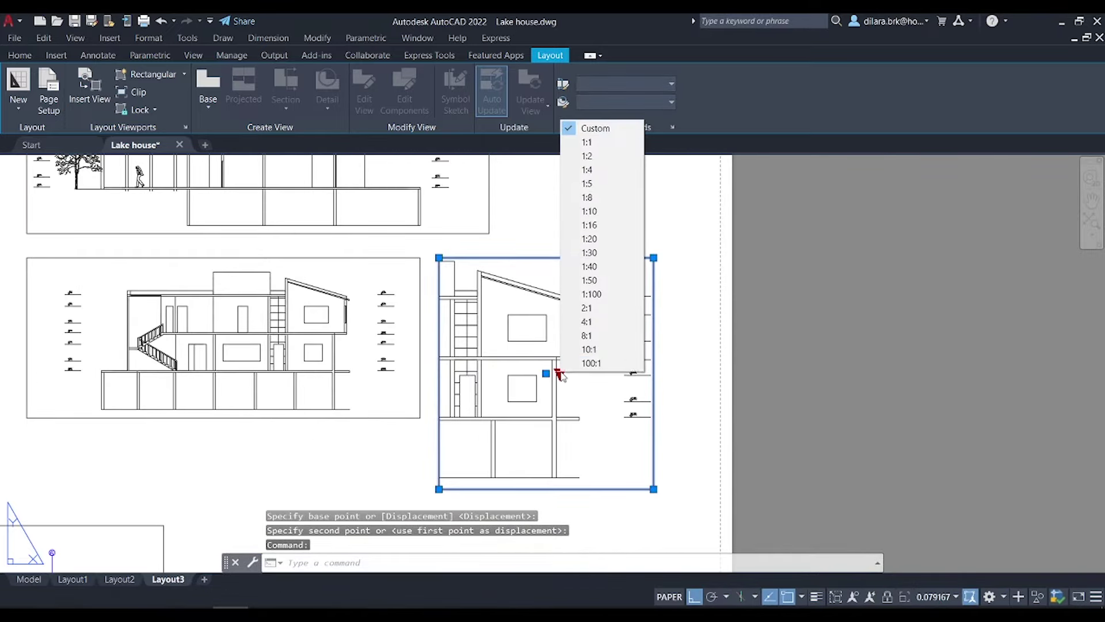
click(590, 211)
key(m)
key(space)
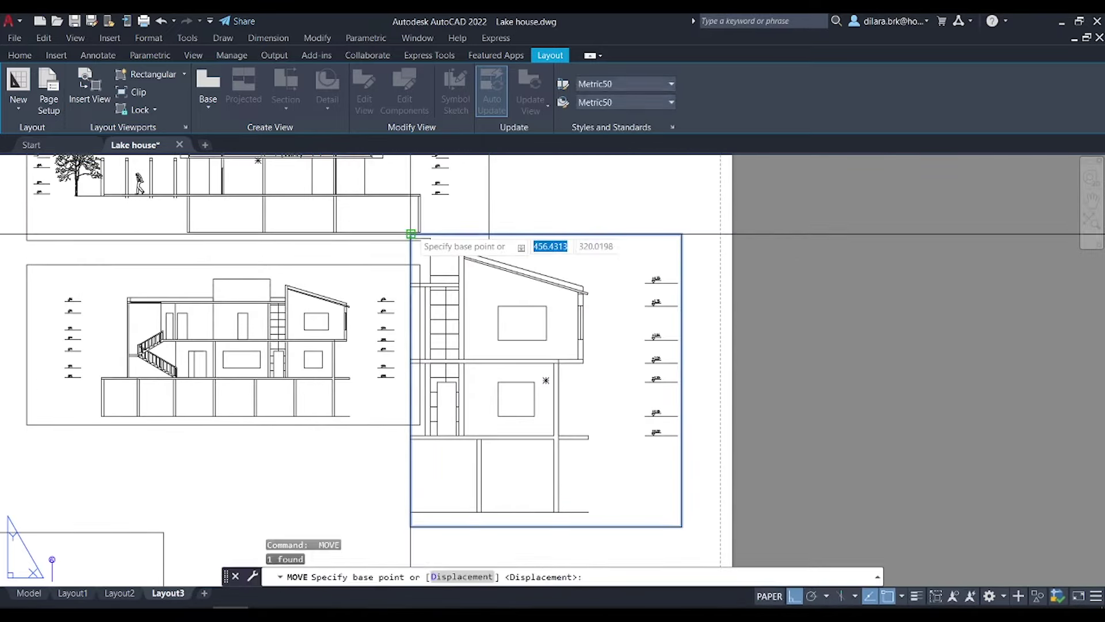
click(411, 235)
click(434, 265)
scroll(580, 223, down, 2)
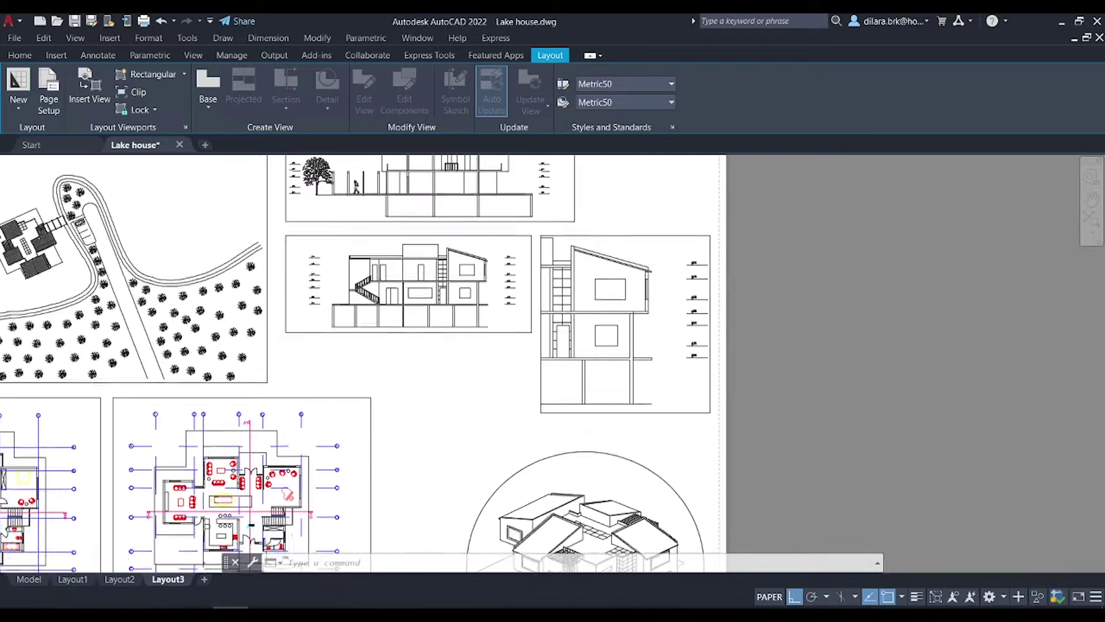
scroll(725, 300, down, 1)
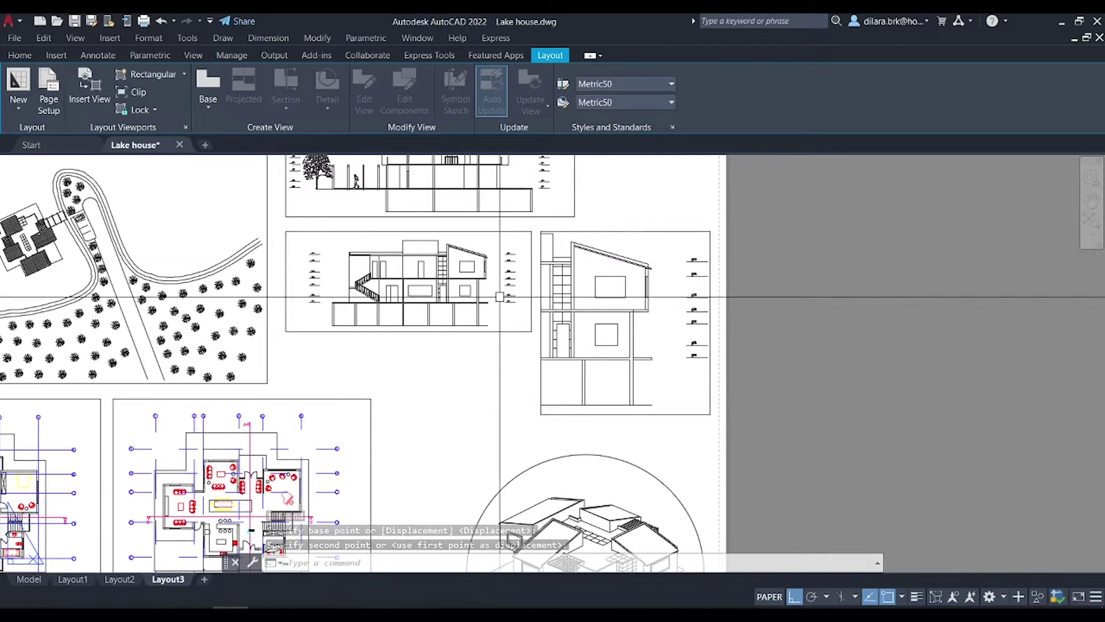
scroll(726, 301, down, 1)
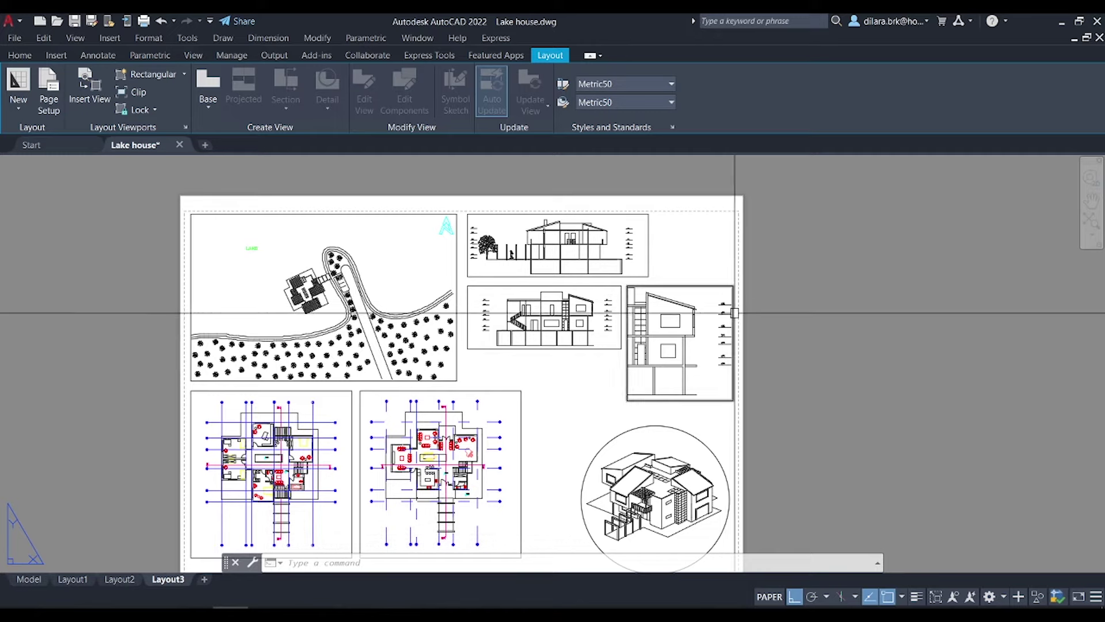
scroll(648, 344, down, 2)
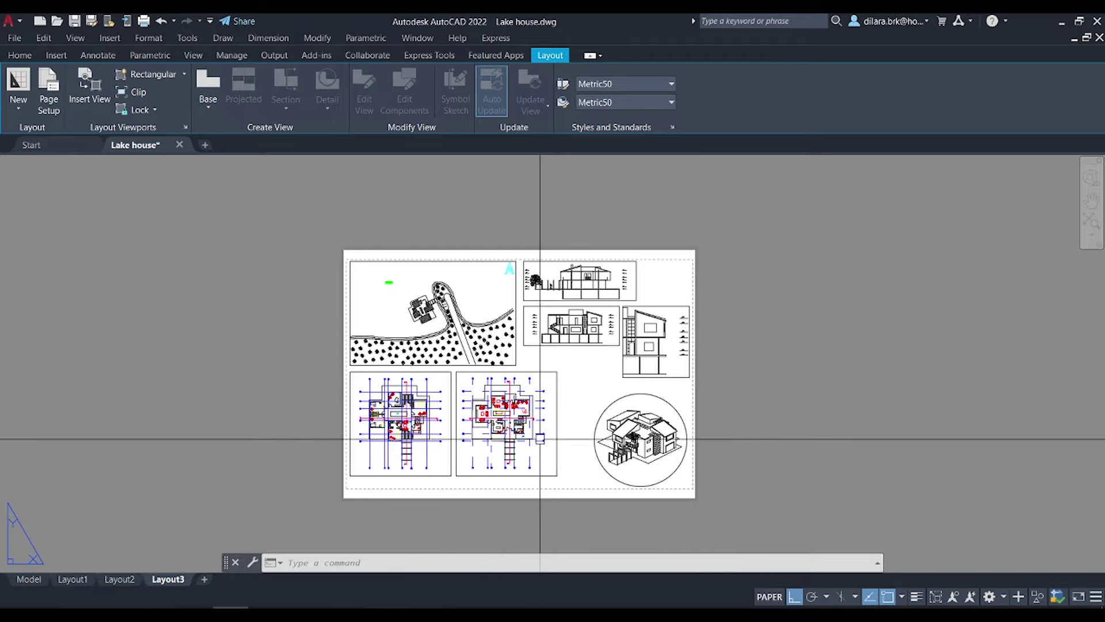
scroll(540, 439, up, 2)
click(489, 464)
click(612, 301)
key(m)
key(Return)
click(612, 321)
click(563, 377)
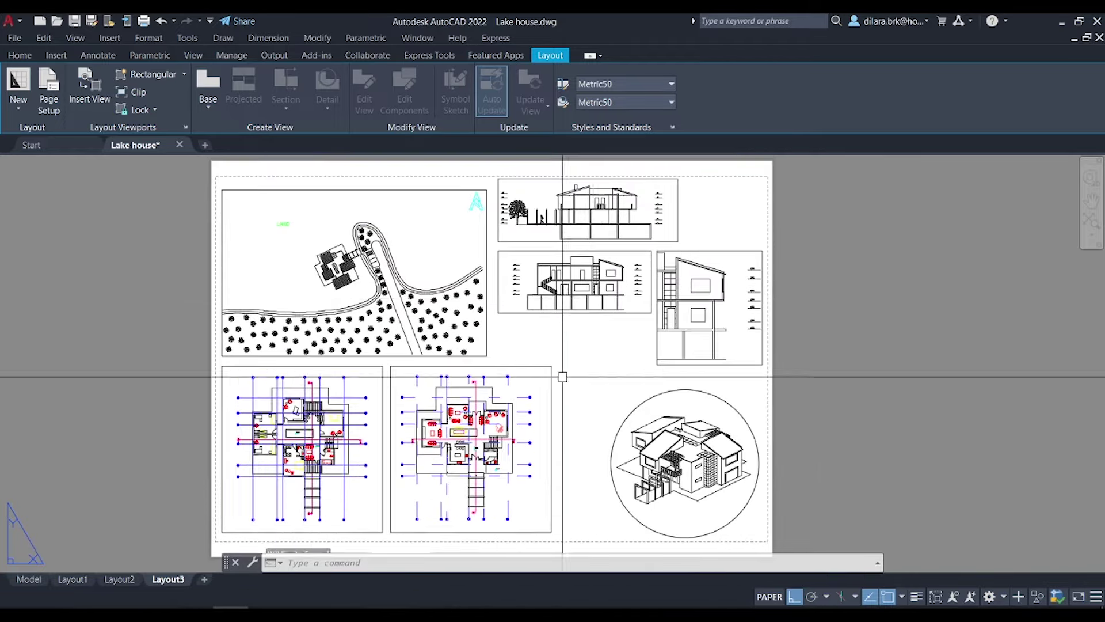
click(493, 172)
click(768, 371)
key(m)
key(Return)
click(749, 190)
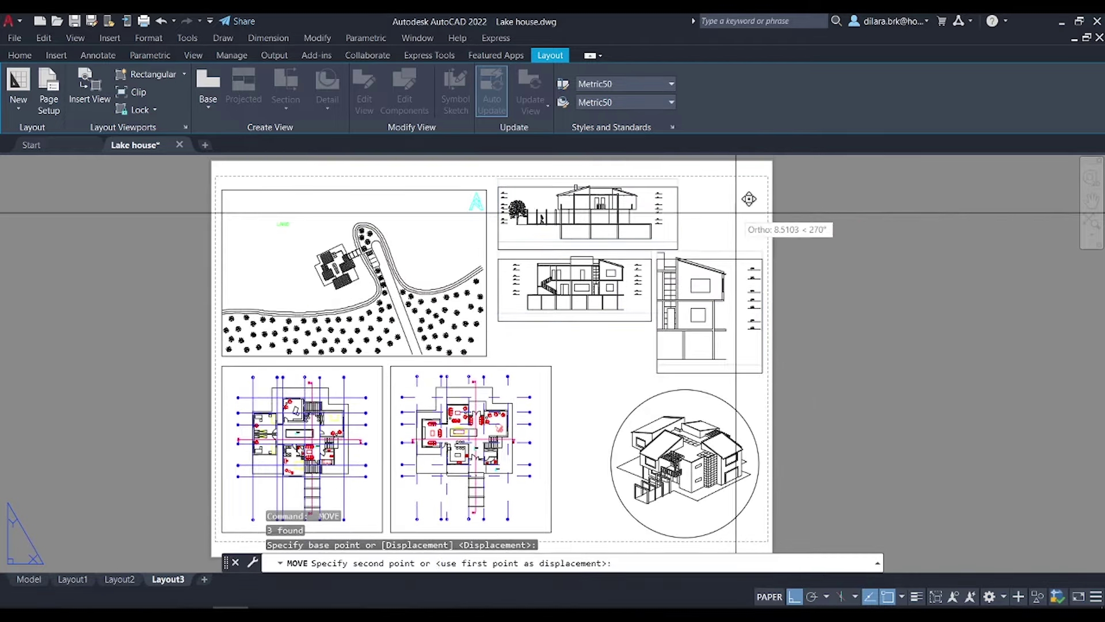
key(Escape)
click(603, 295)
key(Return)
scroll(494, 199, up, 3)
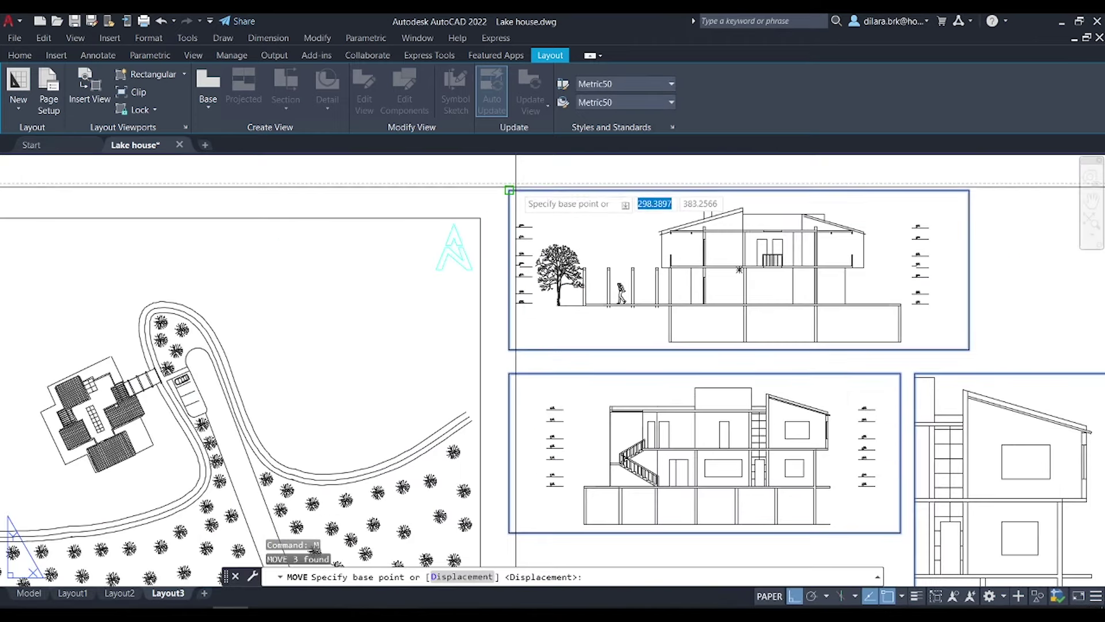
click(510, 190)
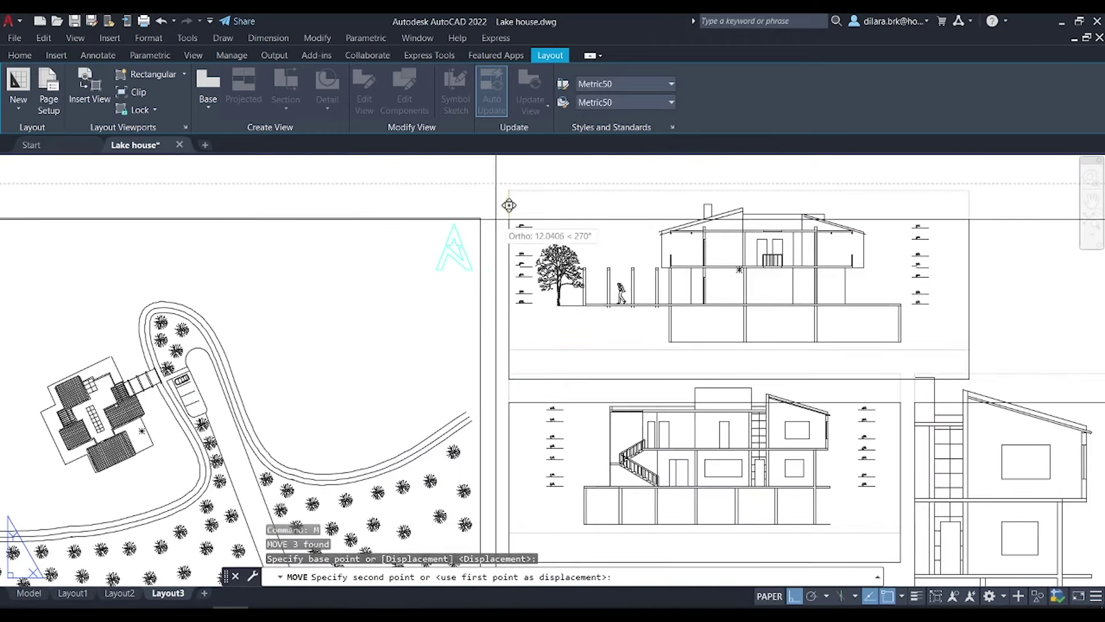
scroll(501, 218, down, 3)
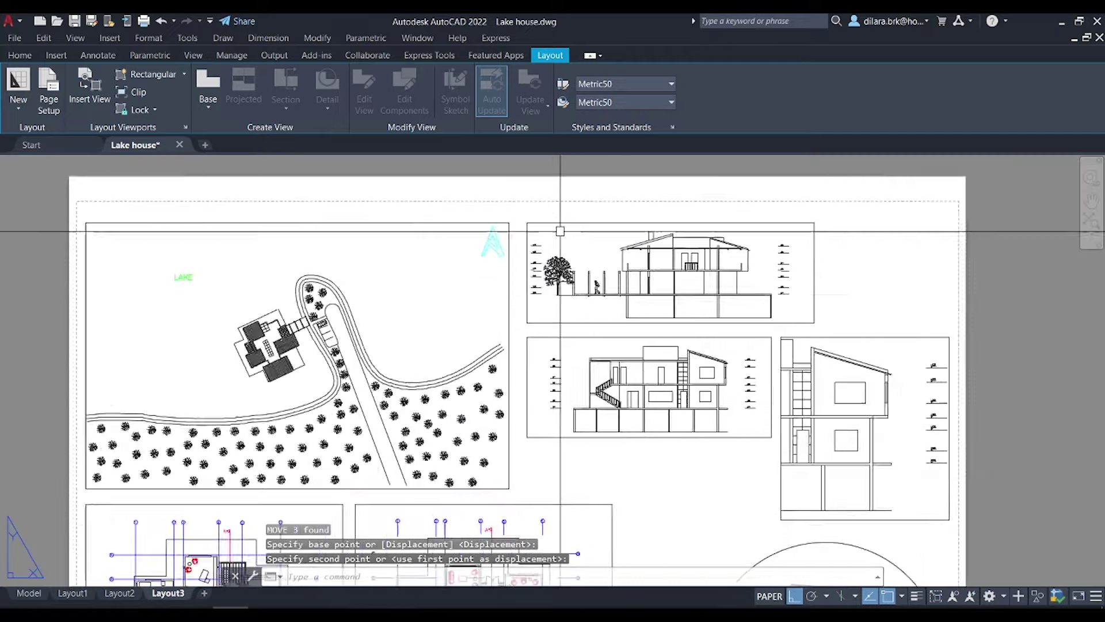
scroll(659, 242, down, 2)
key(Escape)
middle_drag(655, 381, 609, 333)
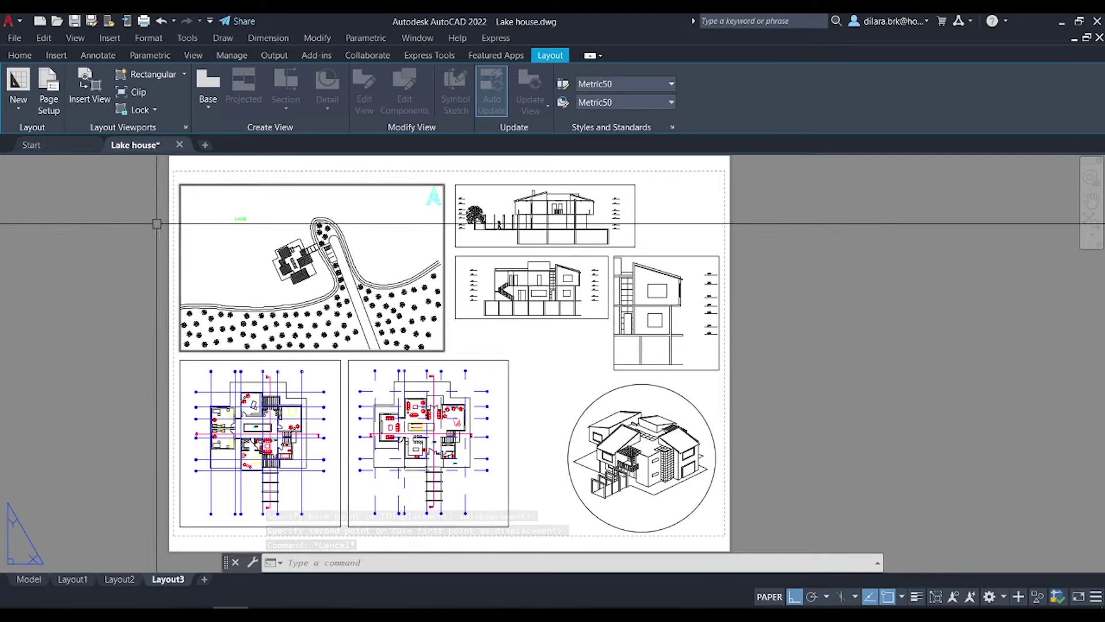
Apply the A1 page setup to Layout3 and zoom out to the enlarged sheet
click(54, 88)
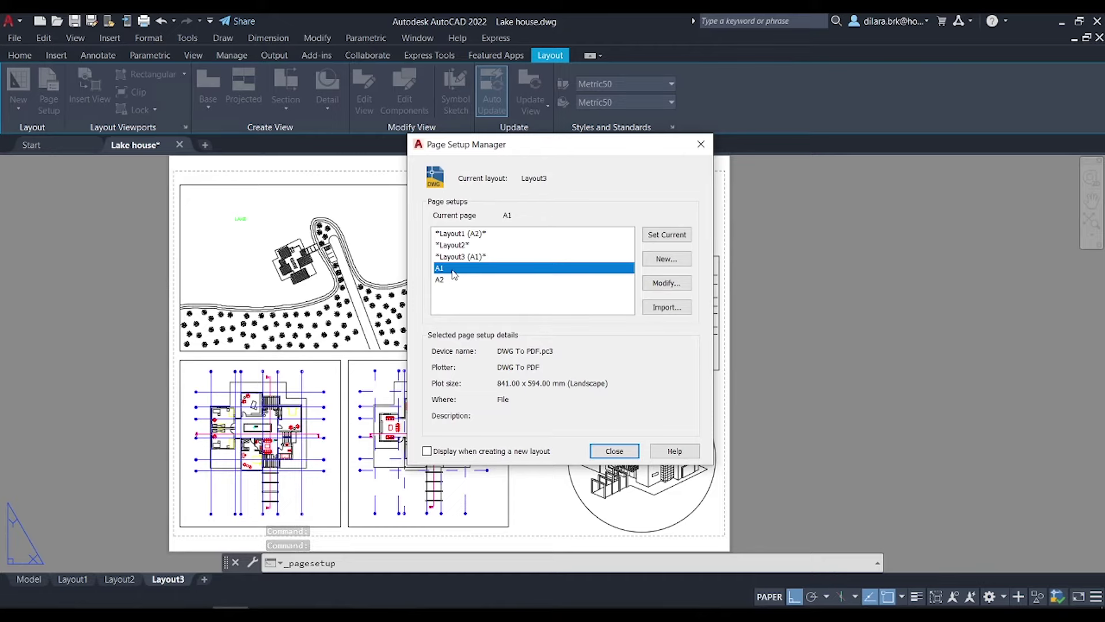
click(614, 451)
scroll(427, 407, down, 4)
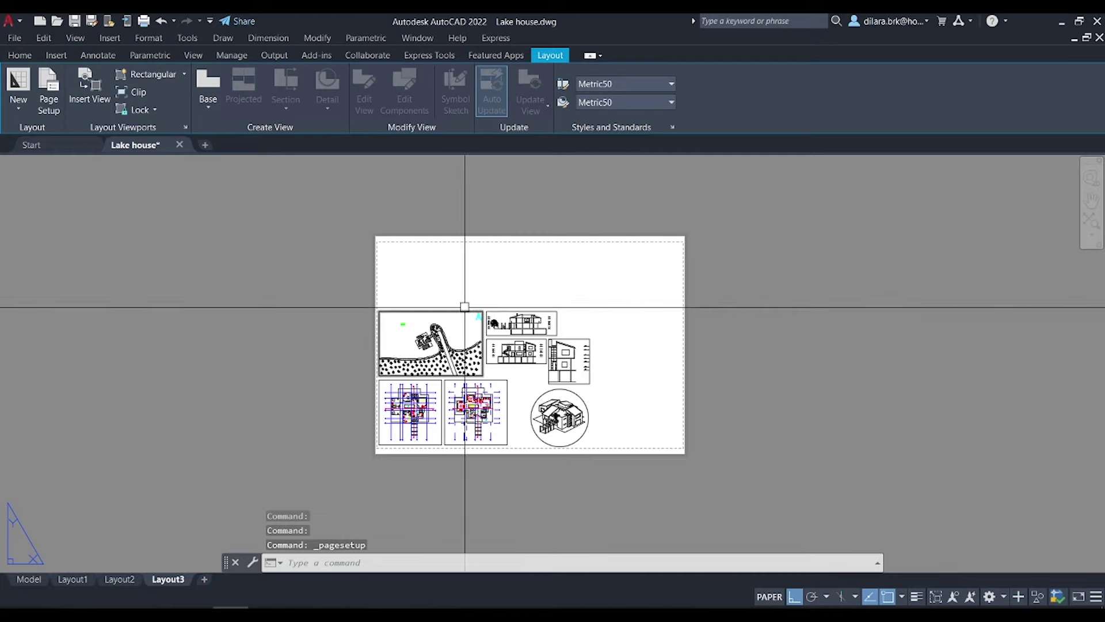
Move the site plan and floor plan viewports to the top of the sheet
middle_drag(408, 287, 377, 328)
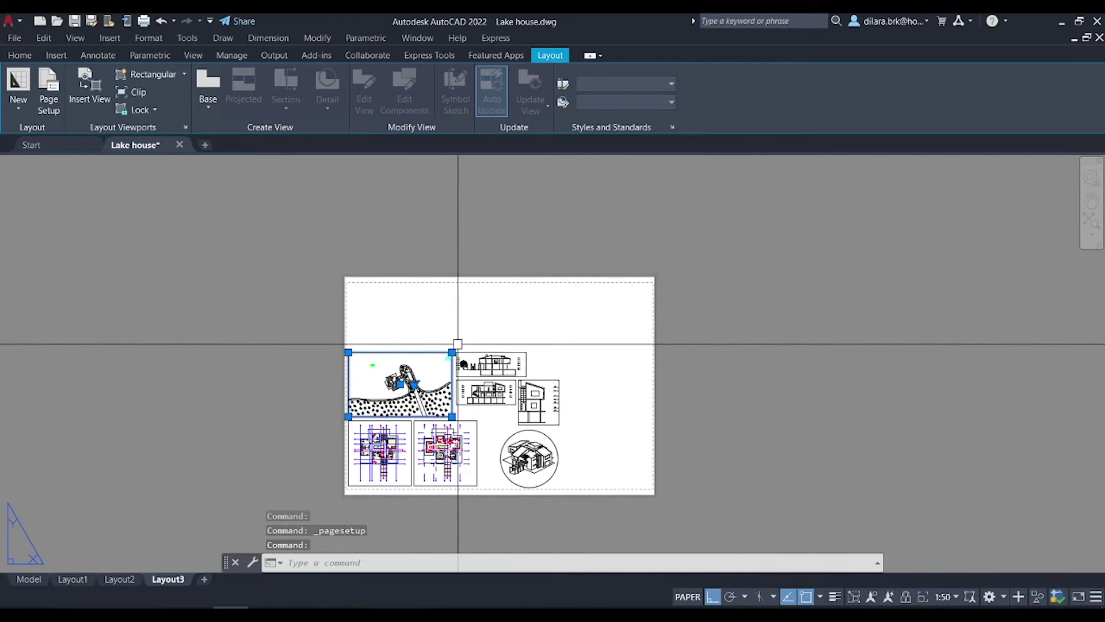
scroll(377, 345, up, 2)
click(534, 489)
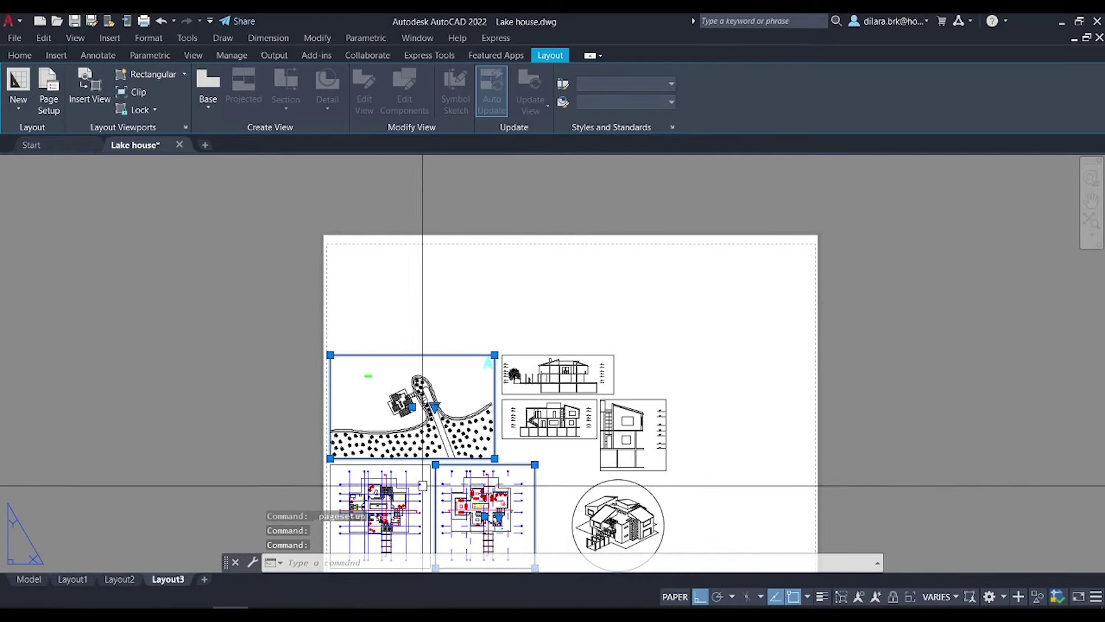
text(m)
key(Return)
click(363, 353)
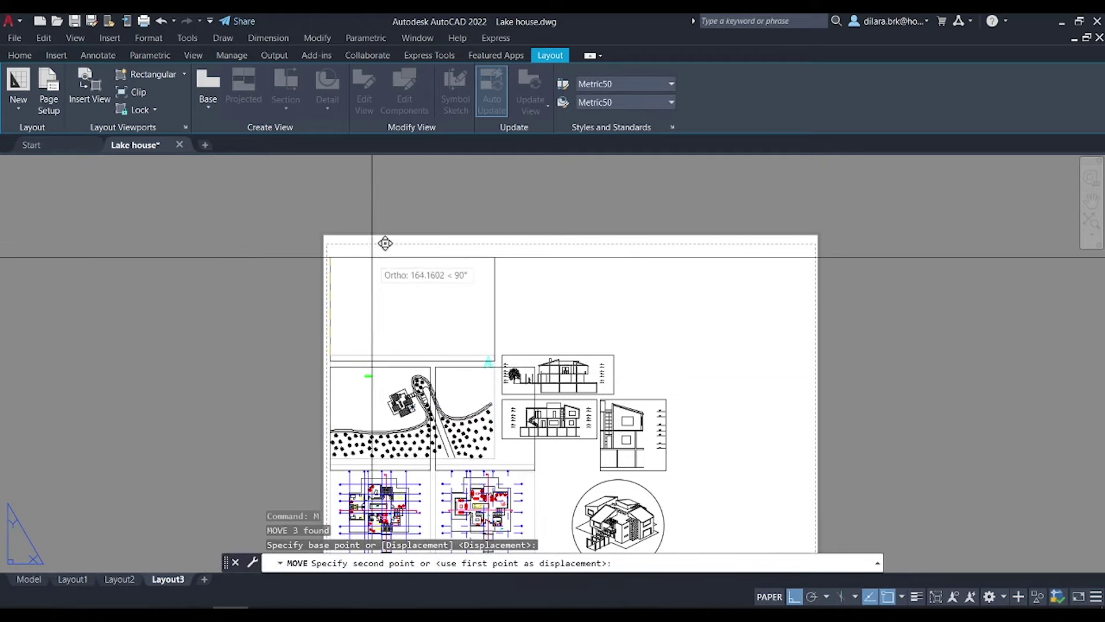
click(368, 256)
Shift the three elevation viewports to the right
click(662, 346)
click(575, 421)
text(m)
key(Return)
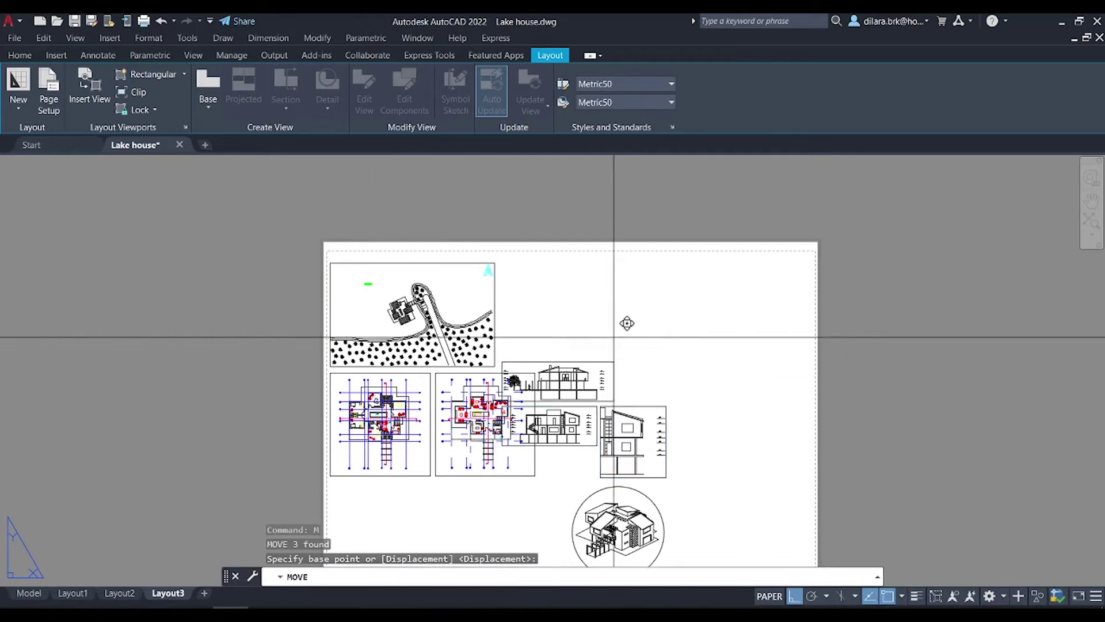
click(613, 323)
click(681, 331)
scroll(525, 358, up, 1)
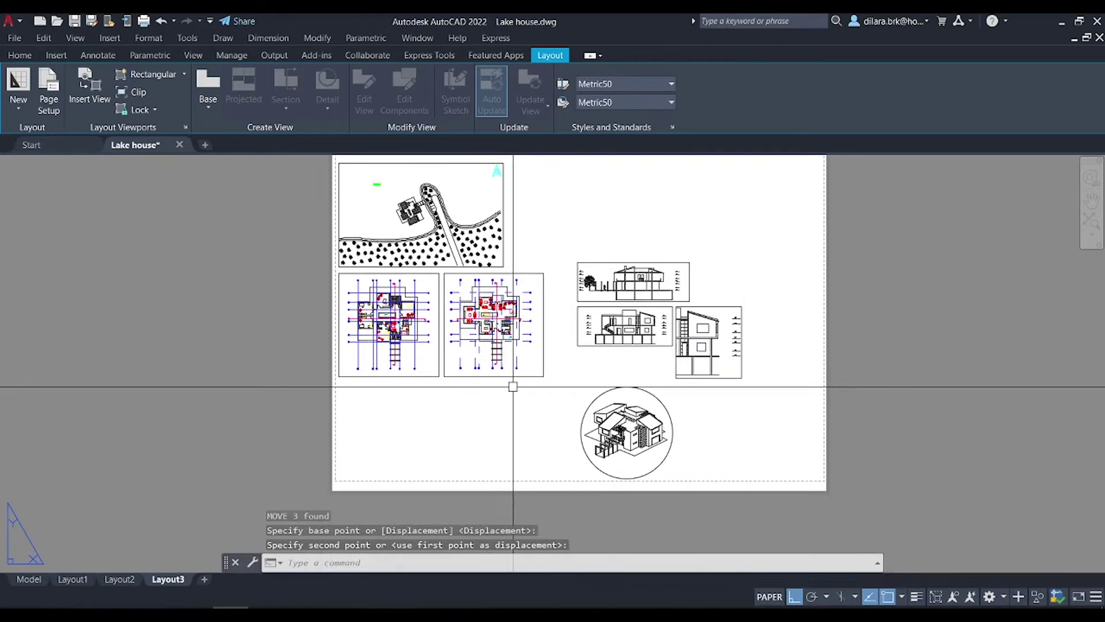
scroll(514, 387, down, 1)
Place the two floor-plan viewports beside the site plan, nudged slightly right
click(352, 386)
click(457, 386)
text(m)
key(Return)
scroll(333, 345, up, 3)
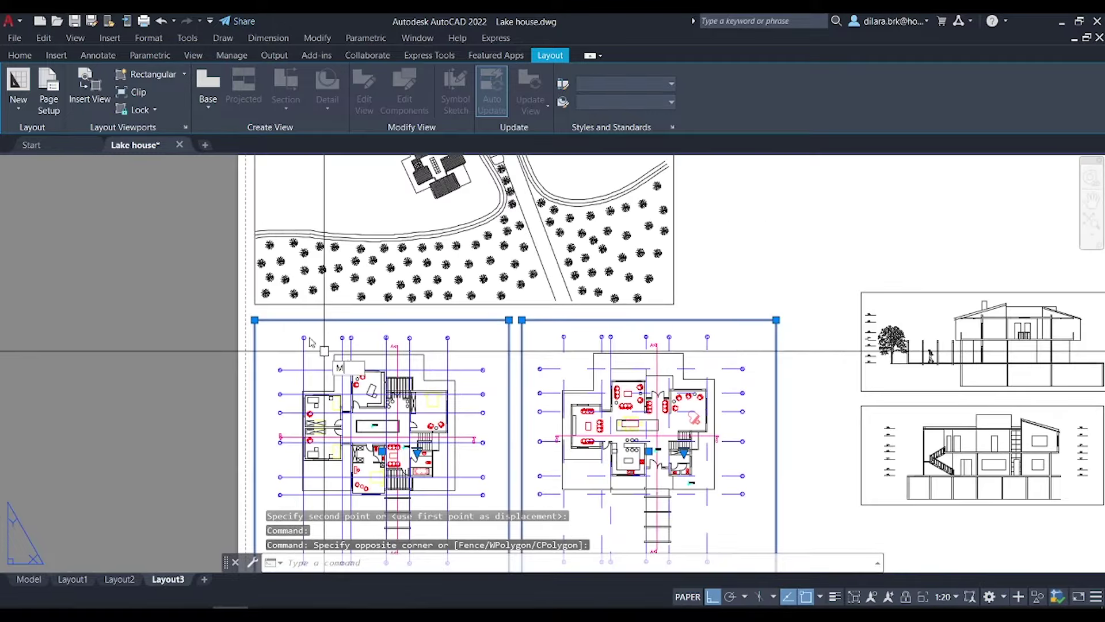
click(255, 319)
scroll(622, 287, down, 2)
click(436, 176)
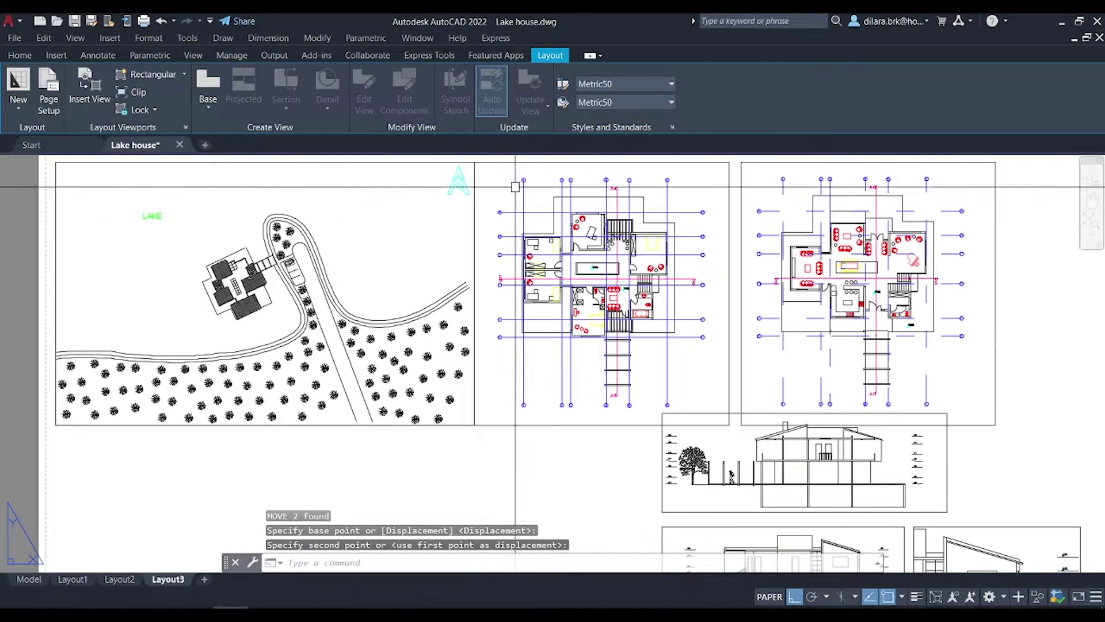
scroll(597, 323, down, 1)
key(Return)
click(743, 392)
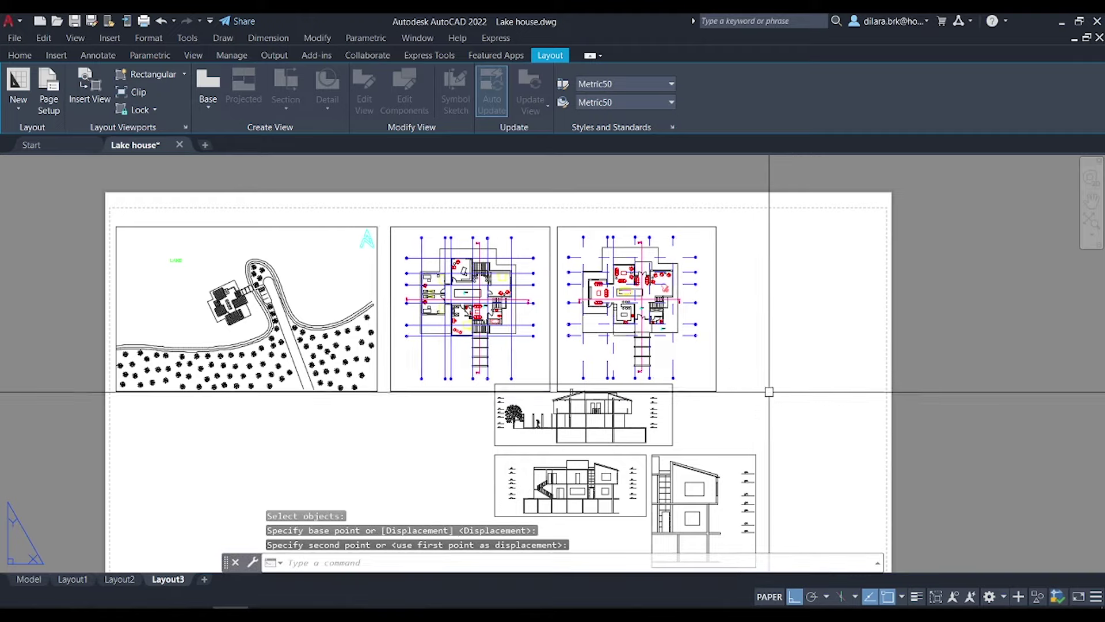
click(755, 391)
Move the section viewport to the top right beside the floor plans
click(685, 454)
key(Return)
click(652, 455)
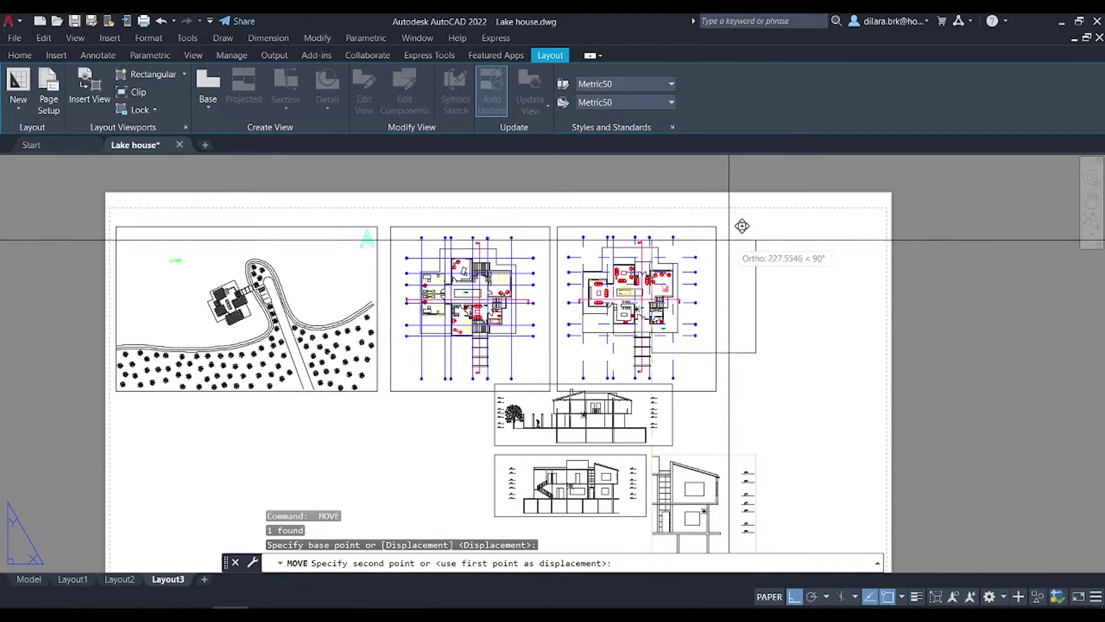
click(716, 227)
click(765, 346)
key(Return)
click(763, 392)
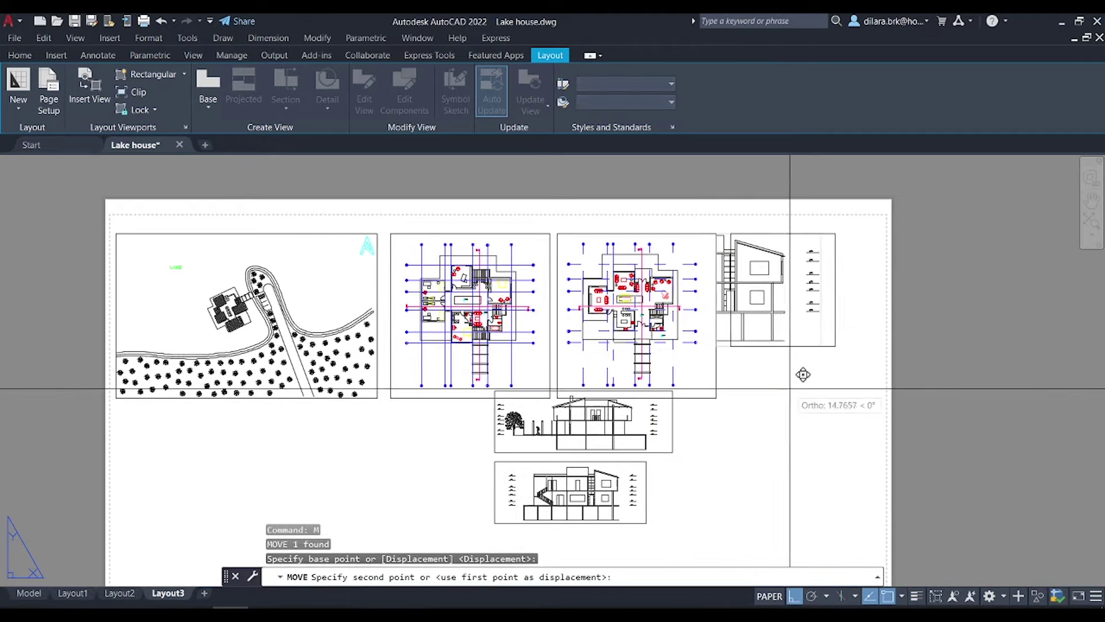
middle_drag(704, 446, 740, 370)
Place the first elevation viewport directly under the site plan
click(700, 378)
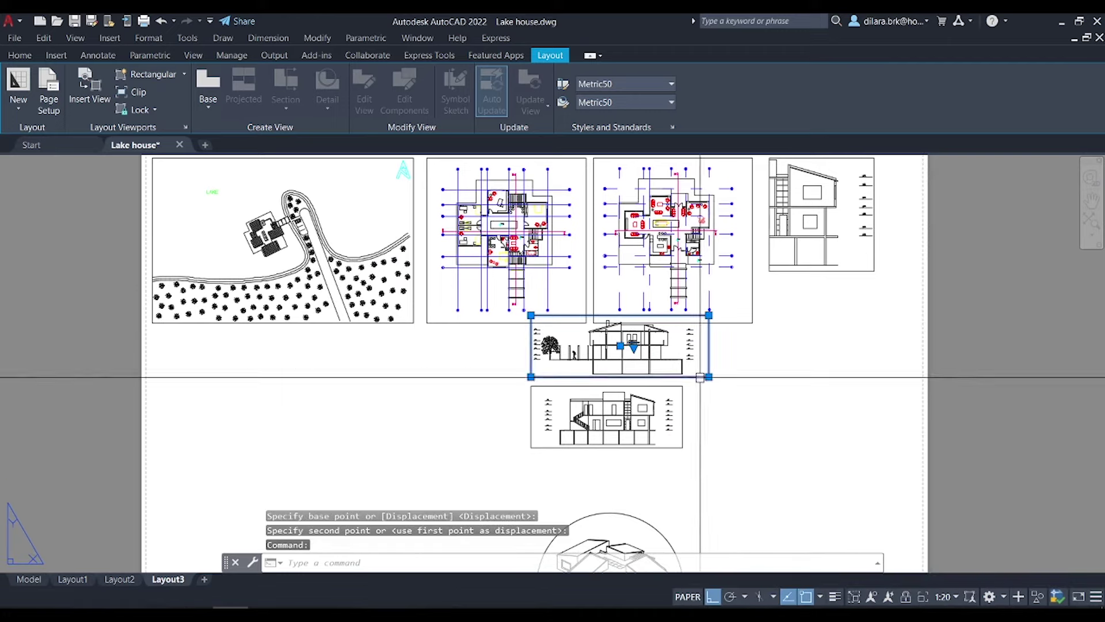
key(Return)
click(546, 323)
click(178, 326)
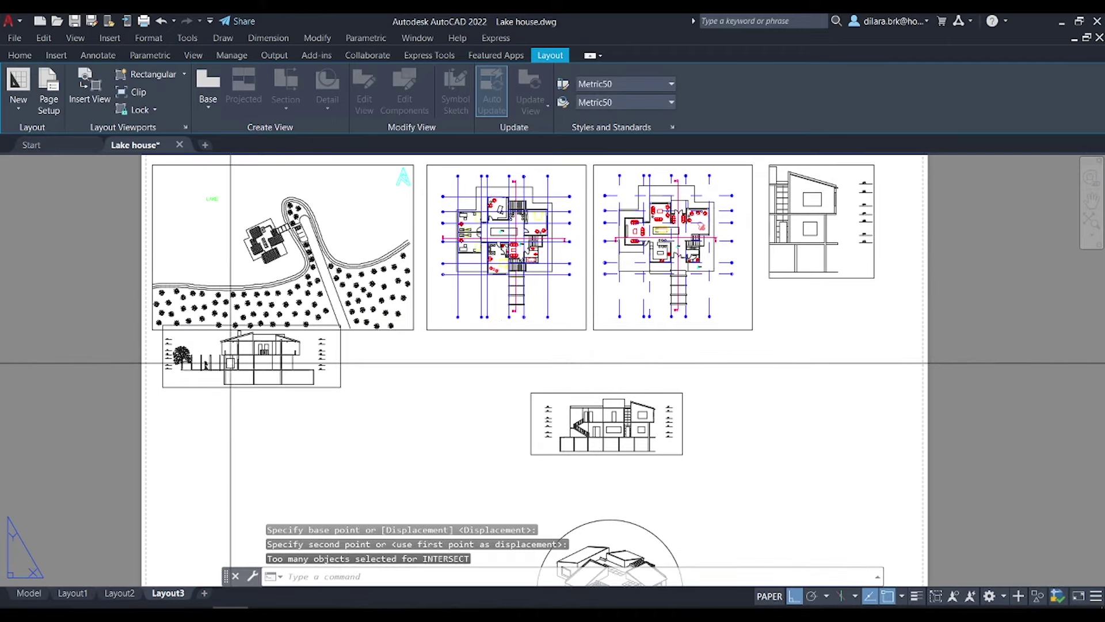
click(173, 382)
scroll(149, 345, up, 4)
key(Return)
click(185, 296)
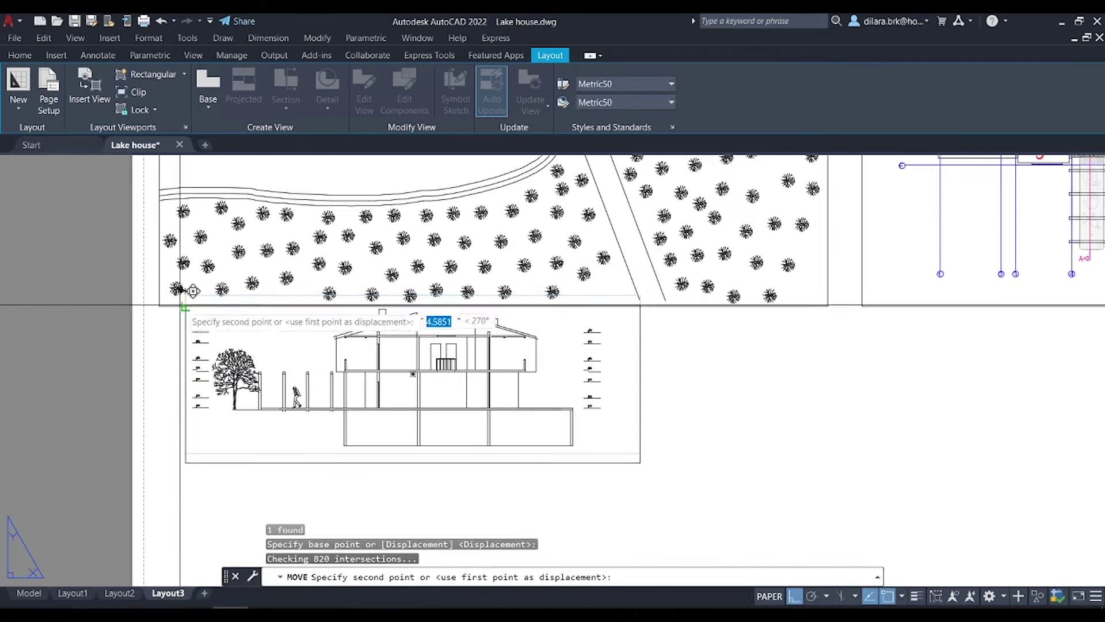
scroll(336, 359, down, 1)
scroll(337, 359, down, 1)
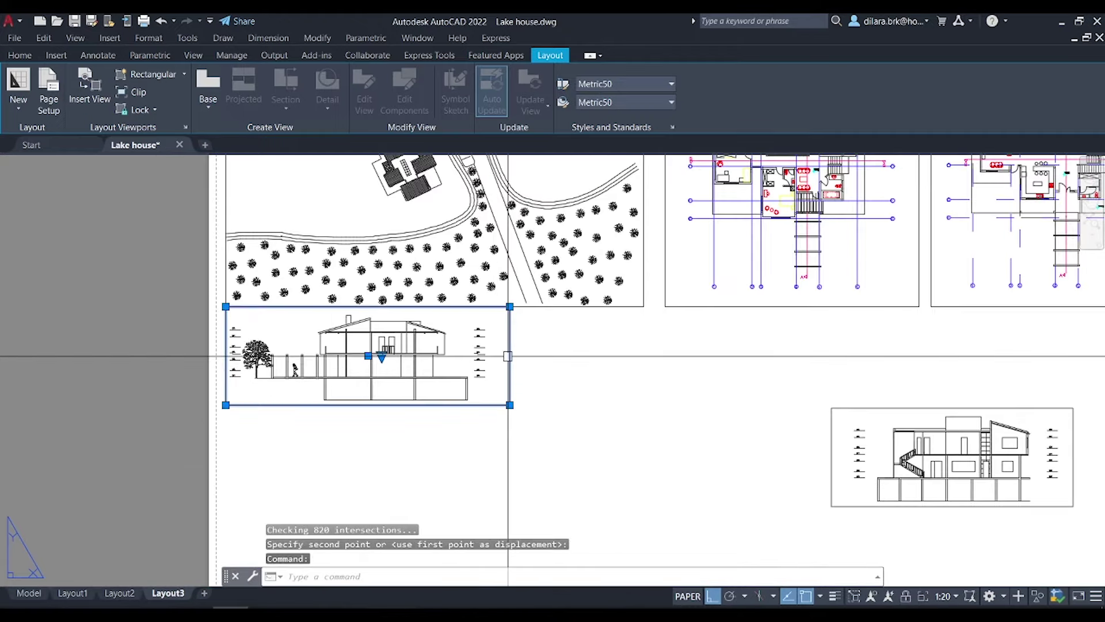
click(550, 367)
Move the second elevation viewport beside the first one
click(894, 407)
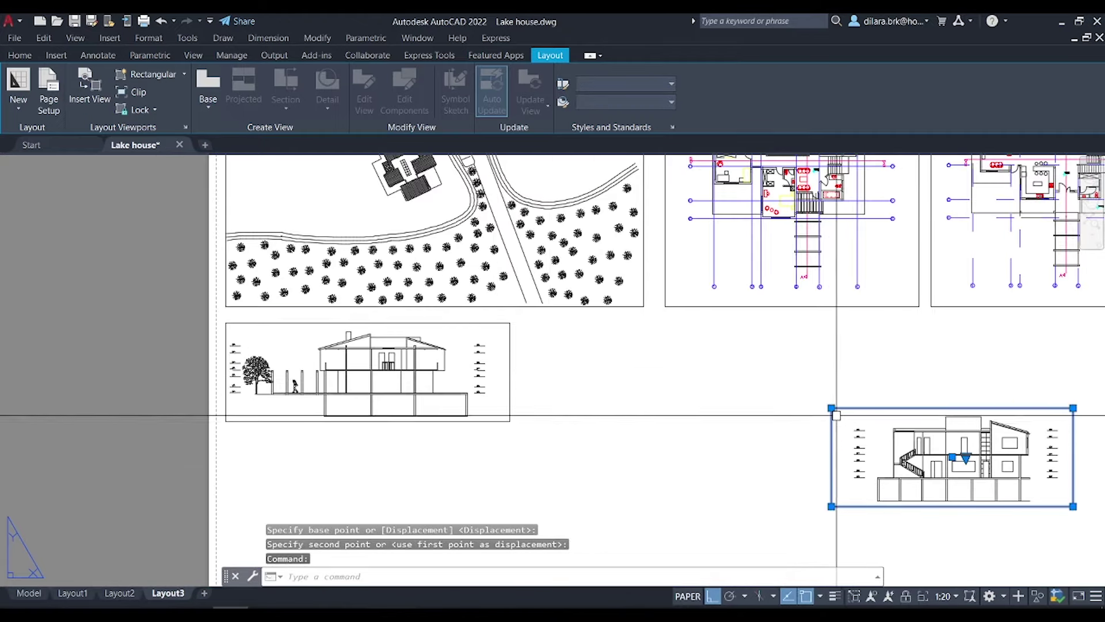
key(Return)
click(876, 475)
click(555, 391)
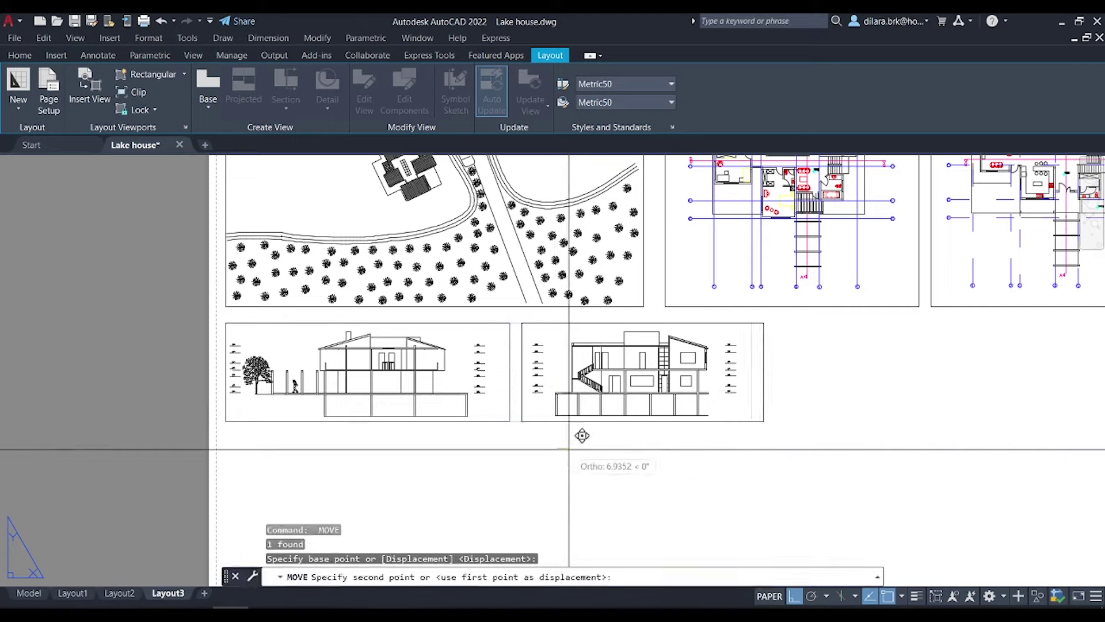
scroll(599, 345, down, 4)
scroll(805, 426, up, 2)
Select the circular 3D viewport and begin moving it
click(600, 393)
text(m)
key(Return)
click(590, 343)
Drop the circular 3D viewport at lower right and draw a new viewport below the elevations
click(726, 332)
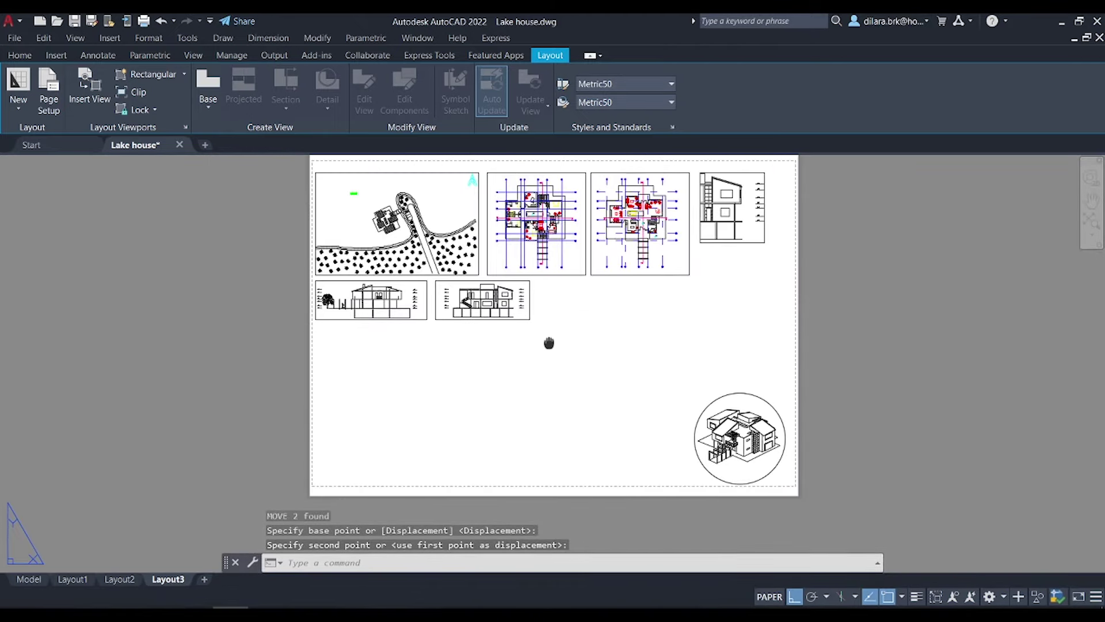
middle_drag(548, 345, 547, 366)
click(171, 82)
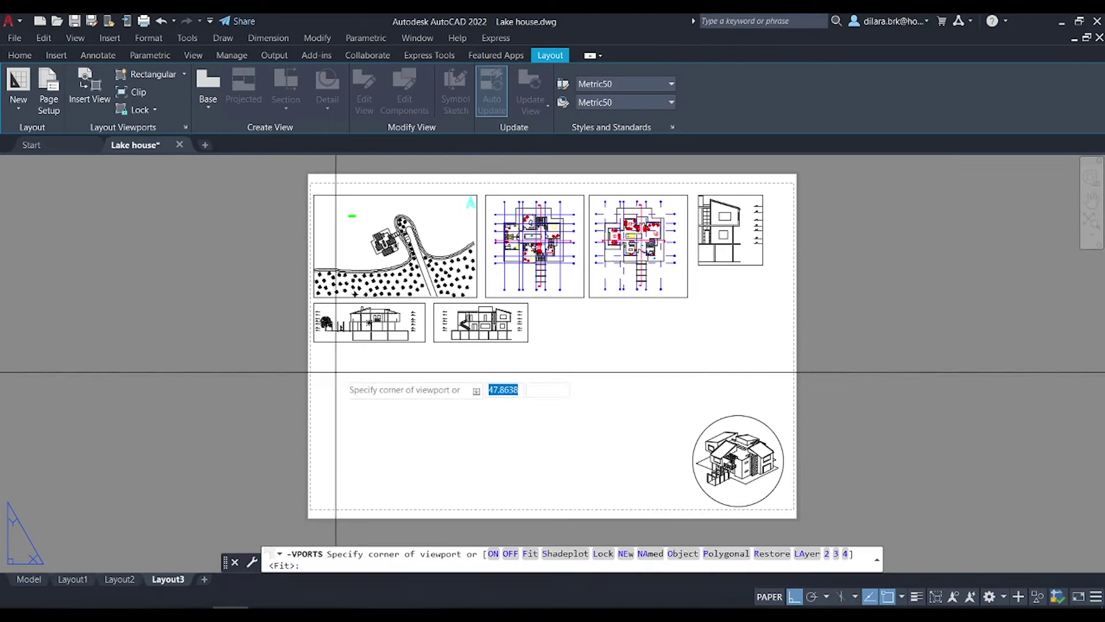
click(318, 352)
click(475, 423)
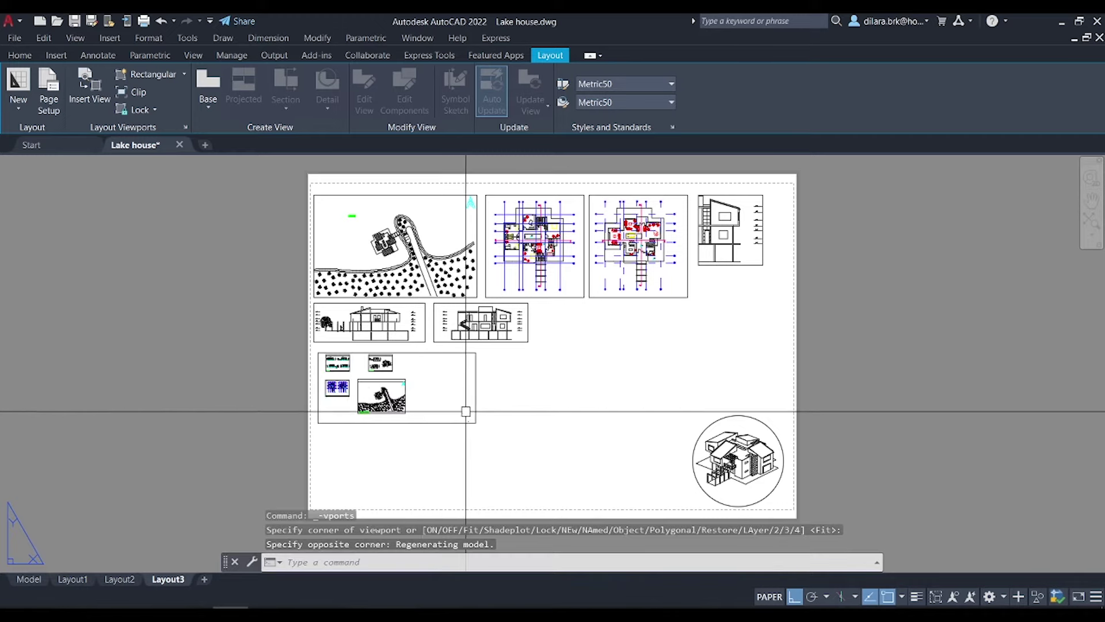
Frame the front elevation inside the new viewport and select it on the sheet
double_click(430, 382)
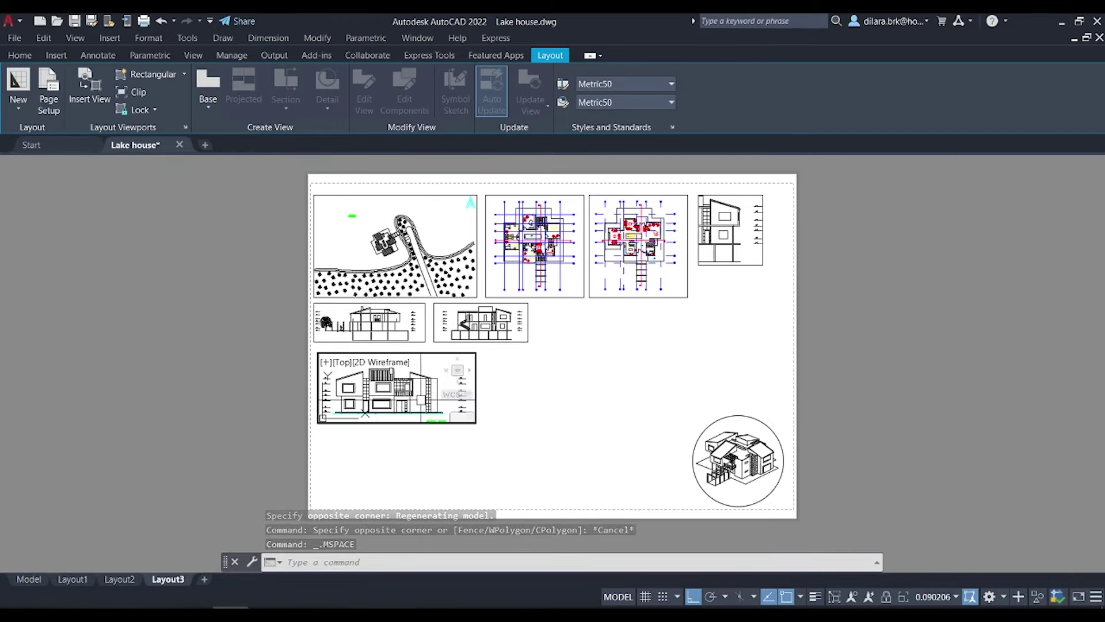
double_click(558, 413)
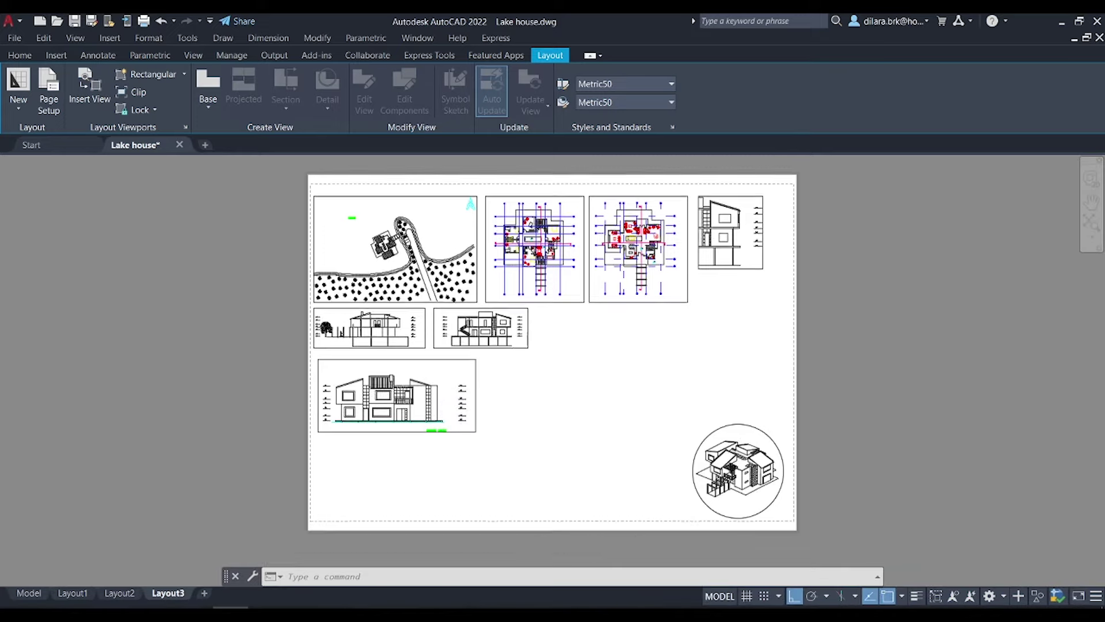
click(476, 390)
Resize the front elevation viewport around the drawing and set its scale to 1:10
scroll(454, 374, up, 2)
click(495, 350)
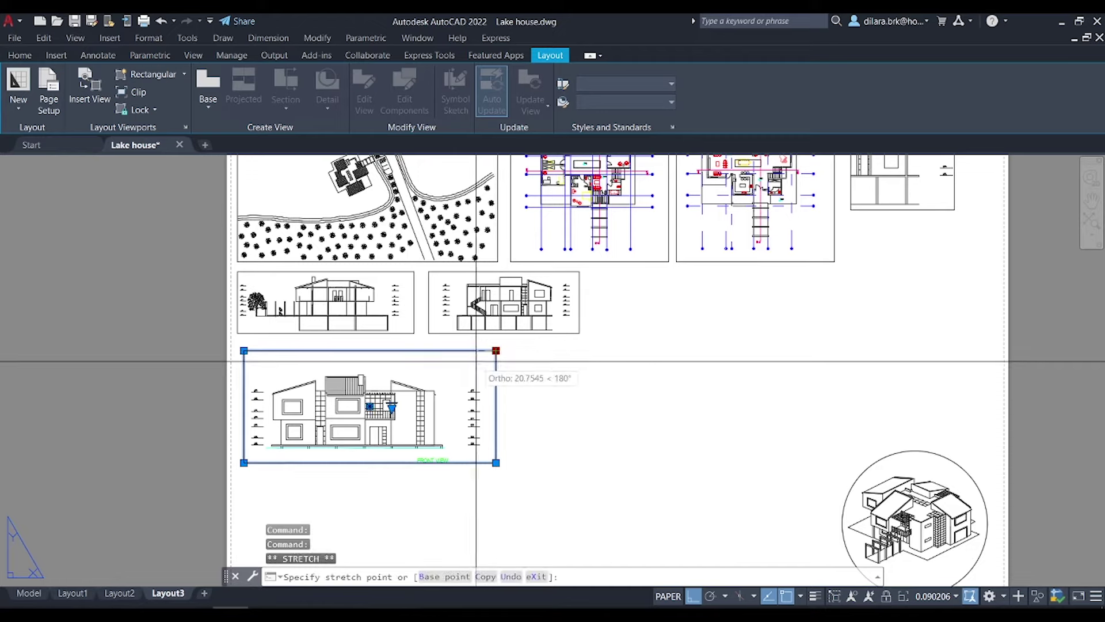
click(461, 364)
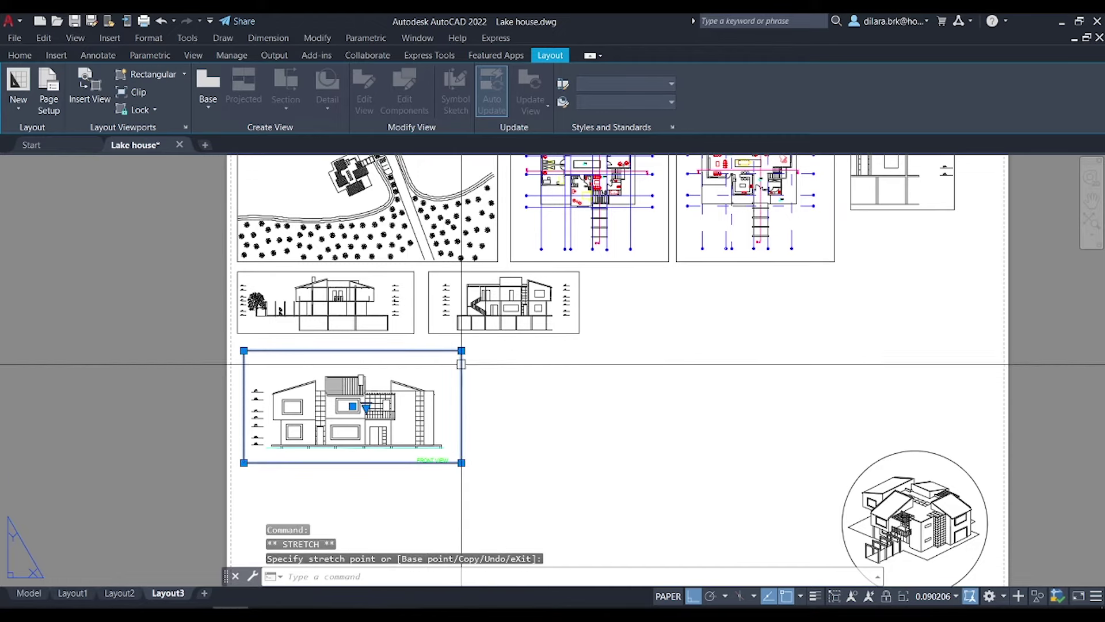
click(461, 350)
click(473, 374)
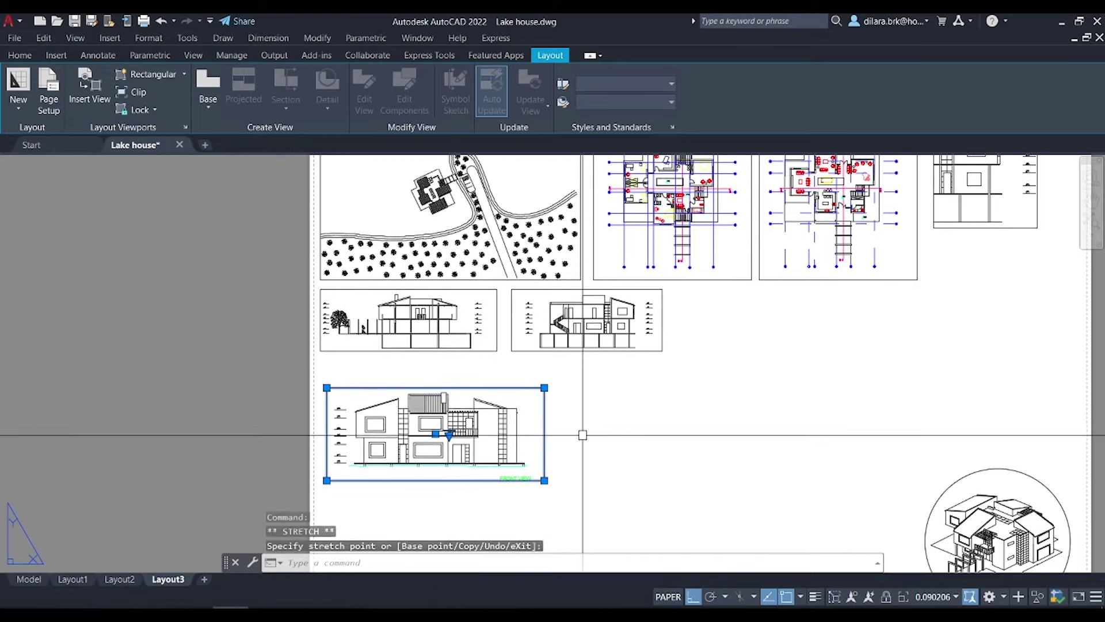
click(939, 601)
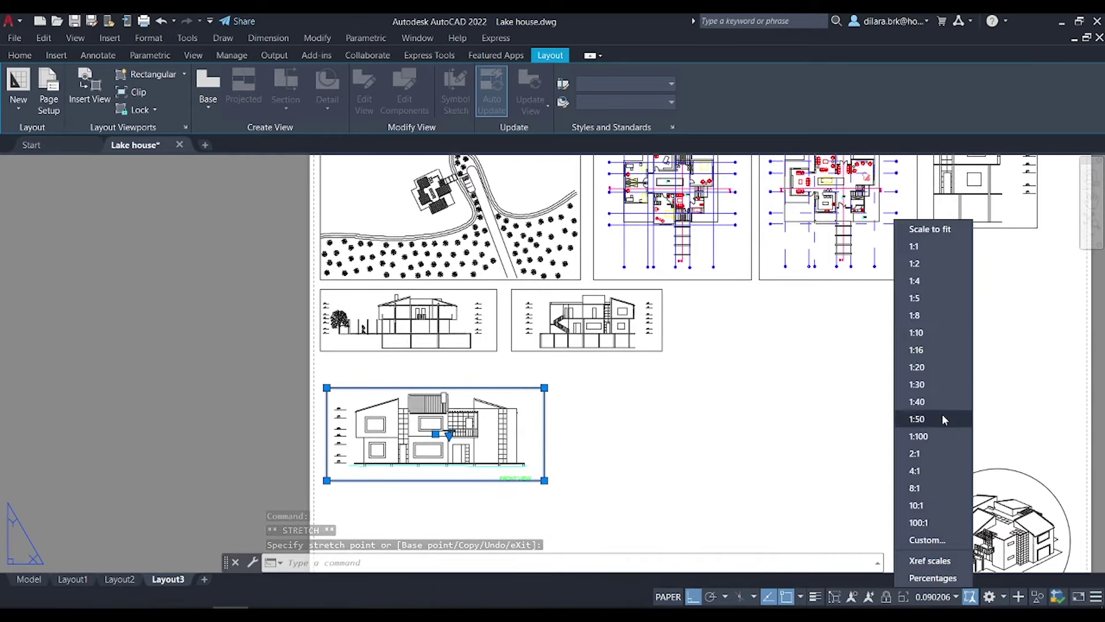
click(931, 333)
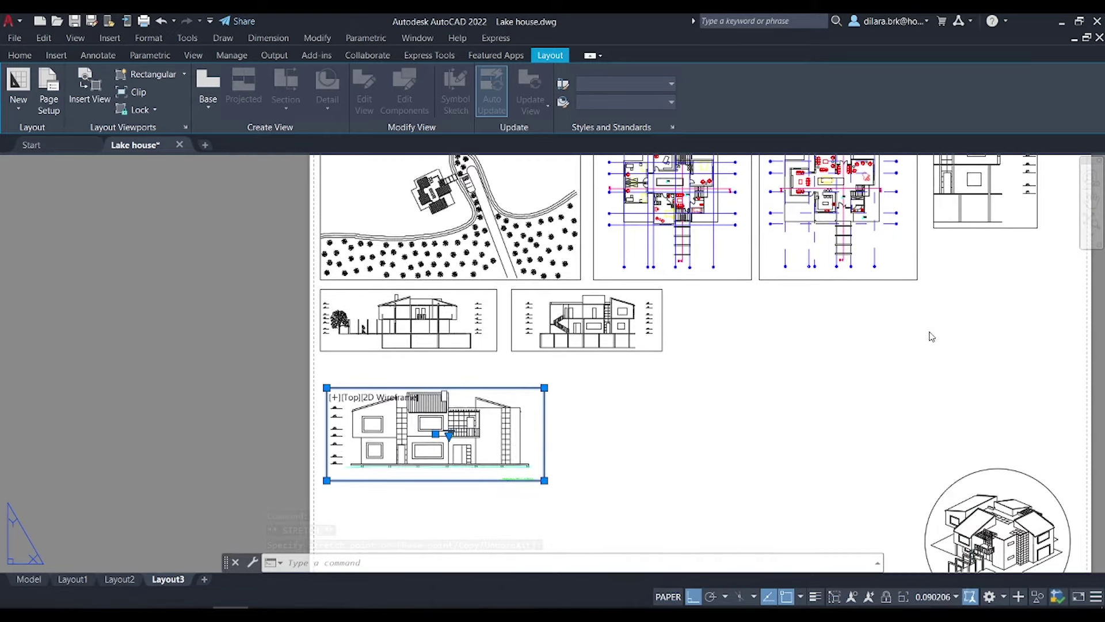
click(545, 487)
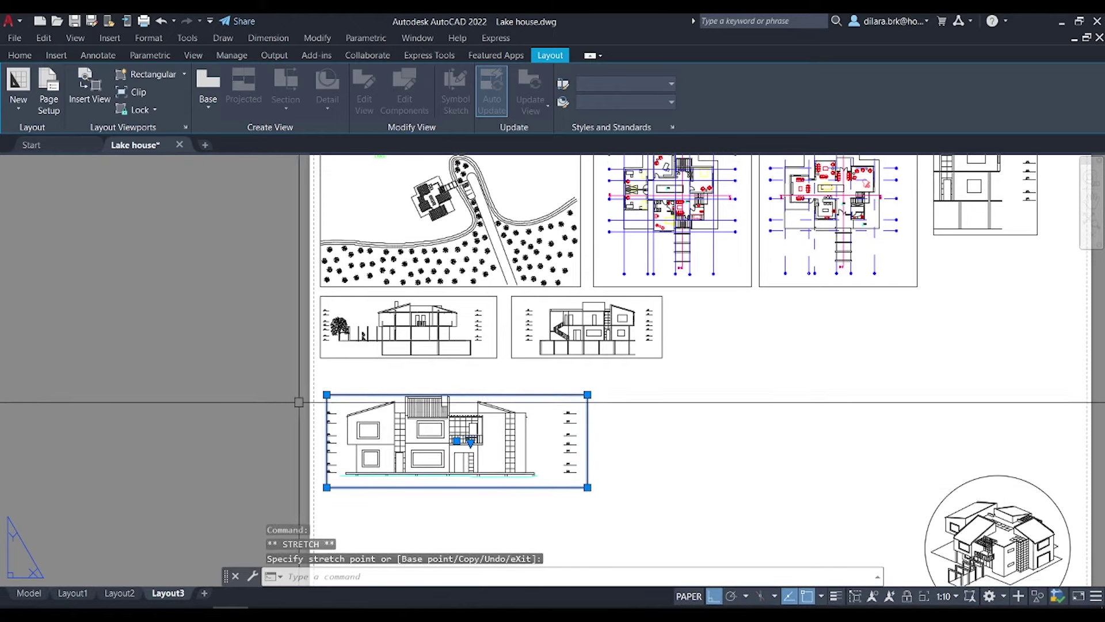
click(327, 394)
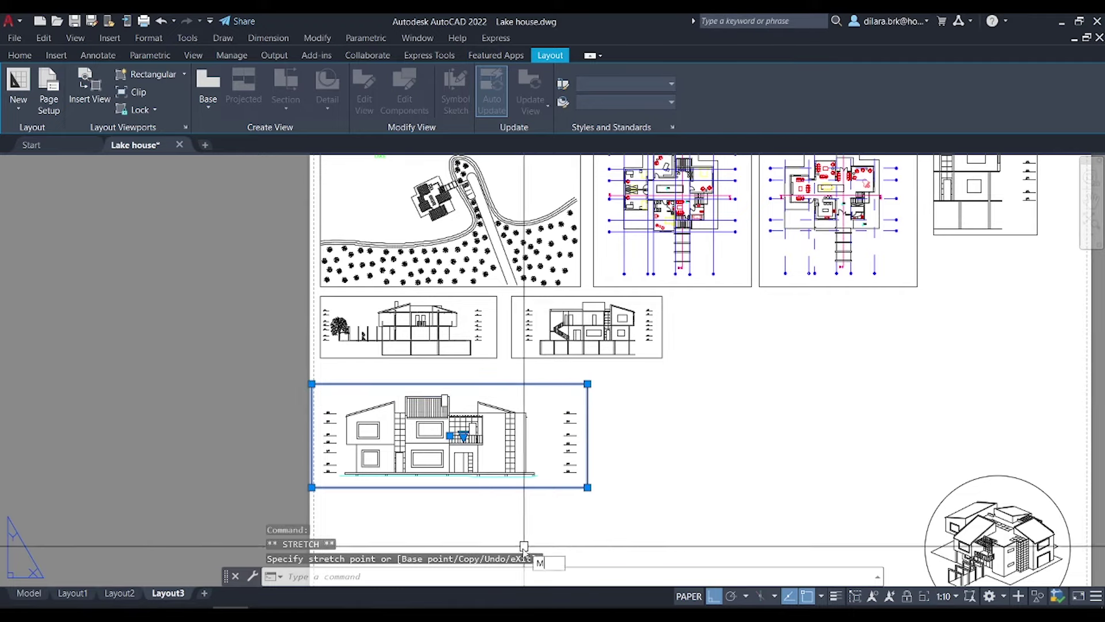
Move the front elevation viewport snugly beneath the elevations above
key(Return)
click(460, 519)
click(456, 487)
scroll(548, 464, up, 3)
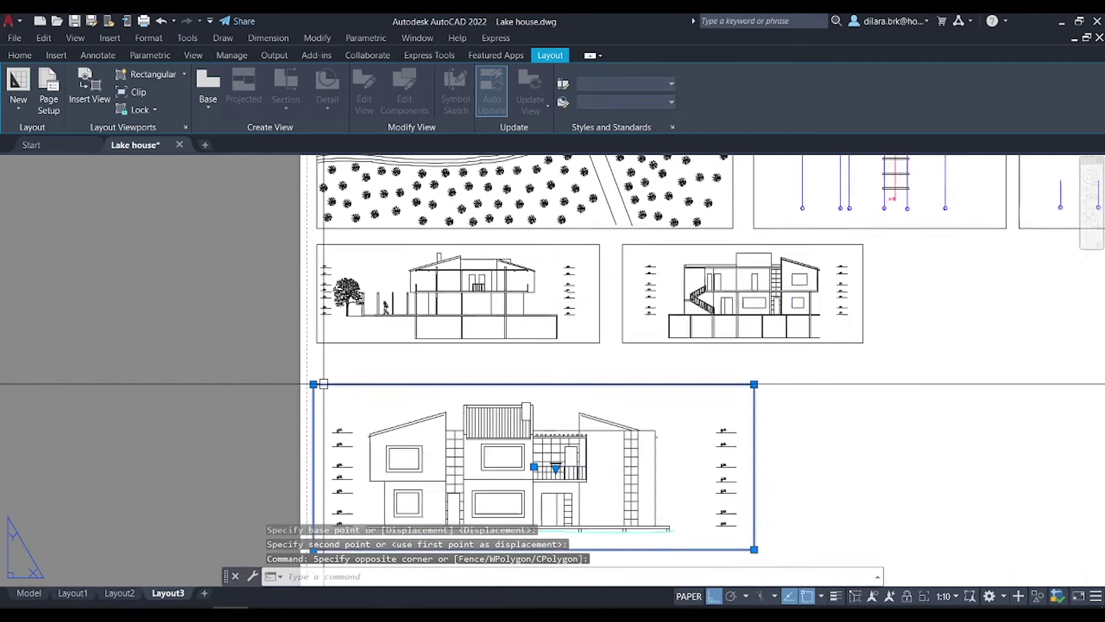
text(m)
key(Return)
click(316, 323)
click(353, 340)
scroll(369, 344, down, 2)
key(Return)
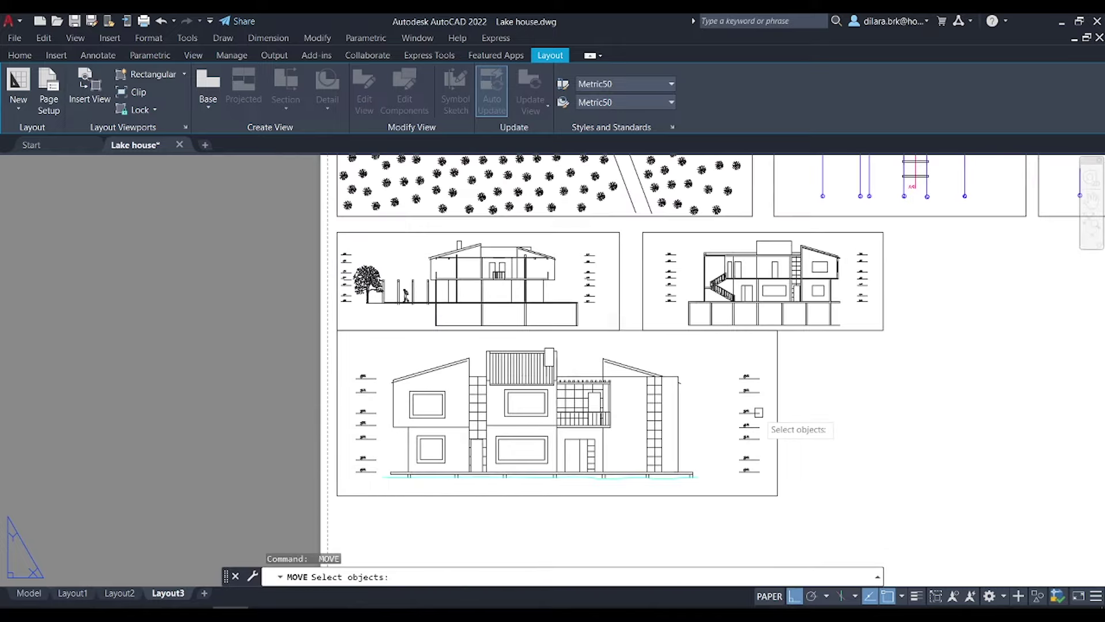
key(Return)
click(851, 400)
Finish aligning the front elevation and copy its viewport to the right
click(839, 424)
scroll(839, 424, down, 4)
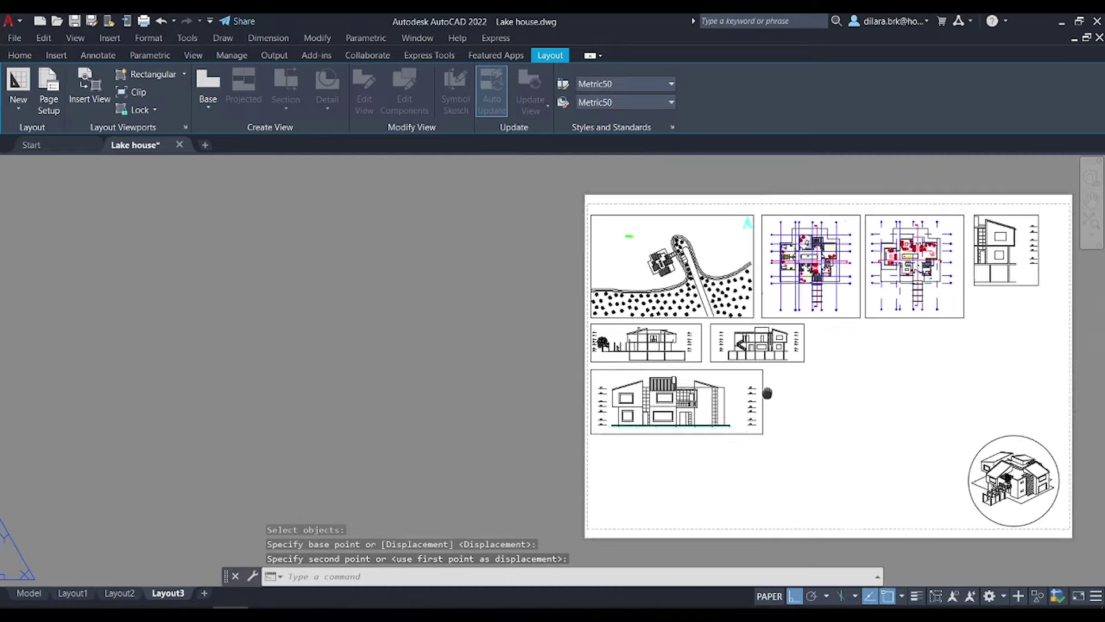
click(577, 415)
text(co)
key(Return)
click(516, 463)
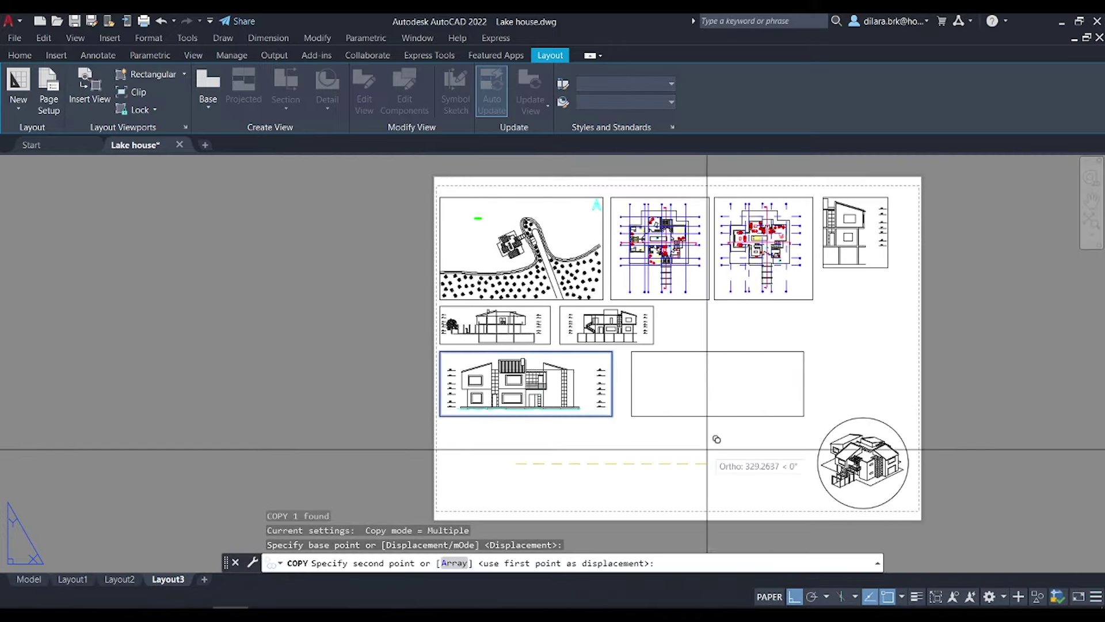
click(700, 447)
key(Escape)
Pan the copied viewport to show the elevation with the tree
scroll(717, 372, up, 2)
double_click(793, 369)
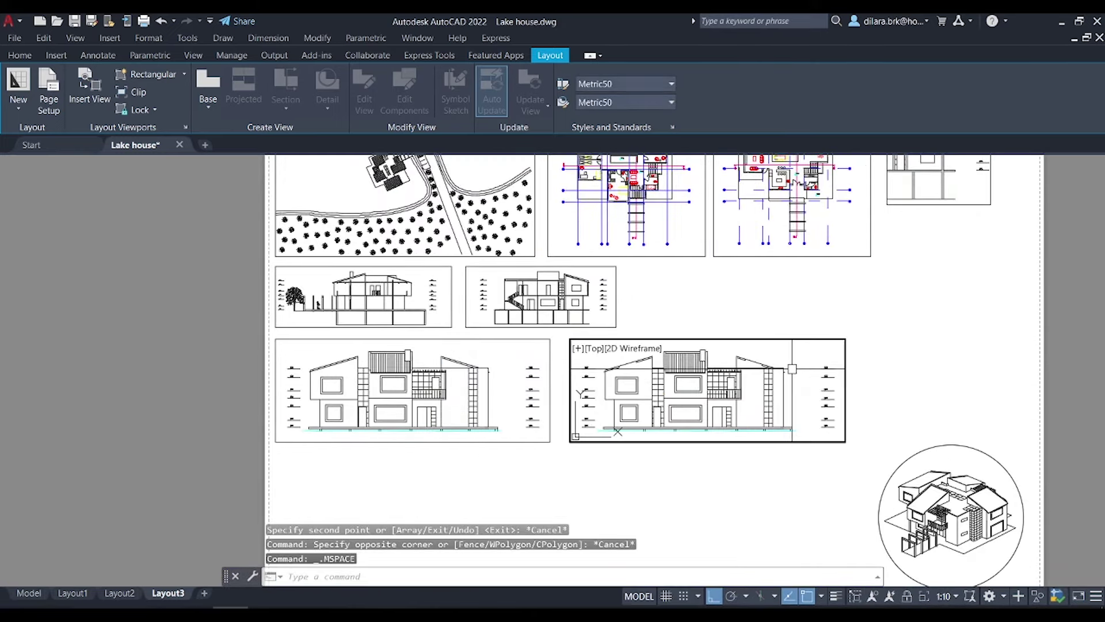
middle_drag(792, 369, 719, 388)
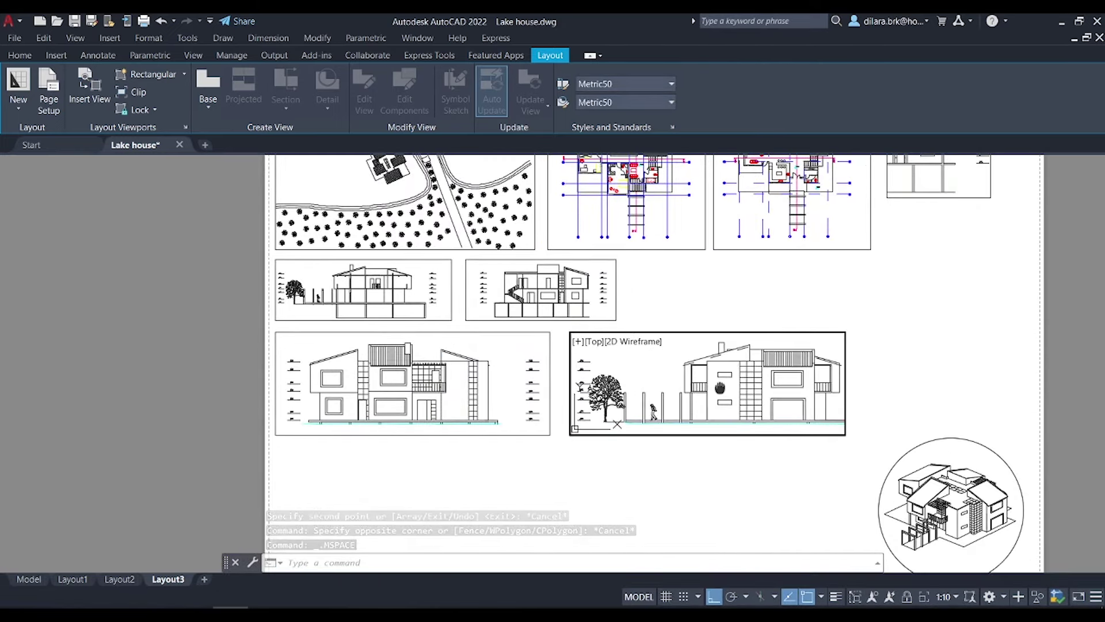
double_click(866, 389)
Stretch the right-hand bottom elevation viewport's right edge further right
click(846, 362)
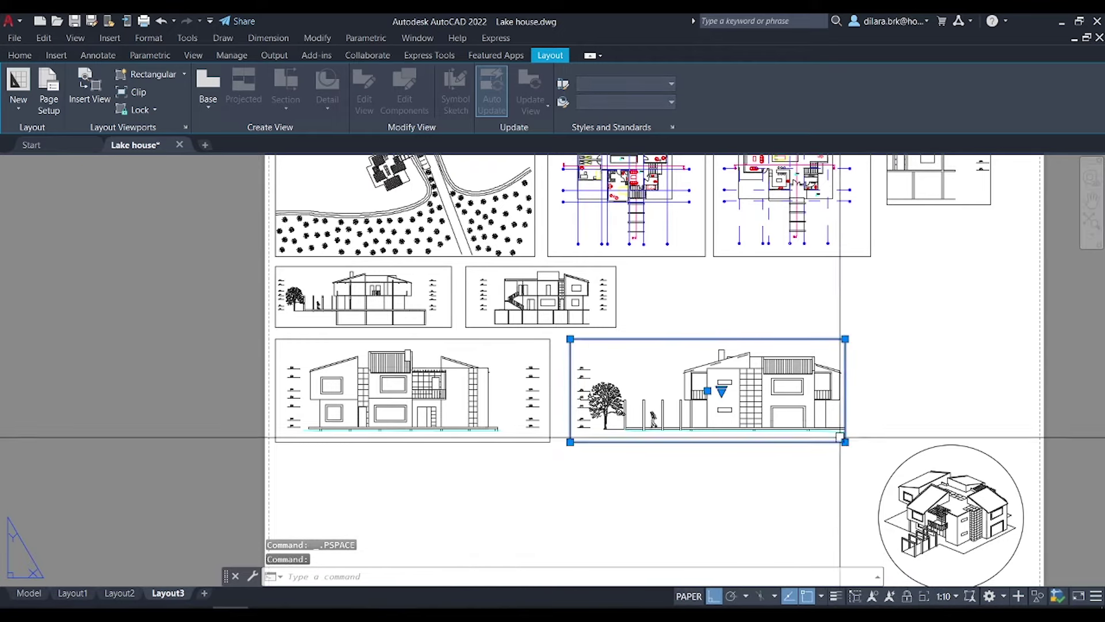
click(845, 442)
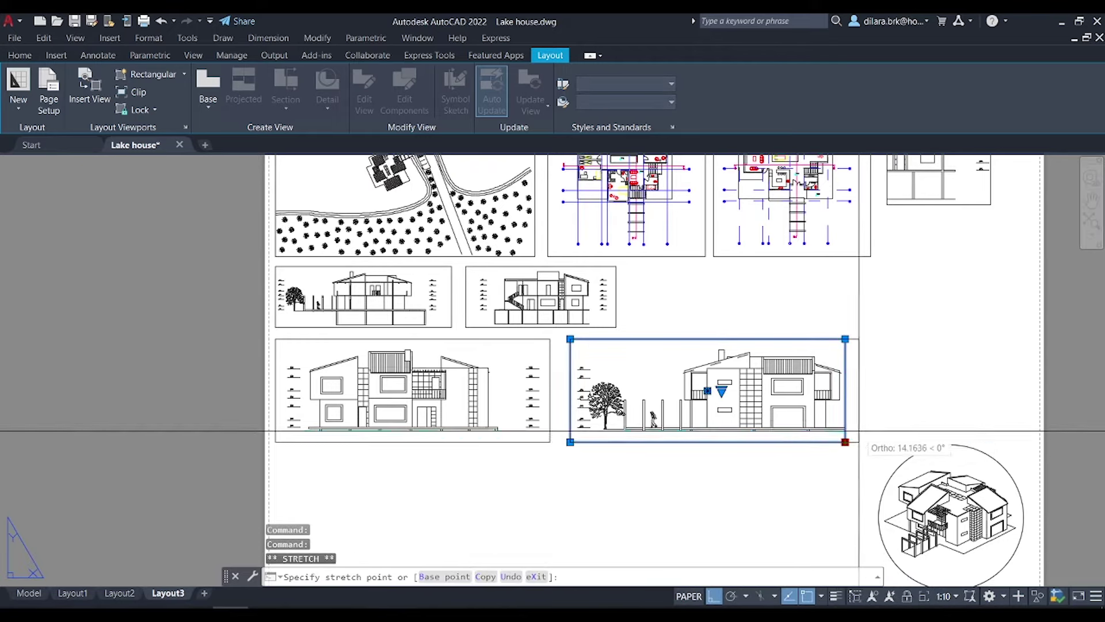
click(912, 441)
middle_drag(913, 442, 838, 447)
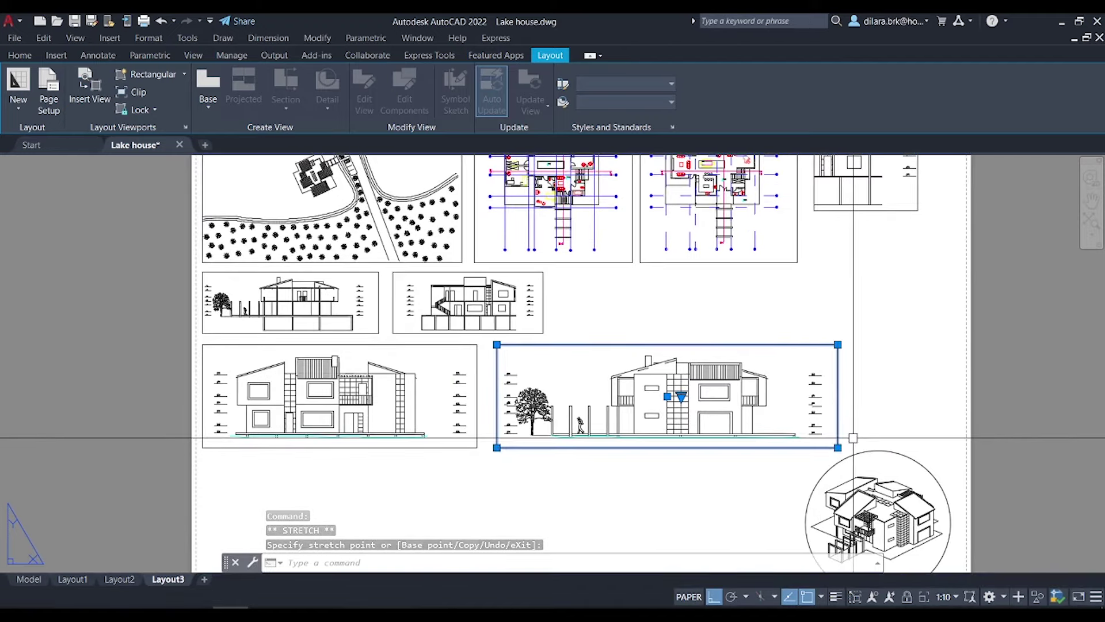
scroll(861, 420, down, 3)
key(Escape)
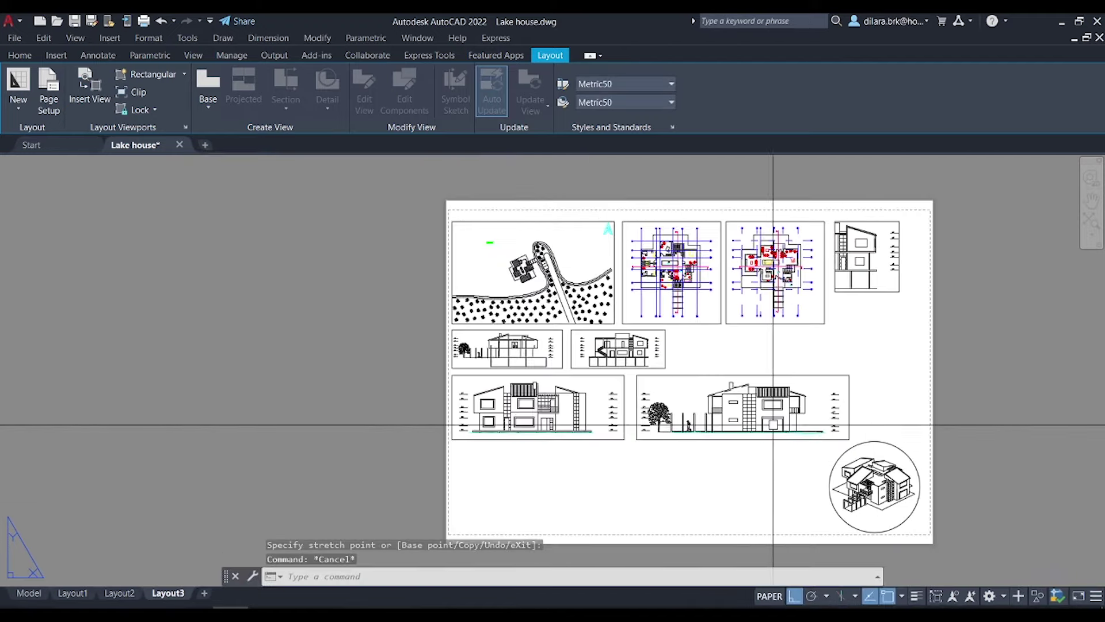
Move the four lower viewports further down the sheet
middle_drag(774, 425, 681, 420)
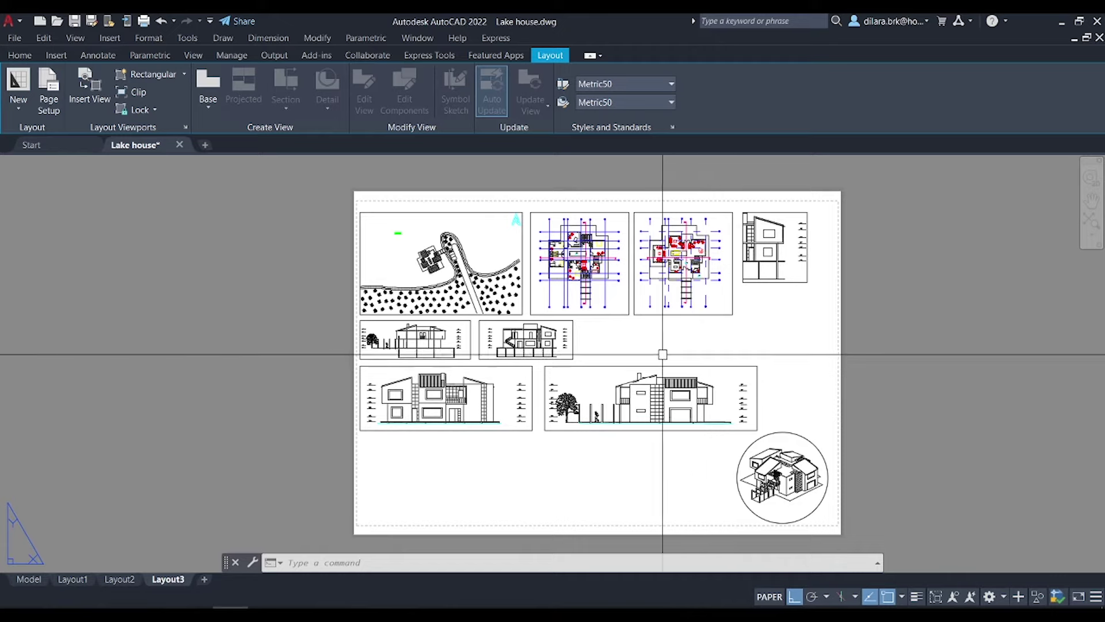
drag(661, 353, 403, 380)
text(m)
key(Return)
click(802, 347)
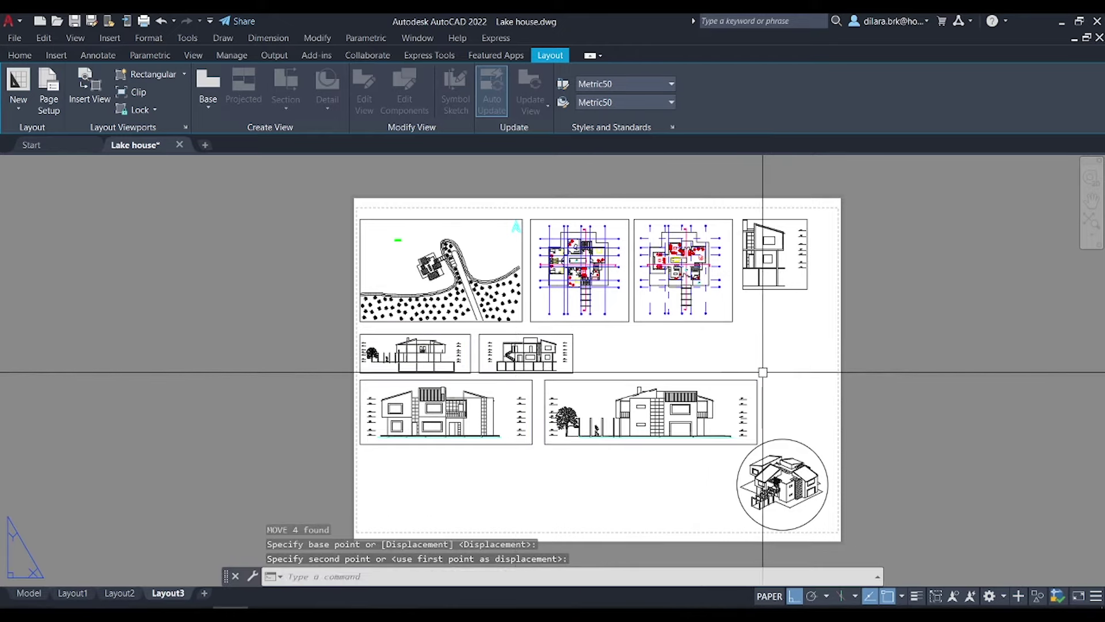
click(760, 370)
Move the circular isometric viewport up beside the top drawings
click(346, 461)
key(Return)
click(606, 448)
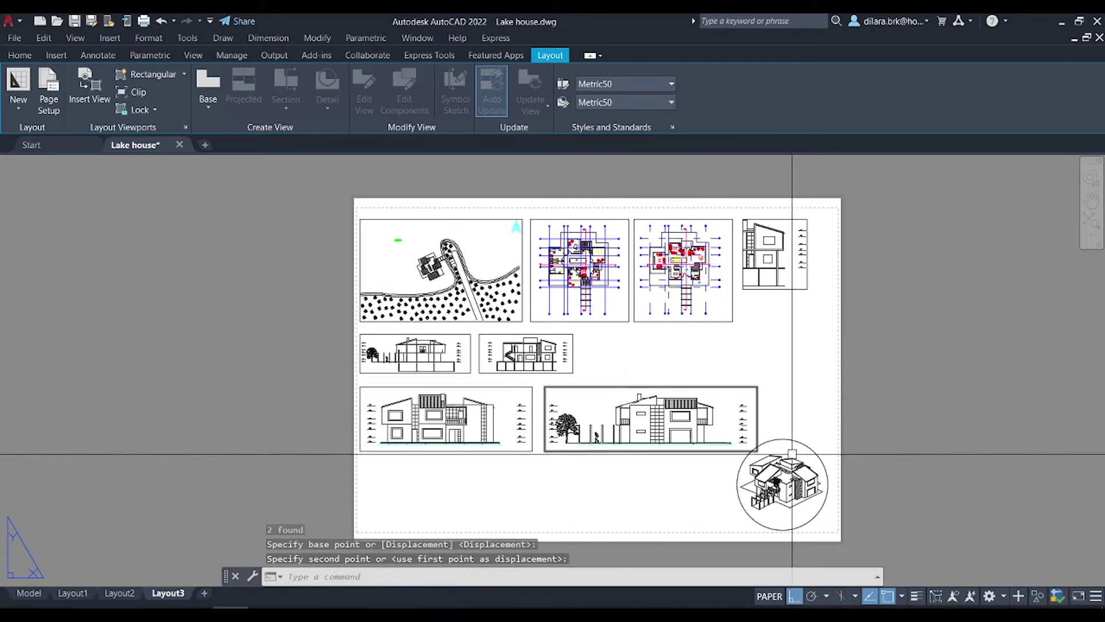
click(803, 445)
text(m)
key(Return)
click(905, 473)
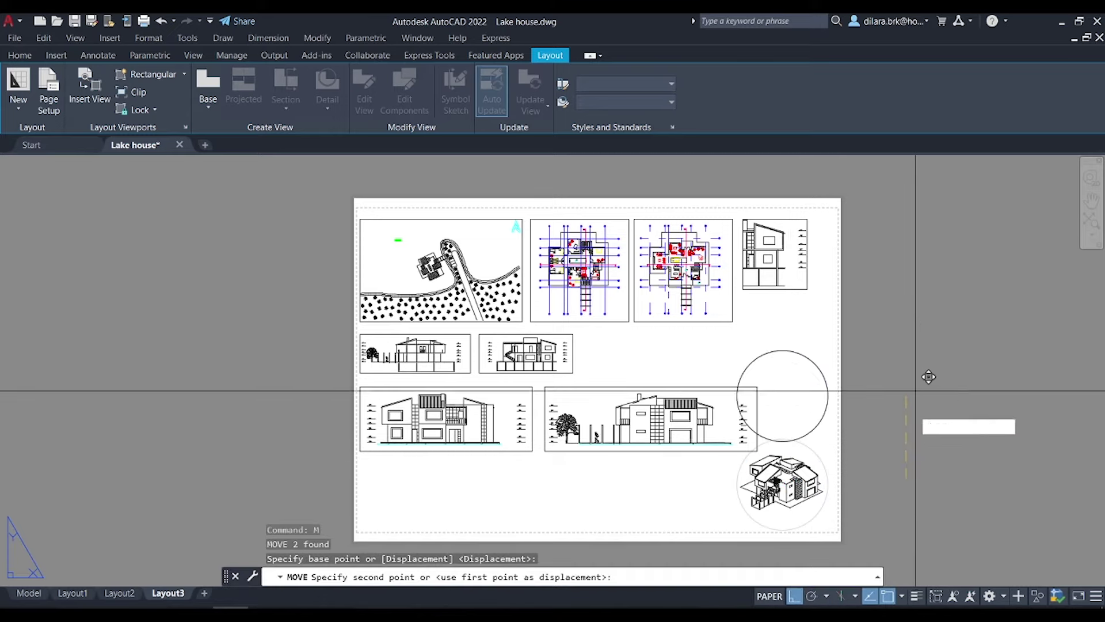
click(905, 330)
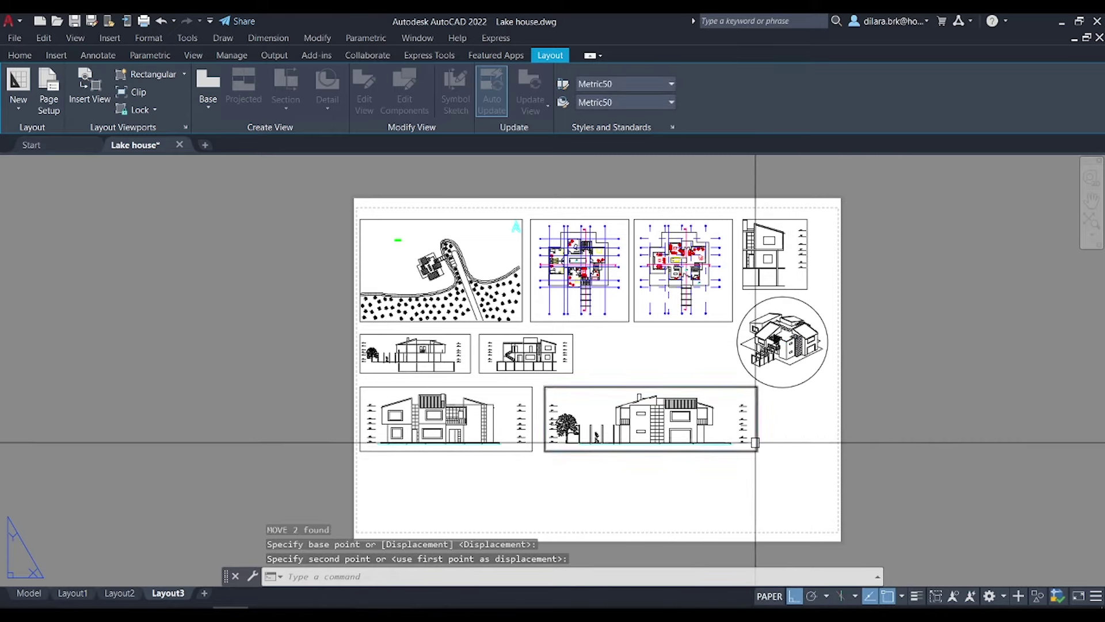
Stack the right-hand elevation viewport below the other elevation on the left
click(573, 387)
text(m)
key(Return)
click(361, 451)
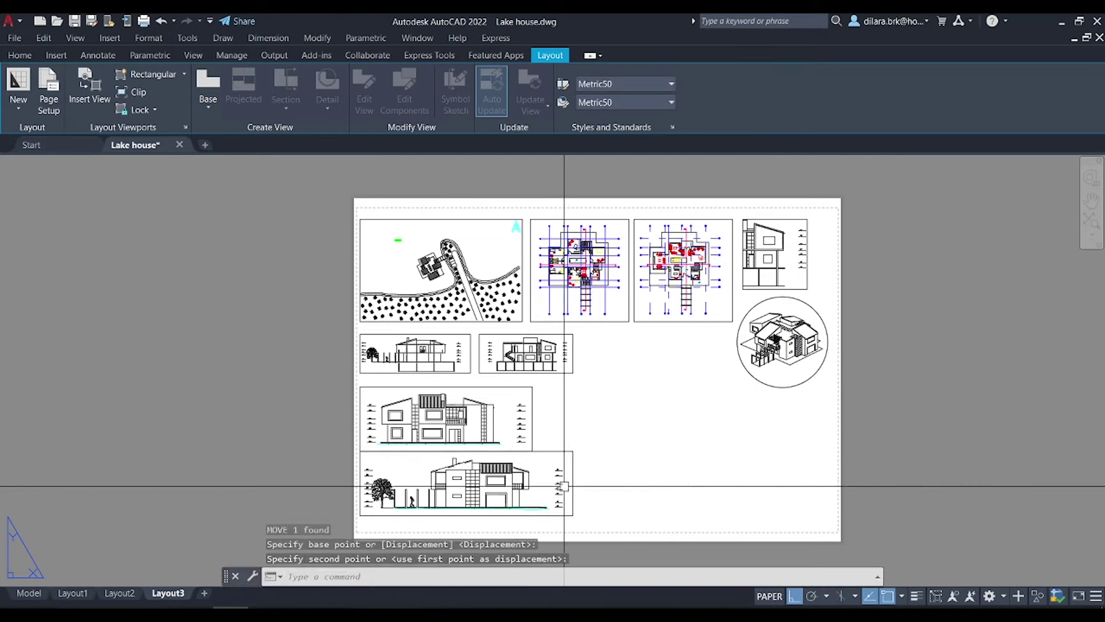
click(573, 483)
text(m)
key(Return)
click(639, 467)
click(632, 476)
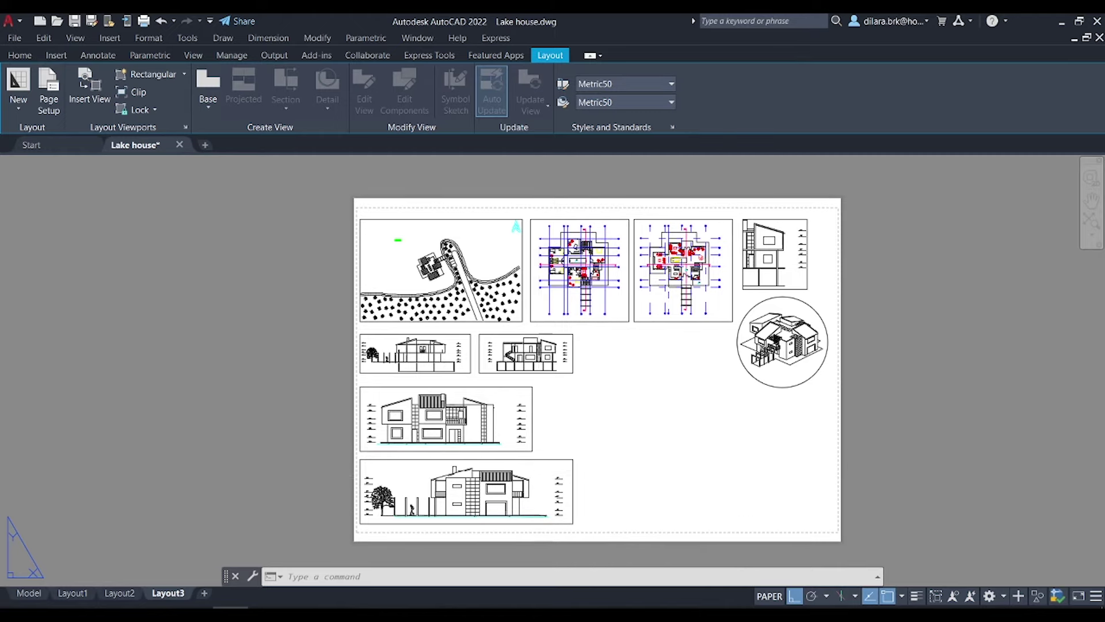
Nudge the upper long elevation (front facade) viewport slightly to the right
middle_drag(539, 477, 543, 449)
click(535, 403)
text(m)
key(Return)
click(591, 439)
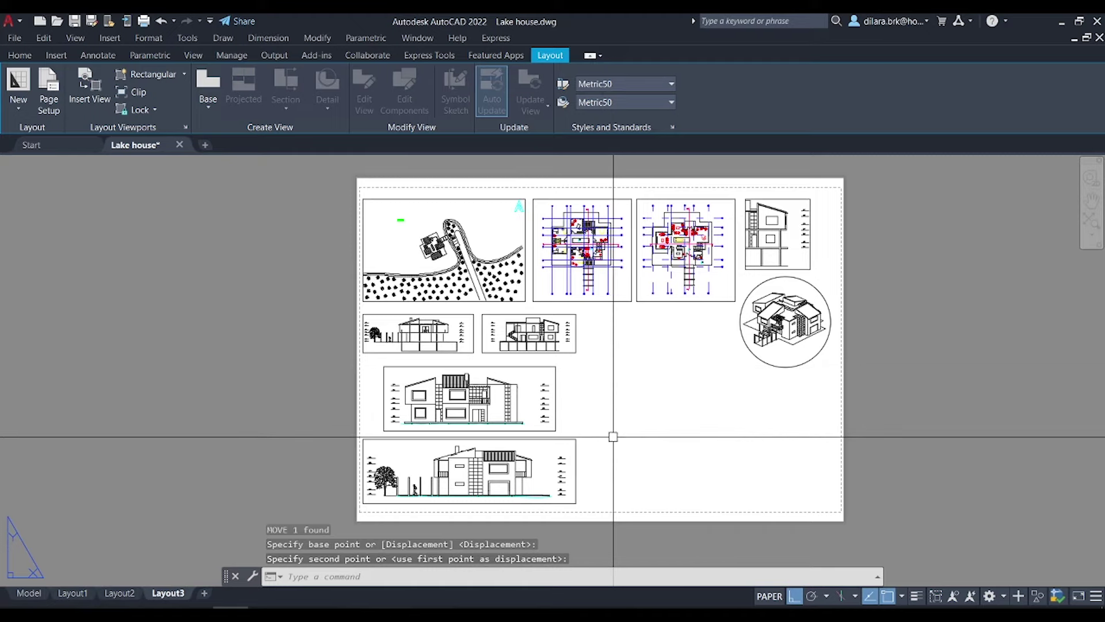
middle_drag(636, 437, 599, 436)
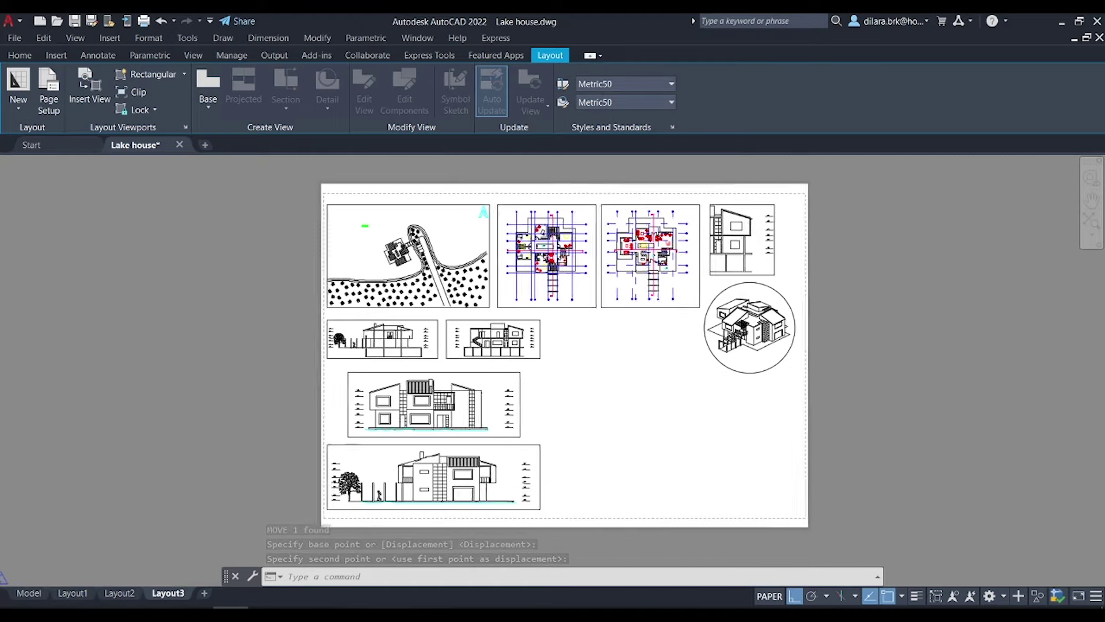
Preview Layout3 as a single-sheet ISO A1 DWG To PDF plot and inspect it
key(ctrl+p)
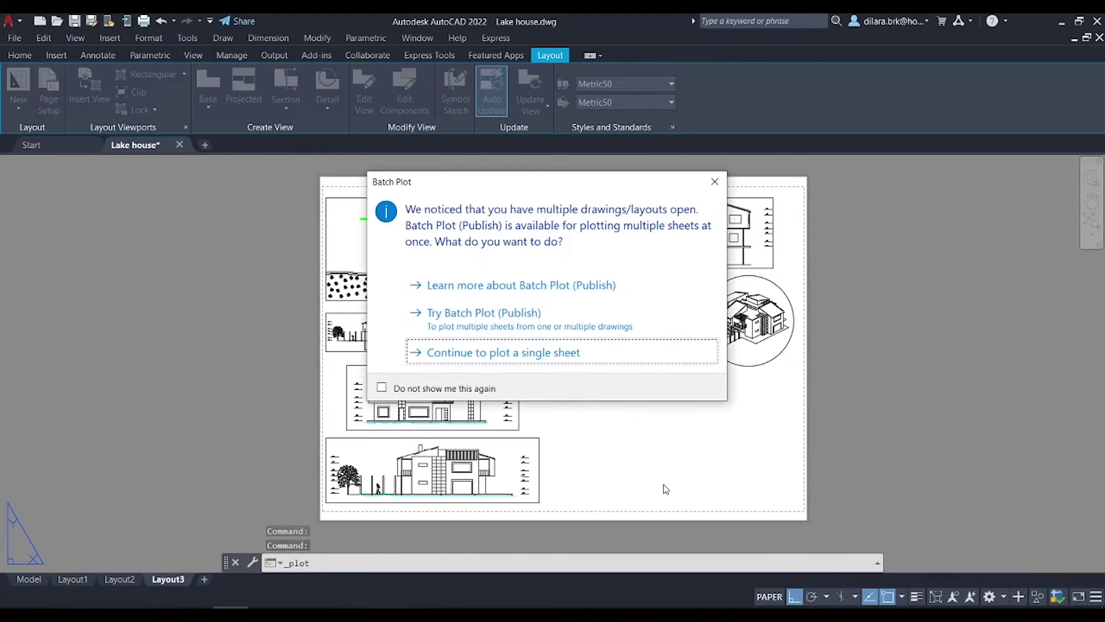
click(565, 353)
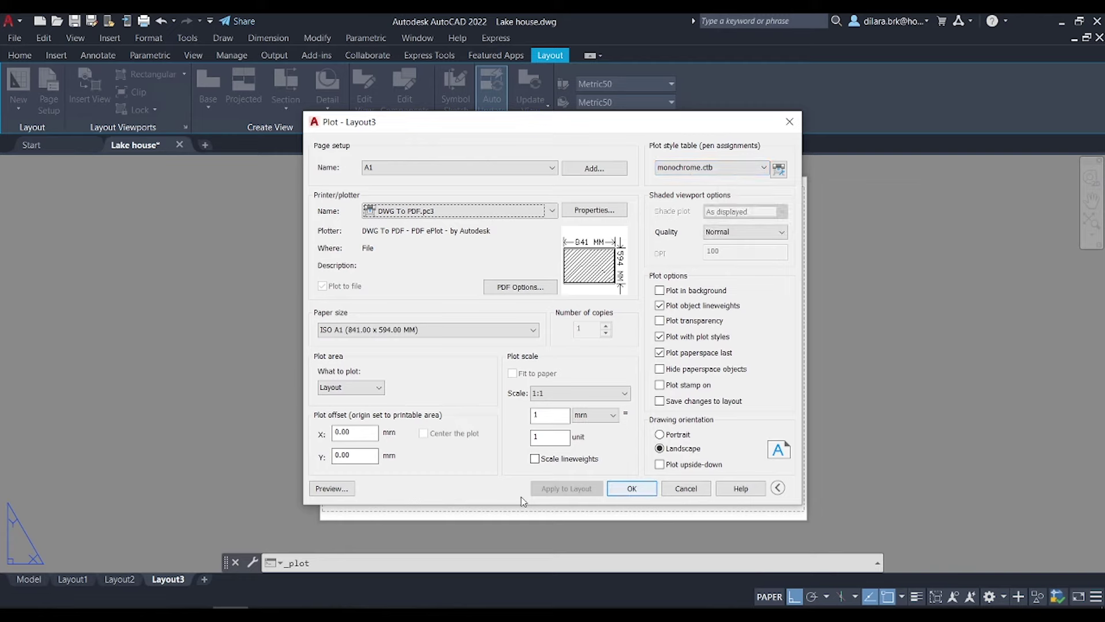
click(337, 491)
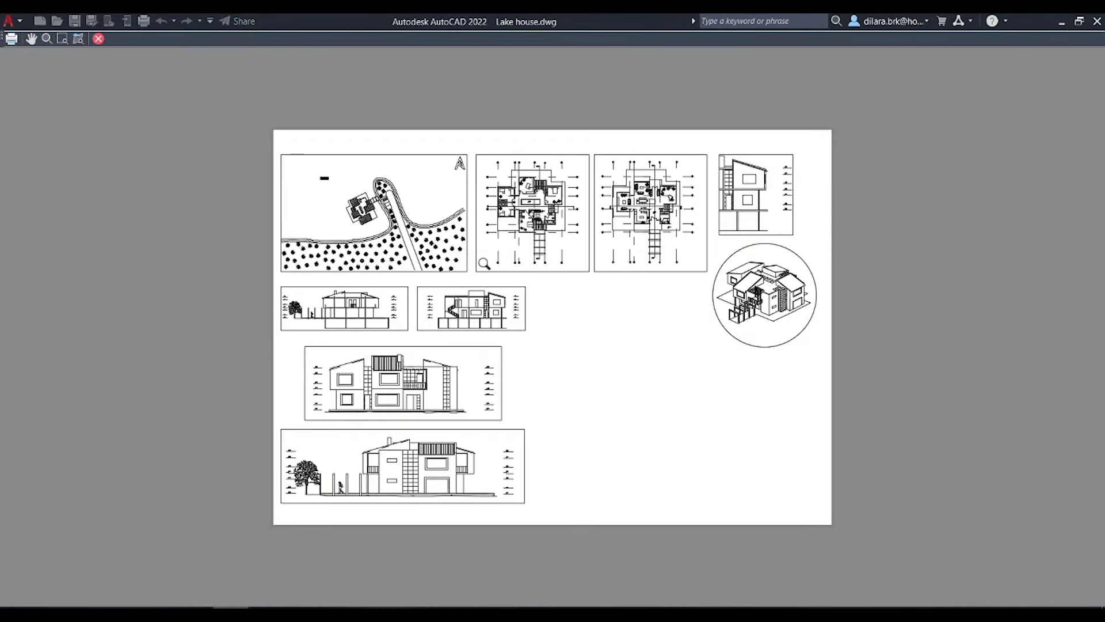
scroll(779, 263, up, 4)
scroll(775, 313, up, 2)
scroll(742, 256, down, 5)
scroll(446, 117, down, 4)
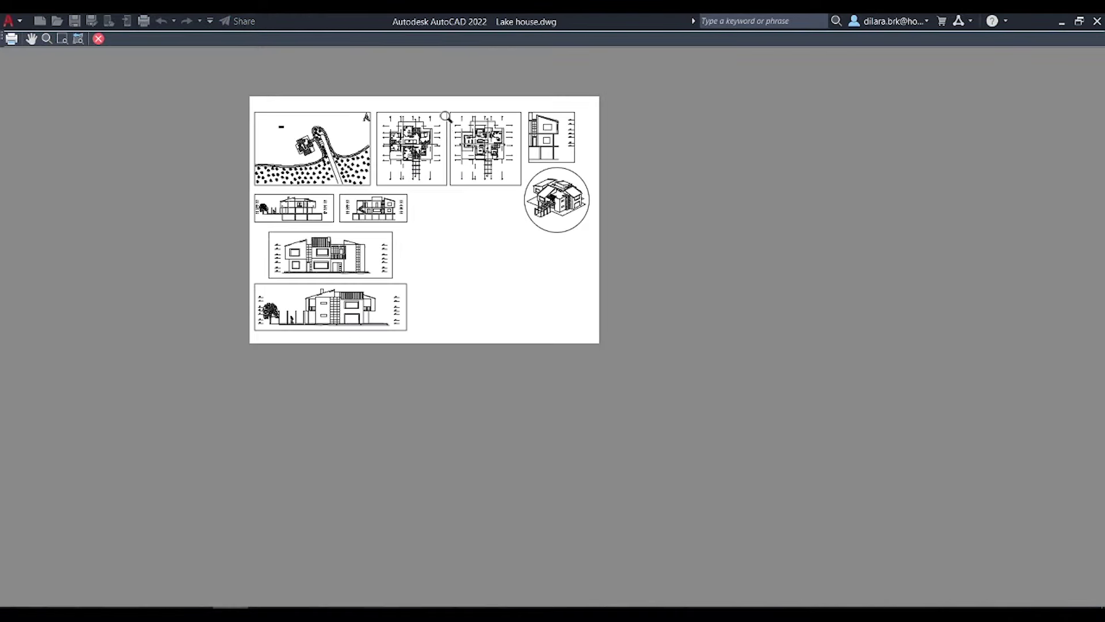
scroll(379, 162, up, 2)
scroll(345, 259, up, 2)
scroll(304, 409, up, 2)
scroll(376, 259, down, 6)
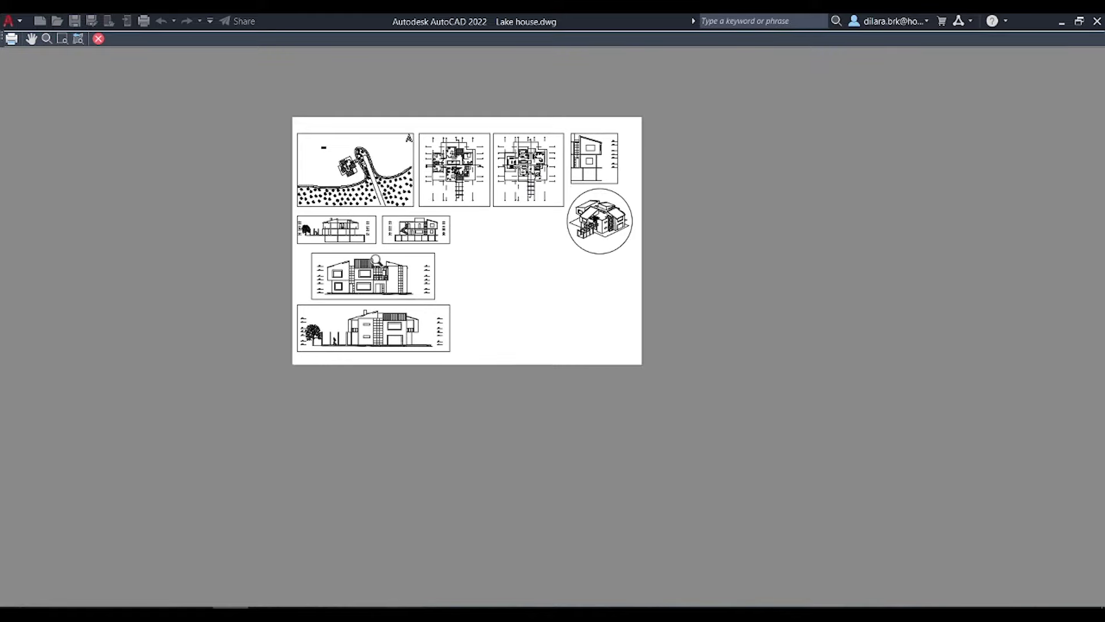
scroll(421, 78, up, 2)
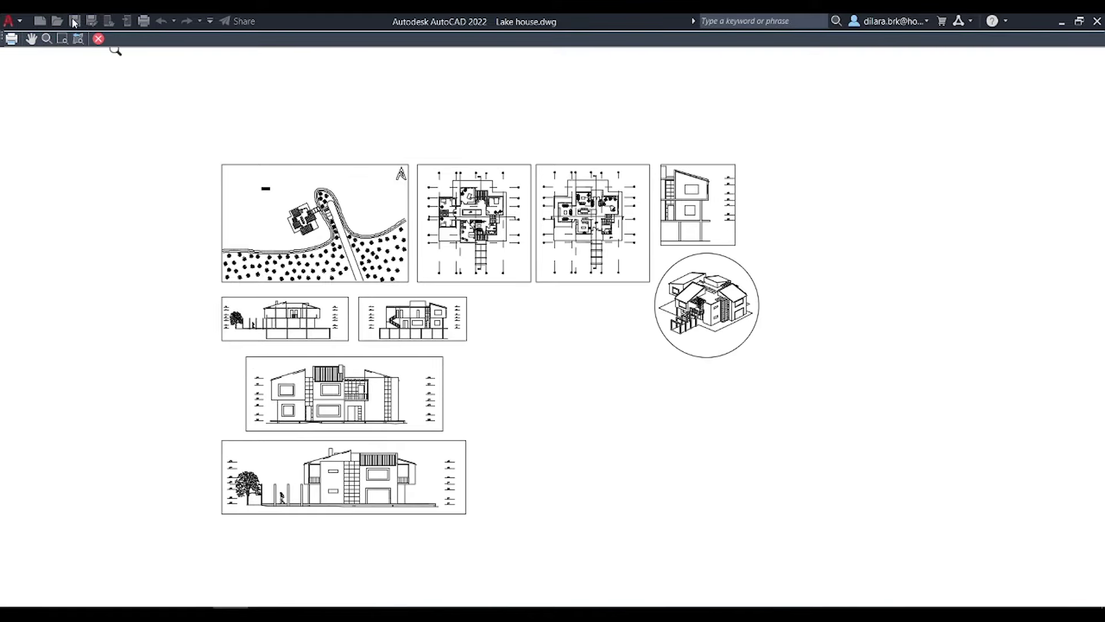
Close the preview and draw a multiline text box below the isometric circle
click(98, 39)
scroll(499, 269, up, 2)
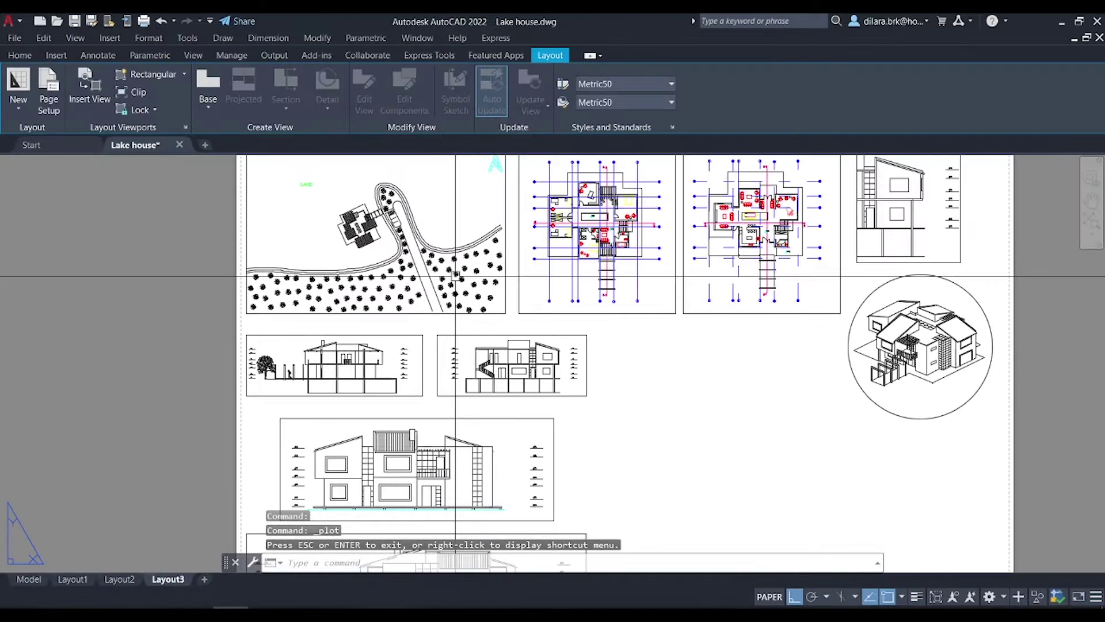
scroll(495, 271, down, 2)
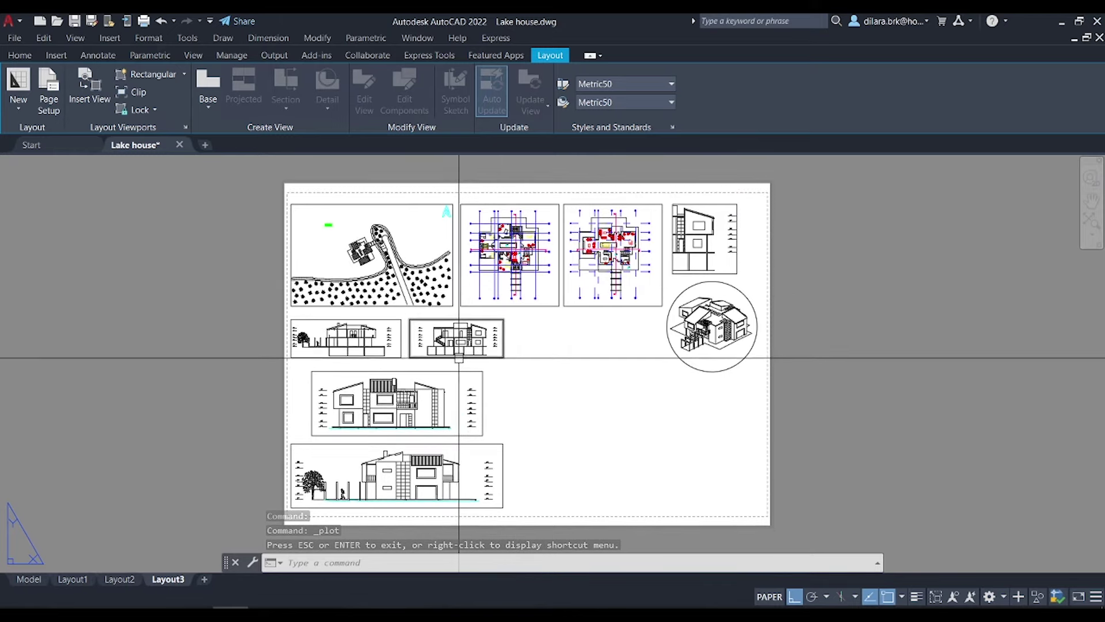
text(mt)
key(Return)
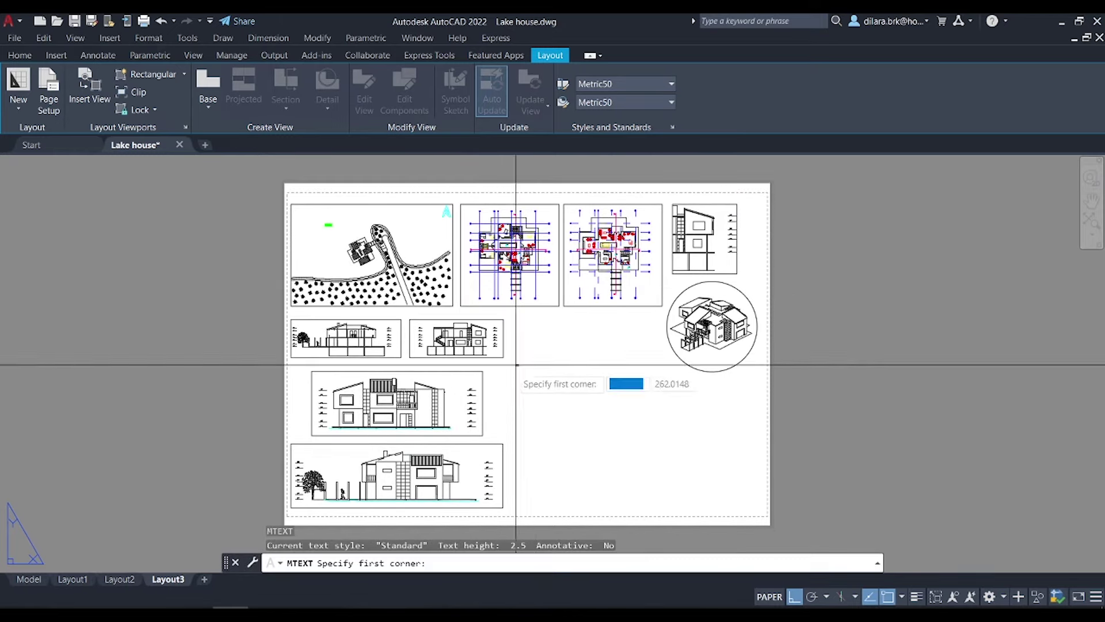
click(534, 377)
click(645, 410)
text(VAZİYET PLANI ÖLÇEK: 1/500)
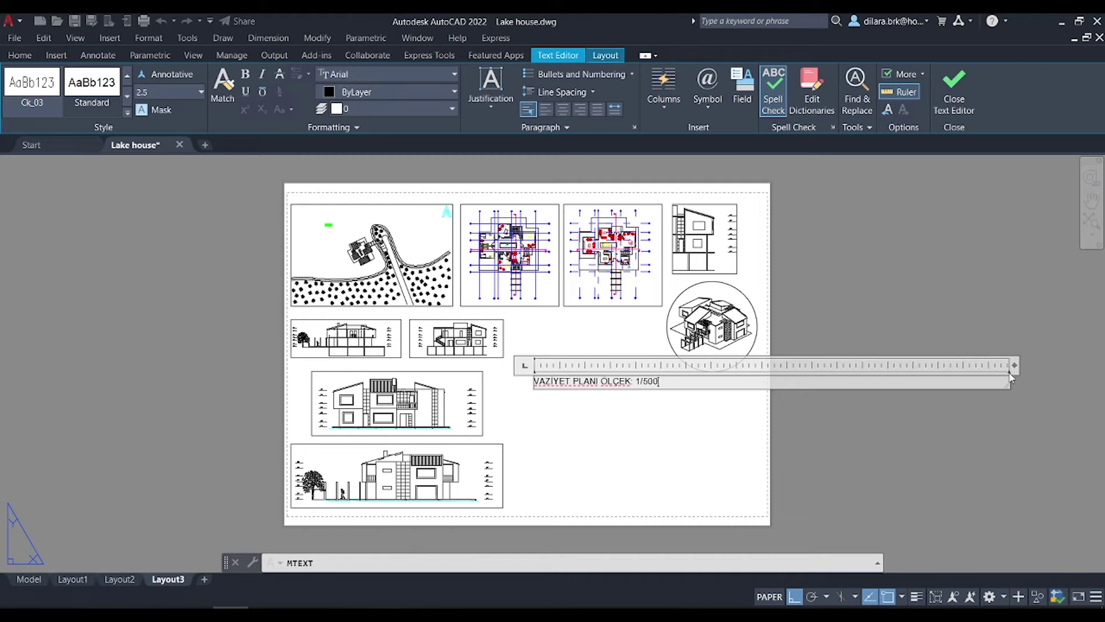
Narrow the text box, adjust the title text height, and commit the site plan title
drag(1011, 377, 678, 380)
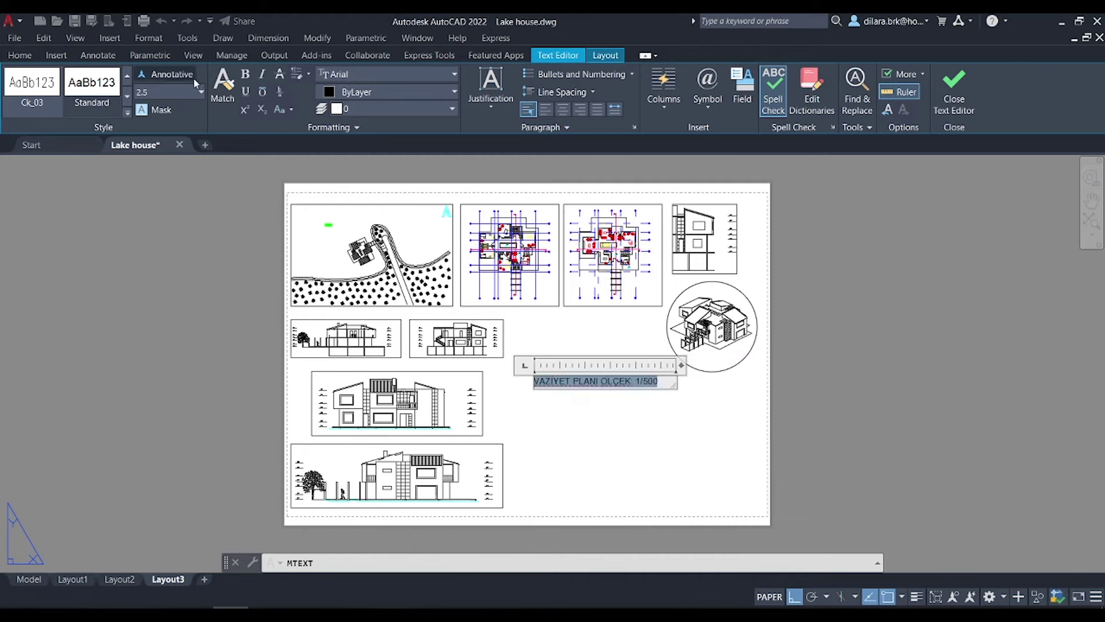
text(5)
key(Return)
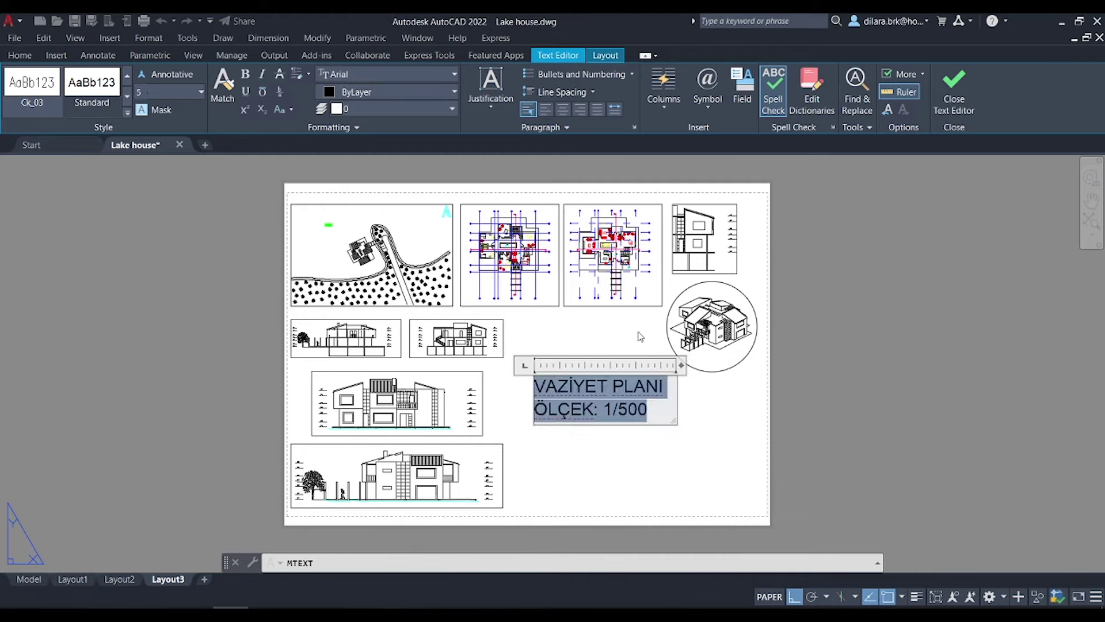
click(74, 86)
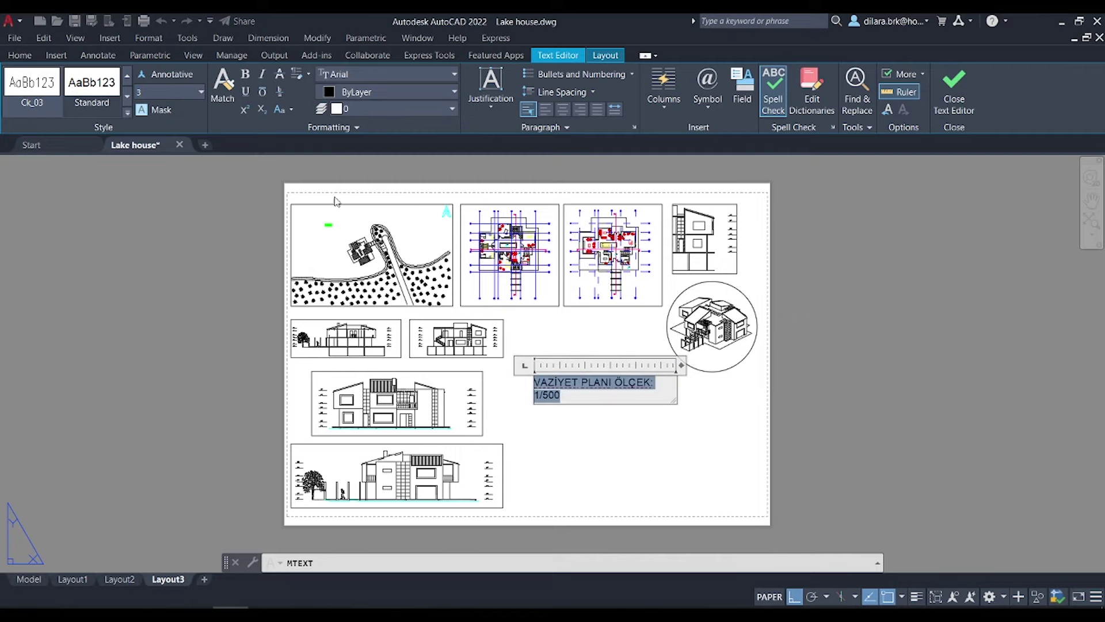
click(637, 432)
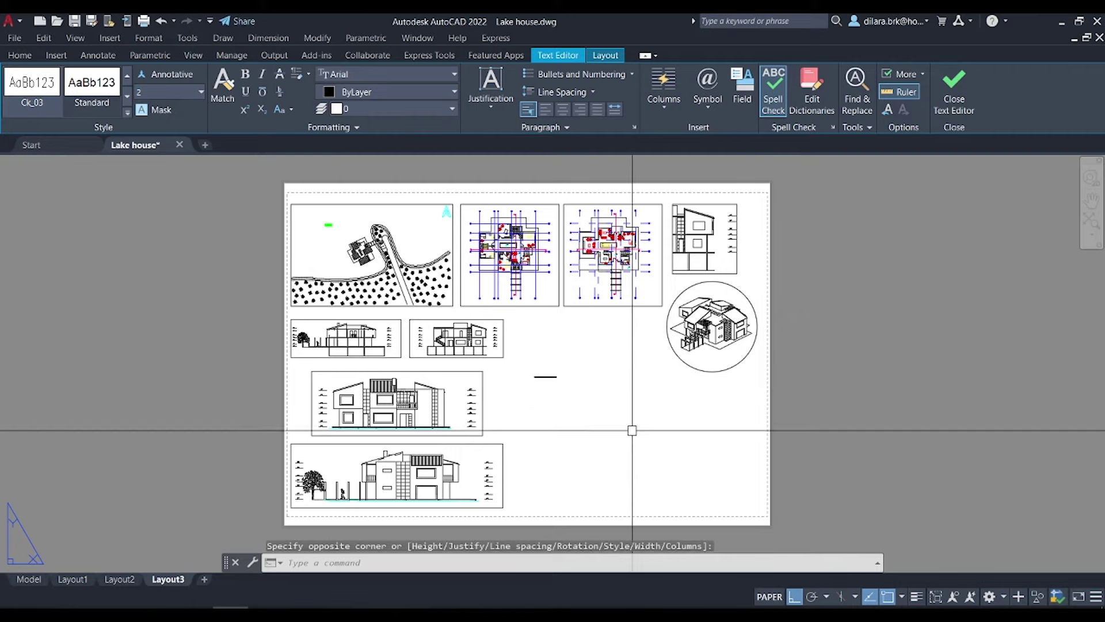
Reposition the title, then set its height to 3 and widen it to one line
text(m)
key(Return)
click(550, 378)
scroll(551, 378, up, 2)
scroll(551, 379, up, 3)
scroll(568, 363, up, 2)
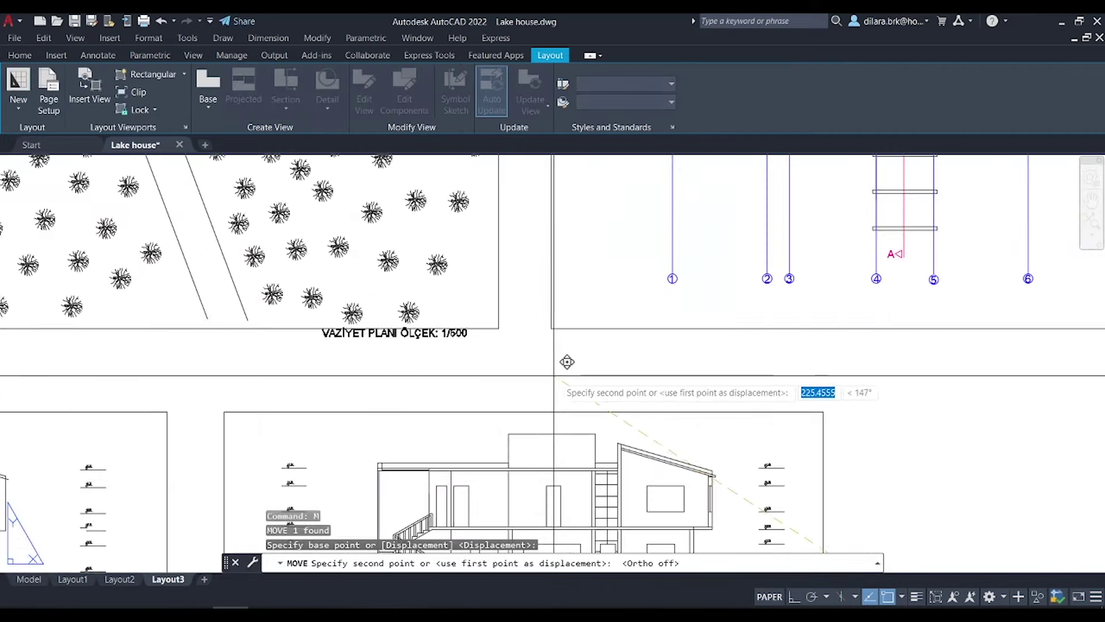
scroll(486, 349, up, 2)
double_click(496, 347)
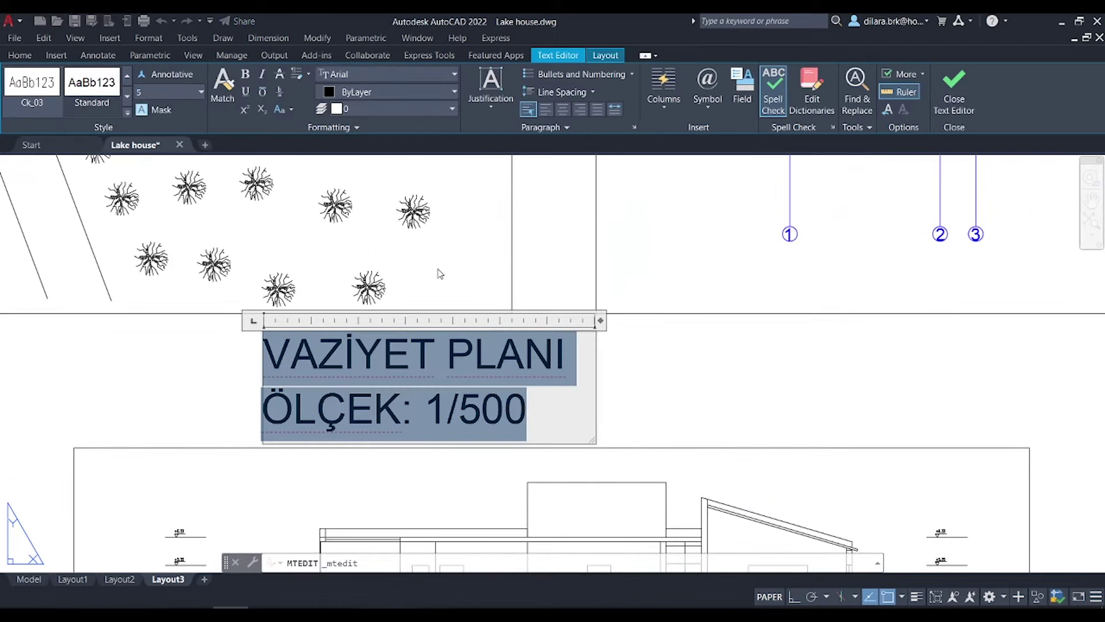
text(3)
key(Return)
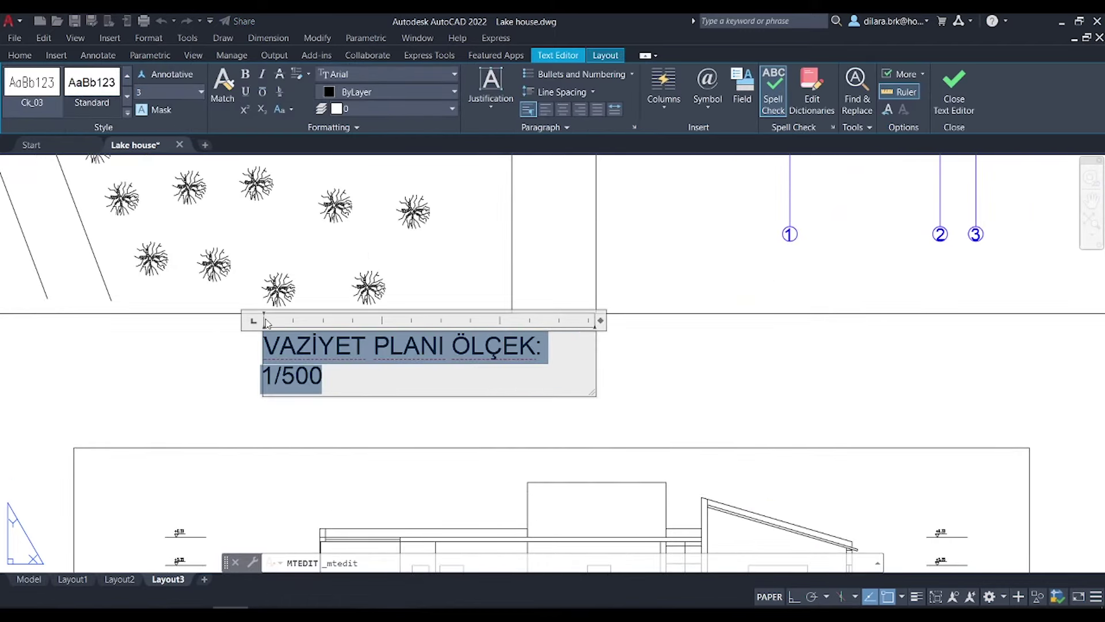
drag(602, 321, 655, 321)
click(678, 391)
Copy the site plan title under the ground floor plan and rename it ZEMİN KAT PLANI
text(c)
key(Return)
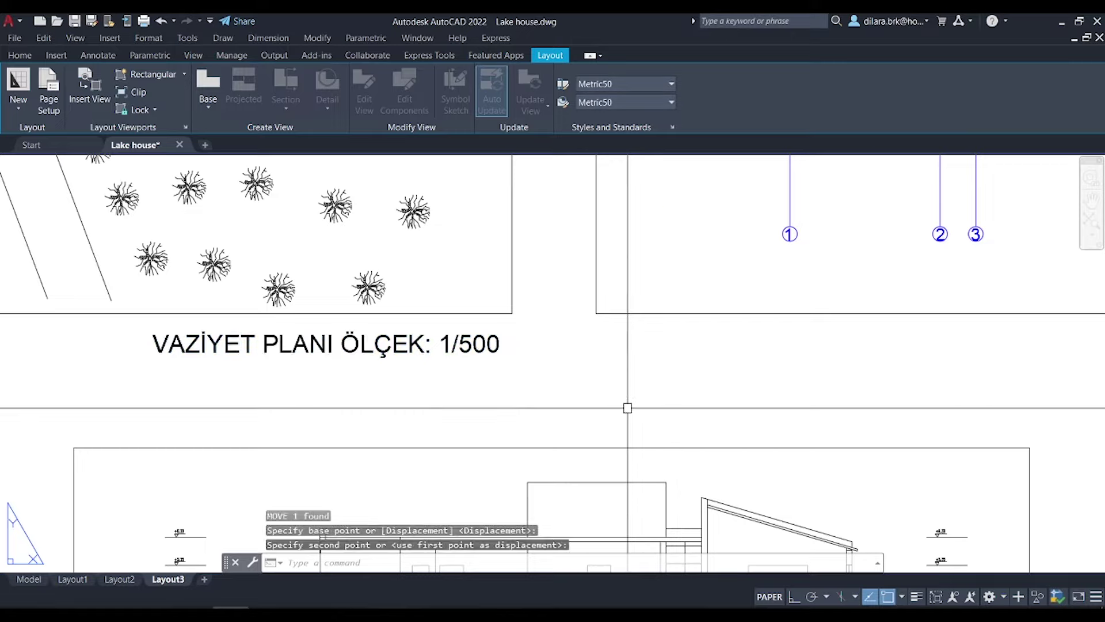
scroll(530, 363, down, 3)
scroll(530, 362, down, 1)
key(F8)
click(538, 317)
scroll(723, 400, down, 2)
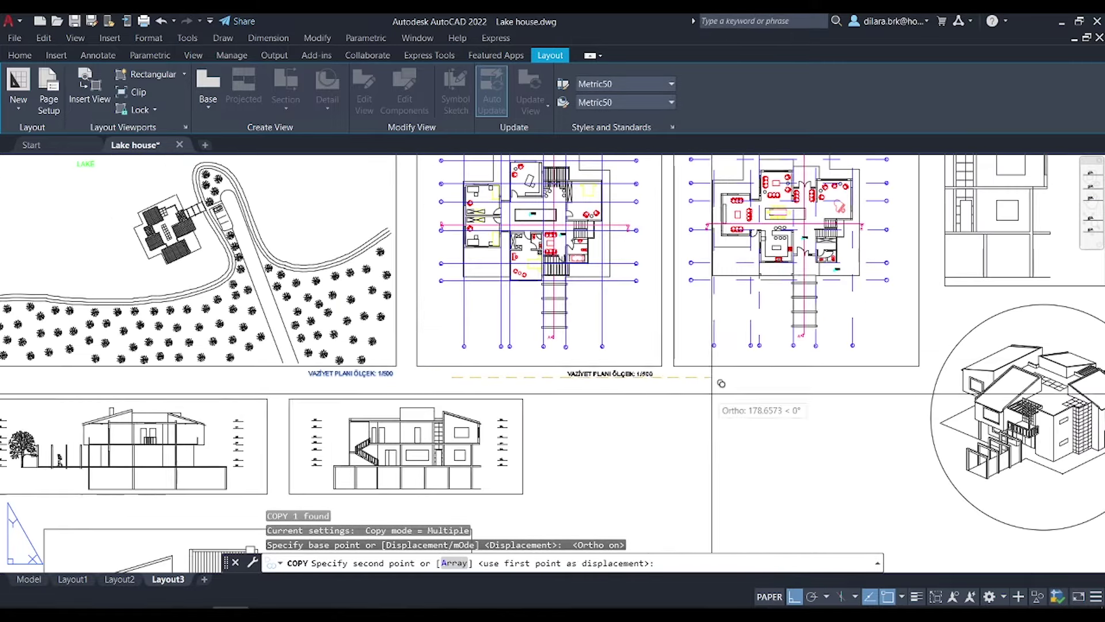
click(716, 400)
scroll(979, 380, up, 3)
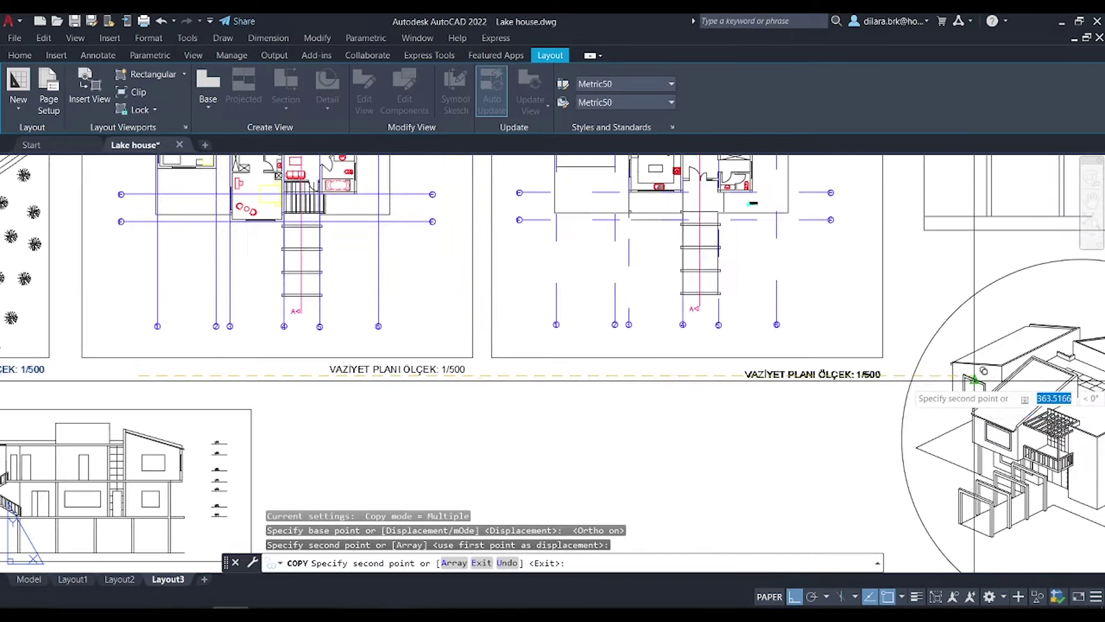
key(Escape)
double_click(361, 369)
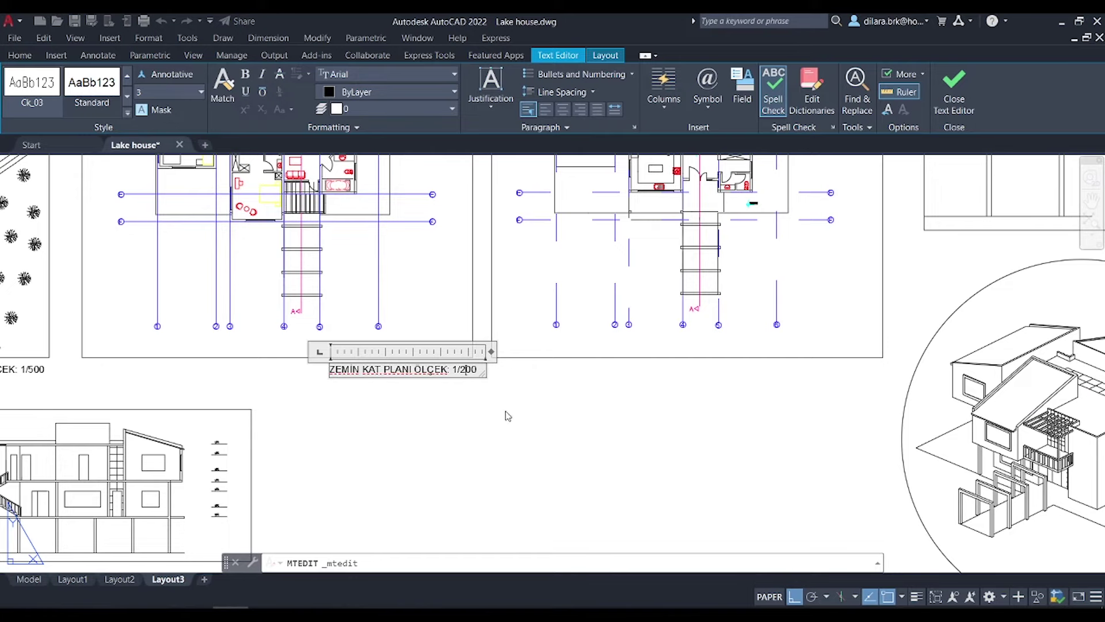
click(935, 92)
Copy that title under the first floor plan and rename it BİRİNCİ KAT PLANI
scroll(371, 346, up, 2)
text(co)
key(Return)
click(420, 403)
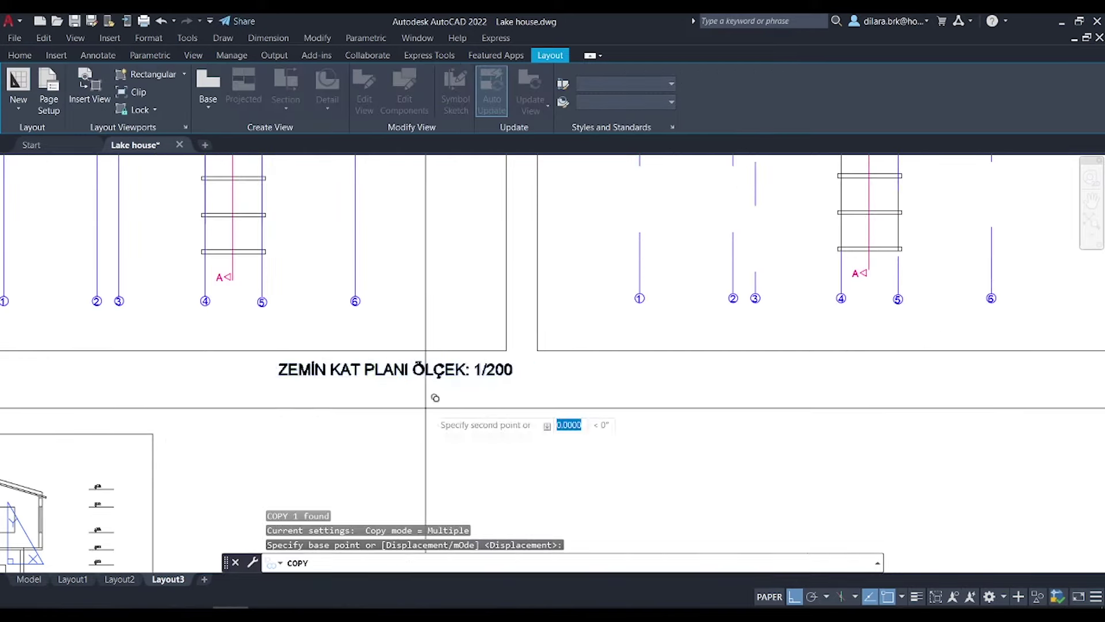
scroll(410, 413, down, 2)
click(685, 411)
scroll(651, 397, up, 3)
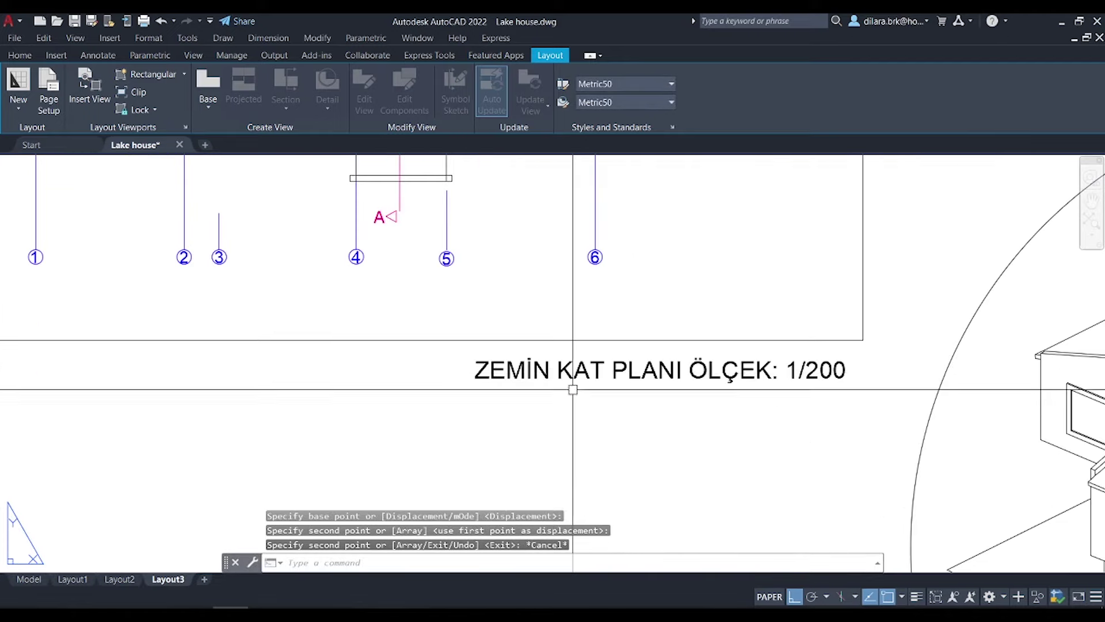
key(Escape)
double_click(501, 370)
text(BİRİNC)
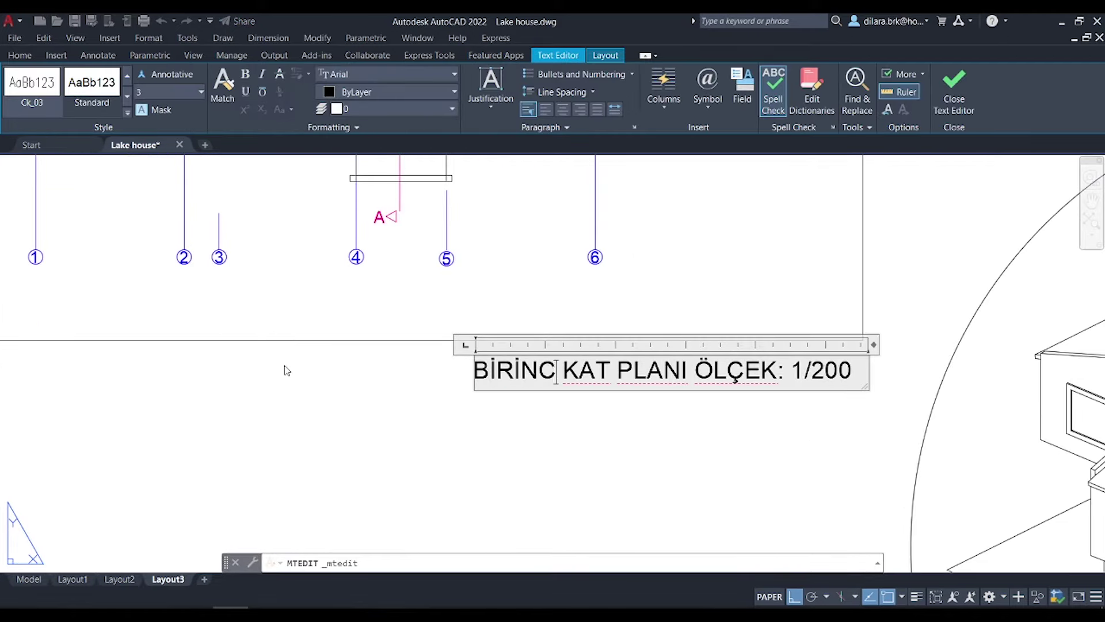
text(İ)
click(667, 465)
Copy the first floor title under the A-A section and reword it A-A KESİTİ
scroll(667, 465, down, 2)
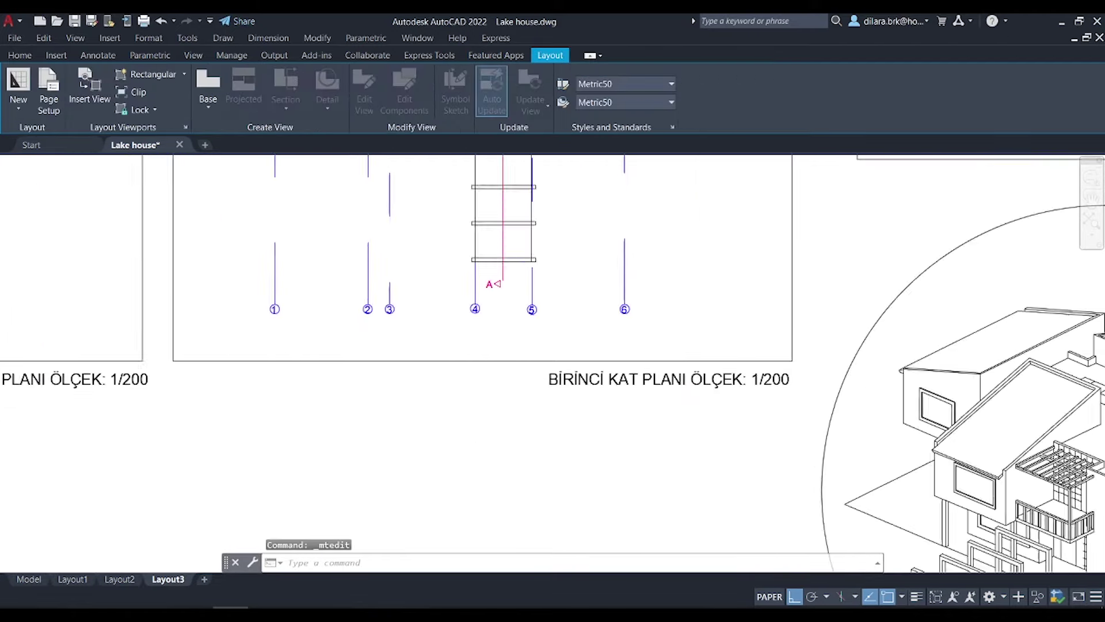
scroll(667, 465, down, 2)
click(674, 384)
text(c)
key(Return)
click(685, 410)
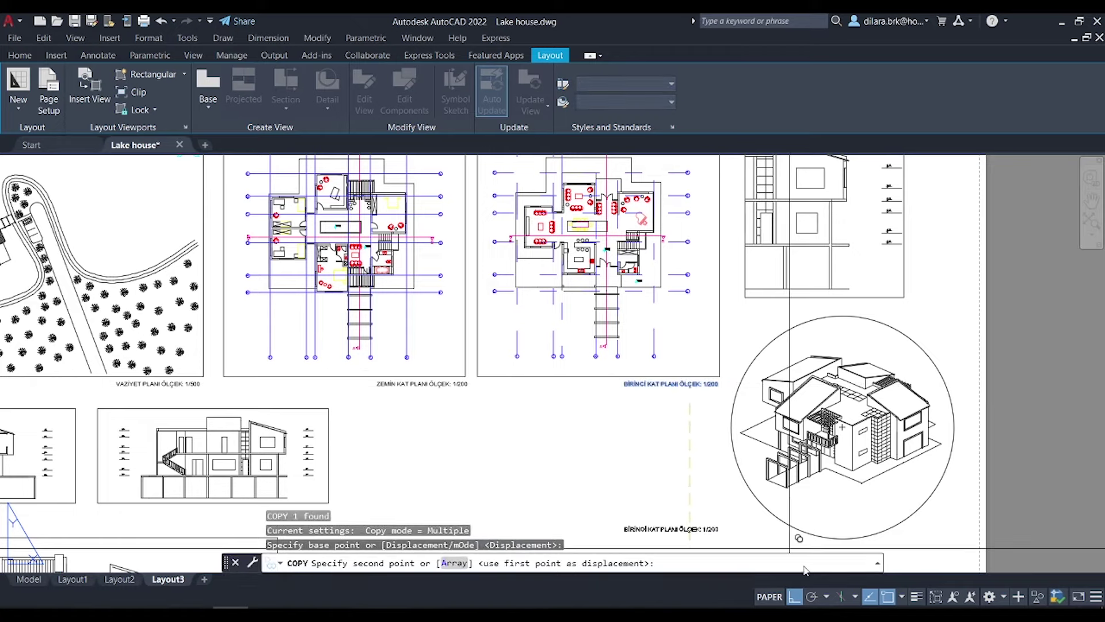
middle_drag(790, 550, 464, 432)
scroll(426, 369, up, 5)
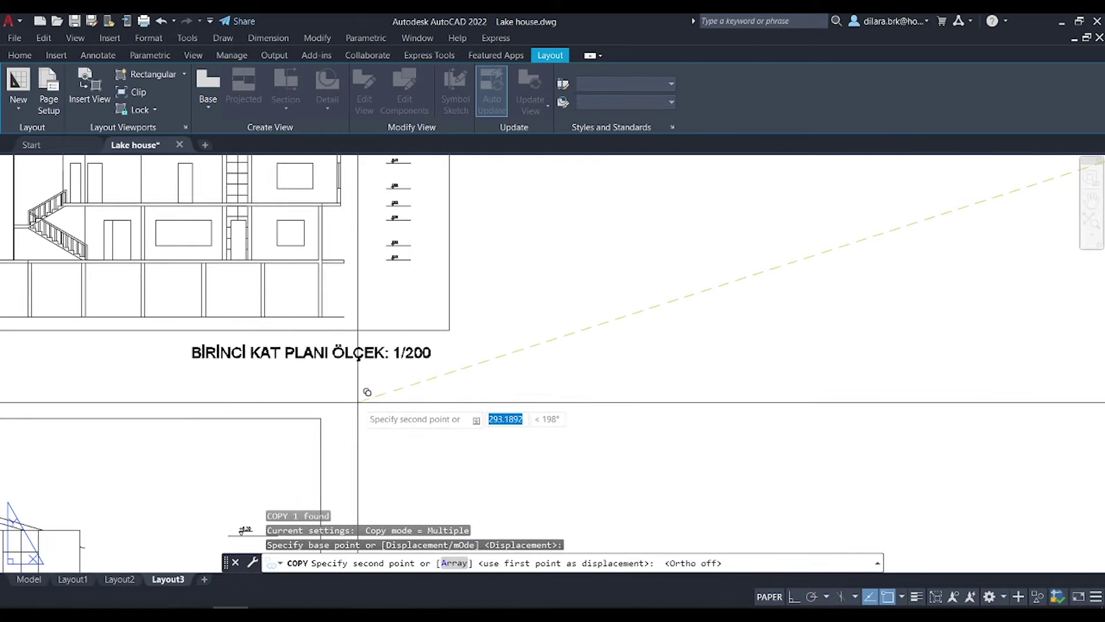
key(Escape)
middle_drag(369, 388, 596, 427)
double_click(558, 389)
drag(558, 388, 360, 380)
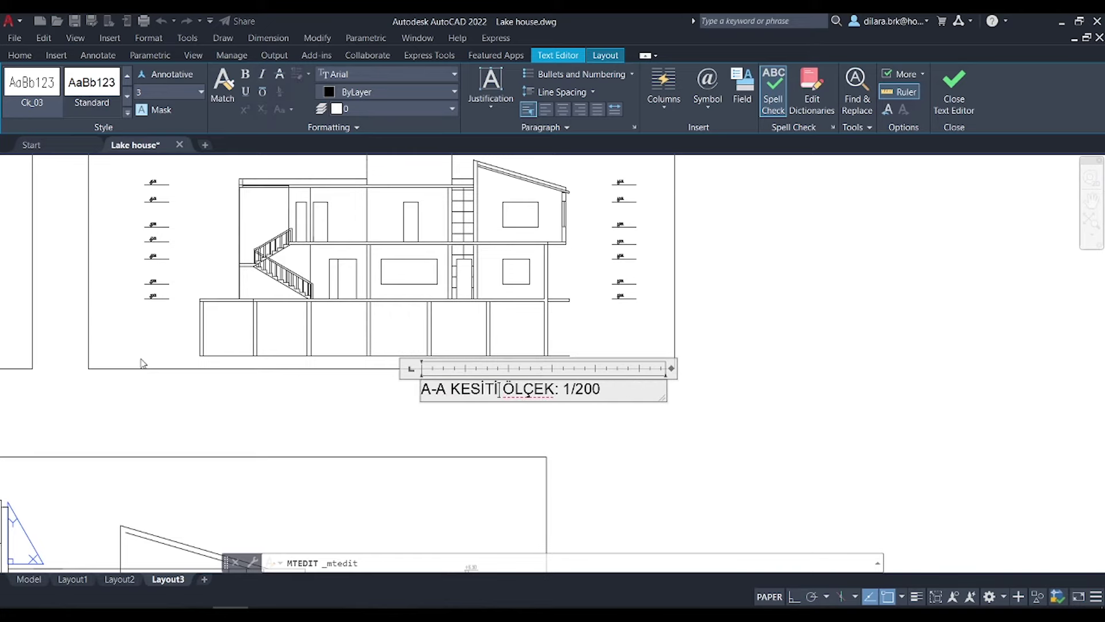
key(Escape)
Copy the A-A title under the second section and rename it B-B KESİTİ
click(568, 395)
text(co)
key(Return)
click(644, 394)
middle_drag(644, 395, 567, 430)
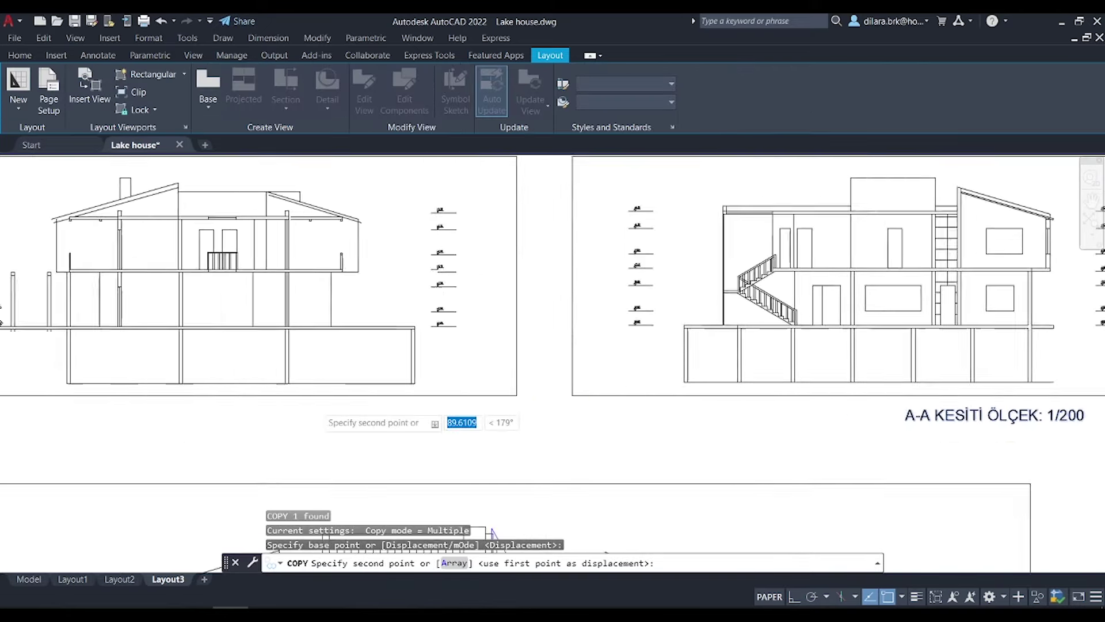
key(F8)
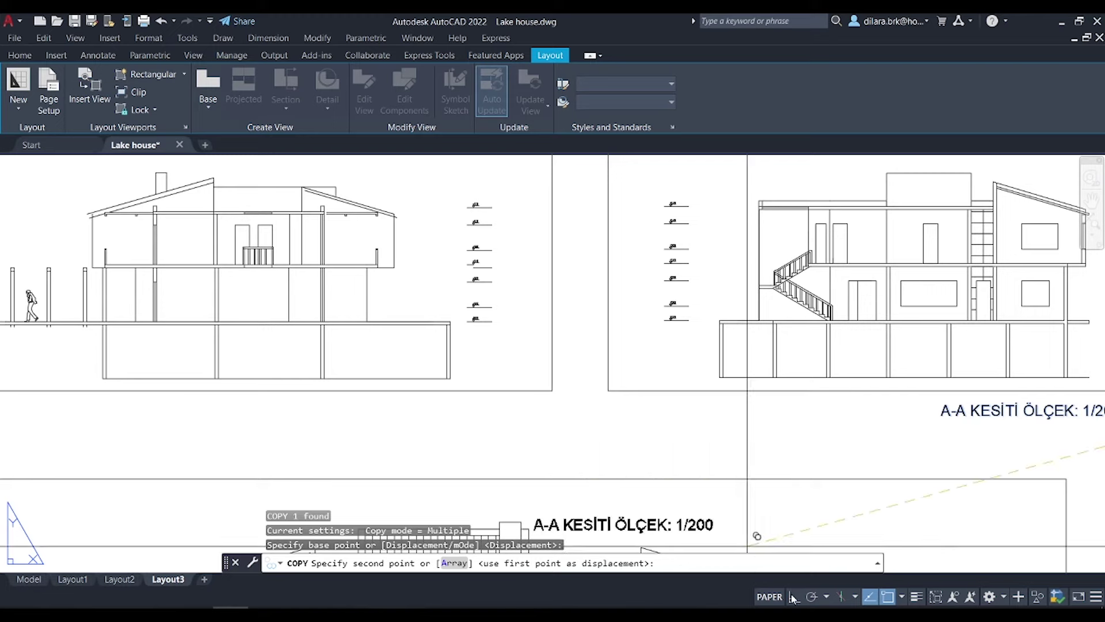
click(525, 416)
key(Escape)
double_click(368, 410)
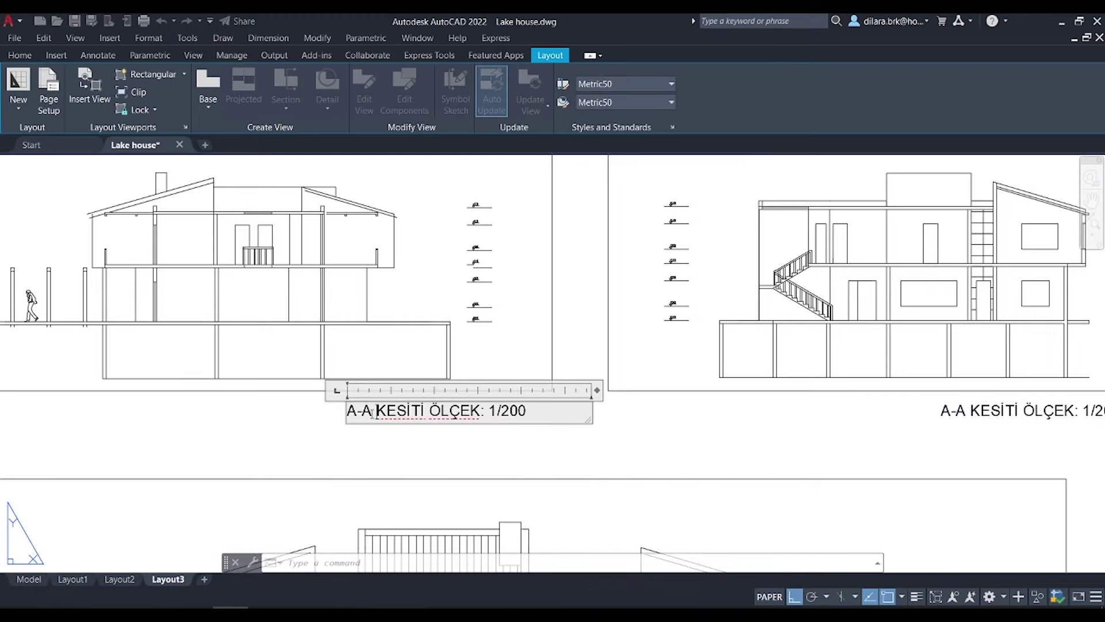
key(Escape)
double_click(952, 410)
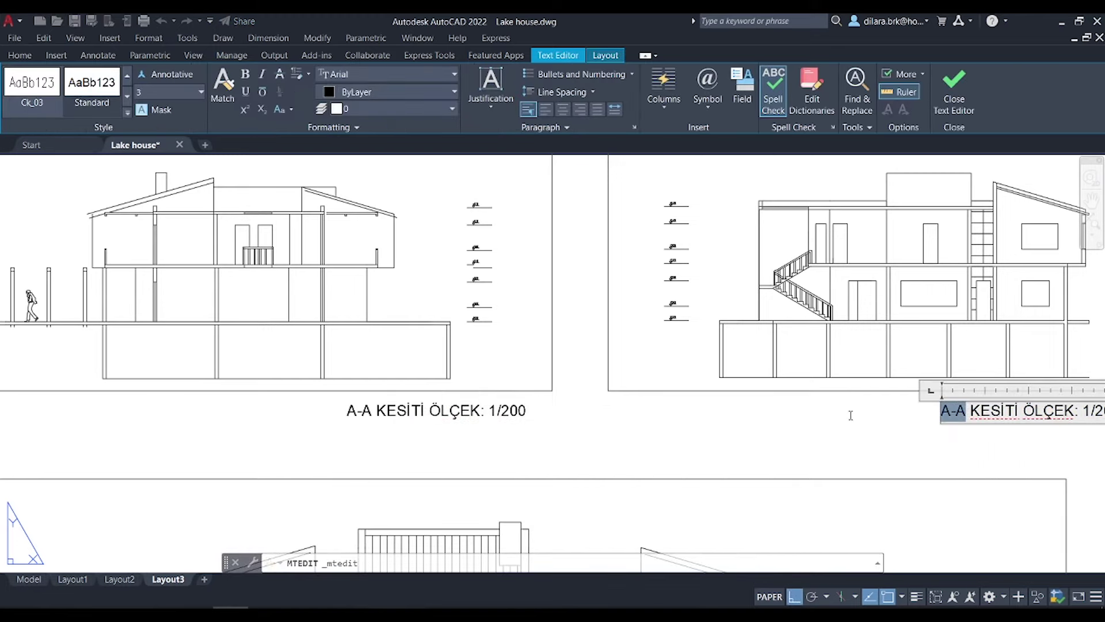
click(844, 426)
Copy the A-A section title under the elevations and rename it KUZEY GÖRÜNÜŞ
scroll(843, 426, down, 5)
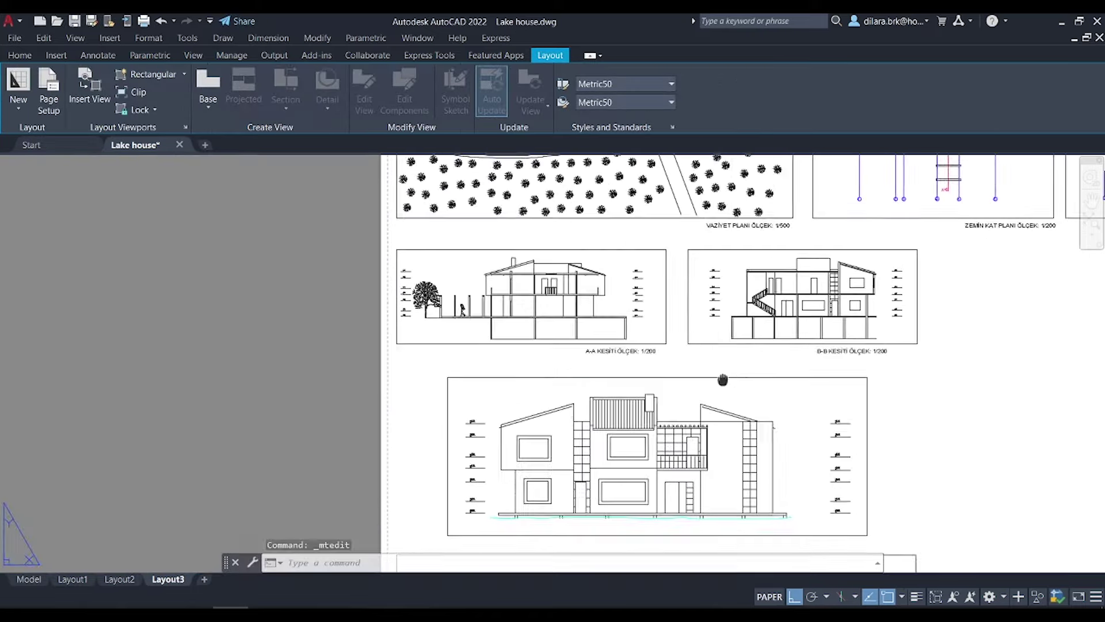
scroll(720, 377, up, 3)
click(479, 248)
text(co)
key(Return)
click(536, 251)
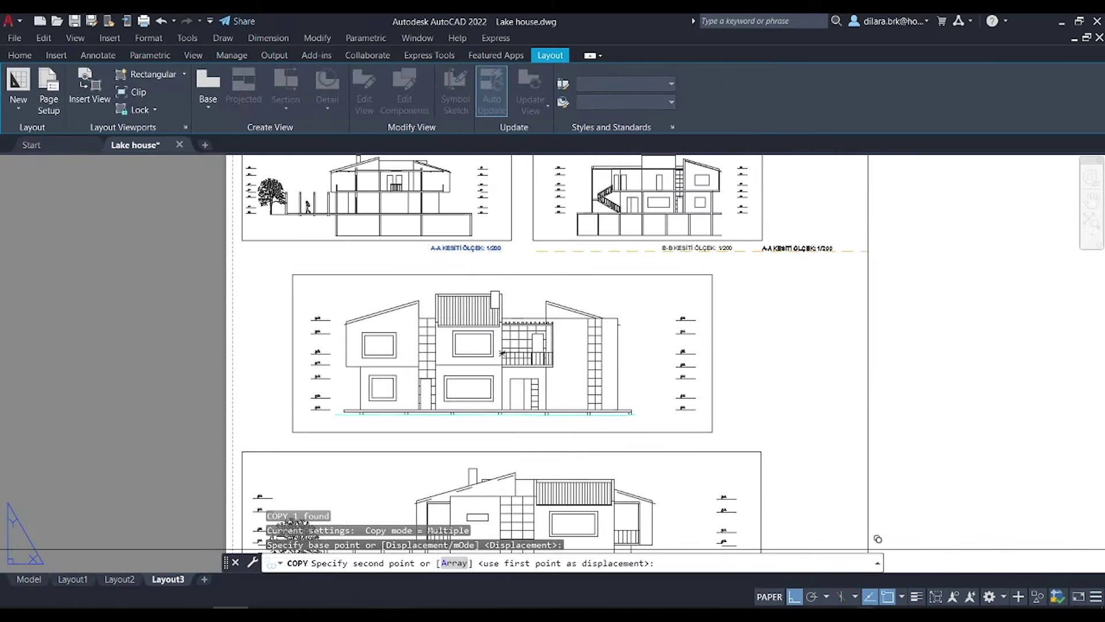
scroll(426, 173, up, 5)
key(Escape)
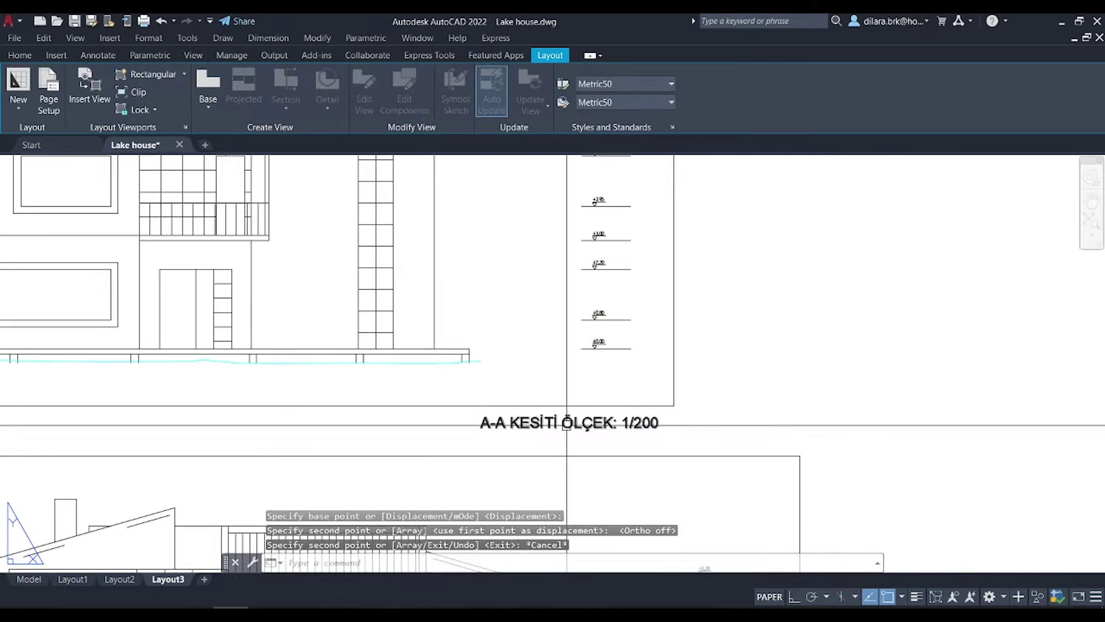
double_click(577, 424)
drag(554, 423, 258, 399)
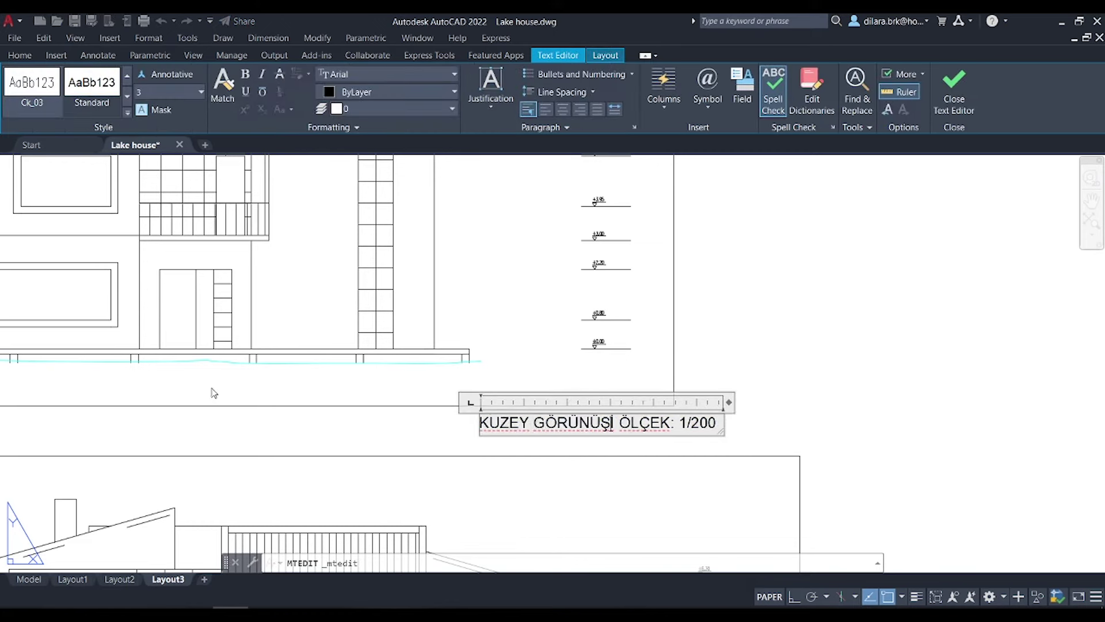
click(740, 509)
Move the KUZEY GÖRÜNÜŞ title beneath the north elevation frame
click(575, 423)
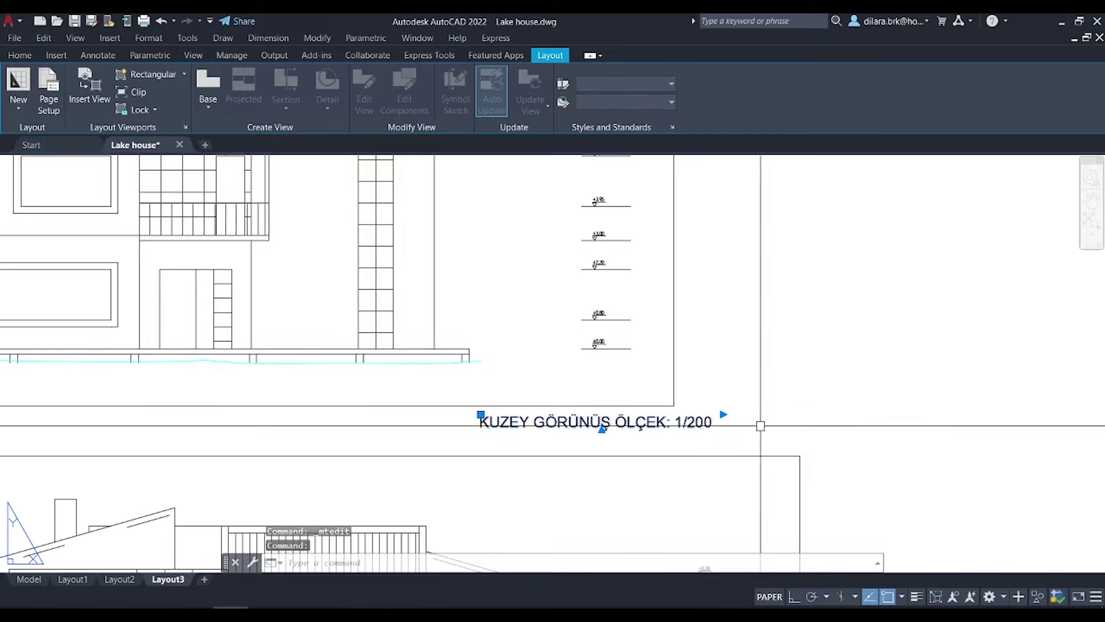
text(m)
key(Return)
click(988, 416)
click(934, 417)
scroll(934, 417, down, 3)
Copy the north elevation title under the south elevation
click(593, 414)
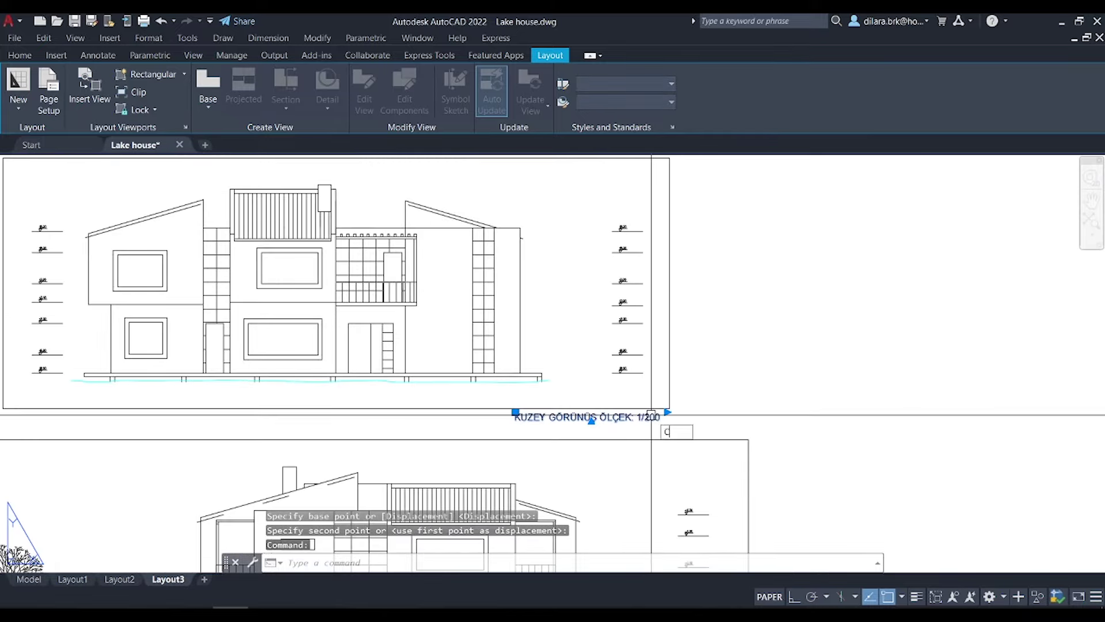
text(co)
key(Return)
scroll(743, 415, up, 5)
click(739, 417)
key(Escape)
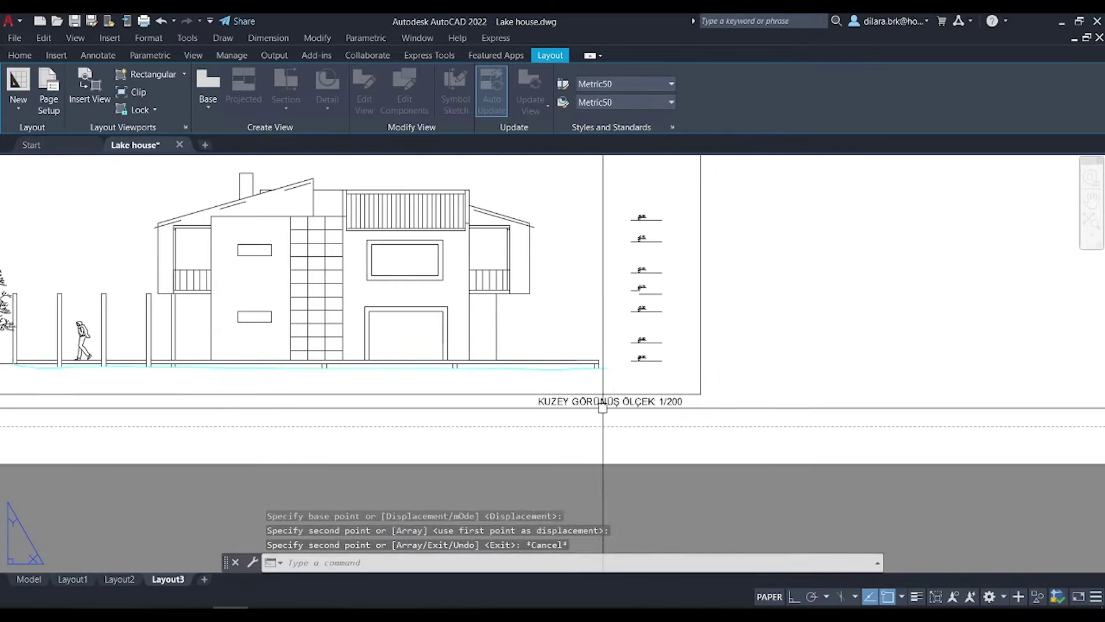
Rename the copied title to GÜNEY GÖRÜNÜŞ ÖLÇEK: 1/200 and view the whole sheet
scroll(576, 397, up, 3)
double_click(484, 391)
text(GÜNE)
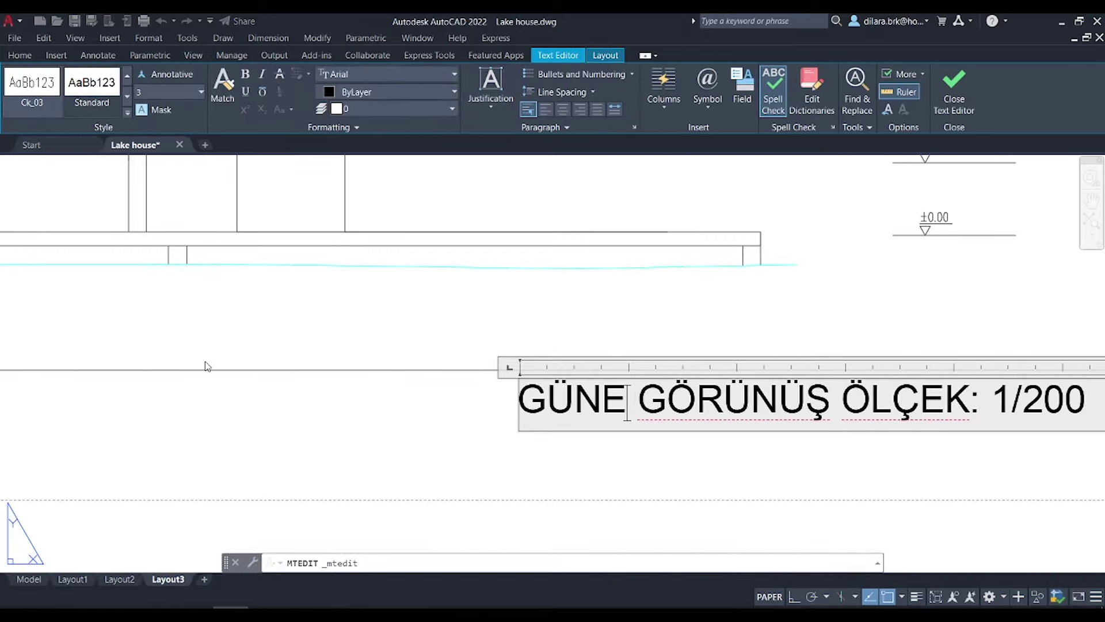
text(Y)
click(207, 367)
scroll(607, 337, down, 3)
scroll(607, 338, down, 4)
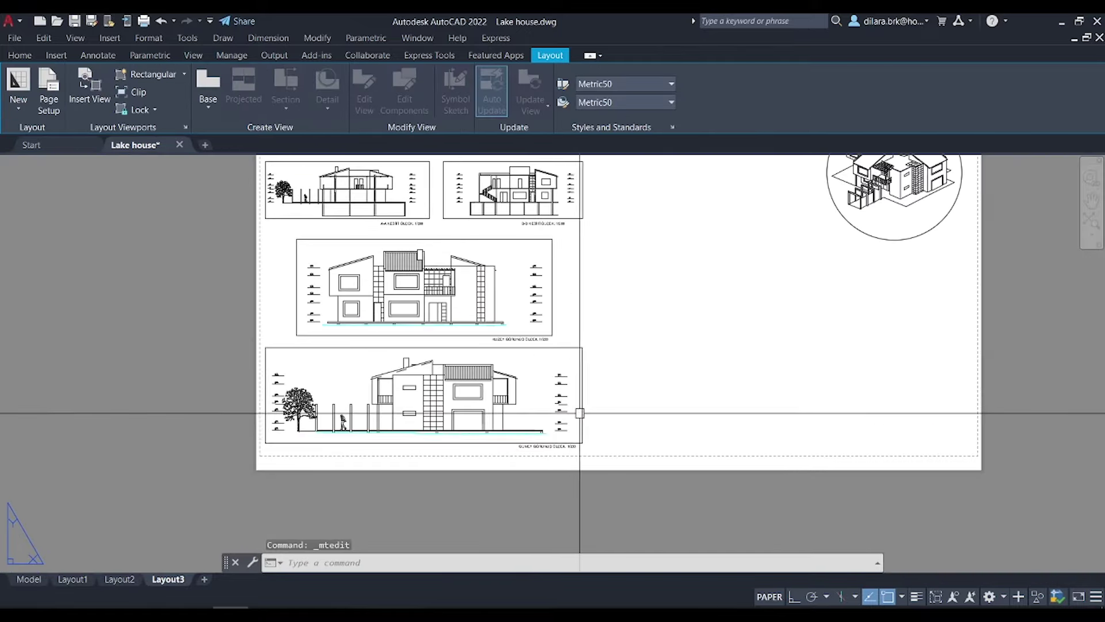
middle_drag(646, 309, 578, 378)
scroll(577, 378, down, 2)
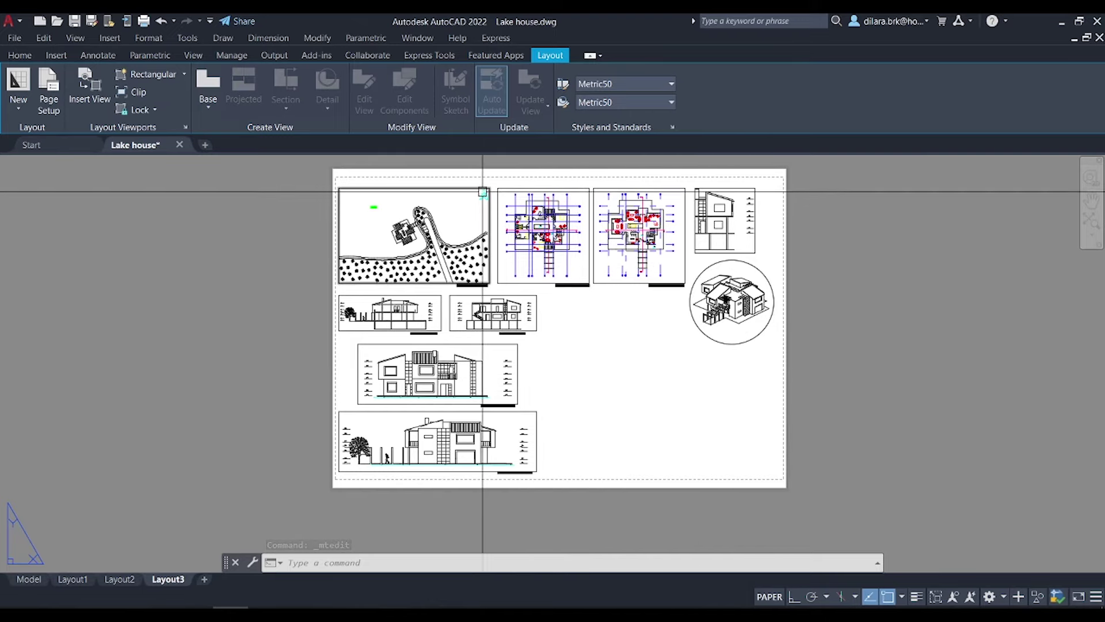
Copy a plan title to the sheet's top-left corner as a title header
click(573, 286)
text(co)
key(Return)
click(601, 305)
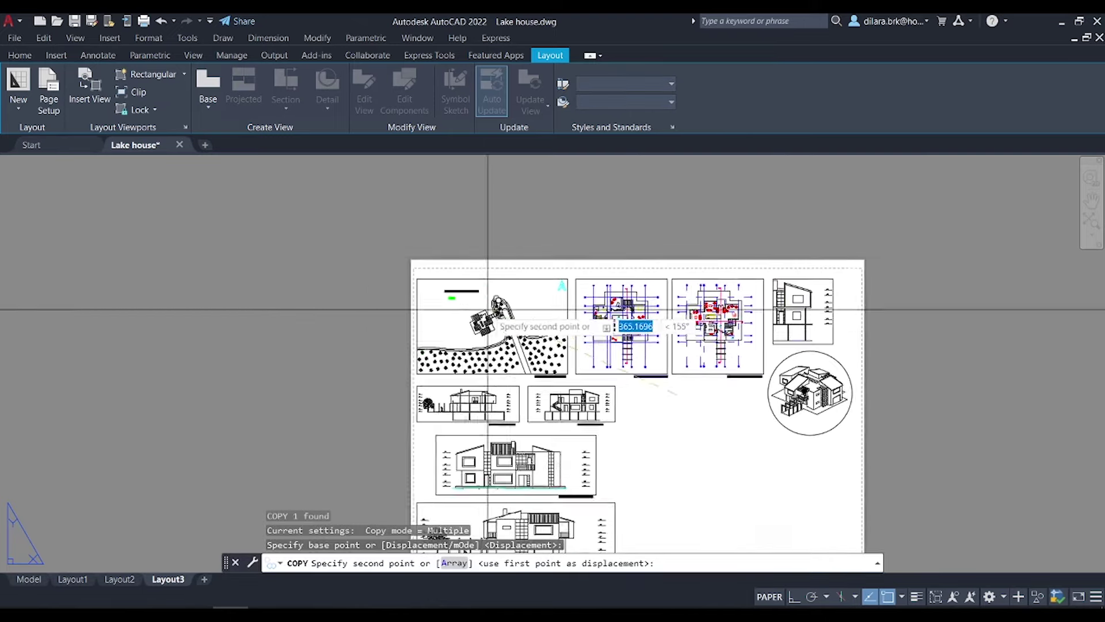
scroll(512, 270, up, 3)
click(498, 311)
scroll(497, 311, up, 2)
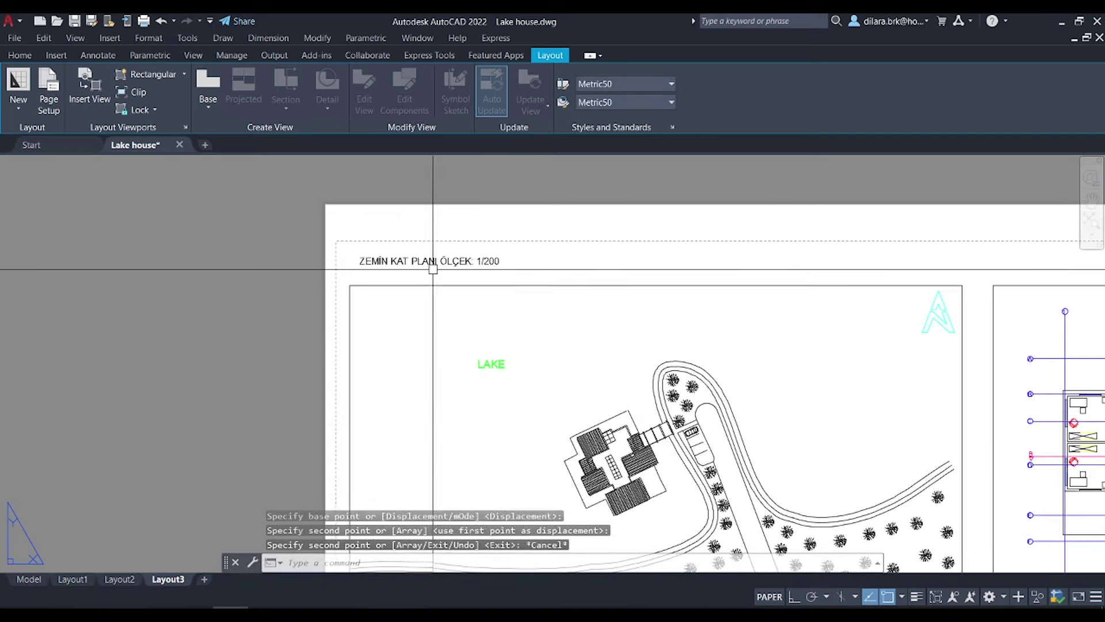
key(Escape)
Make the copied text a widened two-line university title at text height 5
double_click(472, 262)
text(MİMARLIK BÖLÜMÜ)
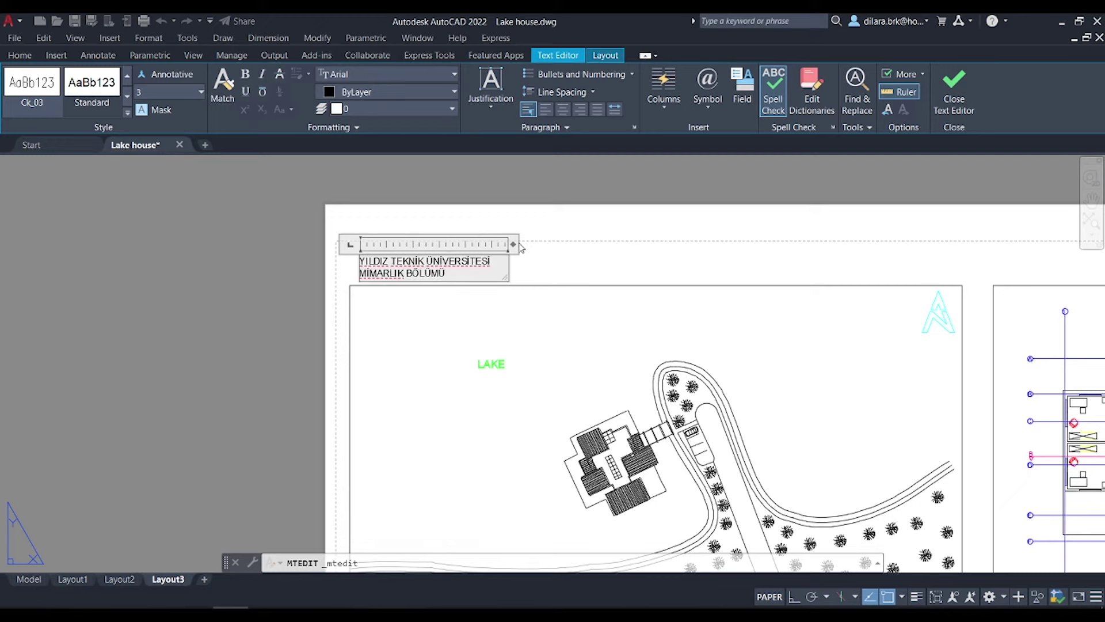
drag(520, 248, 810, 248)
key(Return)
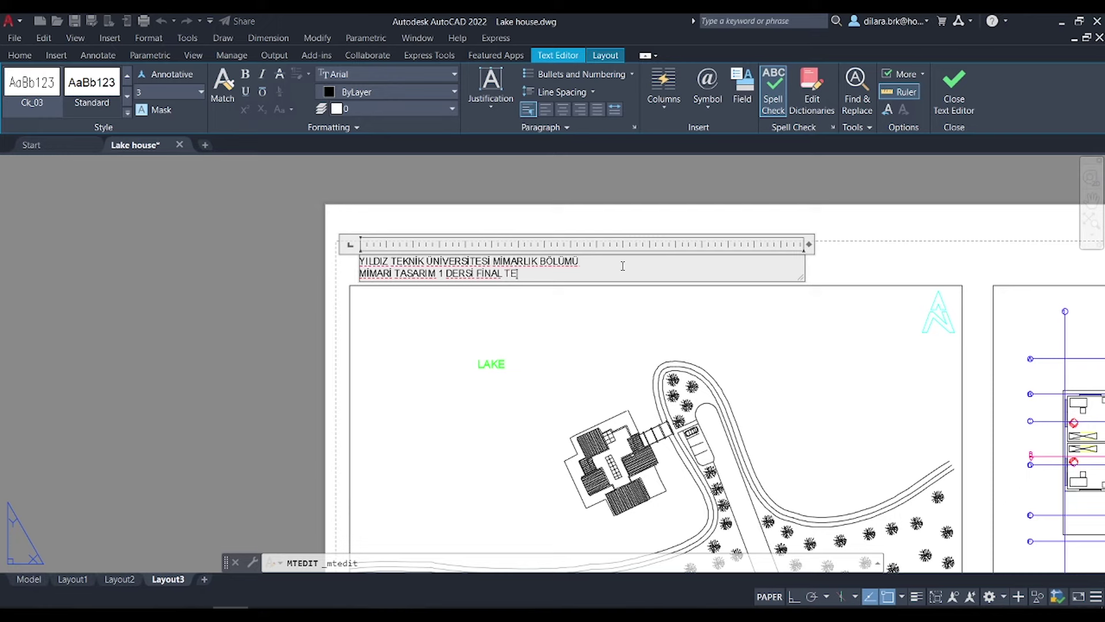
key(ctrl+a)
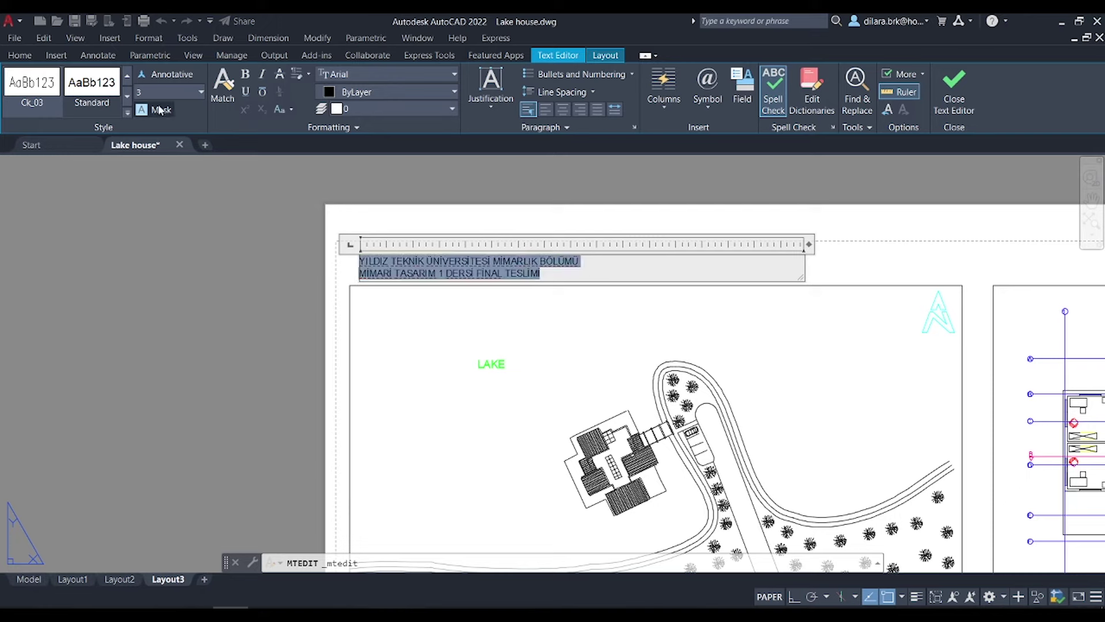
text(5)
key(Return)
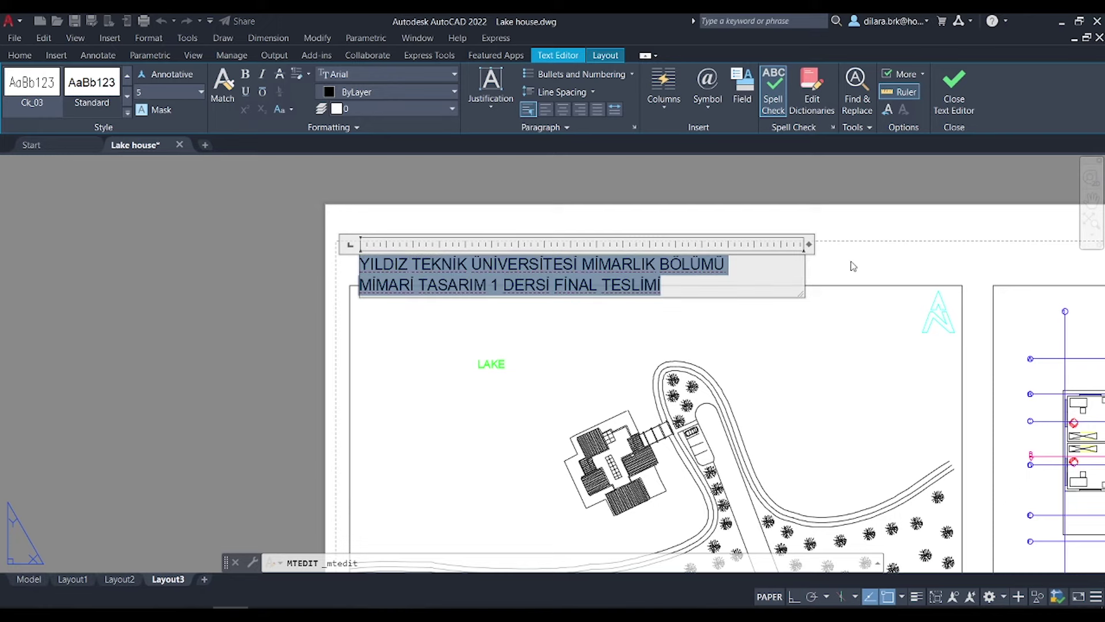
click(853, 266)
Move the university title header above the site plan
click(662, 253)
text(m)
key(Return)
click(800, 191)
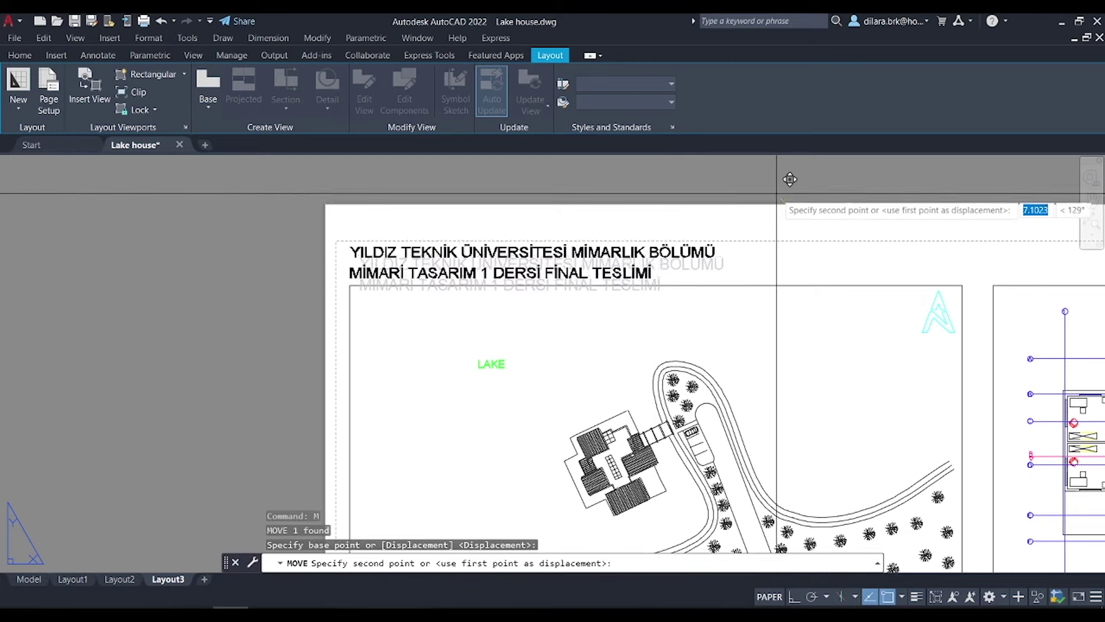
click(790, 179)
scroll(720, 213, down, 3)
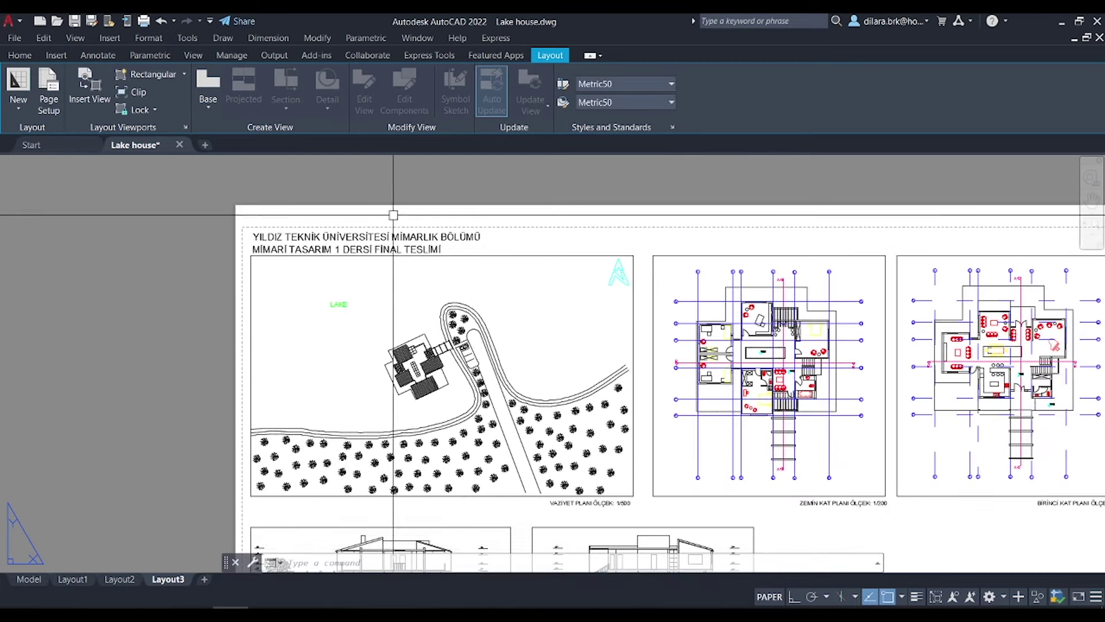
scroll(393, 214, down, 3)
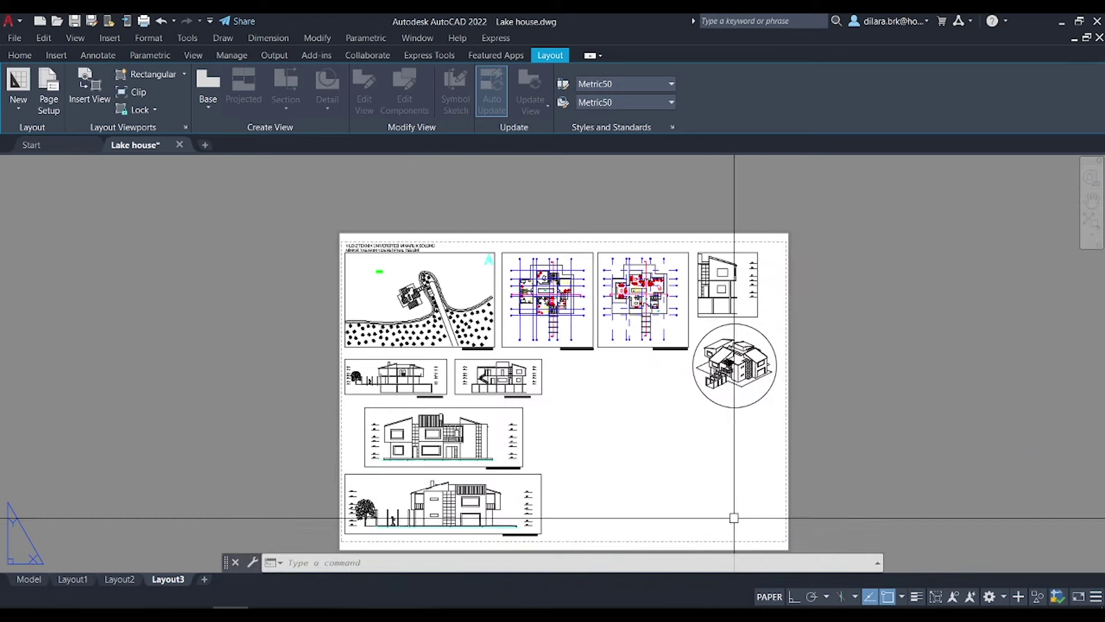
scroll(403, 219, up, 4)
scroll(374, 270, up, 2)
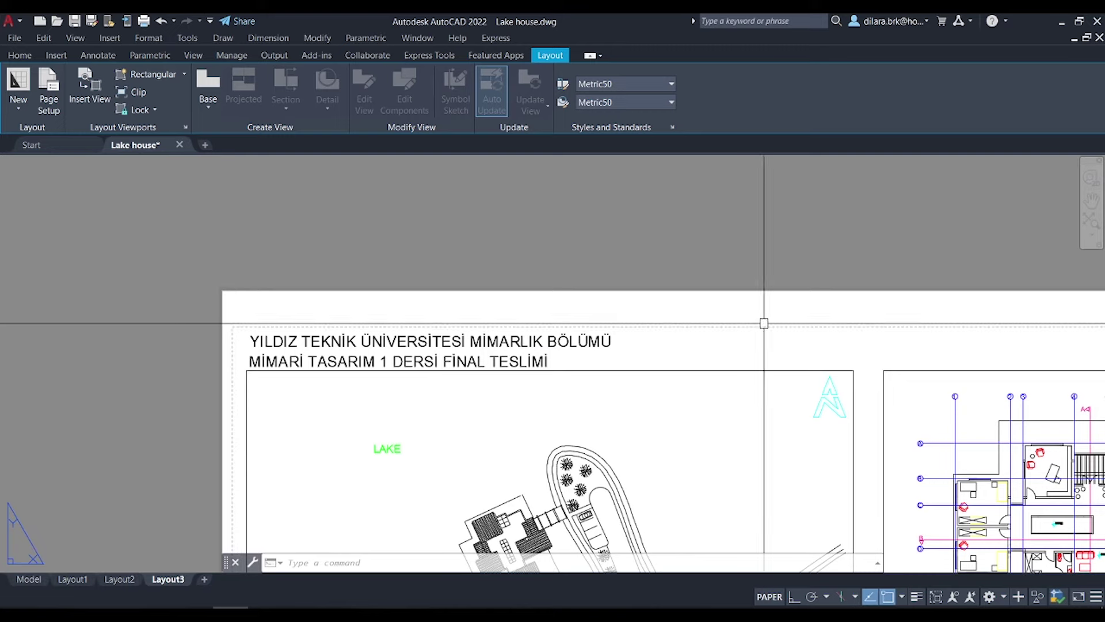
scroll(221, 323, up, 4)
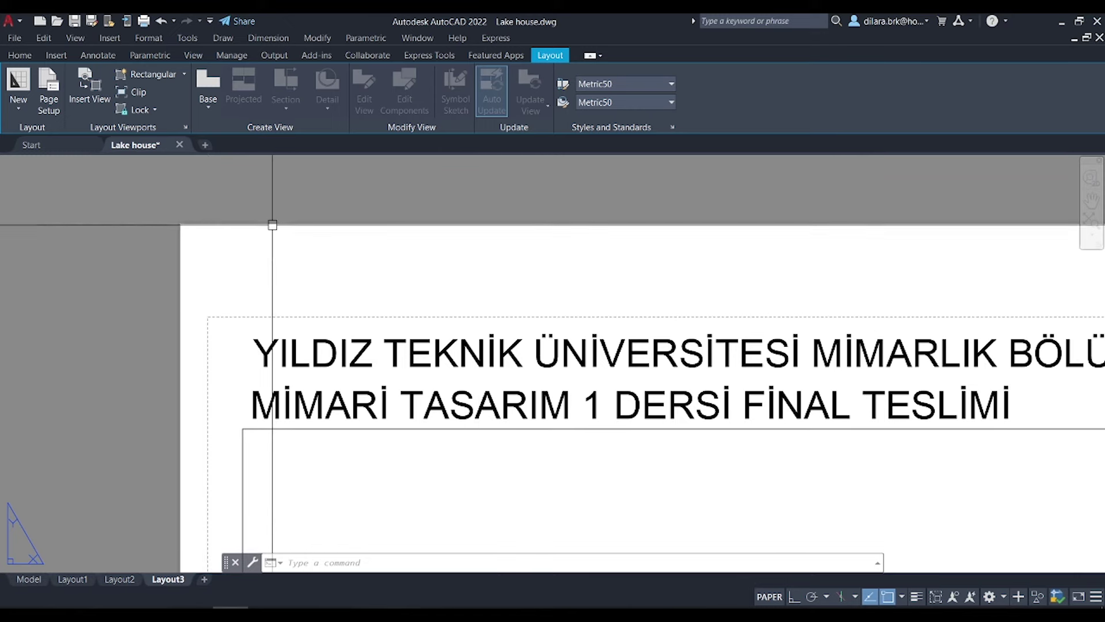
Nudge the title header slightly higher and start plotting the layout
click(316, 322)
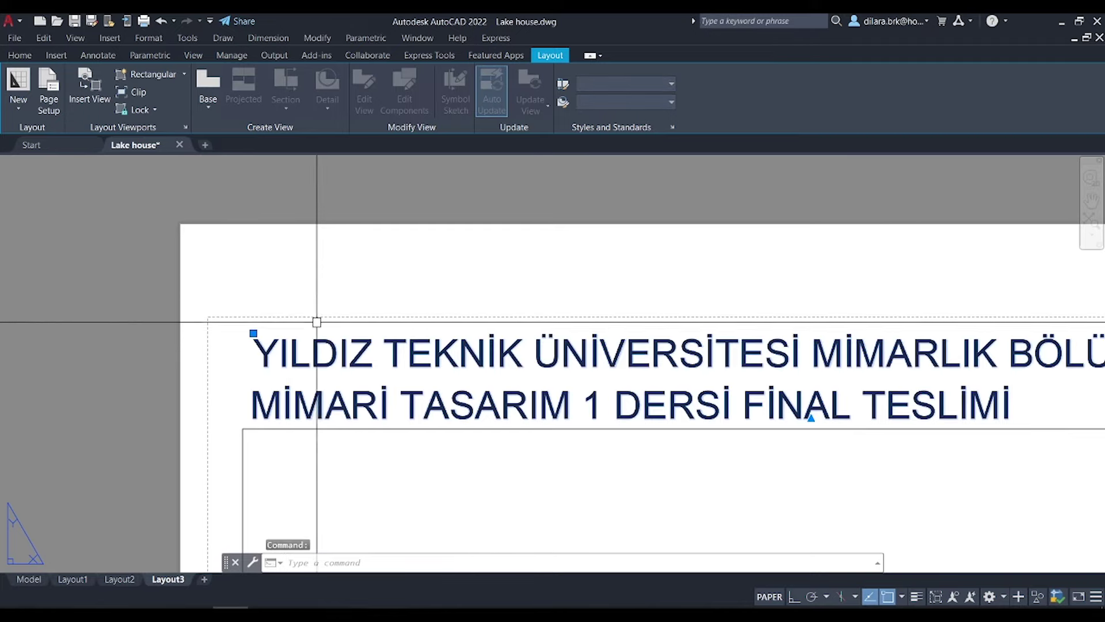
text(m)
key(Return)
click(345, 314)
click(341, 259)
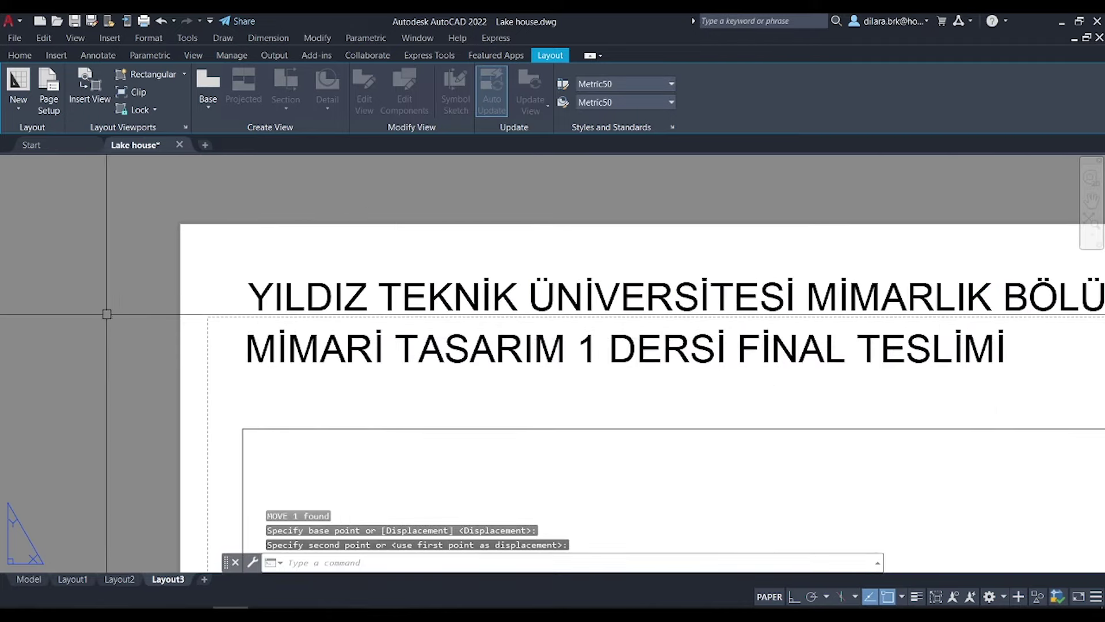
key(ctrl+p)
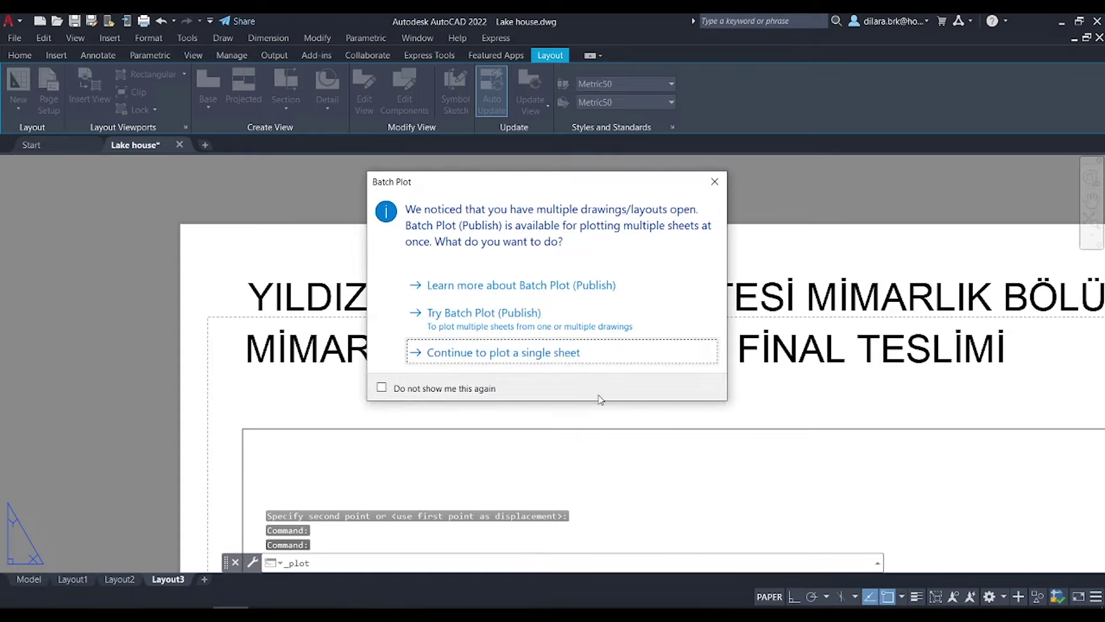
Preview Layout3 as a single-sheet plot, then close without plotting
click(573, 359)
click(329, 488)
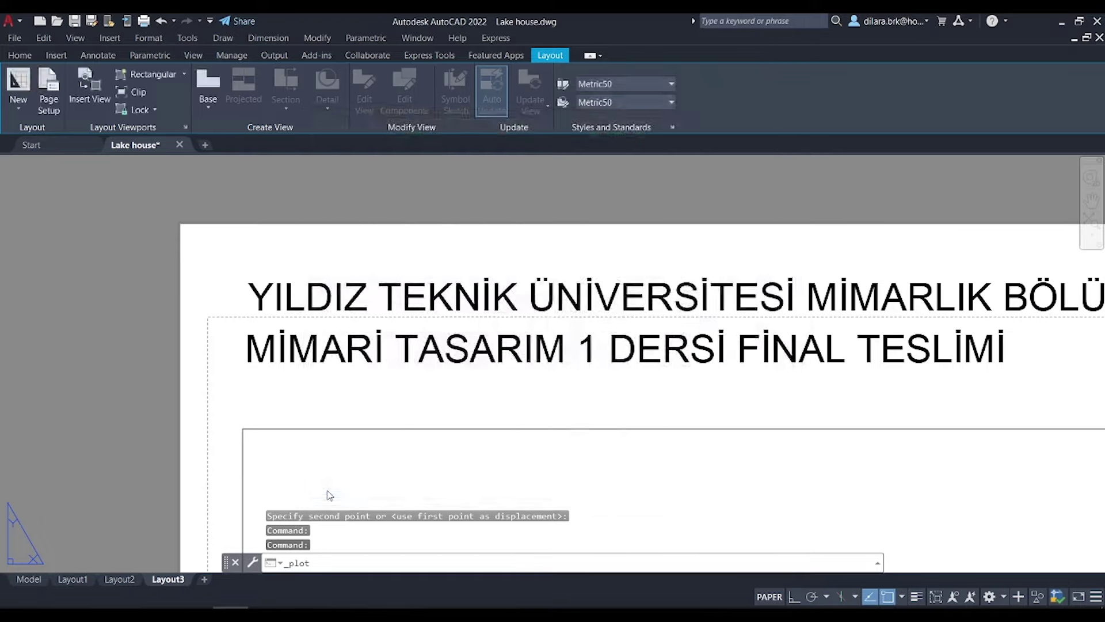
scroll(251, 154, up, 5)
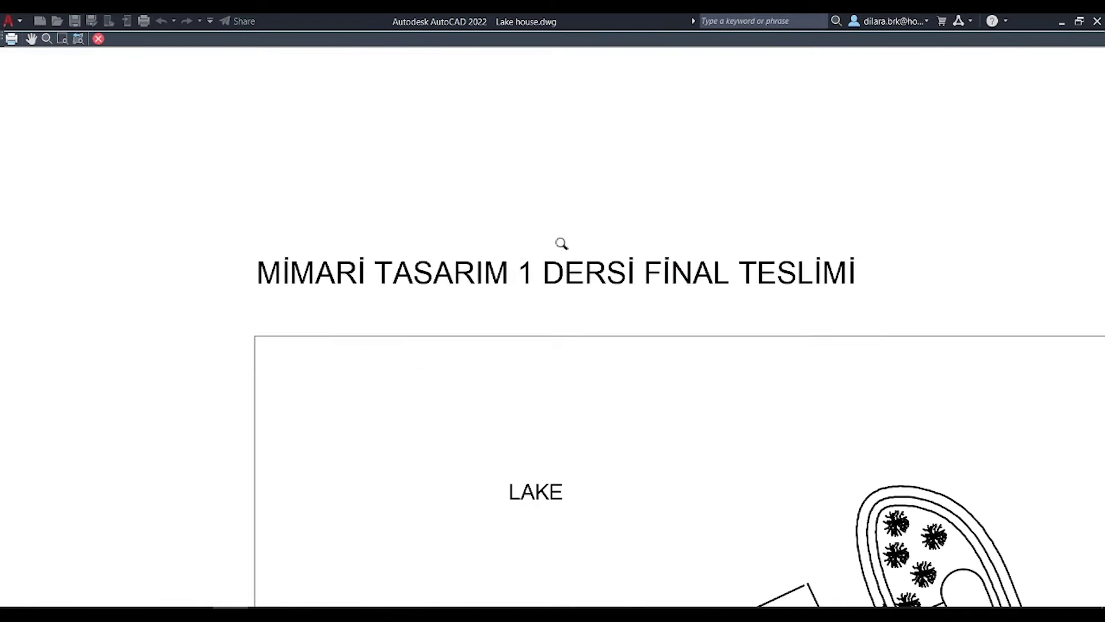
scroll(485, 254, down, 5)
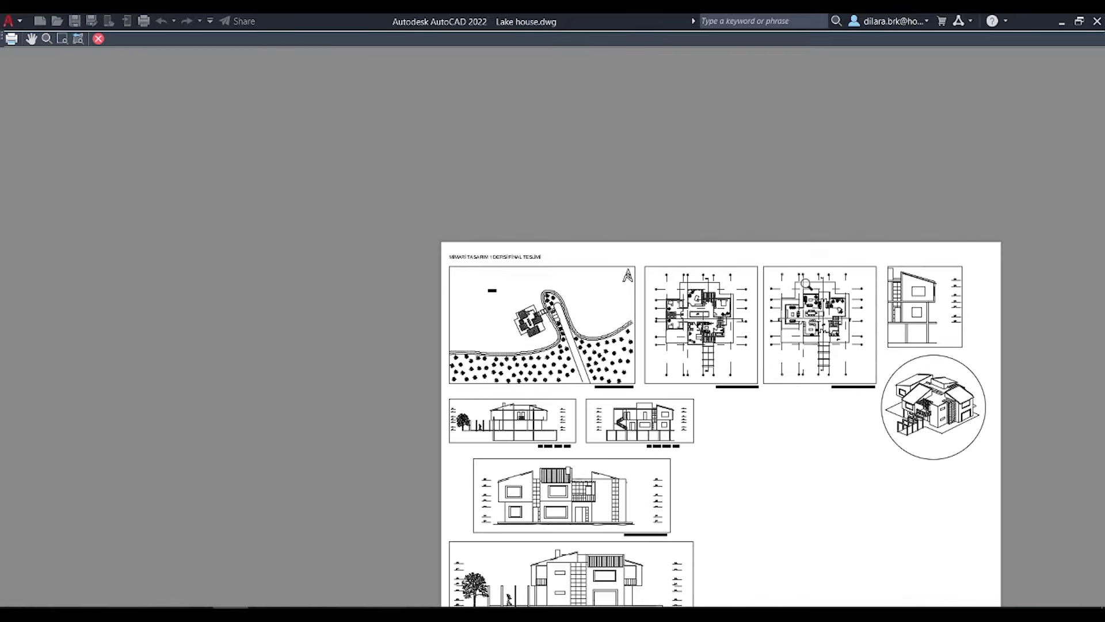
click(101, 40)
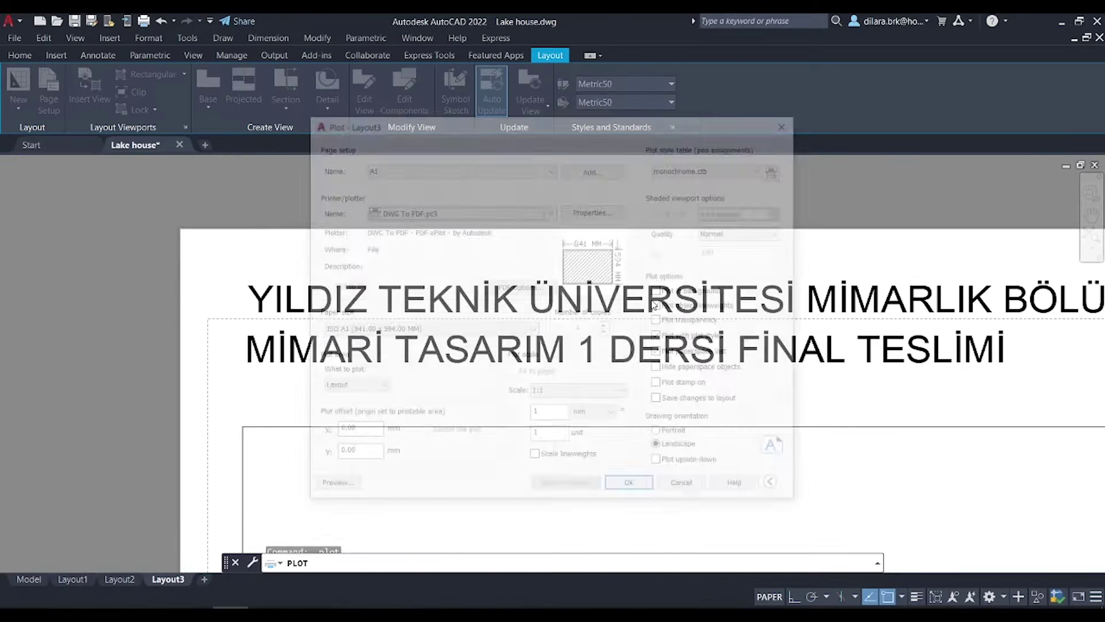
click(686, 490)
Move the two-line university header lower, just above the site plan frame
click(460, 346)
text(m)
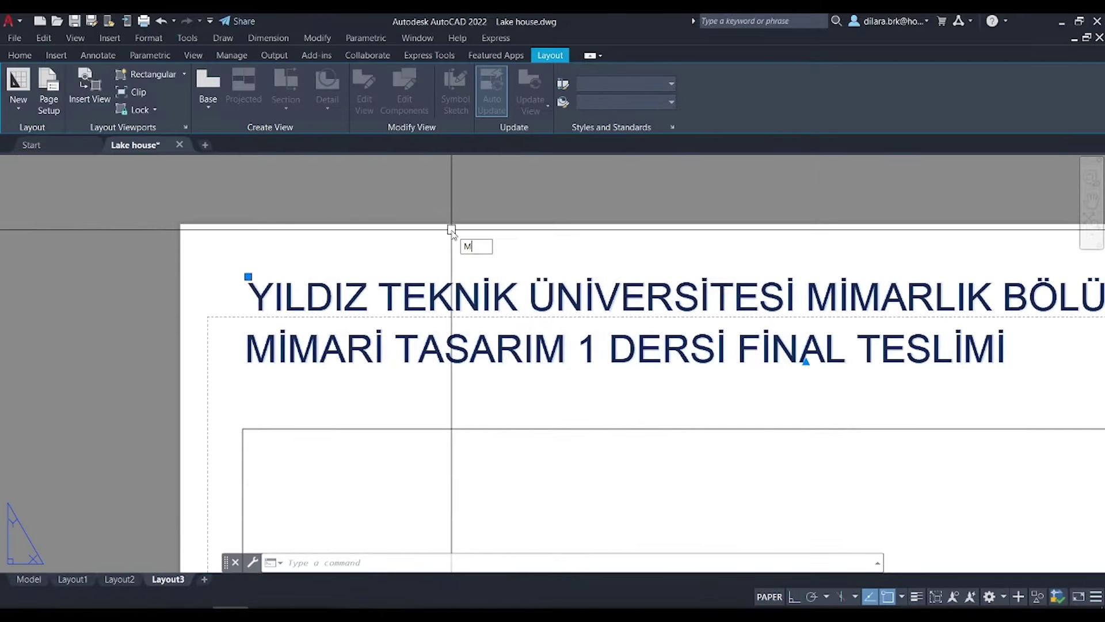
key(Return)
click(472, 173)
click(478, 211)
scroll(353, 321, down, 3)
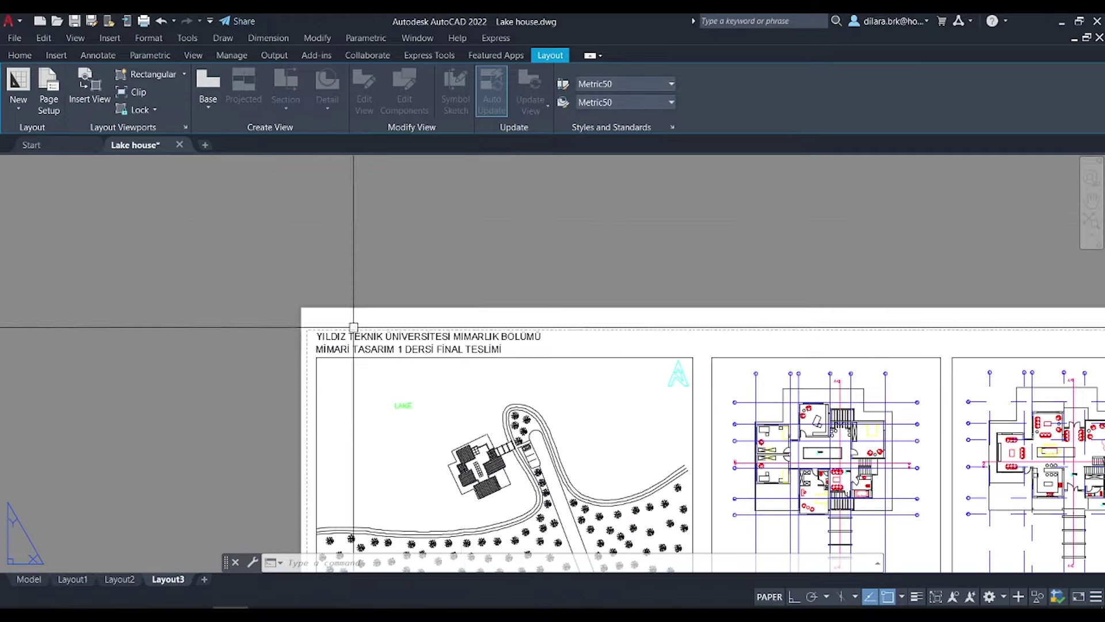
scroll(576, 288, up, 1)
scroll(917, 256, up, 1)
scroll(922, 276, down, 3)
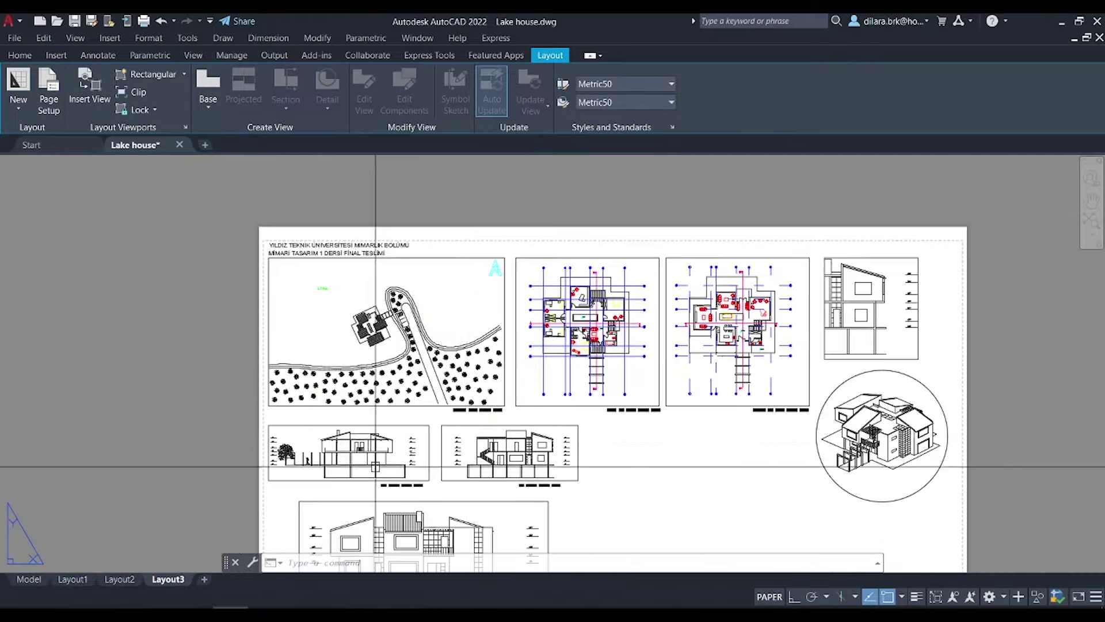
scroll(253, 228, up, 5)
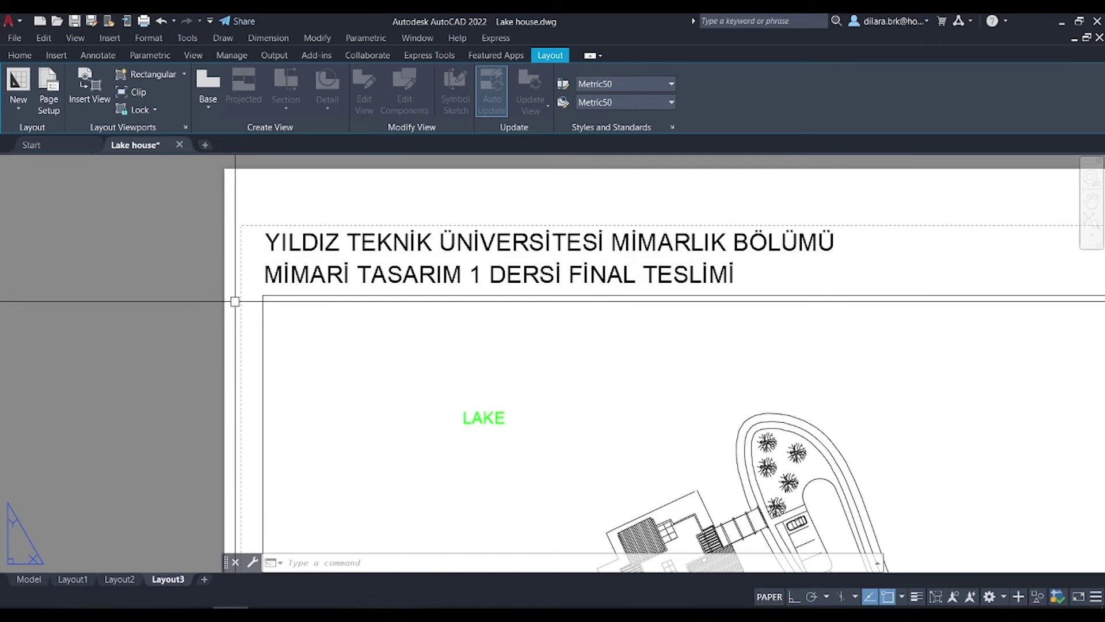
scroll(495, 259, down, 3)
scroll(473, 266, up, 3)
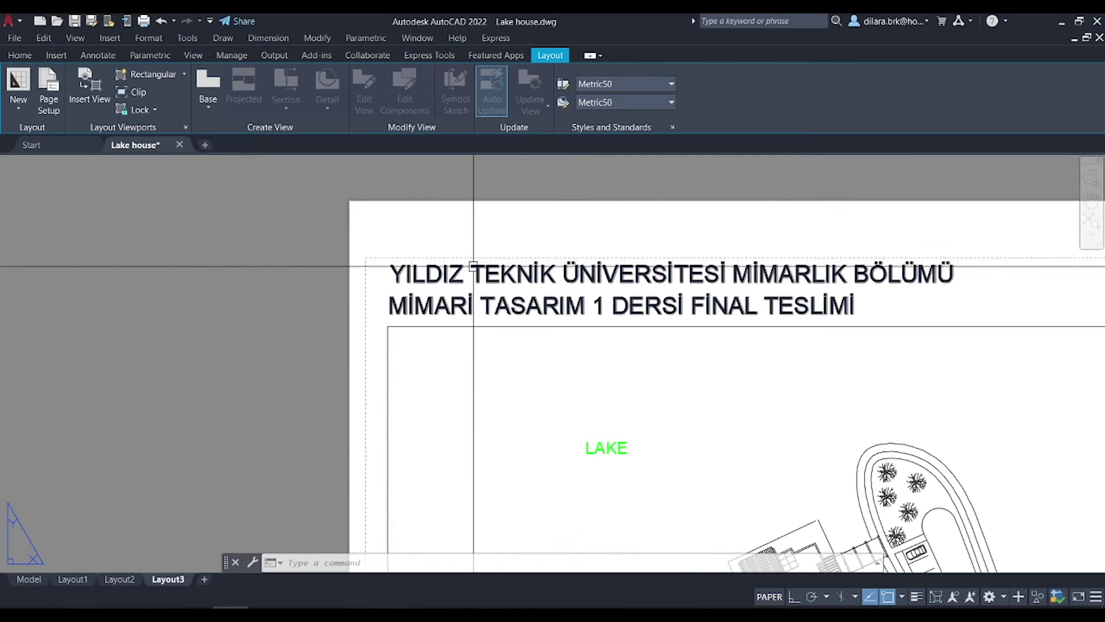
Edit the A1 page setup and choose ISO full bleed A1 paper
click(60, 102)
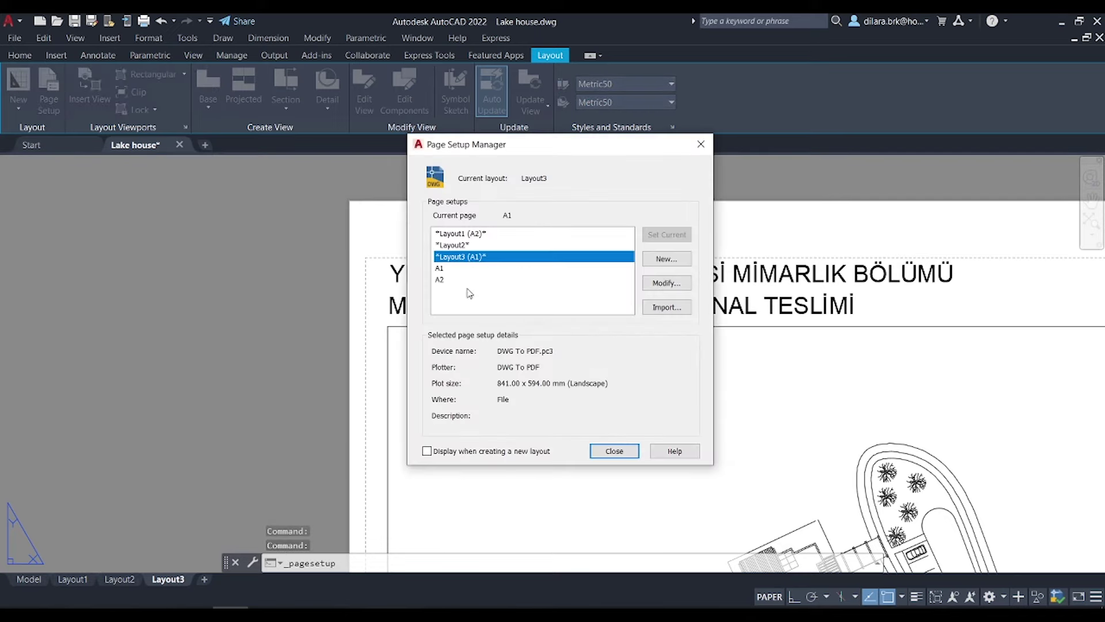
click(463, 269)
click(662, 282)
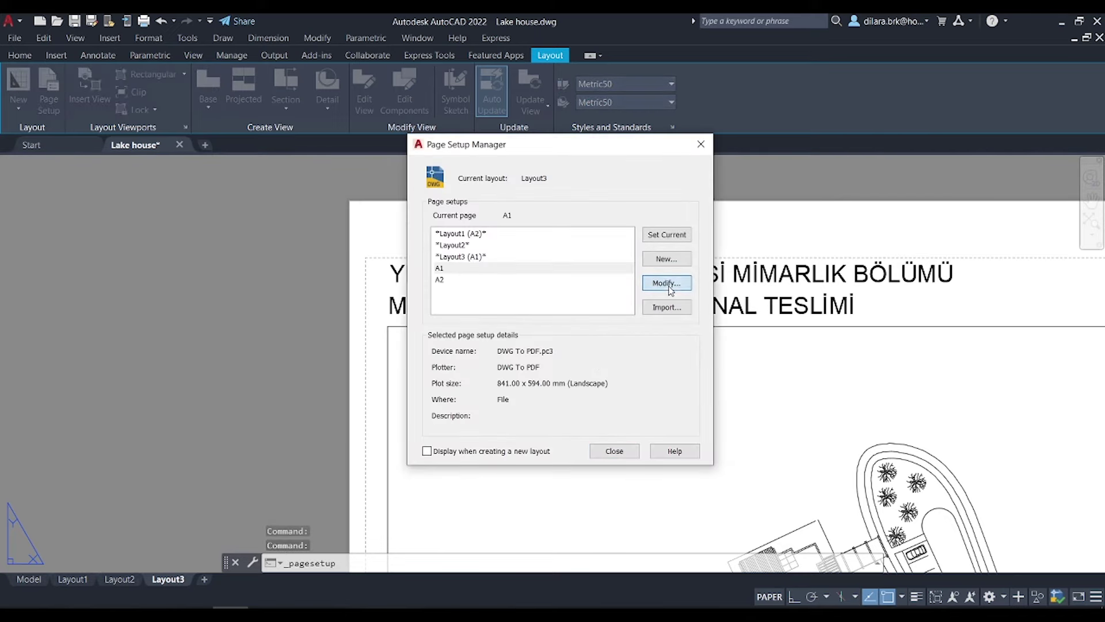
click(483, 327)
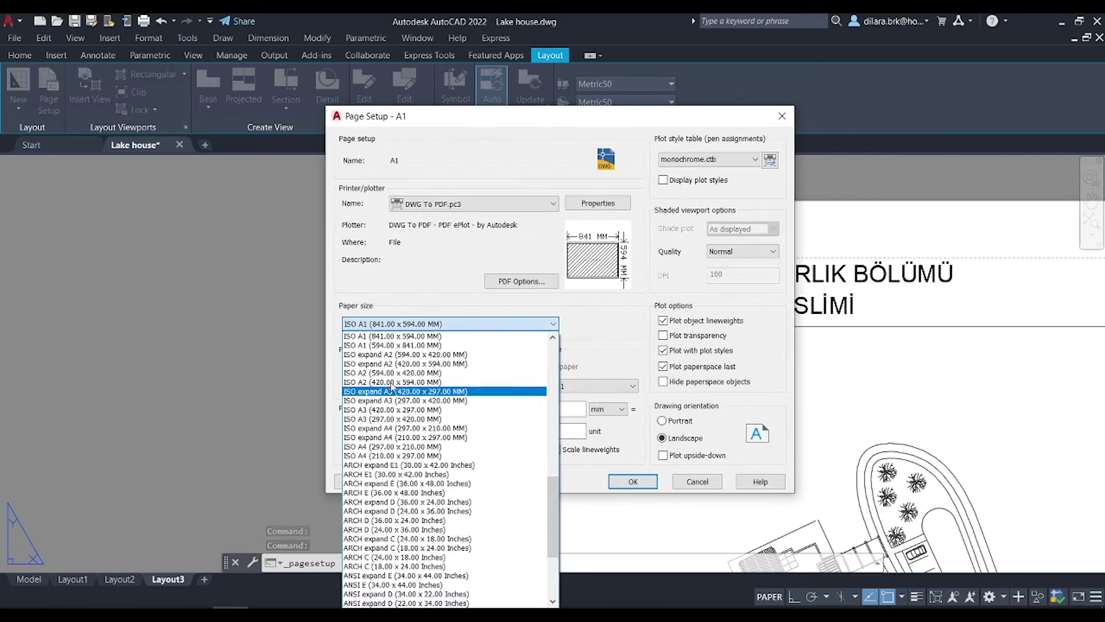
scroll(422, 471, up, 2)
scroll(422, 471, up, 2)
scroll(408, 454, up, 2)
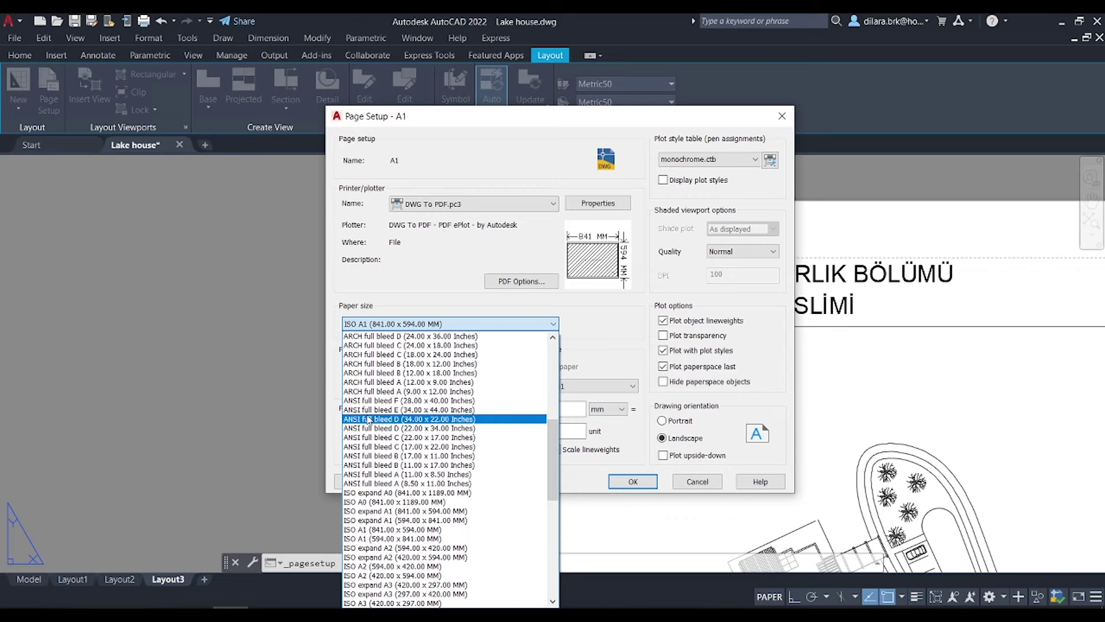
scroll(391, 438, up, 2)
scroll(376, 419, up, 3)
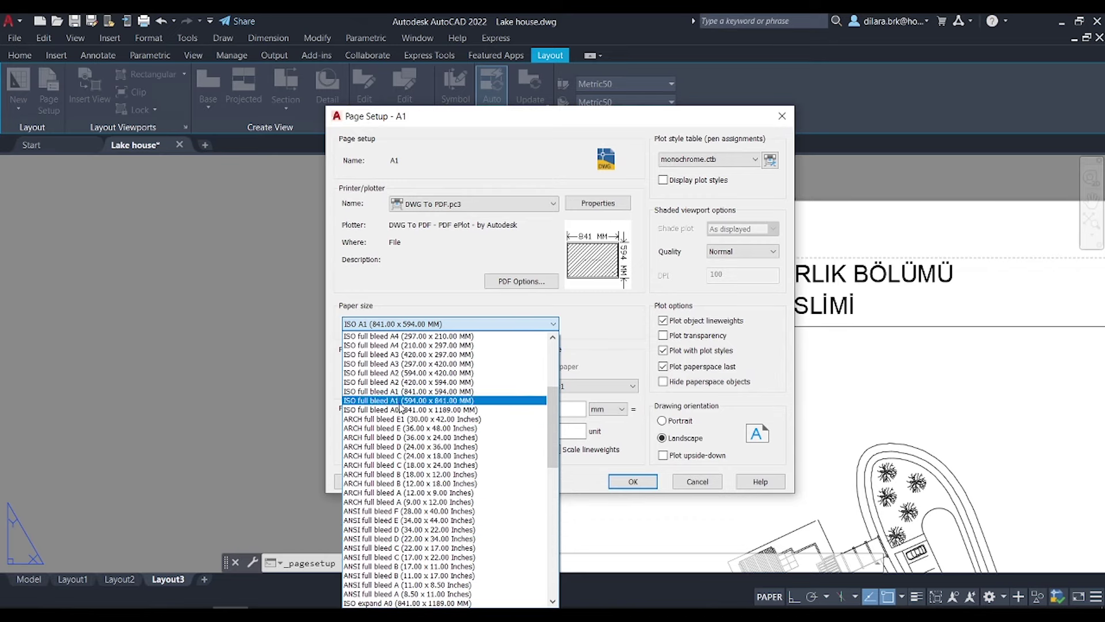
click(401, 401)
Switch to landscape ISO full bleed A1 (841.00 x 594.00 MM) and apply it to all layouts
click(467, 324)
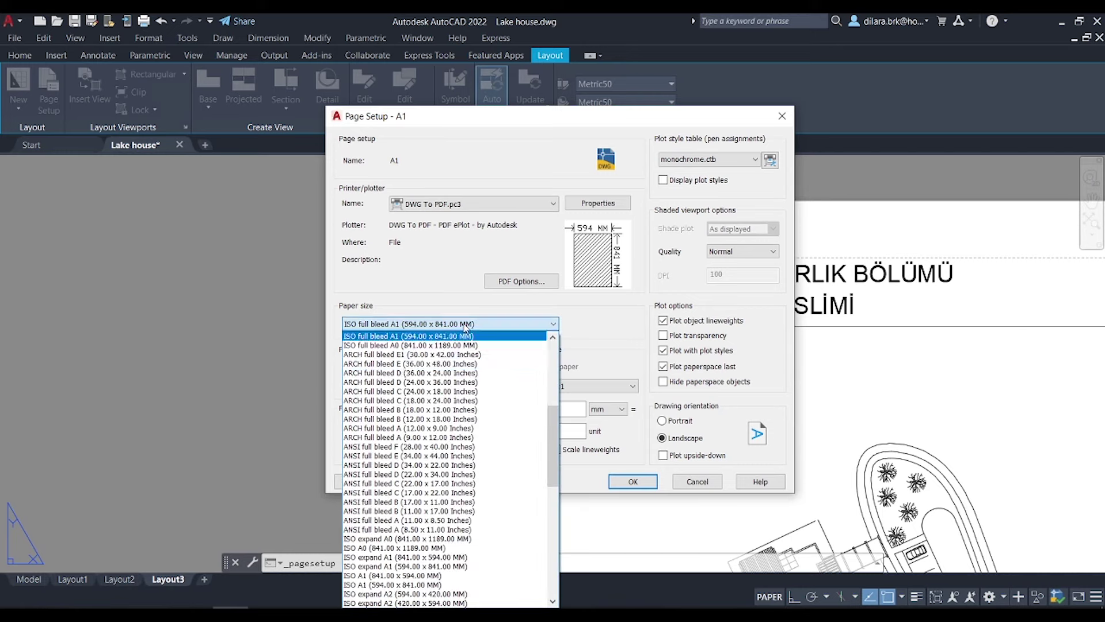
scroll(404, 371, up, 1)
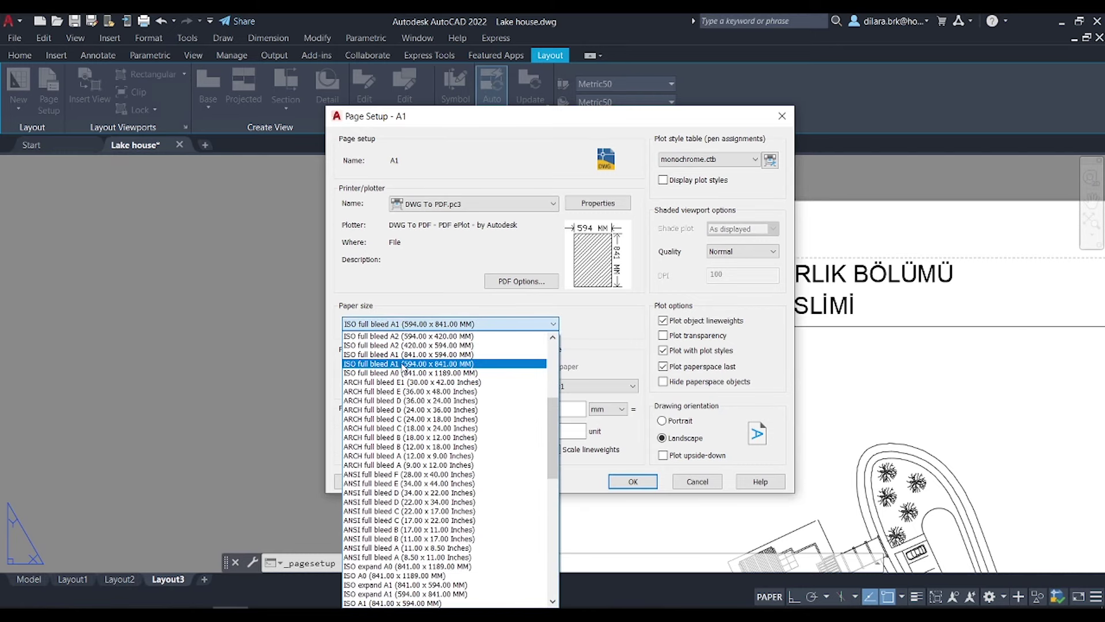
click(406, 354)
click(633, 482)
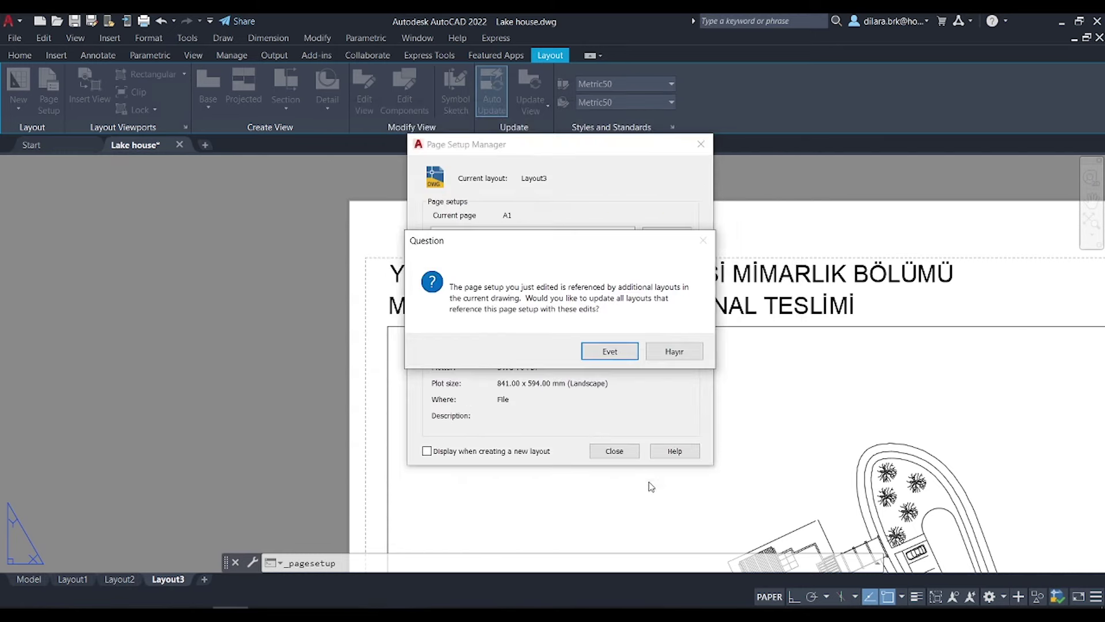
click(610, 351)
click(614, 451)
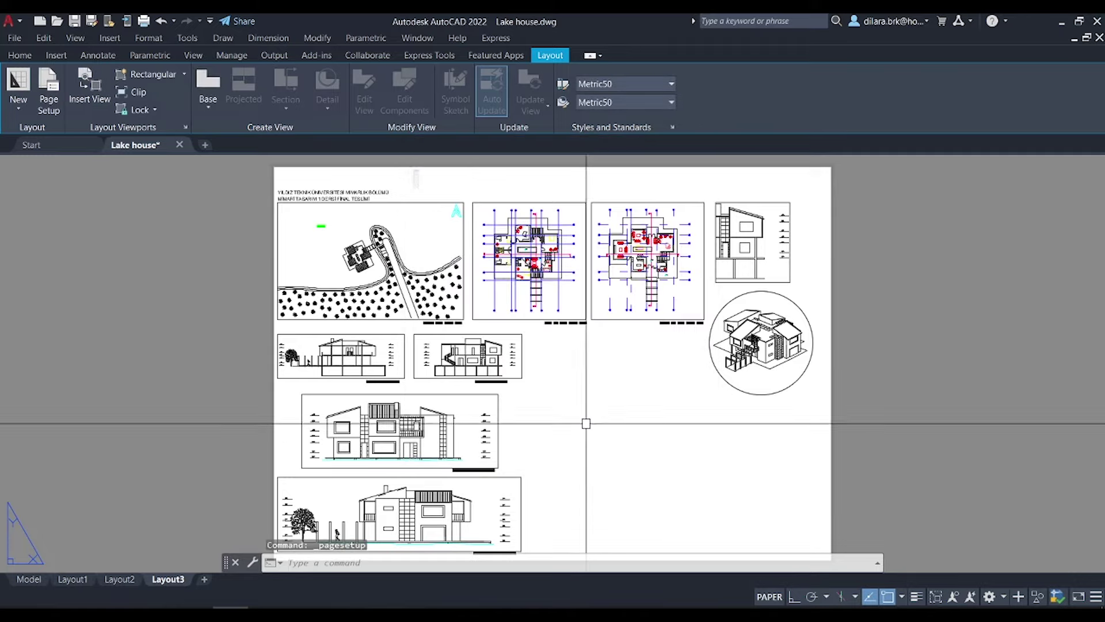
scroll(248, 173, up, 2)
scroll(236, 181, up, 3)
Move the university header back just above the site plan on the resized A1 sheet
scroll(357, 219, down, 1)
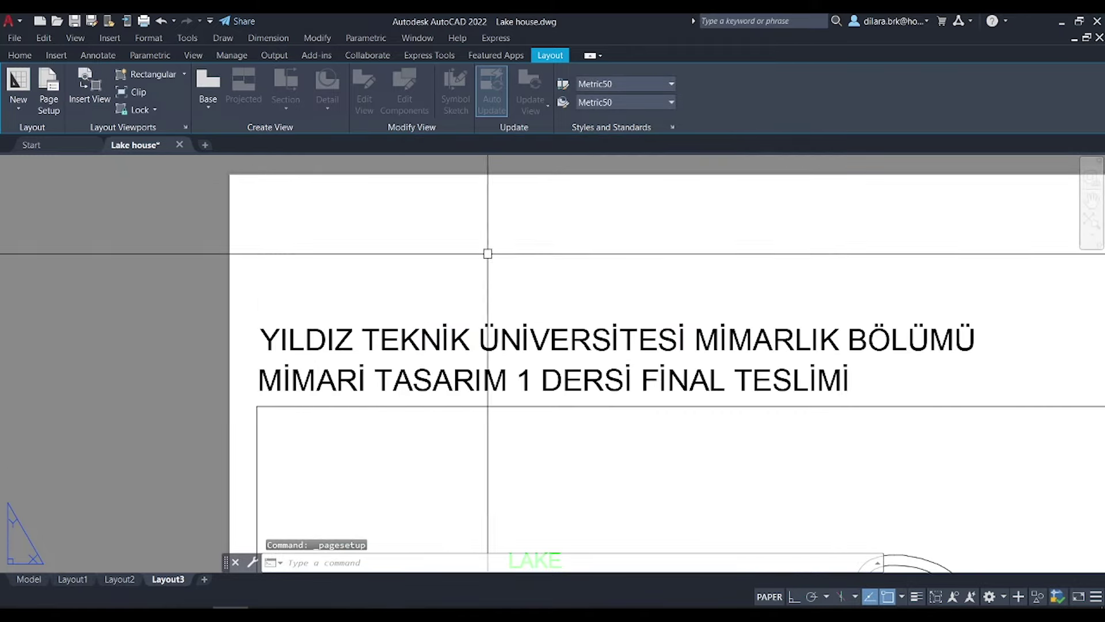
scroll(486, 250, down, 3)
click(444, 314)
key(Return)
click(646, 298)
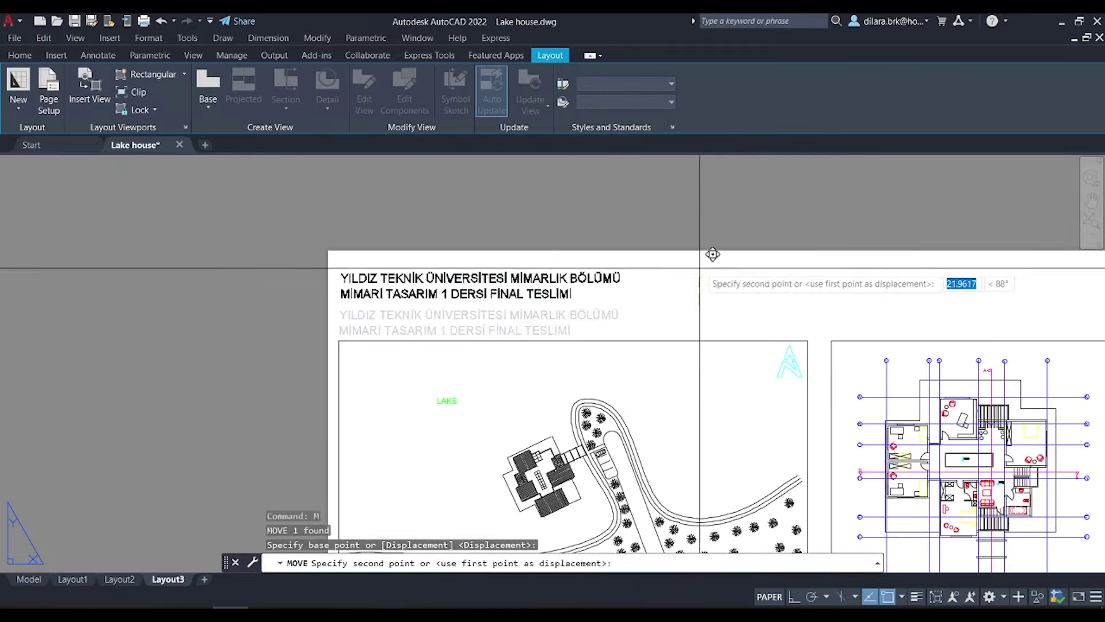
click(684, 248)
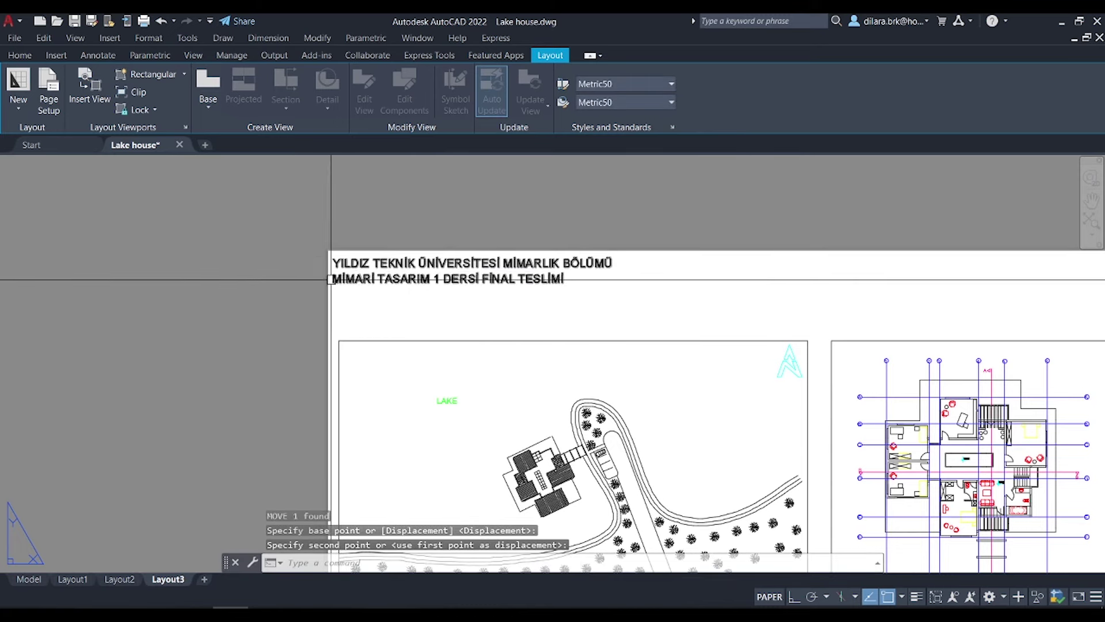
scroll(388, 249, down, 5)
scroll(408, 255, up, 2)
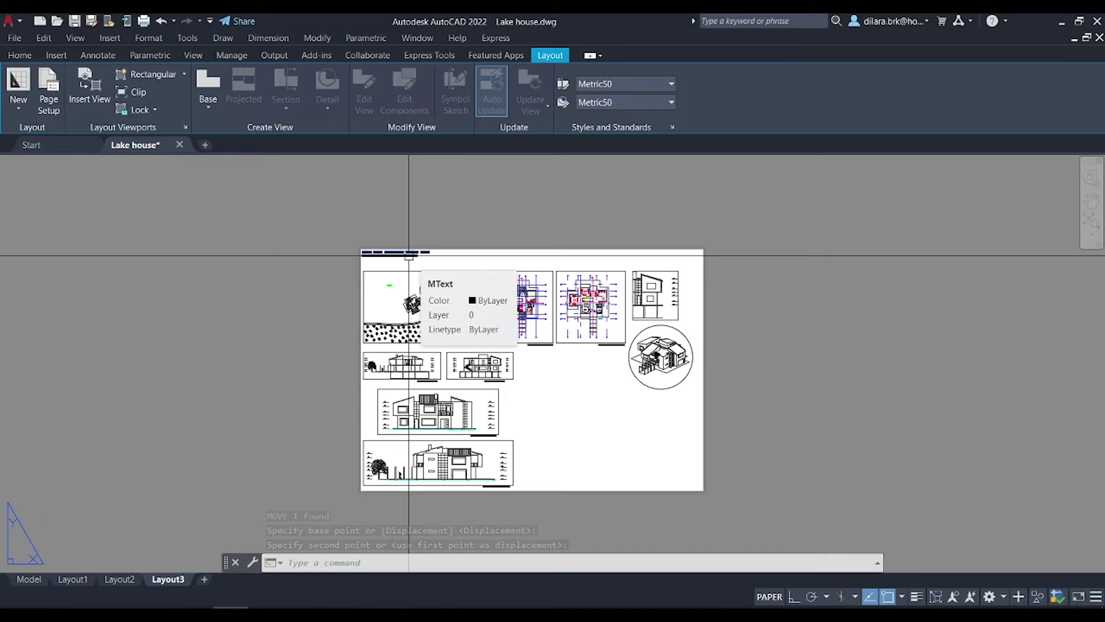
scroll(432, 239, up, 3)
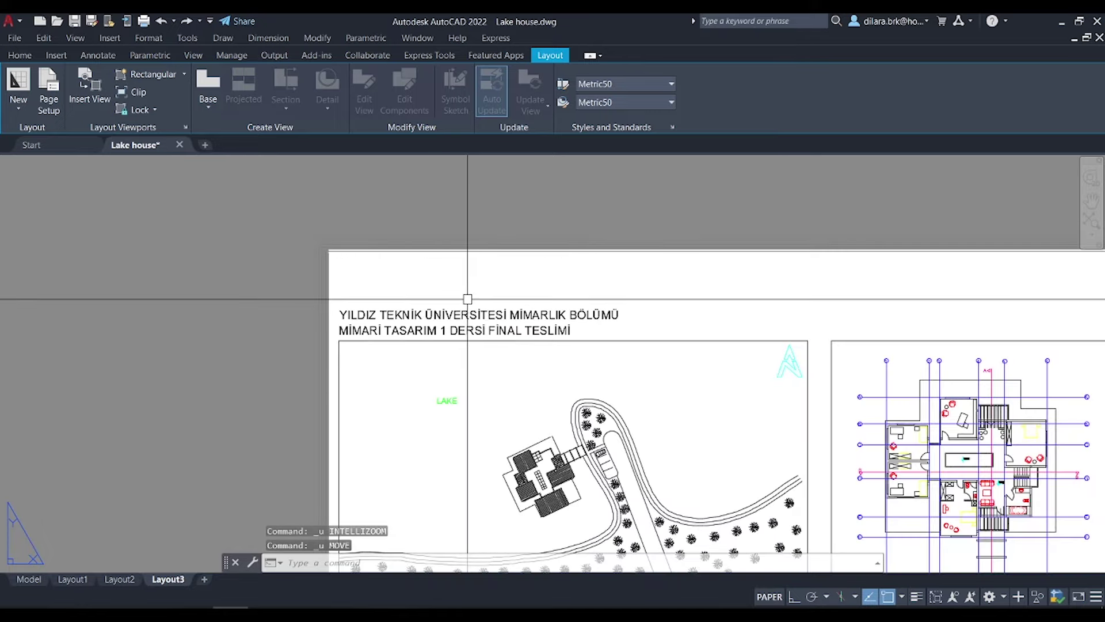
scroll(467, 297, down, 2)
middle_drag(679, 353, 539, 290)
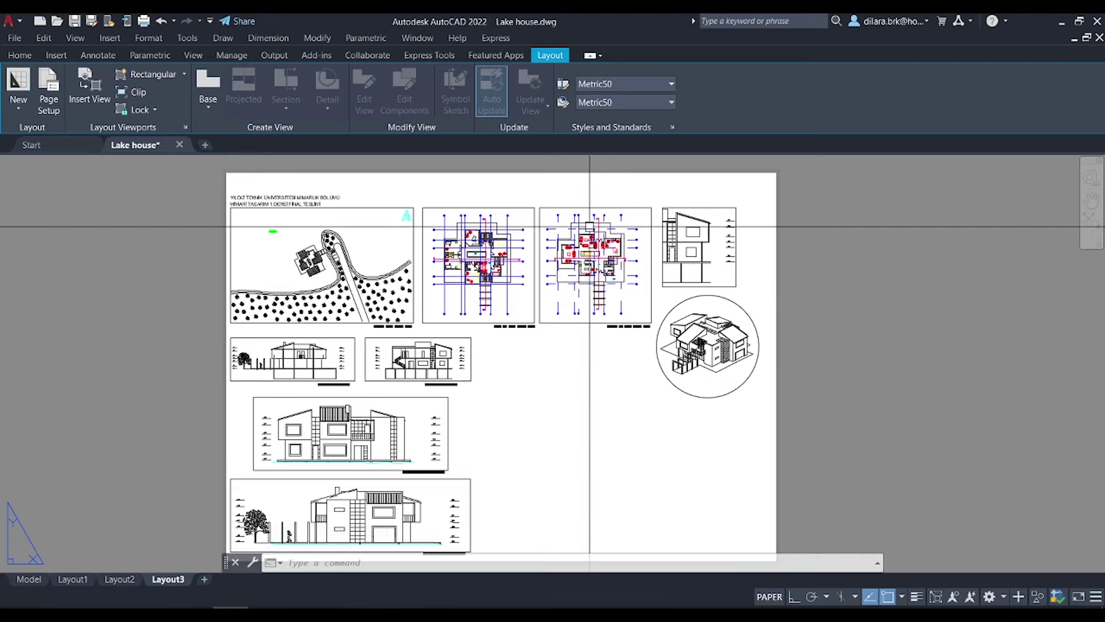
scroll(585, 300, up, 1)
scroll(629, 294, up, 2)
scroll(636, 295, up, 1)
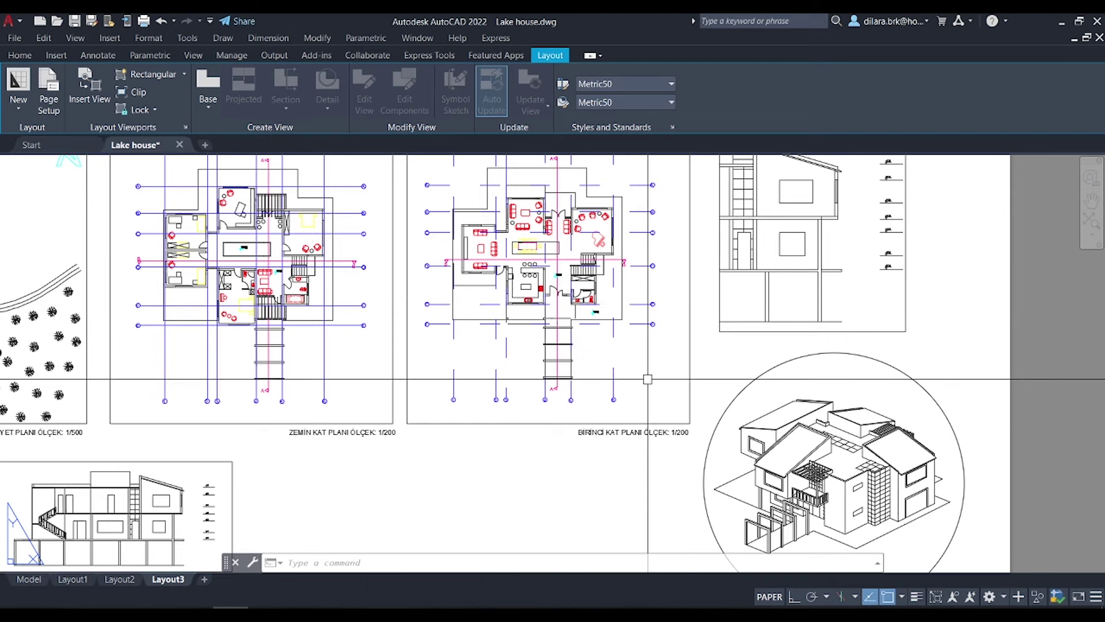
Freeze the TF furniture layer in the first-floor plan viewport only
double_click(648, 381)
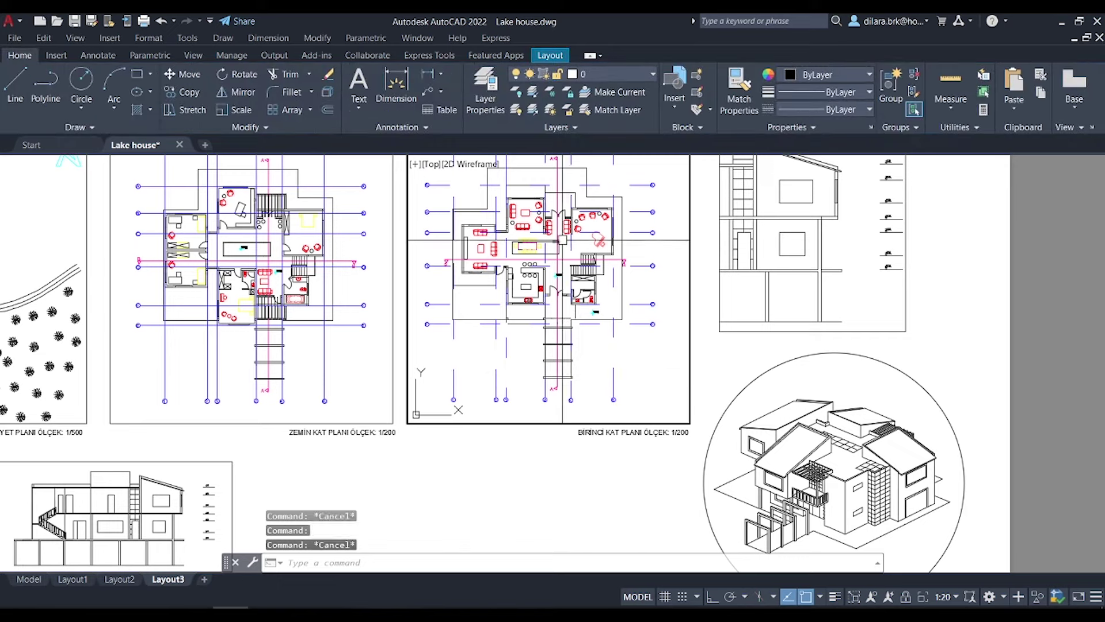
key(Escape)
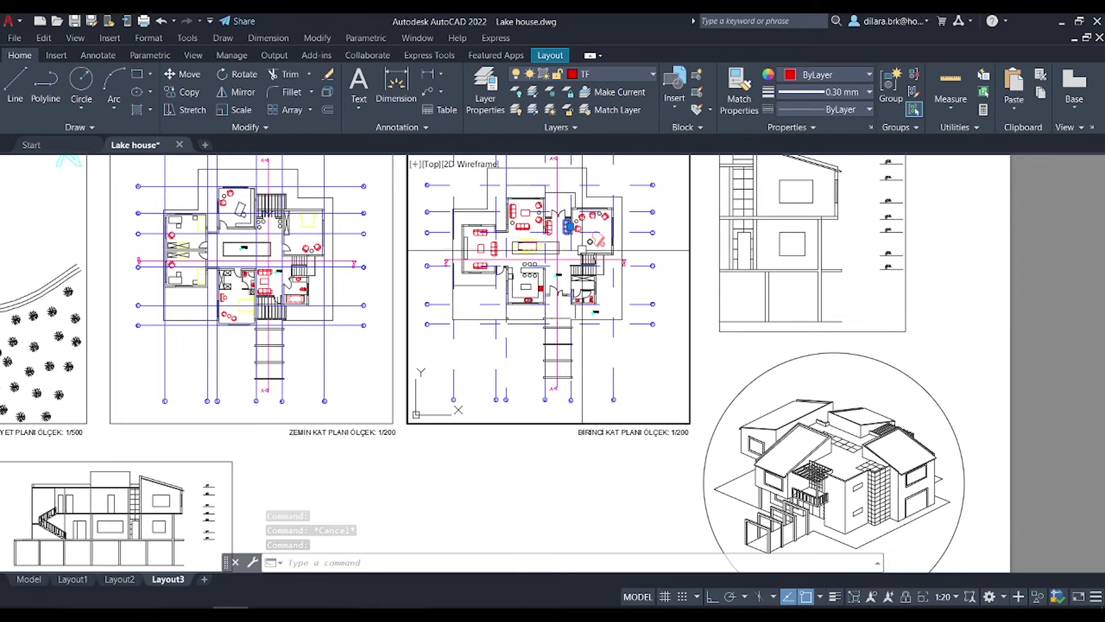
click(494, 87)
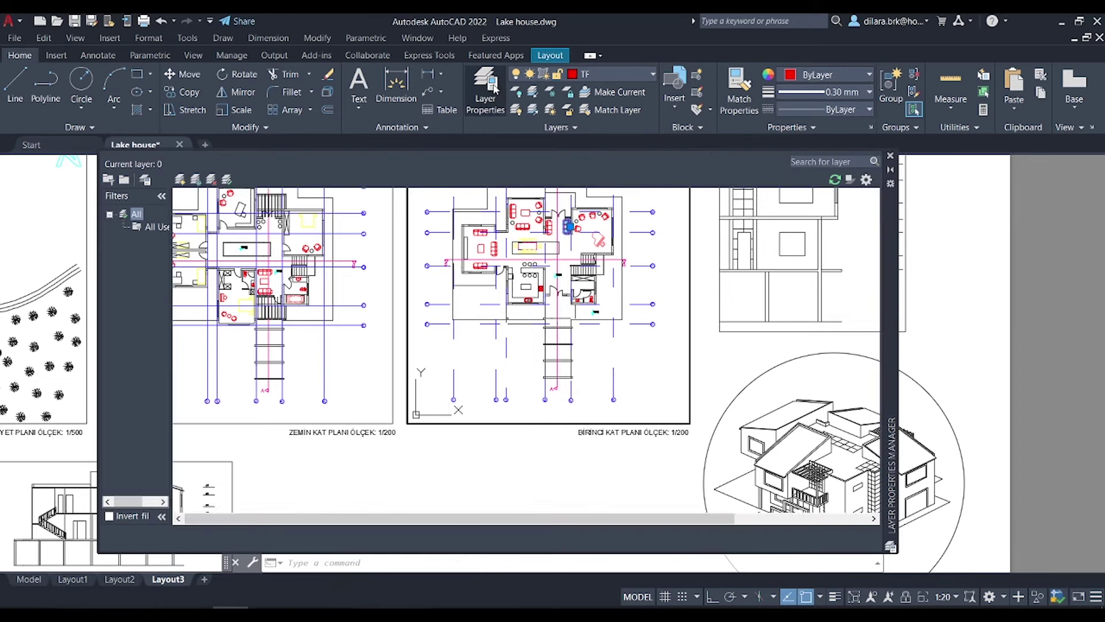
click(198, 346)
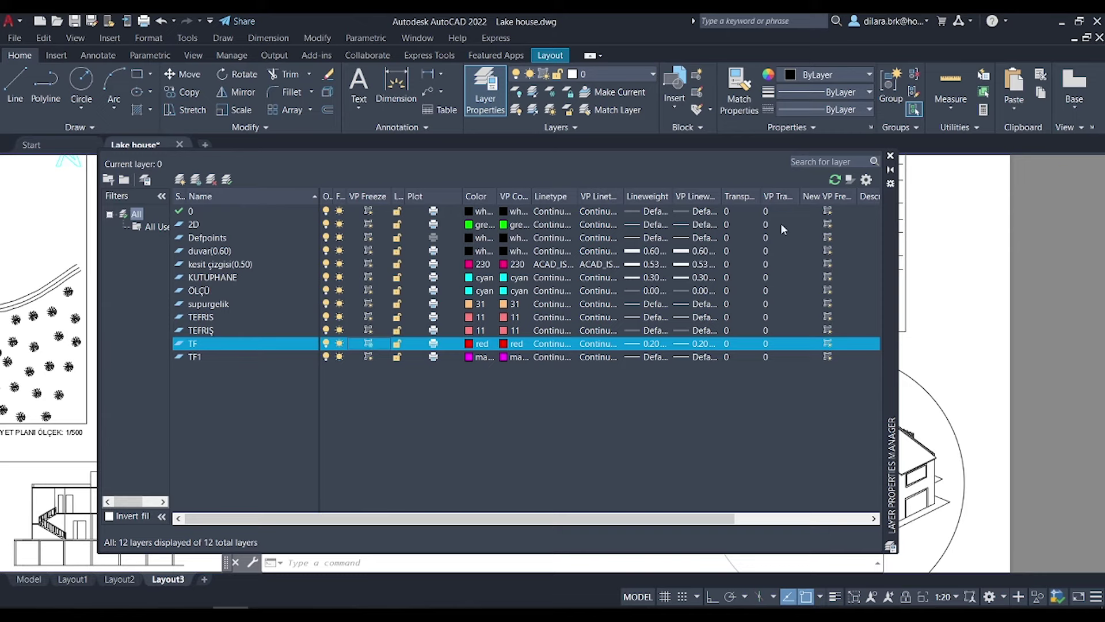
click(890, 156)
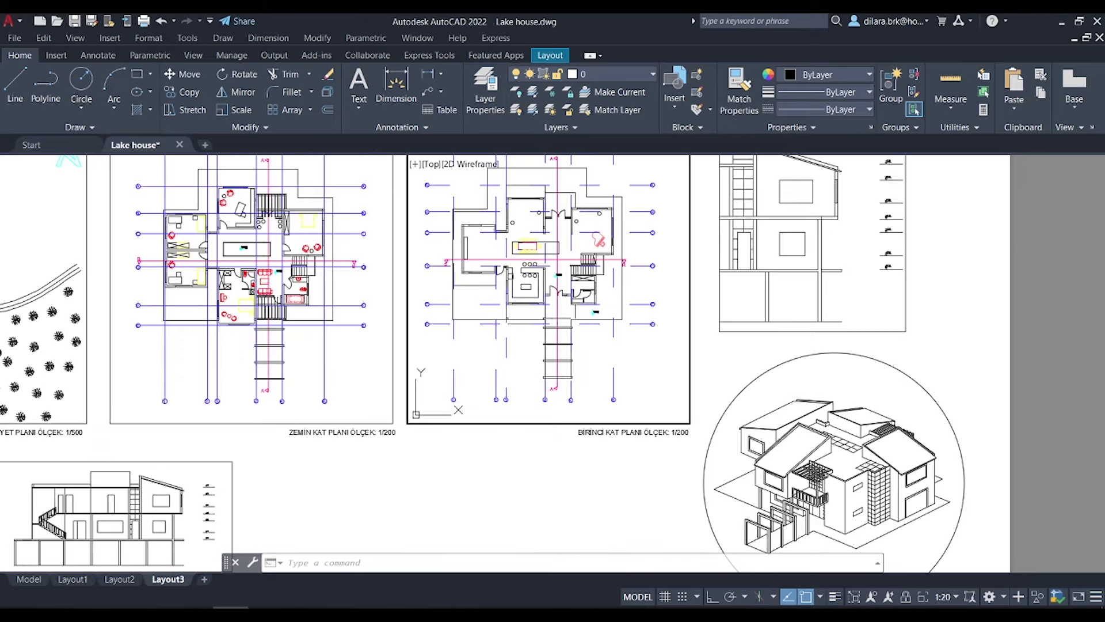
Check which layer the red furniture is on in the ground-floor plan viewport
double_click(532, 465)
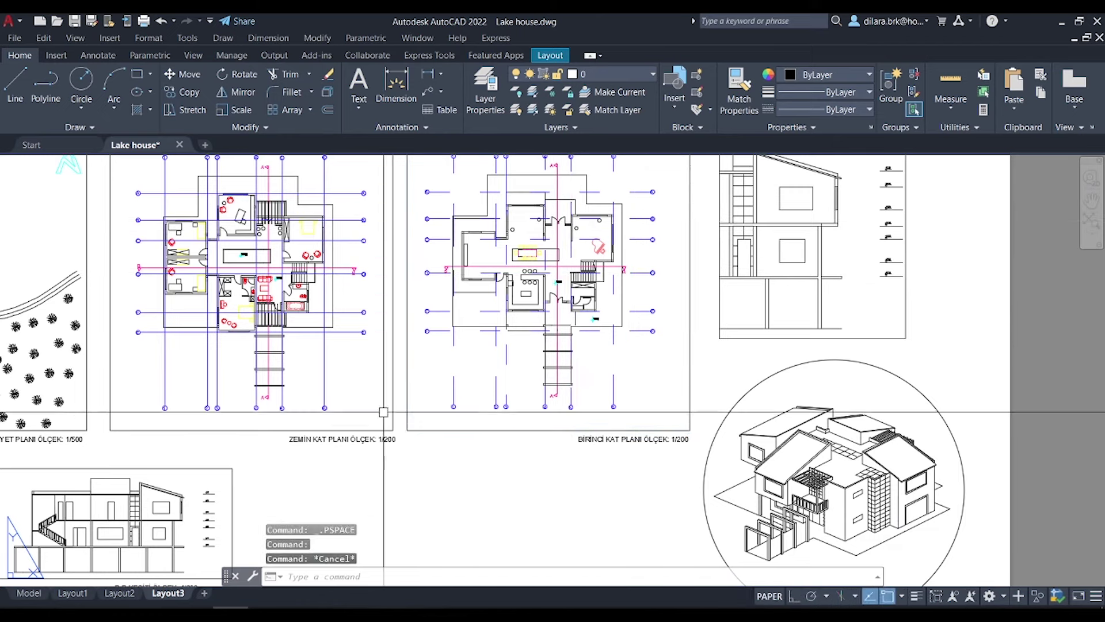
double_click(380, 374)
click(265, 288)
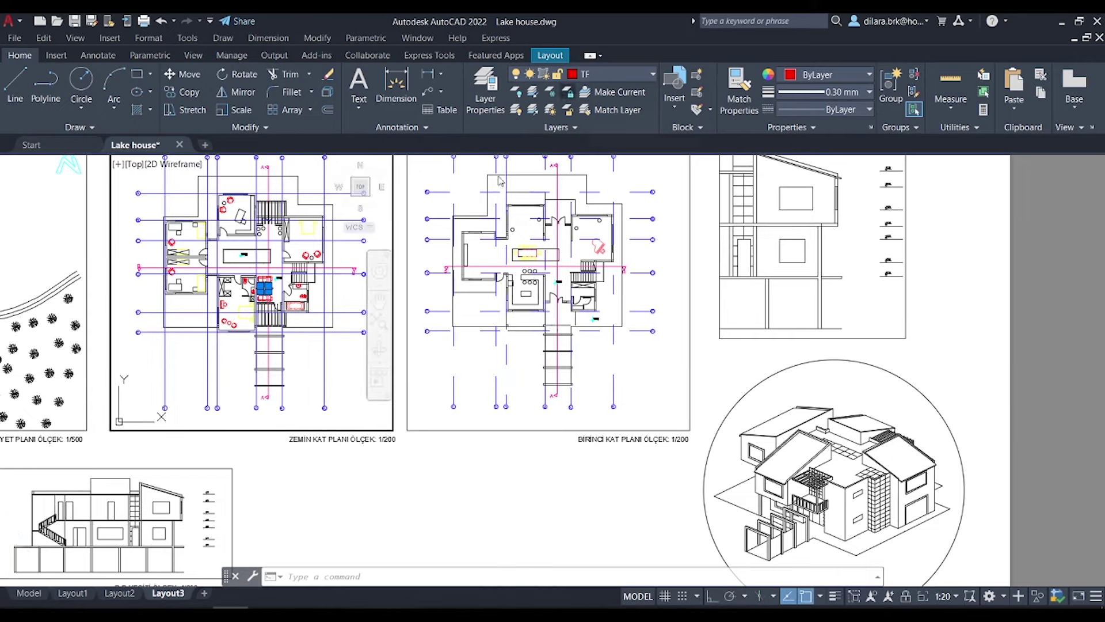
double_click(400, 281)
click(407, 281)
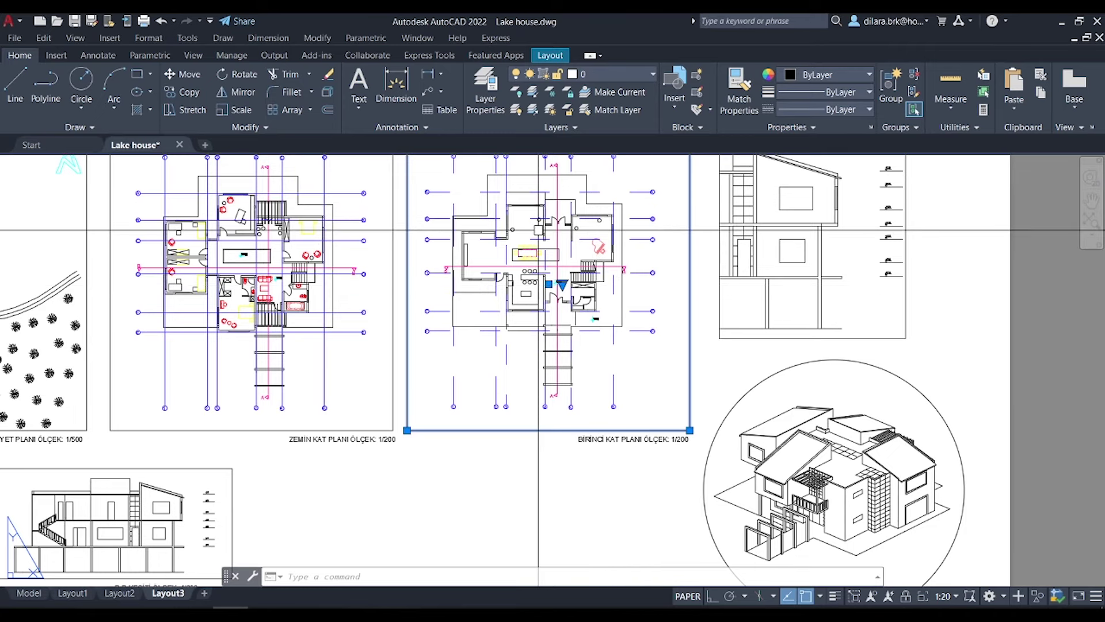
click(615, 68)
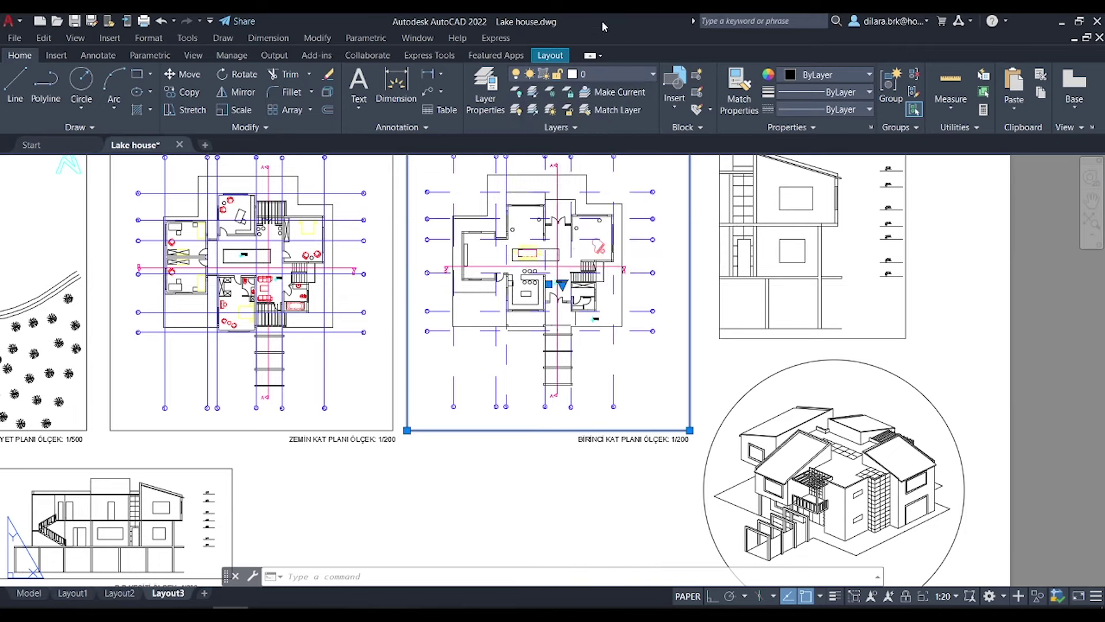
key(Escape)
Freeze kesit çizgisi(0.50) only in the first-floor plan viewport
middle_drag(404, 343, 497, 382)
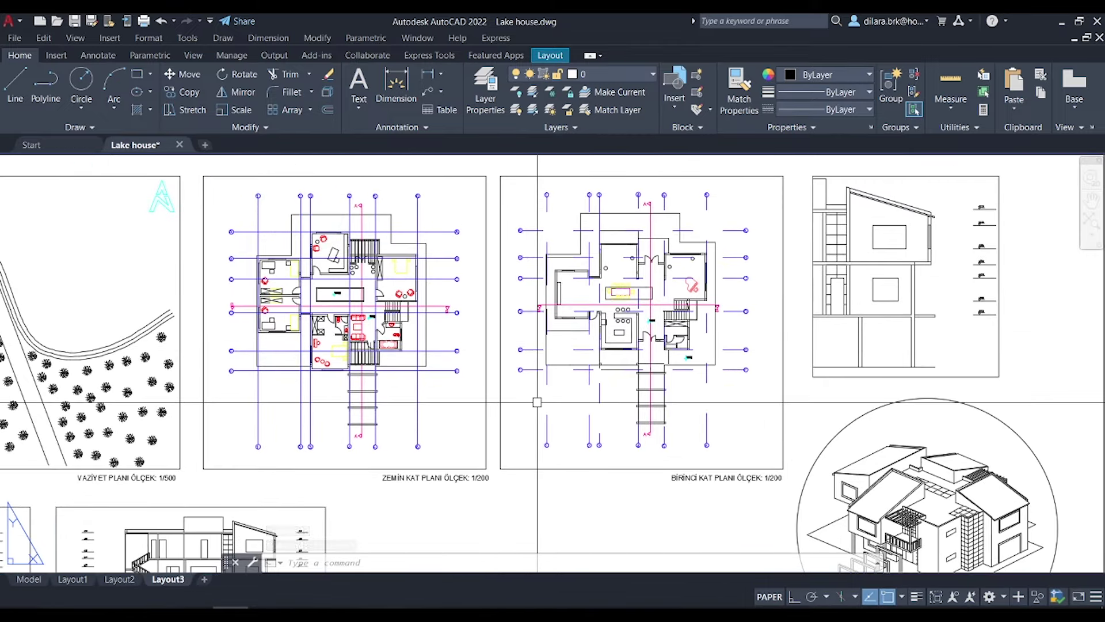
scroll(537, 401, down, 2)
scroll(526, 222, down, 2)
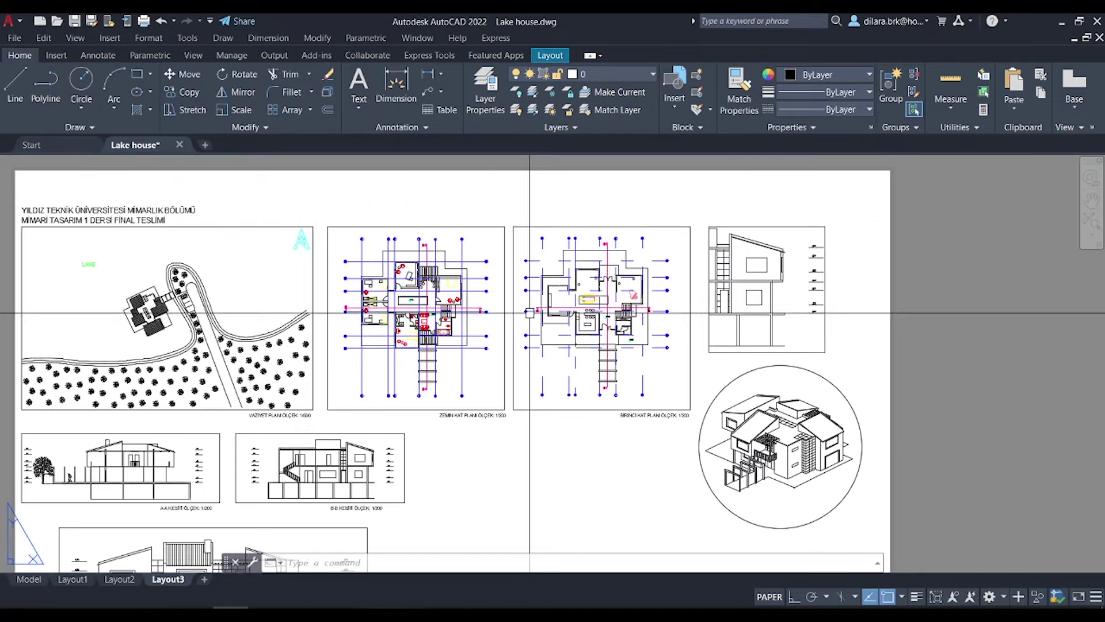
scroll(469, 367, up, 1)
scroll(469, 367, up, 4)
middle_drag(468, 367, 332, 390)
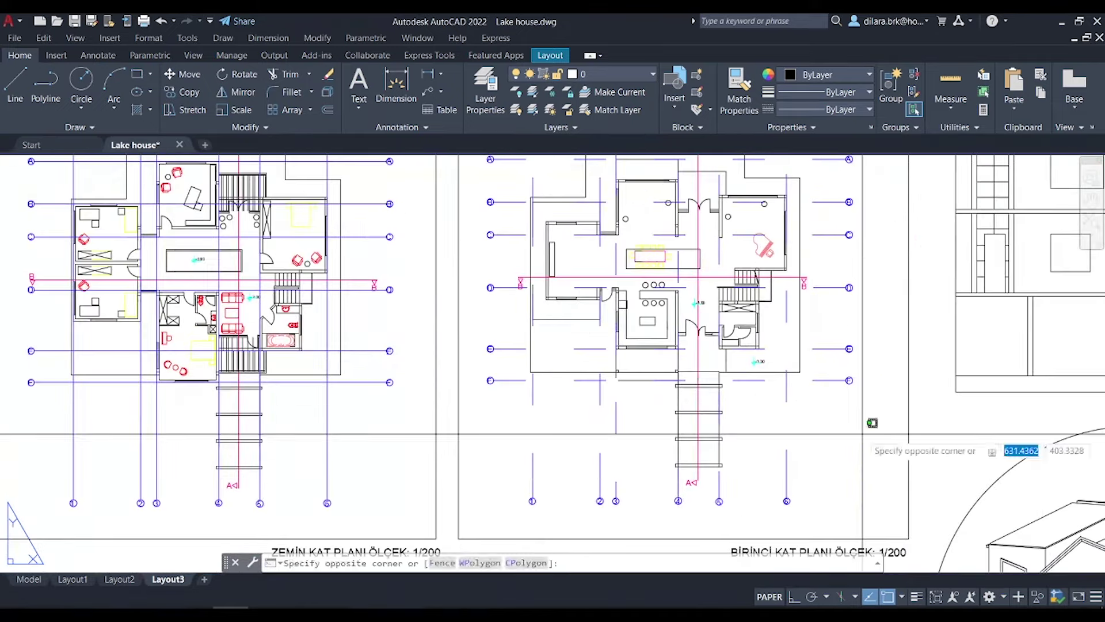
double_click(804, 438)
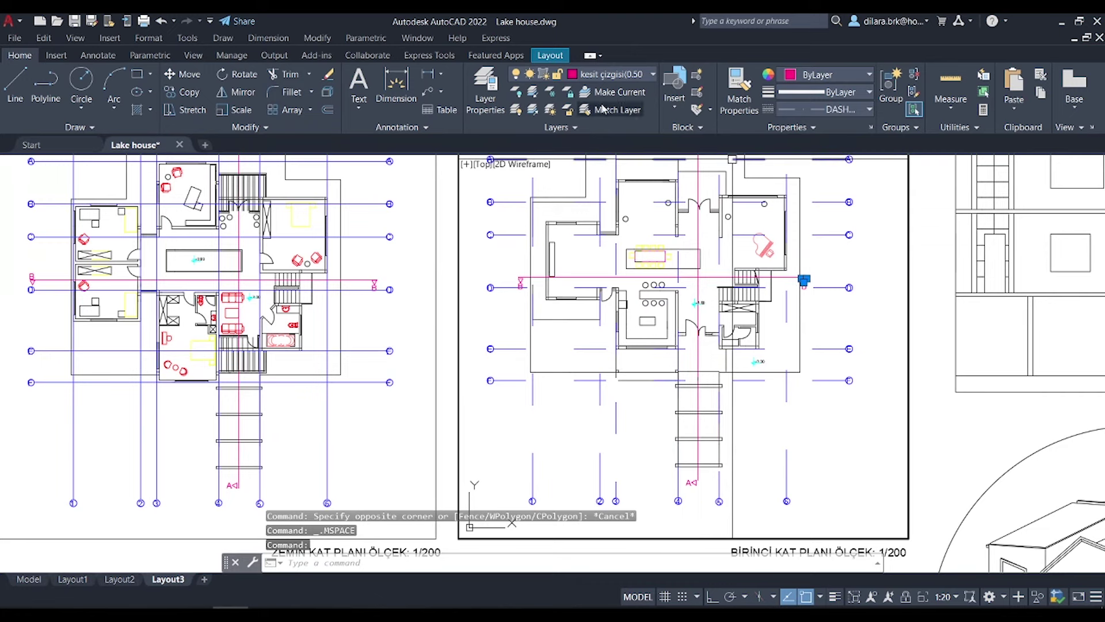
click(609, 77)
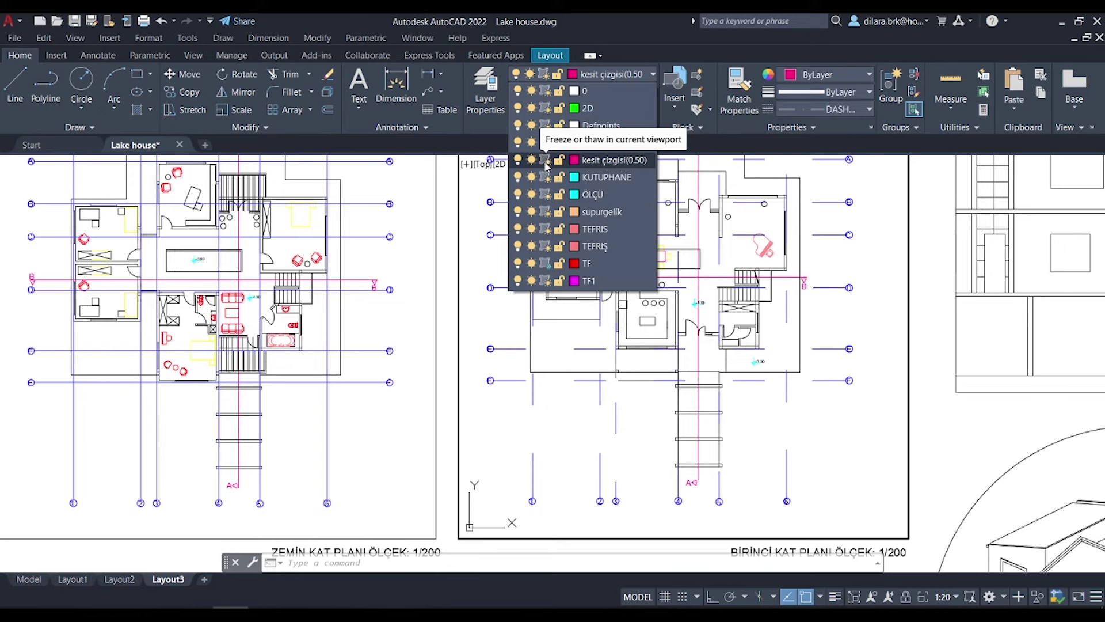
click(546, 165)
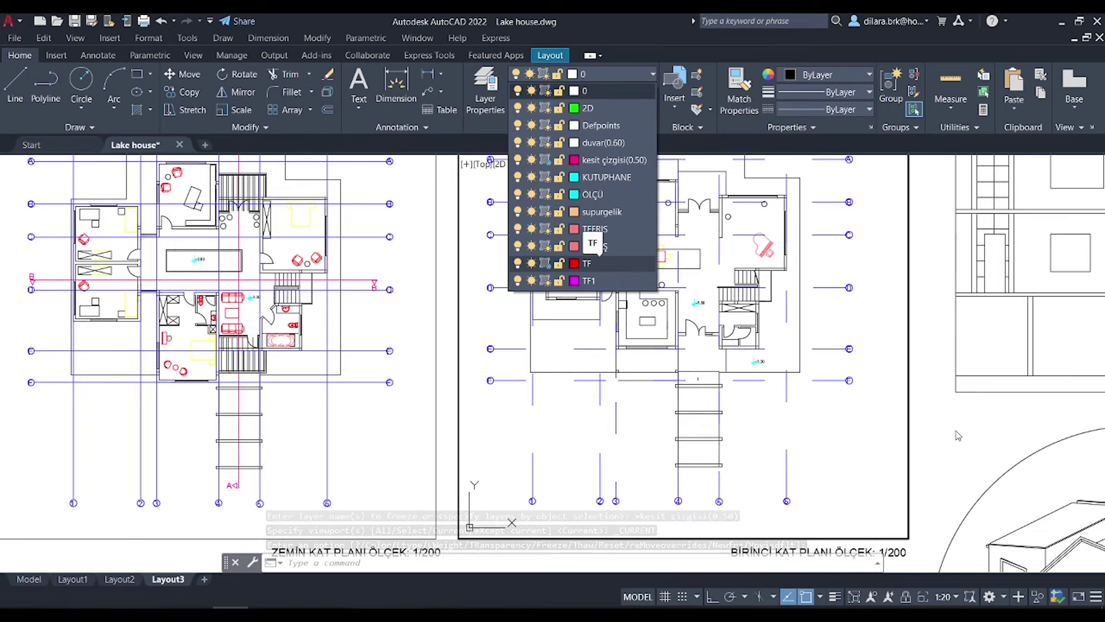
Turn the supurgelik layer back on and toggle the TF layer off and on
click(958, 436)
double_click(647, 186)
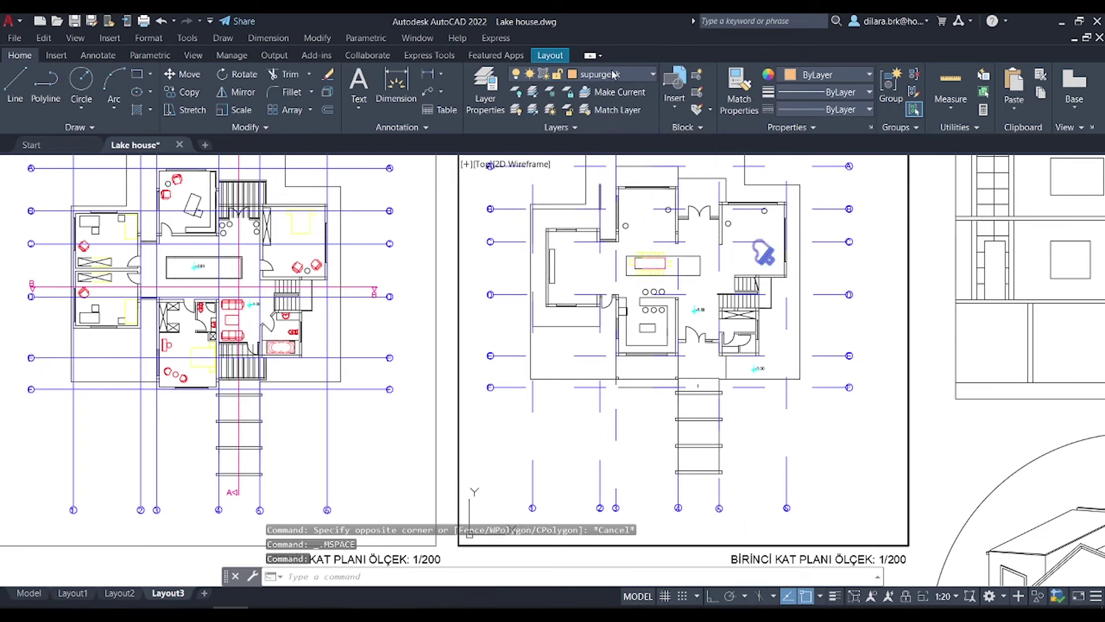
click(525, 74)
click(517, 211)
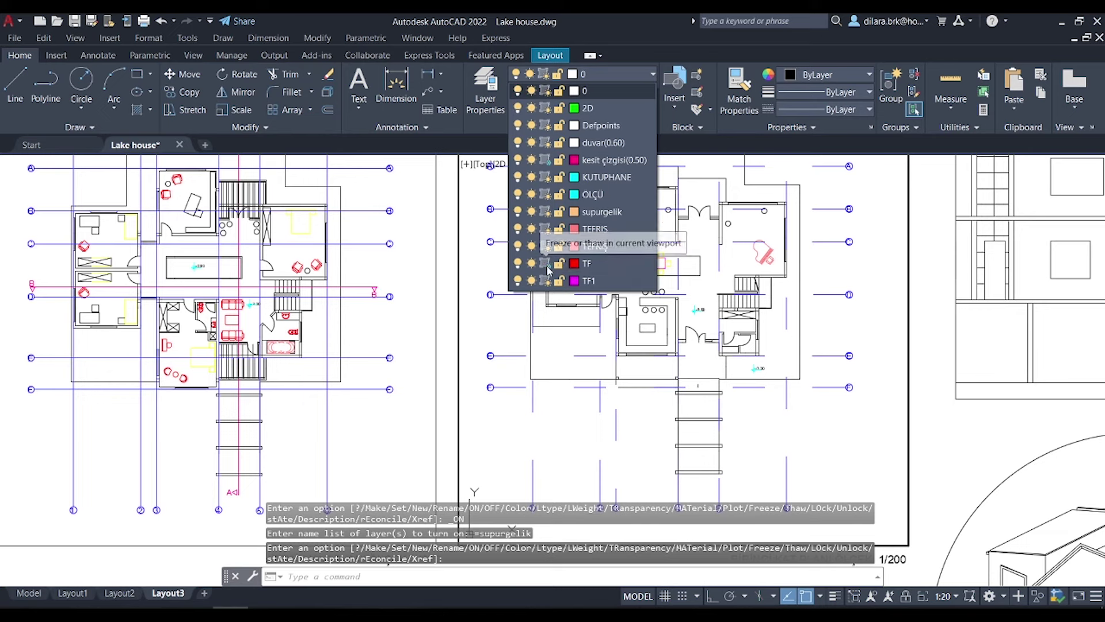
click(550, 264)
click(517, 264)
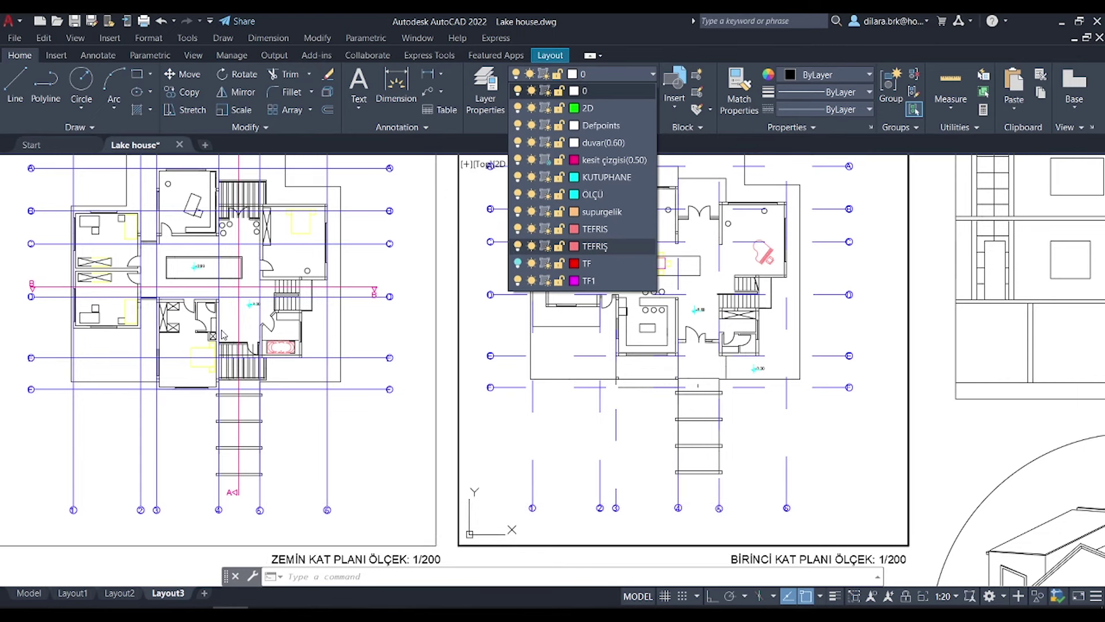
click(518, 266)
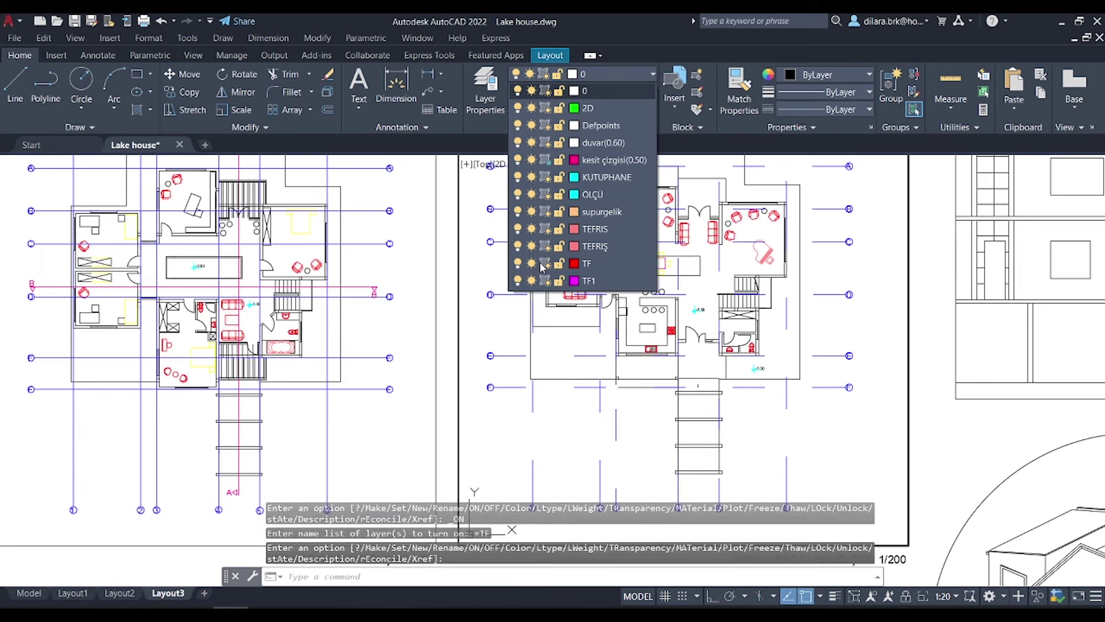
Leave TF thawed and current in the first-floor viewport, then return to paper space
click(544, 264)
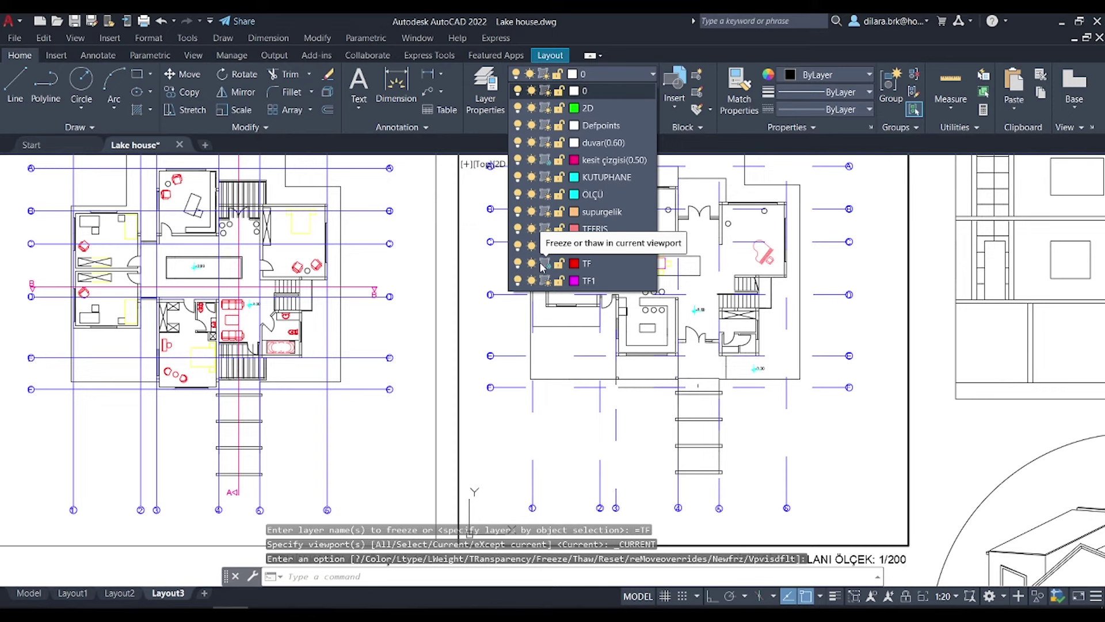
click(586, 263)
click(582, 74)
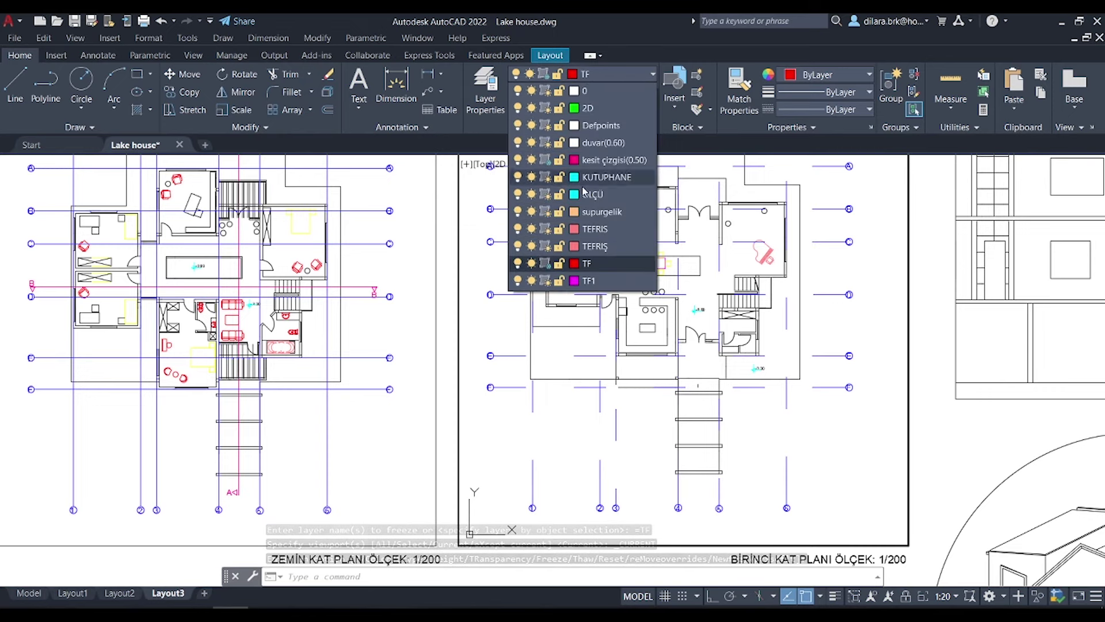
click(545, 263)
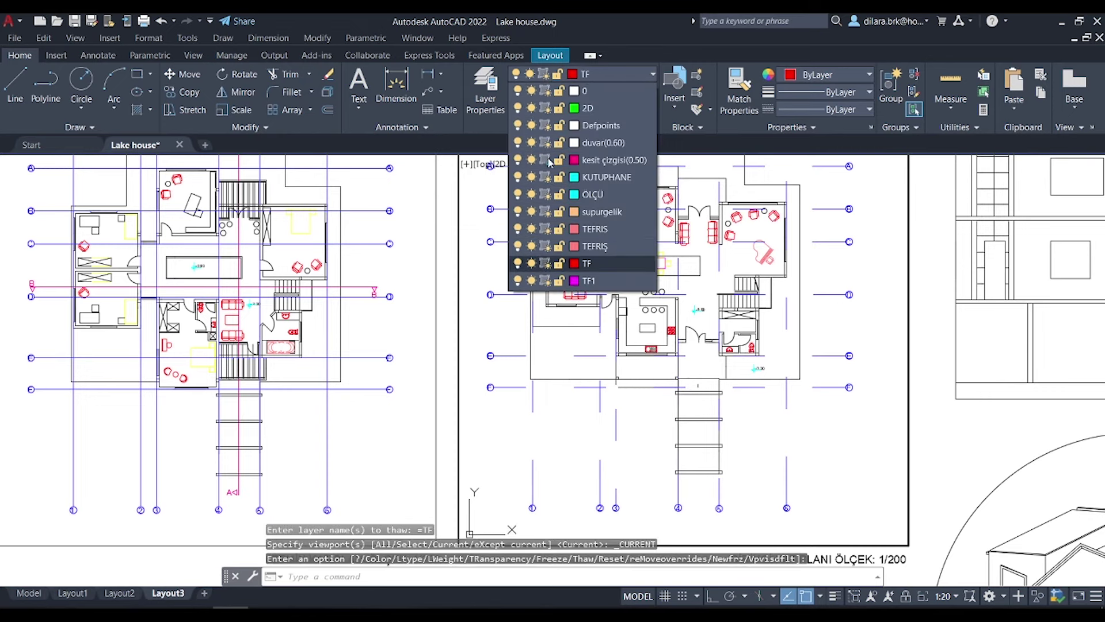
click(932, 452)
double_click(932, 452)
Zoom in and out across the full Layout3 sheet before plotting
scroll(932, 452, down, 5)
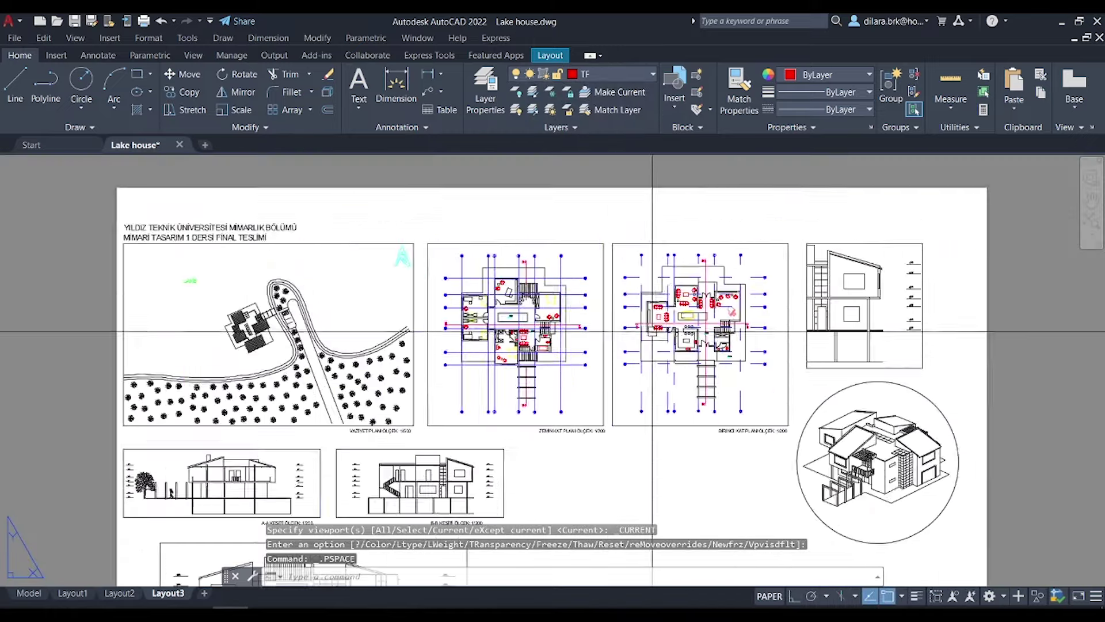
scroll(685, 240, up, 3)
scroll(739, 242, up, 3)
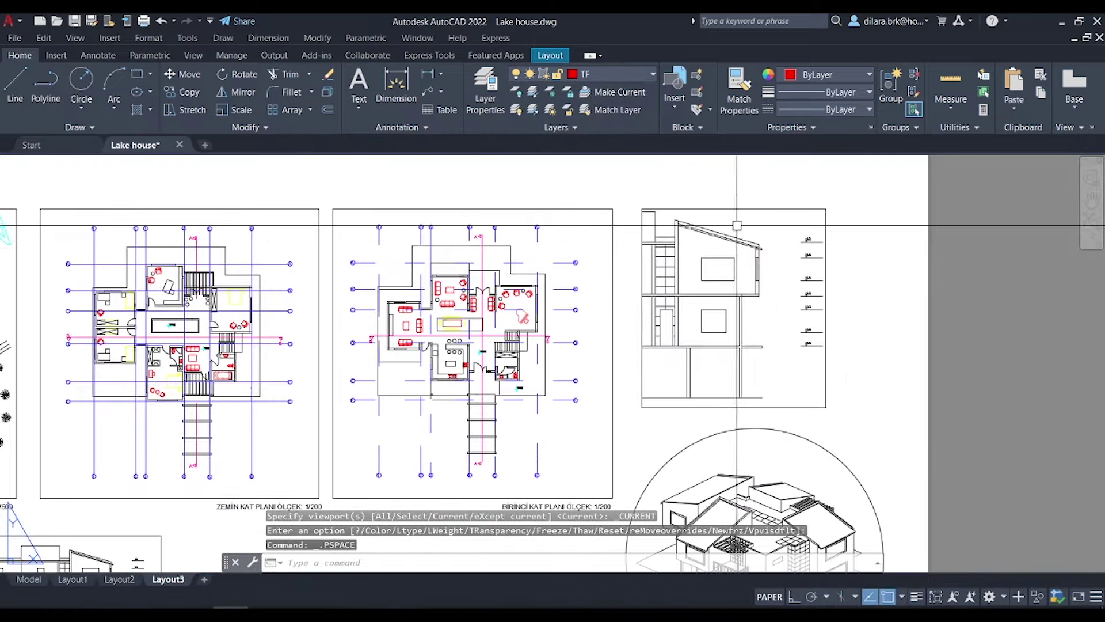
scroll(735, 268, down, 2)
scroll(581, 311, up, 2)
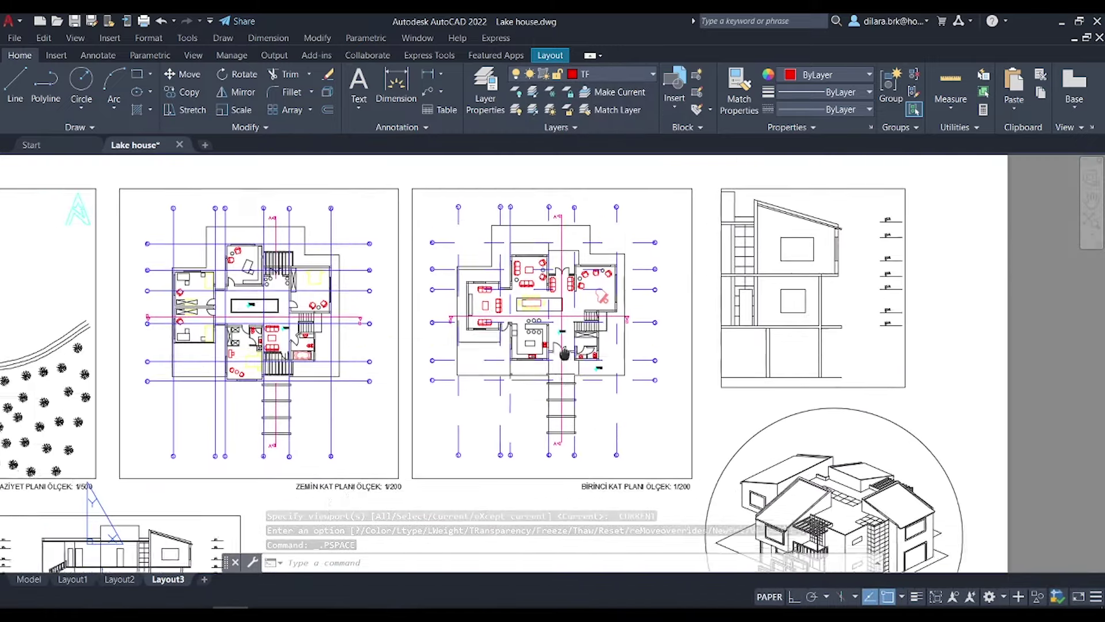
scroll(581, 311, down, 2)
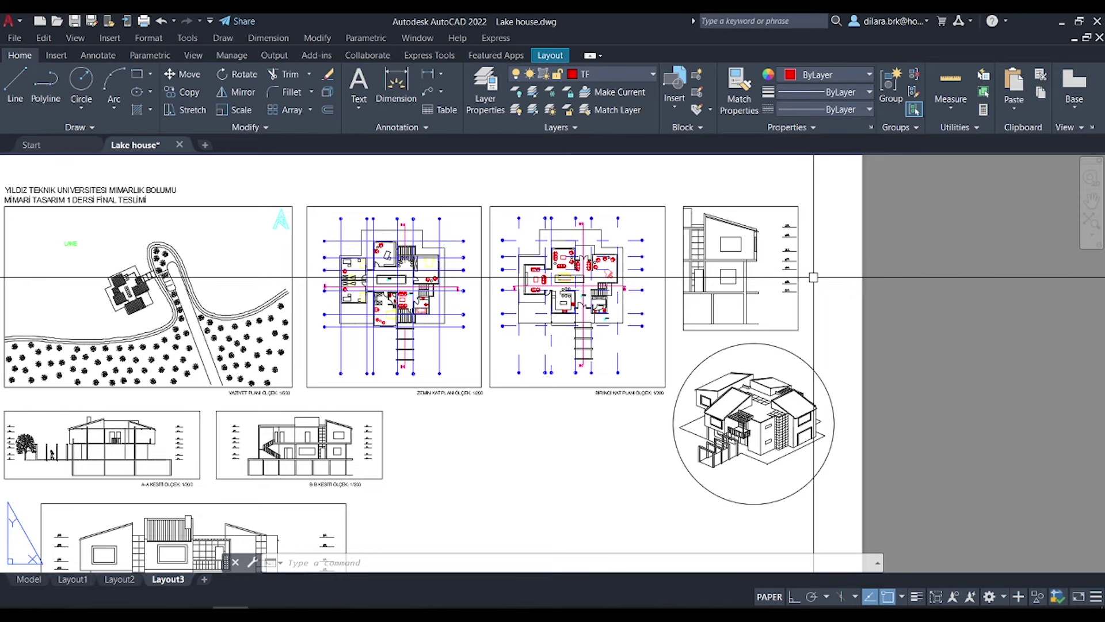
scroll(870, 373, down, 2)
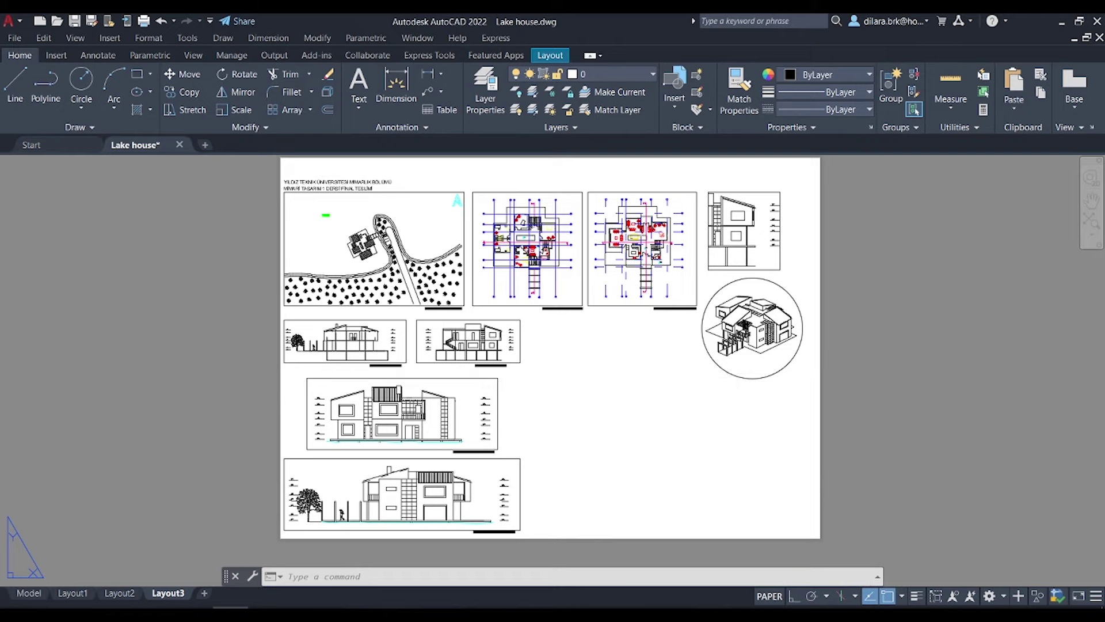
key(ctrl+p)
Preview Layout3 as a single-sheet A1 DWG To PDF plot, then return to plot settings
click(541, 350)
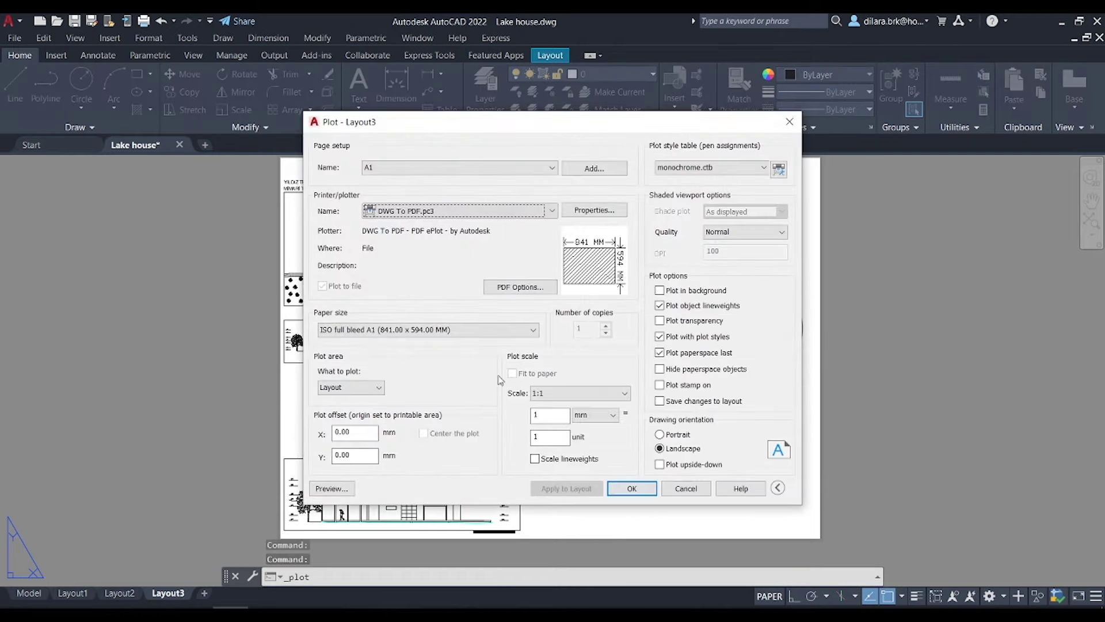
click(342, 490)
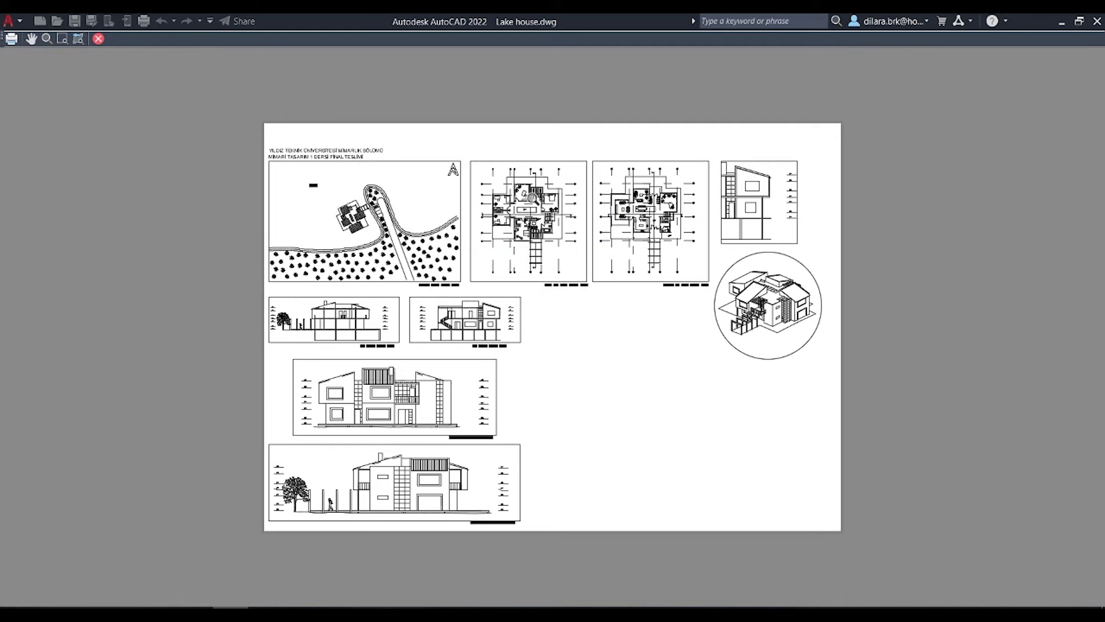
scroll(614, 155, up, 4)
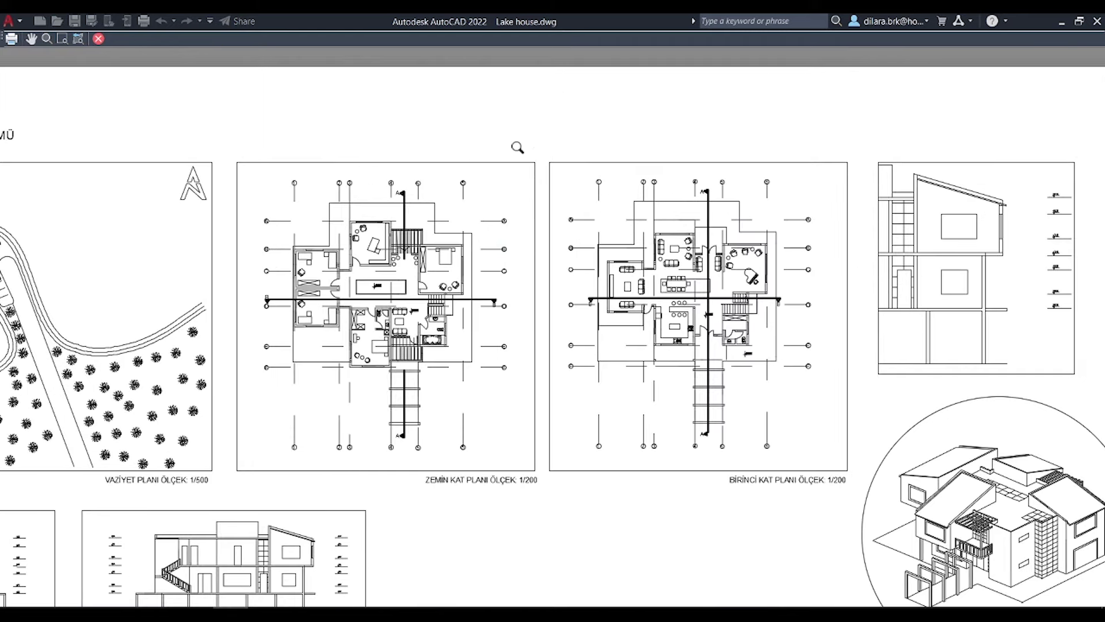
scroll(501, 260, down, 5)
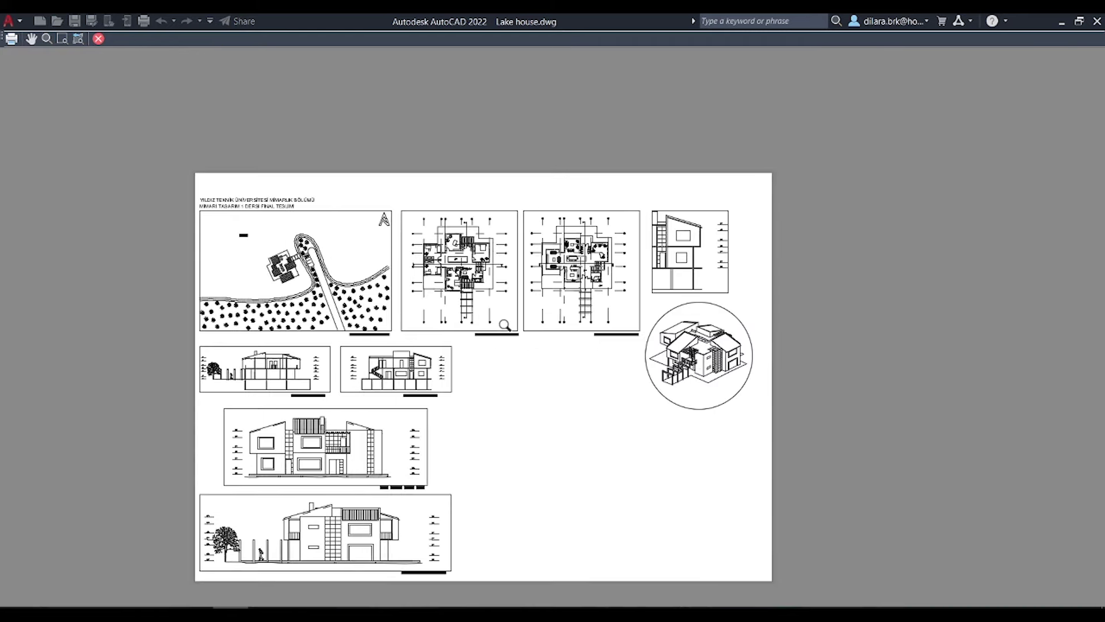
click(100, 39)
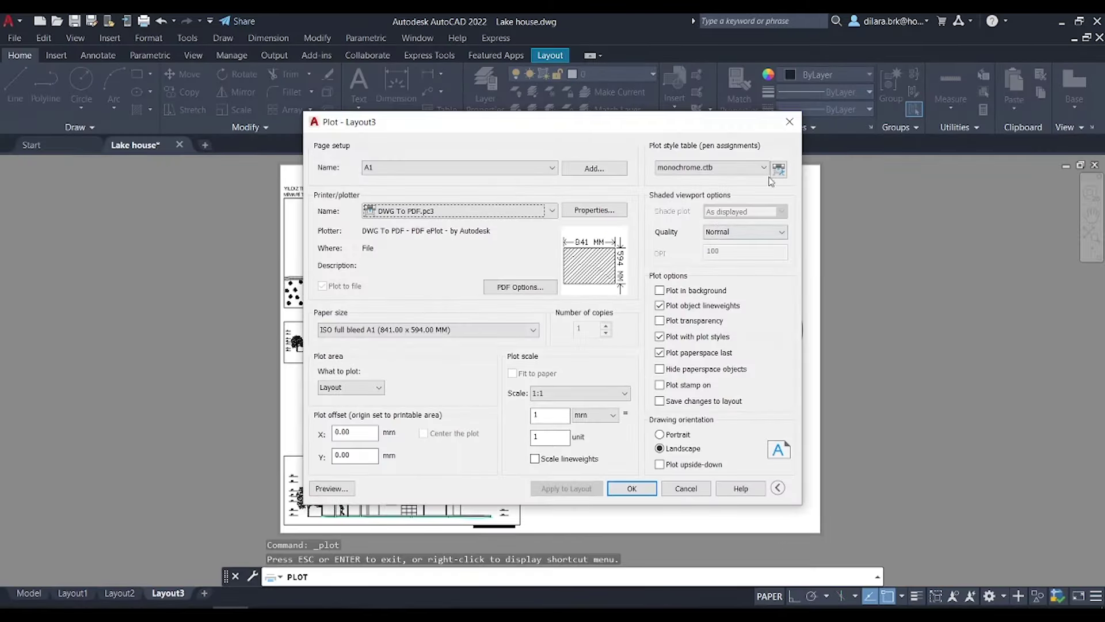
Cancel the plot and look up the Defpoints layer in the Layer Properties Manager
click(791, 120)
click(608, 193)
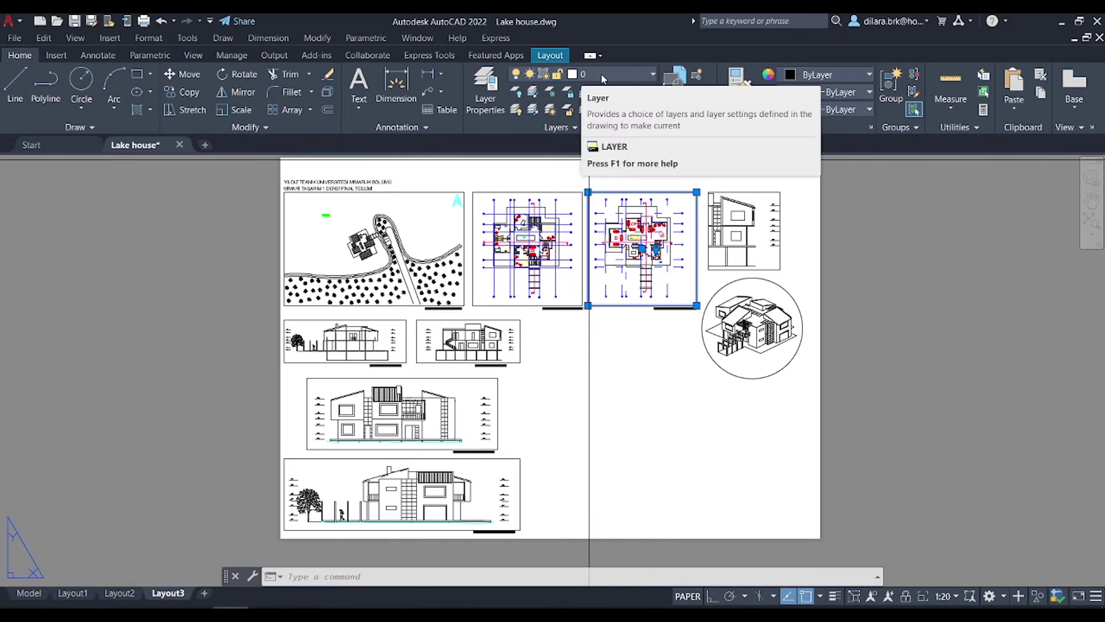
click(488, 92)
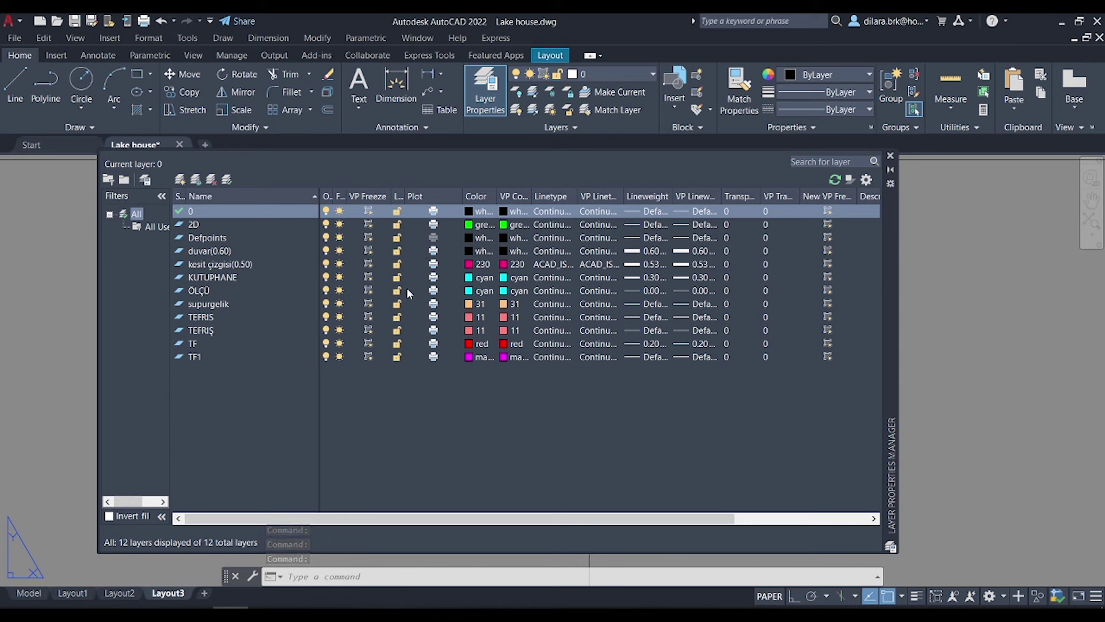
click(212, 239)
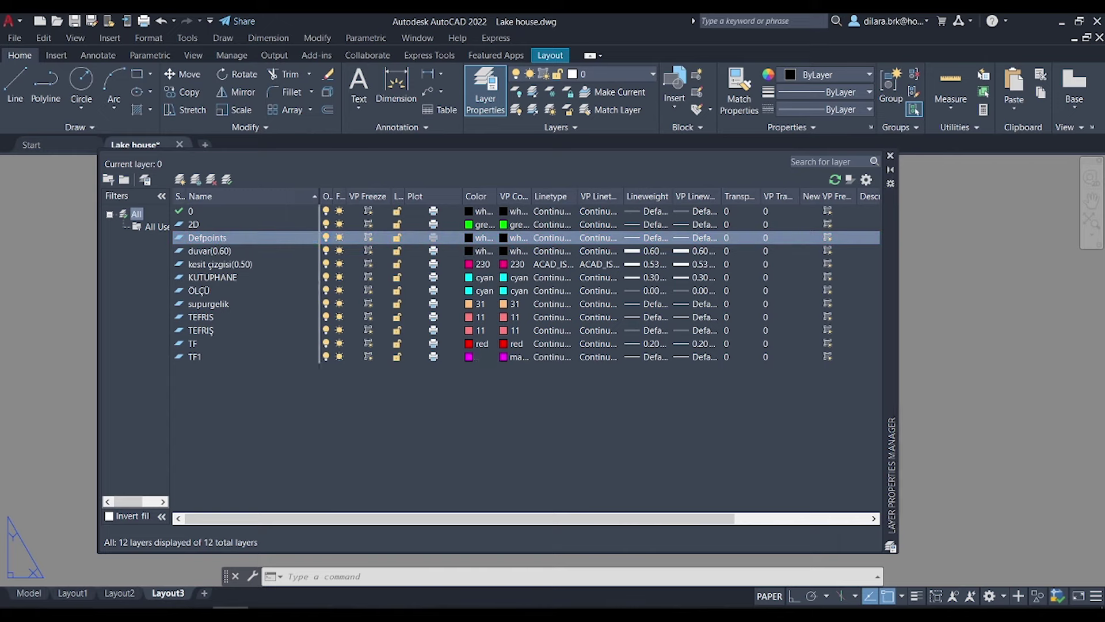
click(891, 156)
Move the first-floor and ground-floor viewports onto Defpoints and review layers in the manager
click(642, 191)
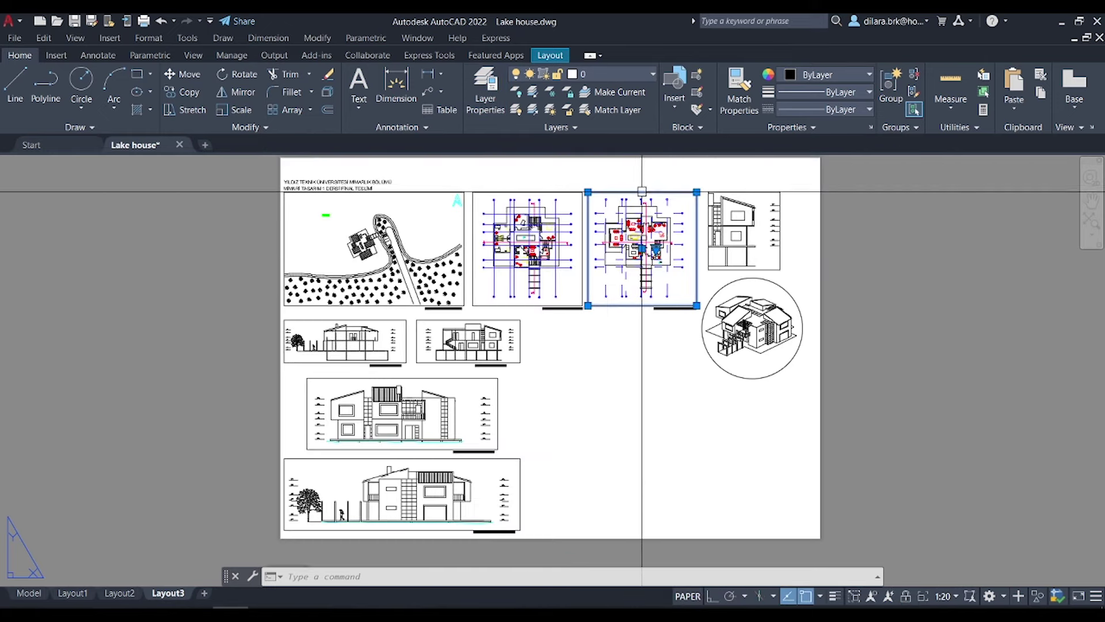
click(600, 75)
click(591, 127)
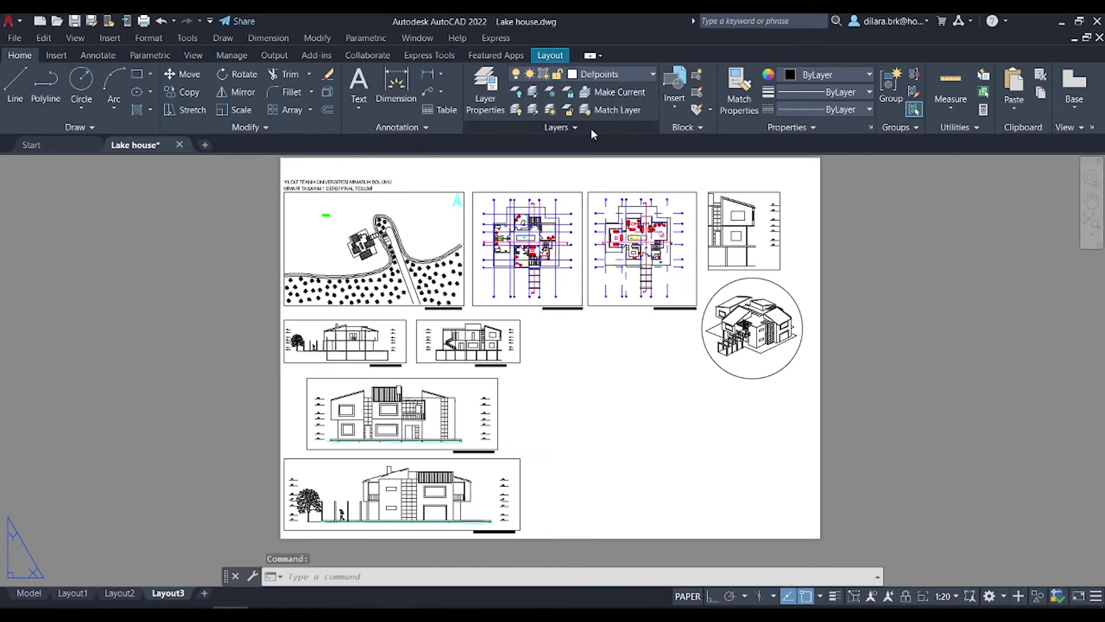
click(566, 191)
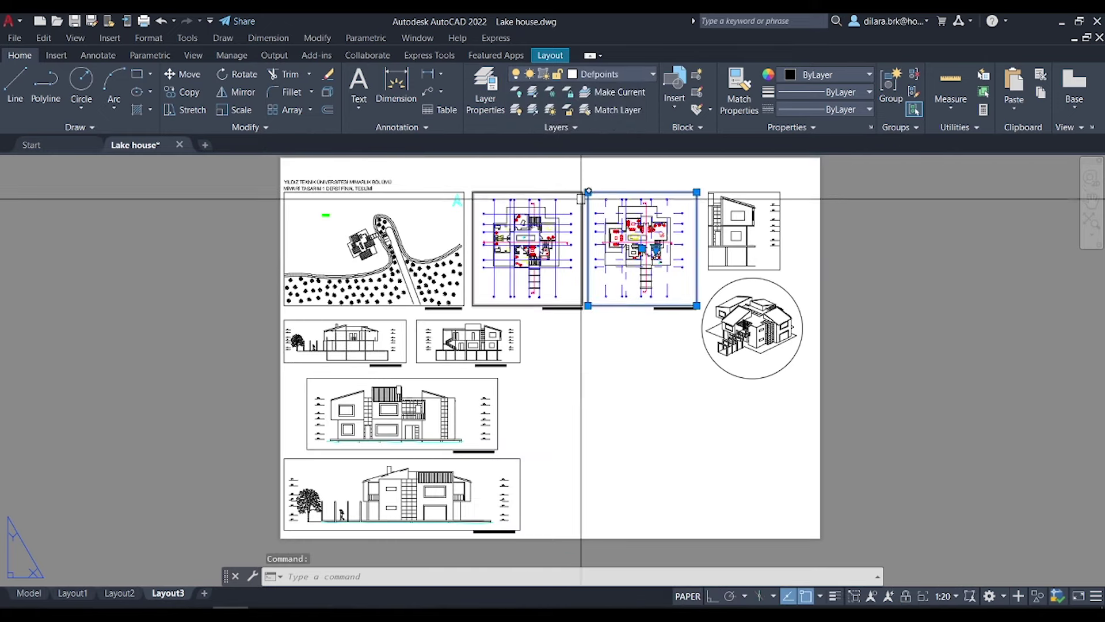
click(599, 73)
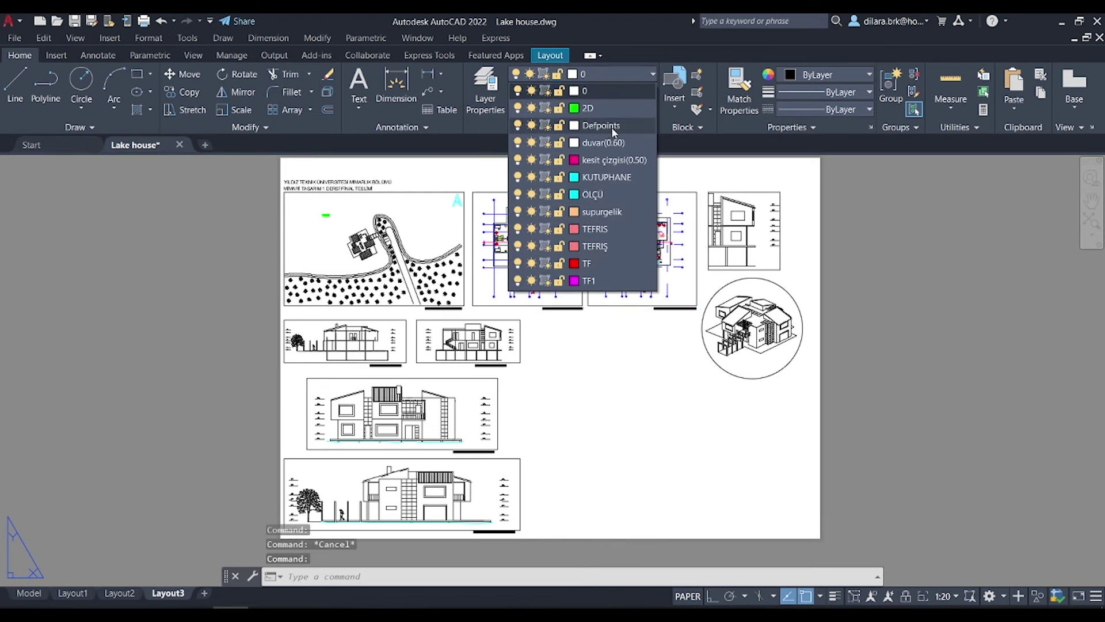
click(611, 127)
key(Escape)
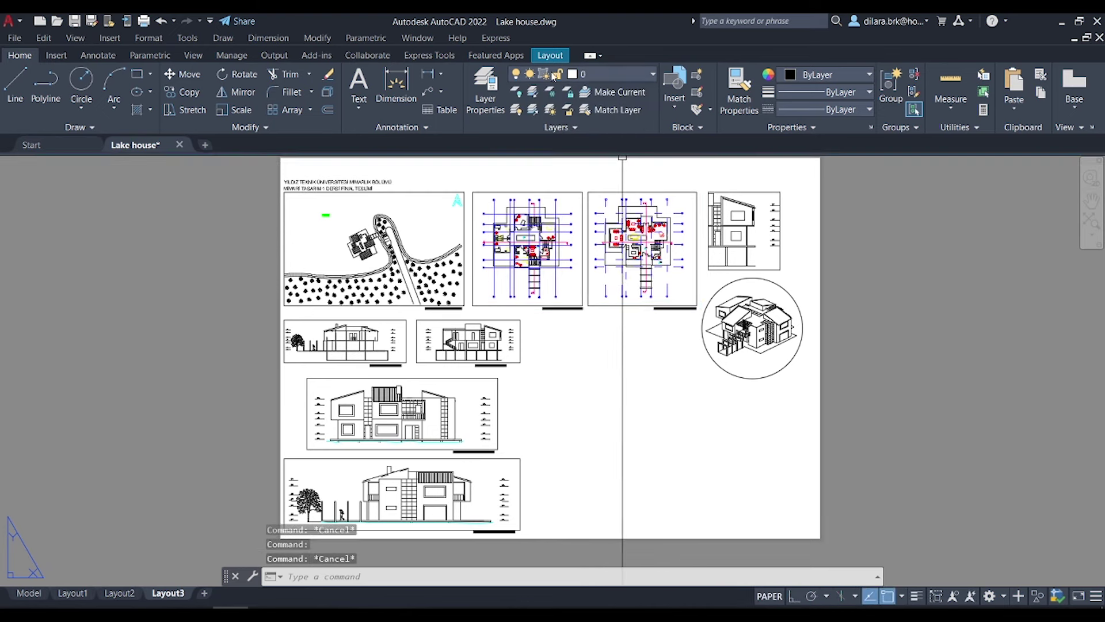
click(485, 93)
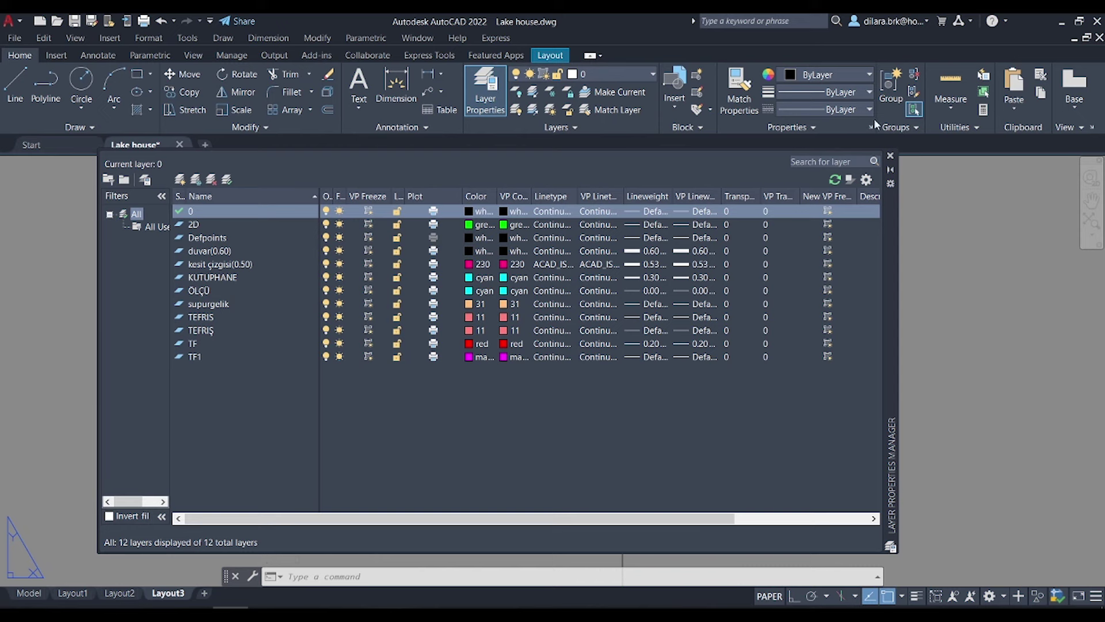
click(891, 155)
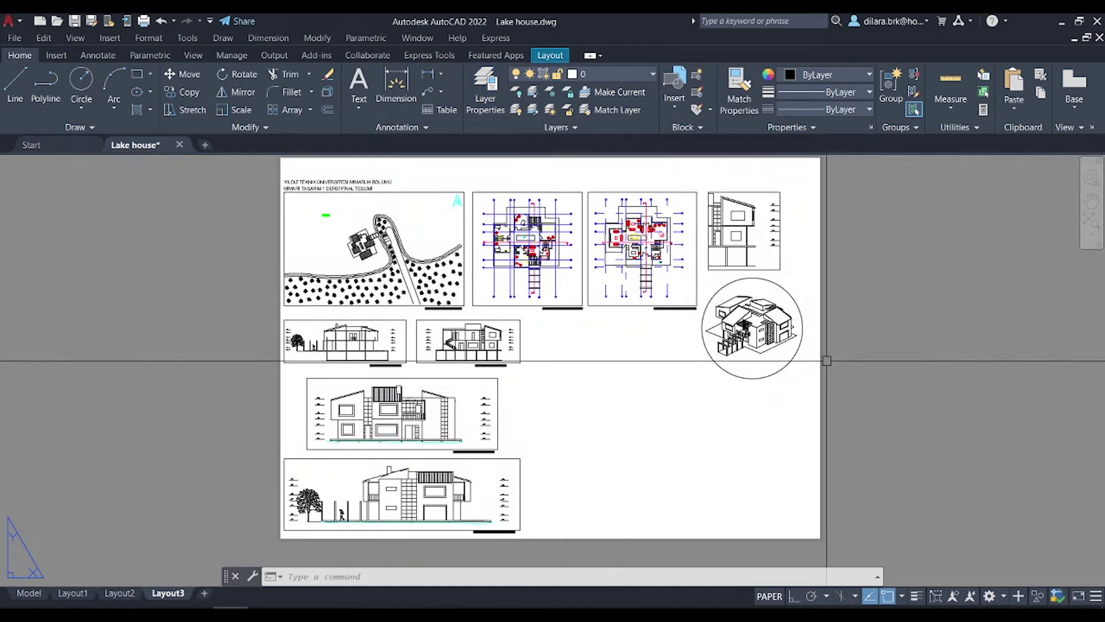
Preview the single-sheet Layout3 plot and zoom around to confirm the floor plans have no frames
key(ctrl+p)
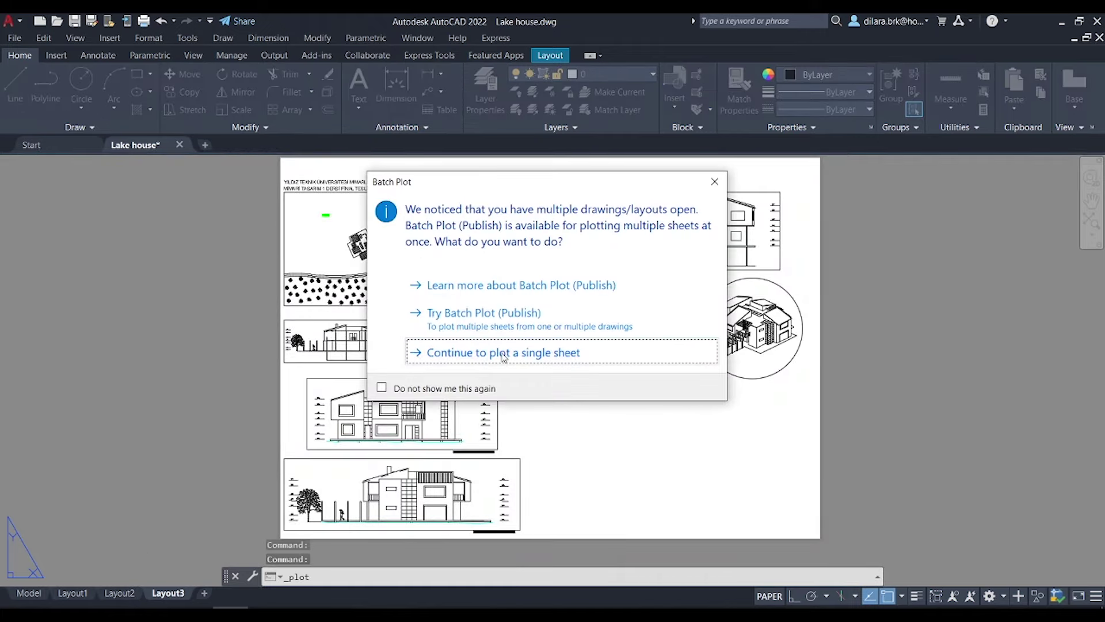
click(505, 357)
click(332, 488)
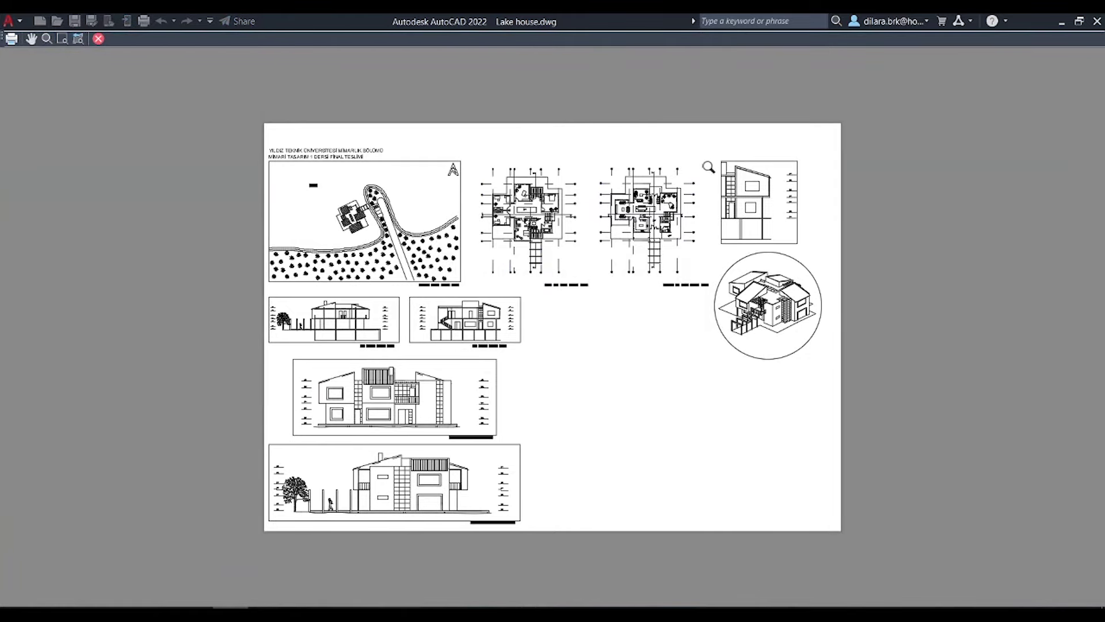
scroll(666, 144, up, 3)
scroll(553, 253, up, 1)
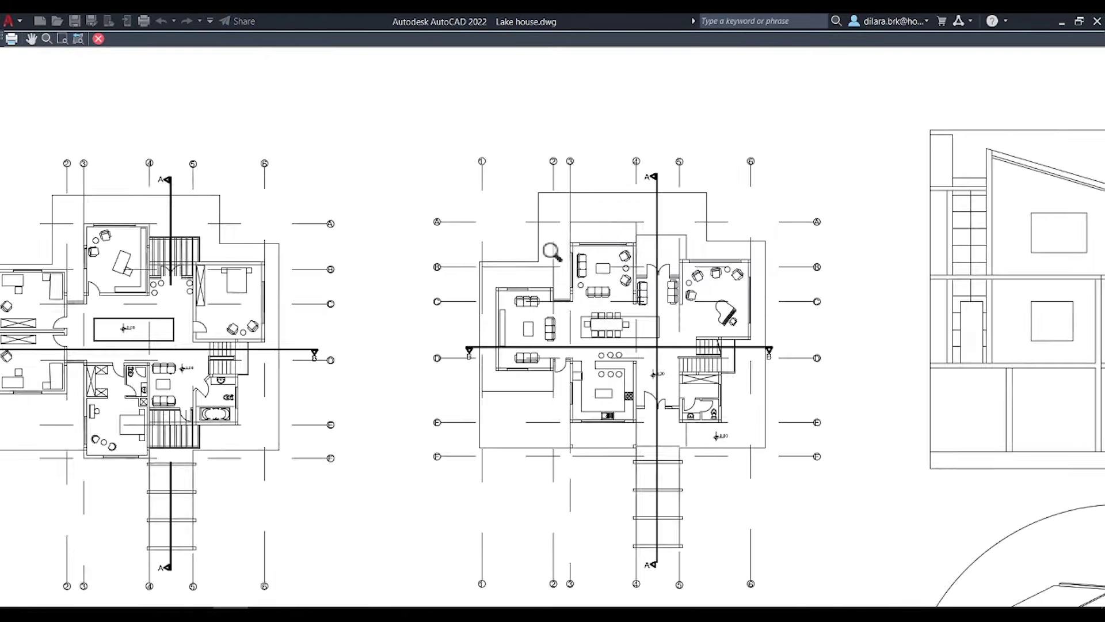
scroll(553, 253, up, 2)
scroll(684, 227, down, 2)
scroll(634, 190, down, 2)
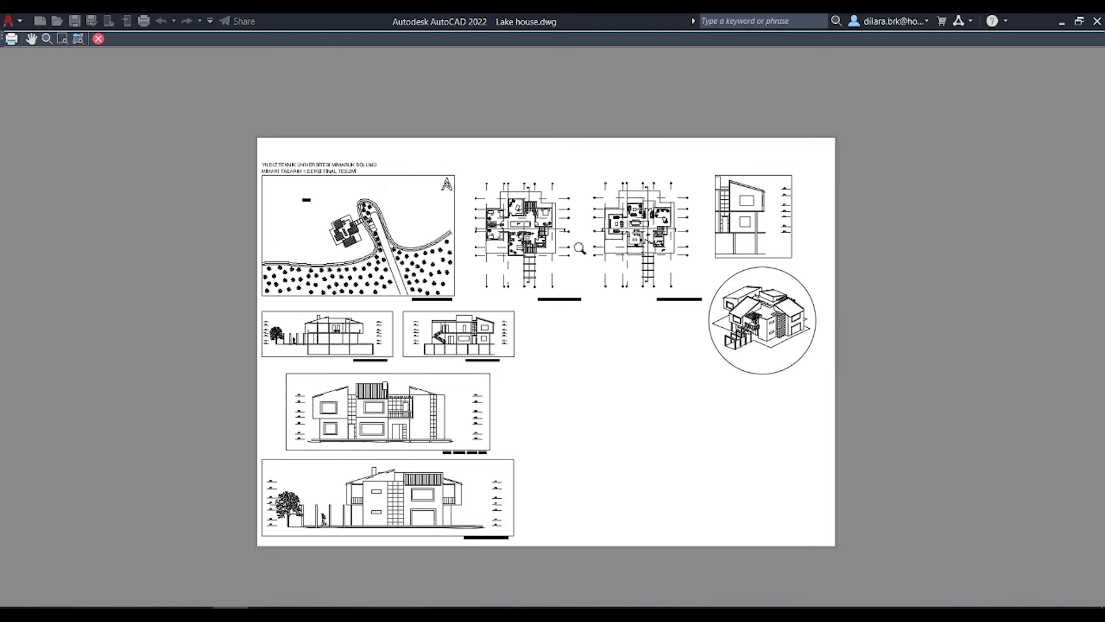
scroll(549, 174, up, 2)
scroll(548, 172, up, 2)
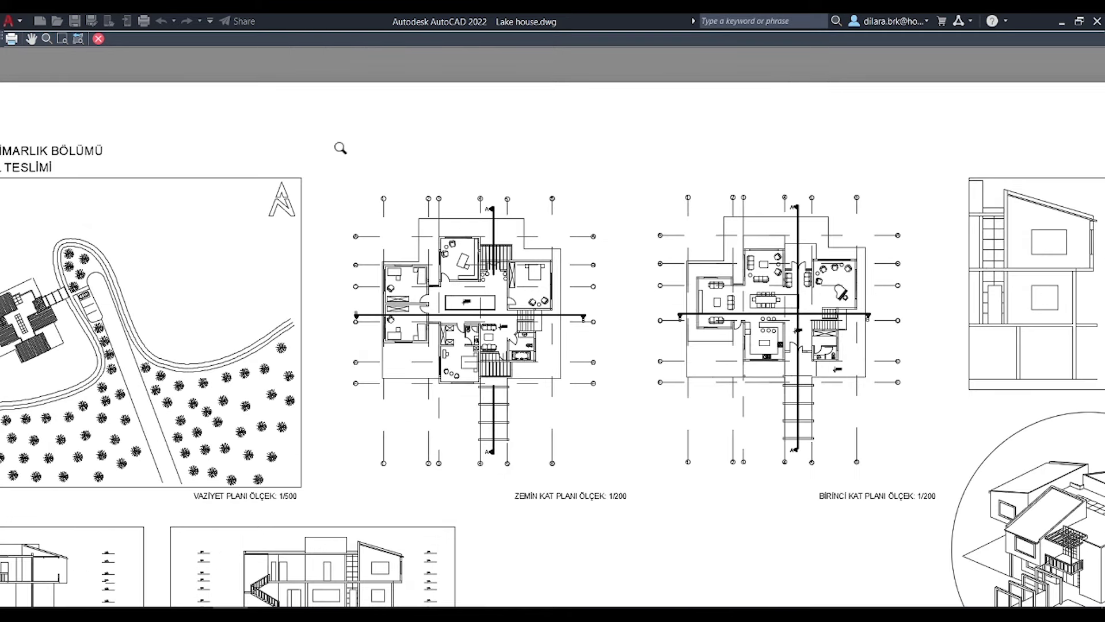
scroll(426, 233, down, 2)
scroll(424, 233, down, 1)
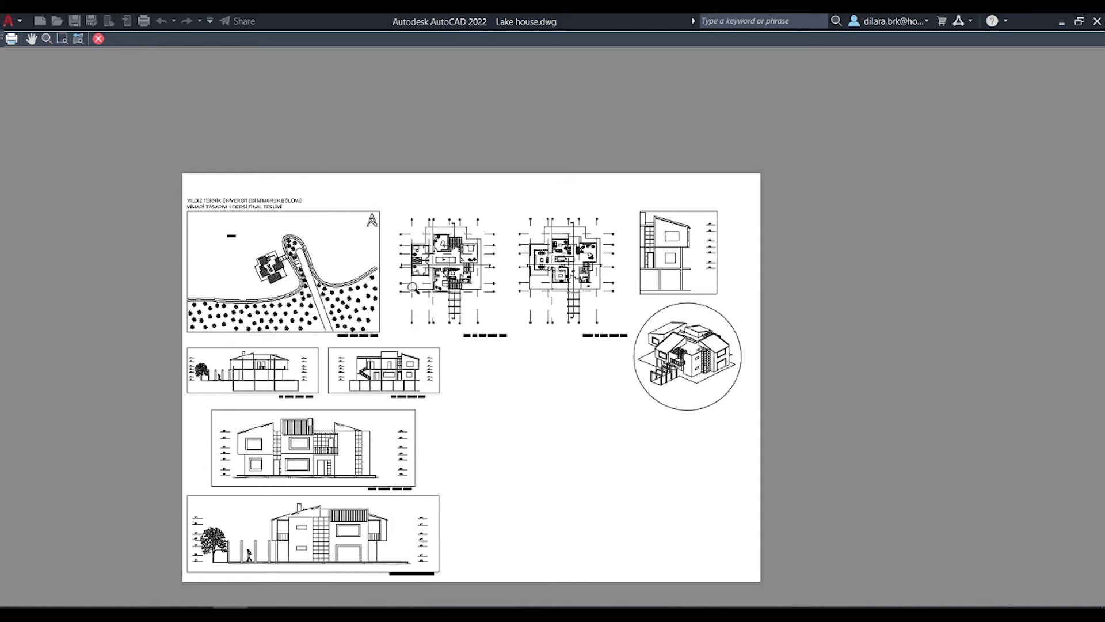